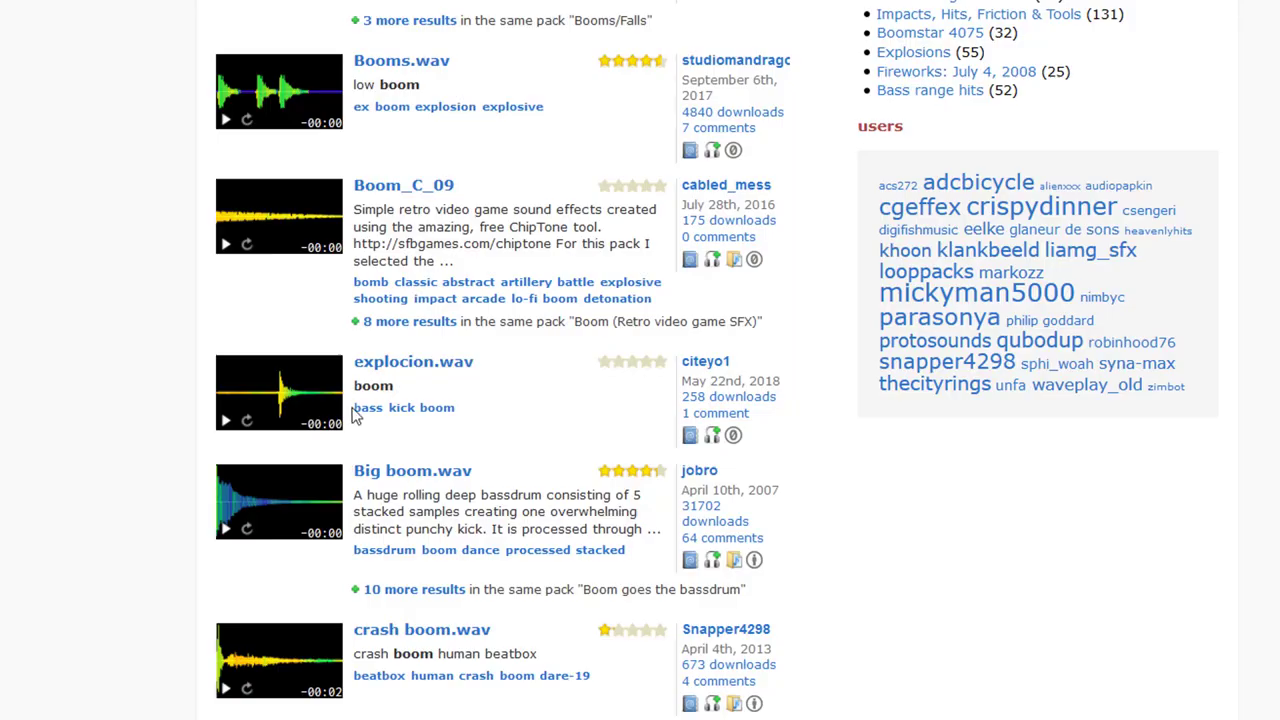
# Step: Begin a new Freesound search, then dismiss the suggestions and clear the typed text
pyautogui.scroll(10, 640, 360)
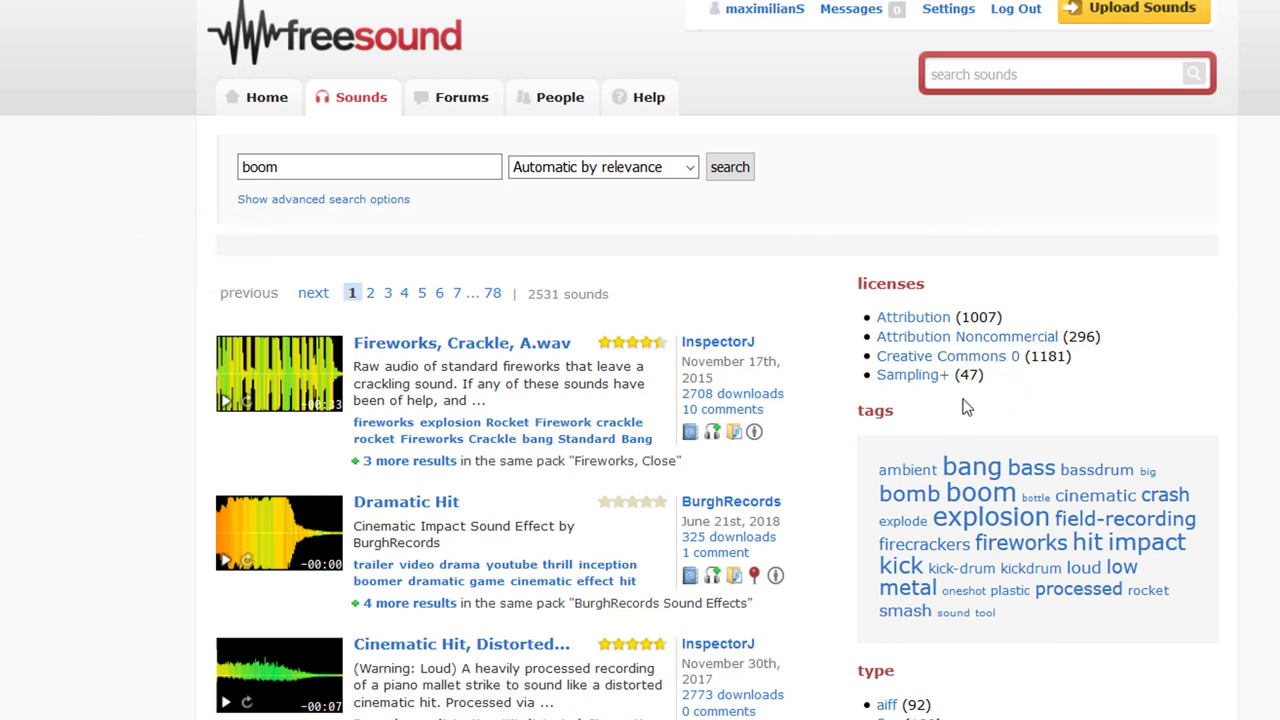
pyautogui.click(1002, 75)
pyautogui.write('bo')
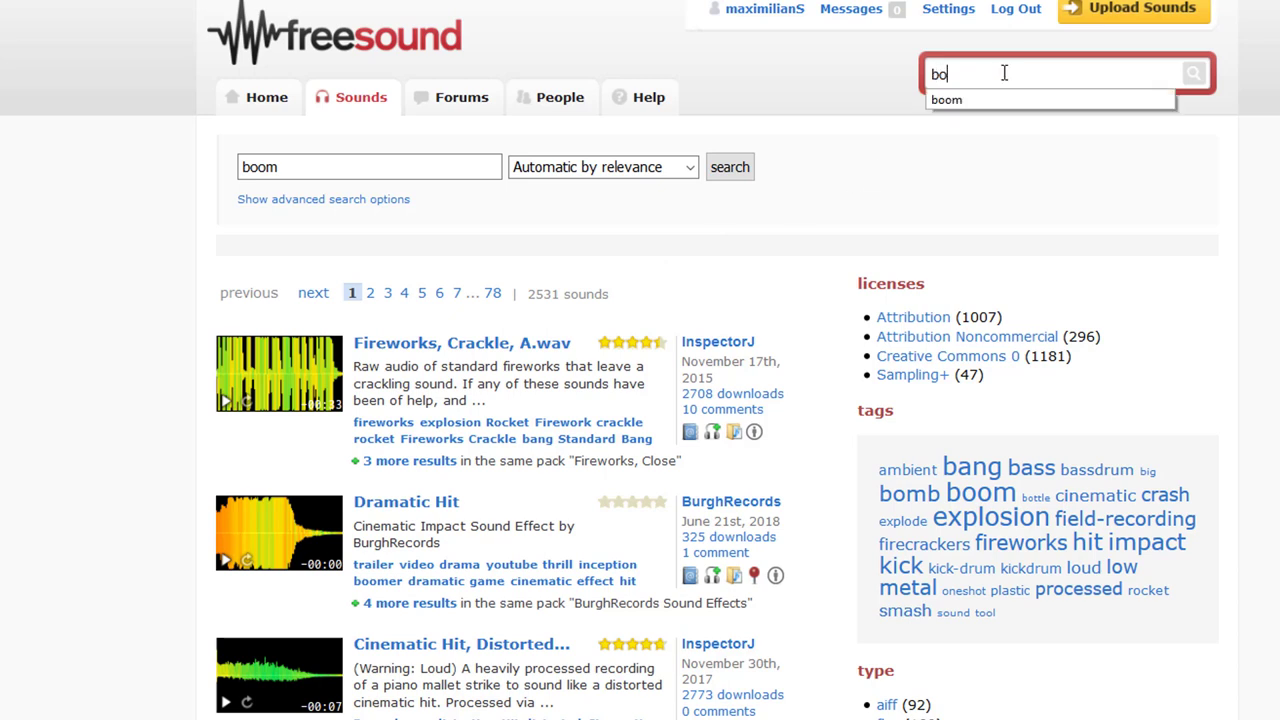
pyautogui.press('Escape')
pyautogui.press('BackSpace')
pyautogui.press('BackSpace')
pyautogui.press('BackSpace')
pyautogui.press('BackSpace')
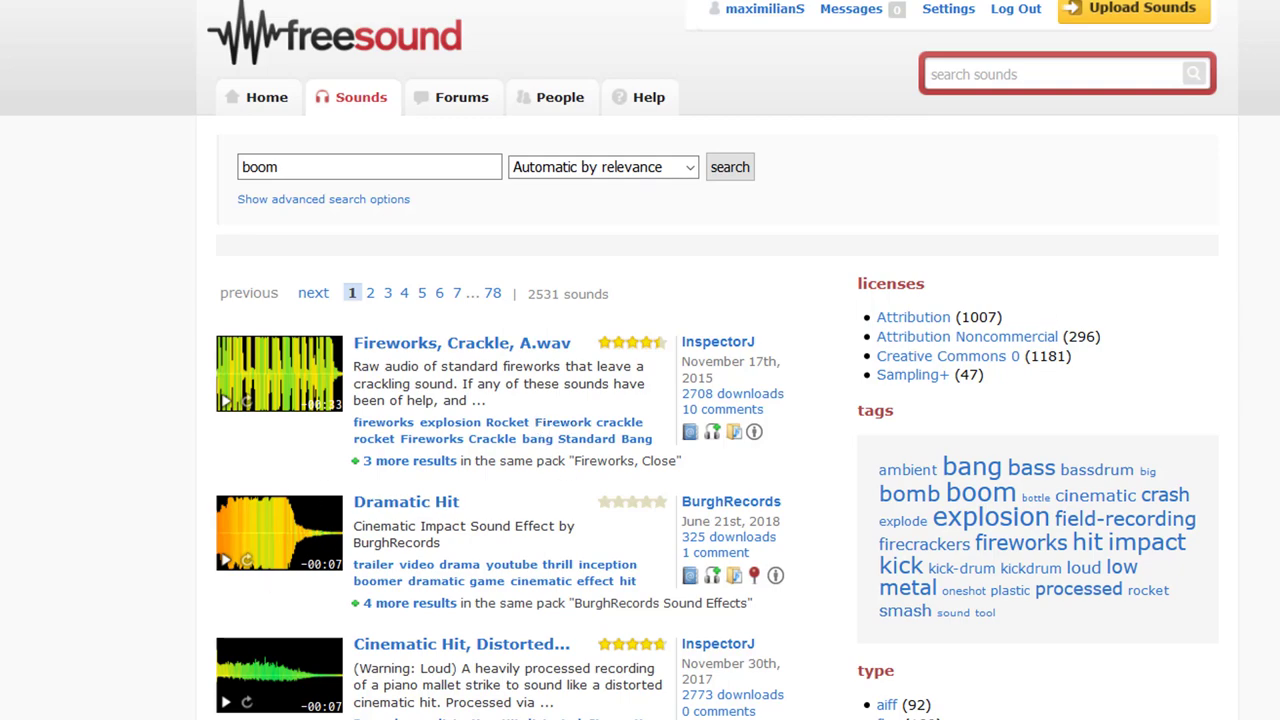
# Step: Play the preview of the Plastic impact sound impact-02.wav and scroll down its page
pyautogui.scroll(-10, 640, 400)
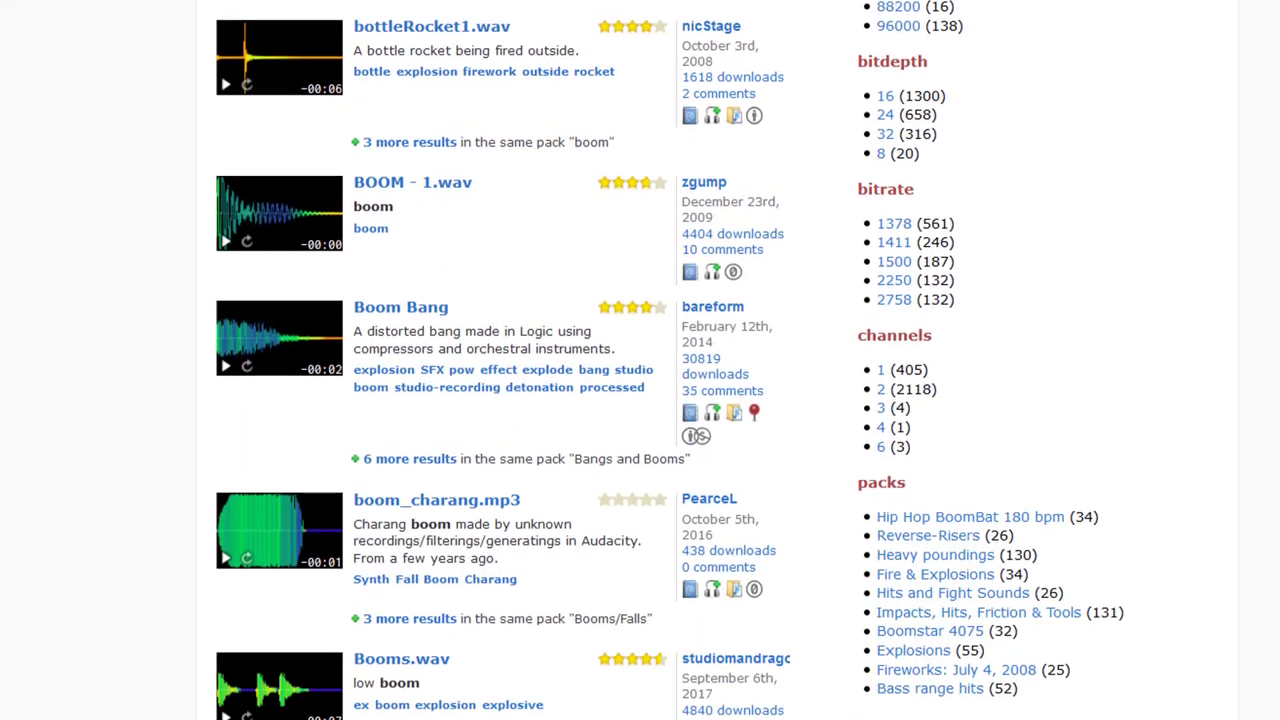
pyautogui.scroll(-10, 640, 400)
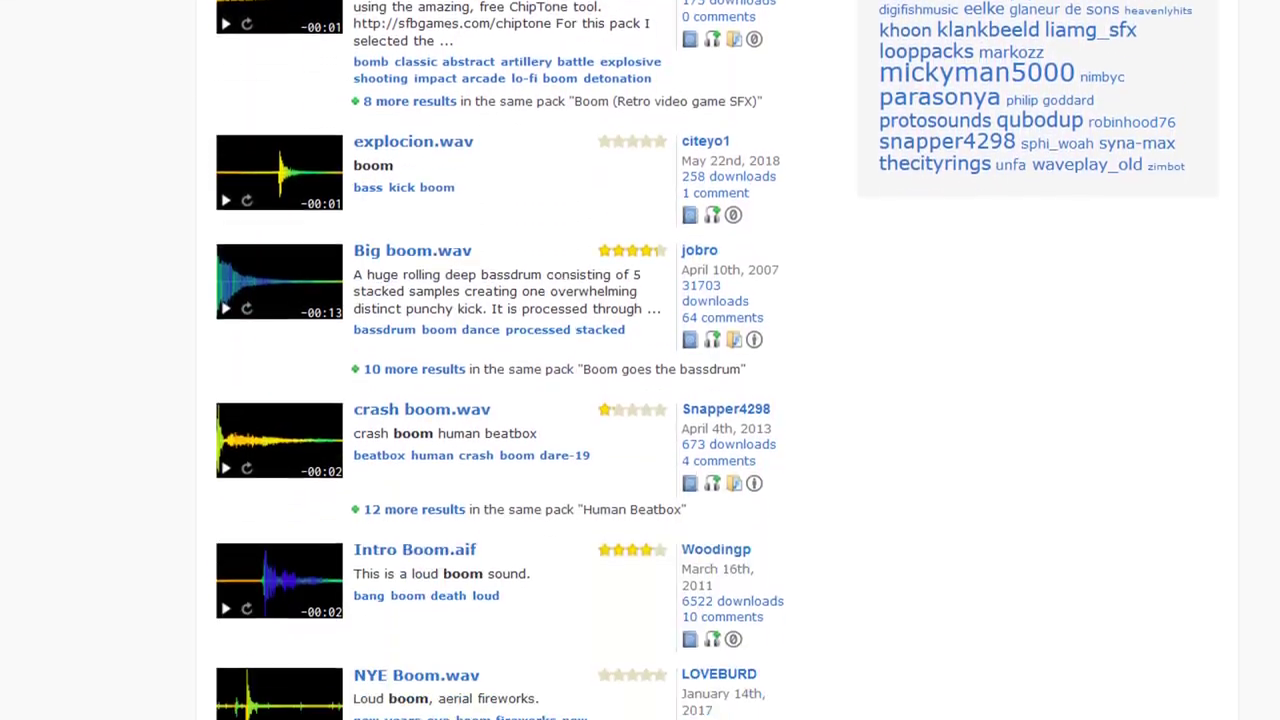
pyautogui.scroll(-1, 398, 297)
pyautogui.scroll(3, 398, 297)
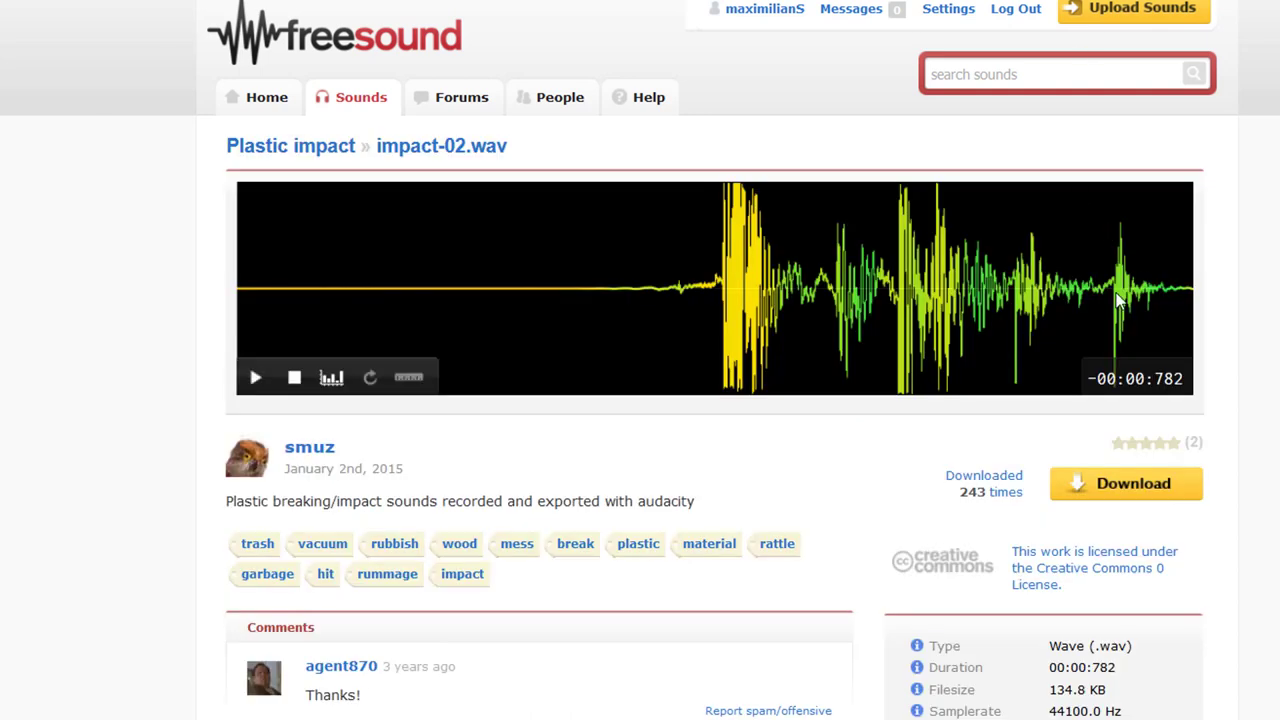
pyautogui.click(253, 385)
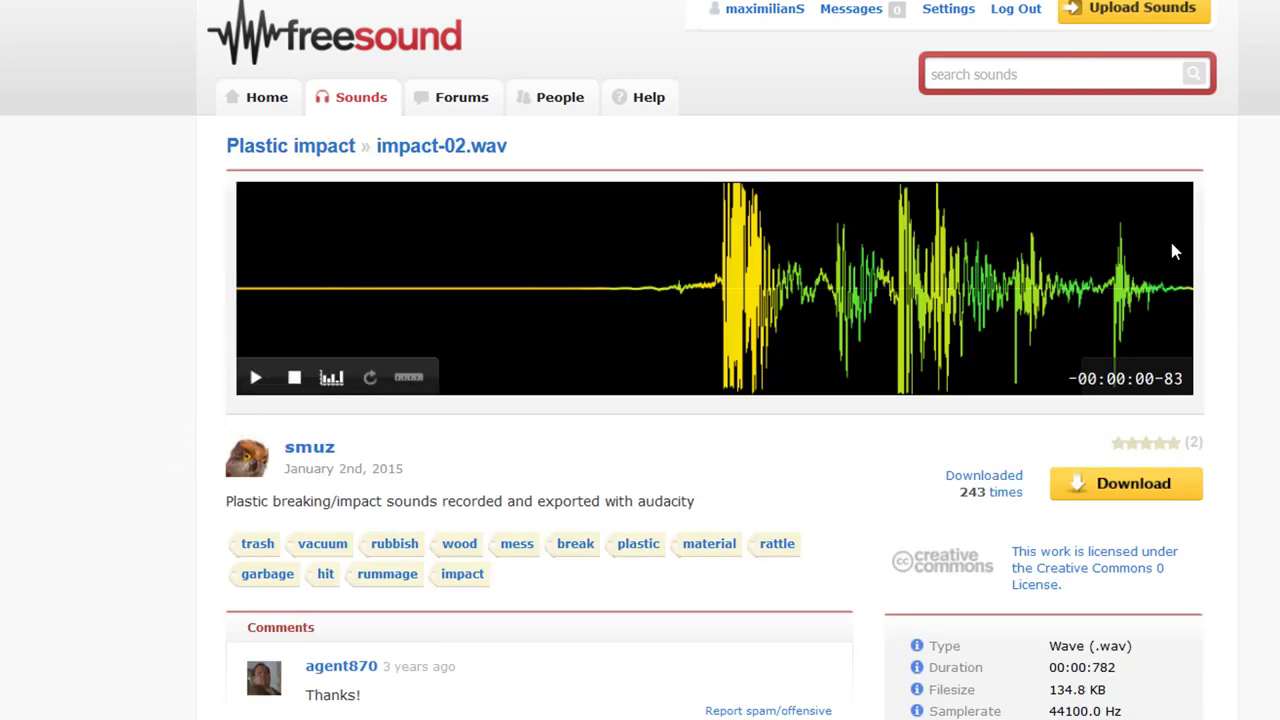
pyautogui.scroll(-3, 714, 360)
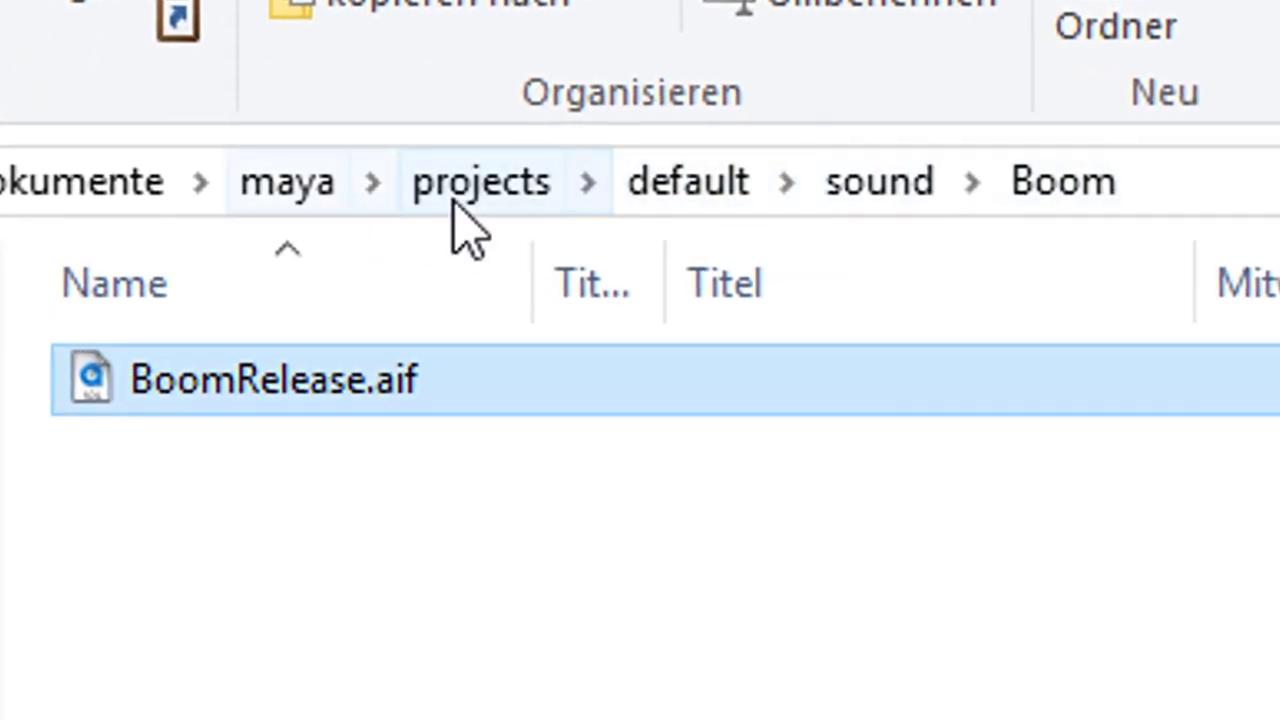
# Step: Drop BoomRelease.aif from the Boom folder onto Maya's Time Slider and minimize Explorer
pyautogui.moveTo(92, 380); pyautogui.dragTo(1279, 719)
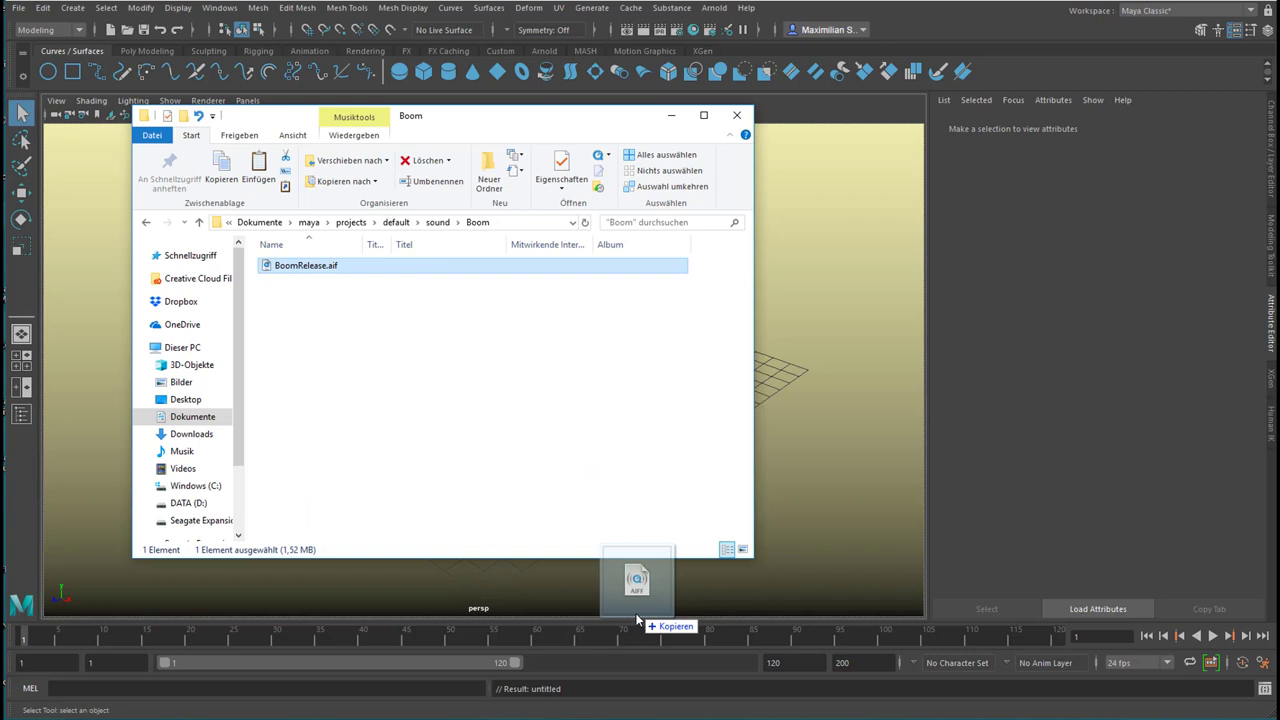
pyautogui.moveTo(637, 620); pyautogui.dragTo(627, 643)
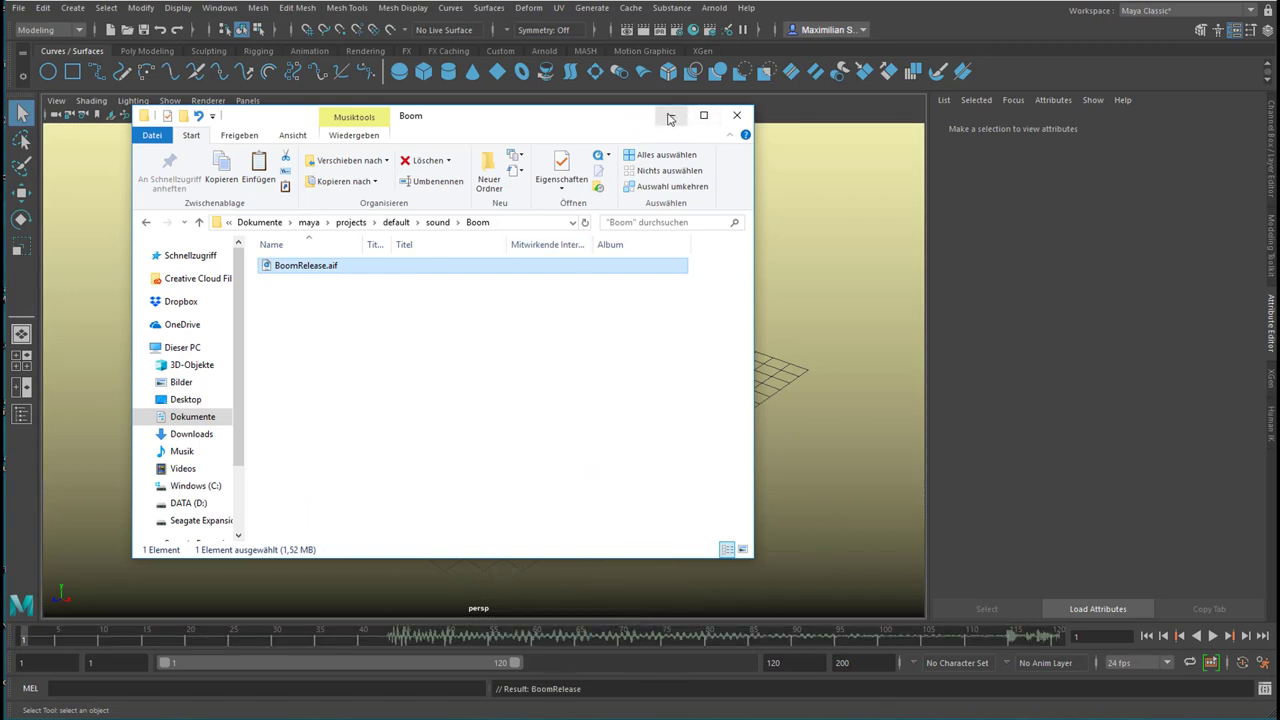
pyautogui.click(672, 117)
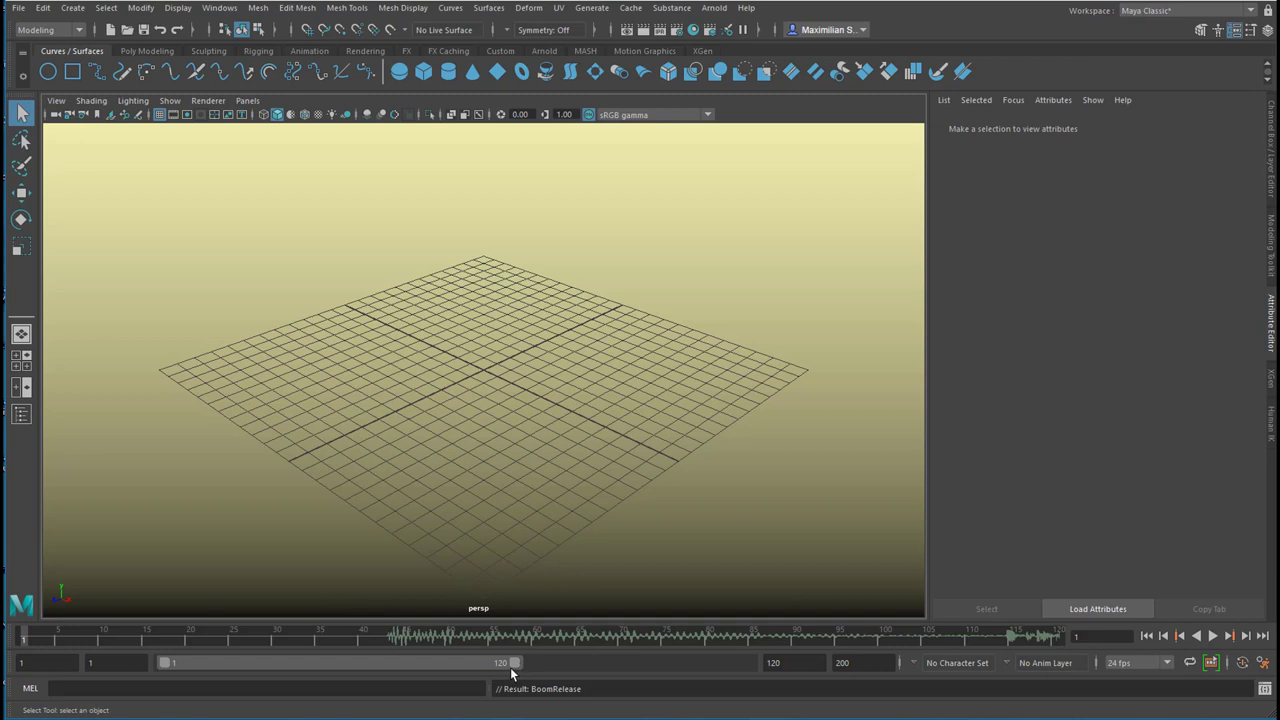
# Step: Extend the playback range to frame 200 and give the BoomRelease sound an Offset of -10
pyautogui.moveTo(512, 667); pyautogui.dragTo(814, 668)
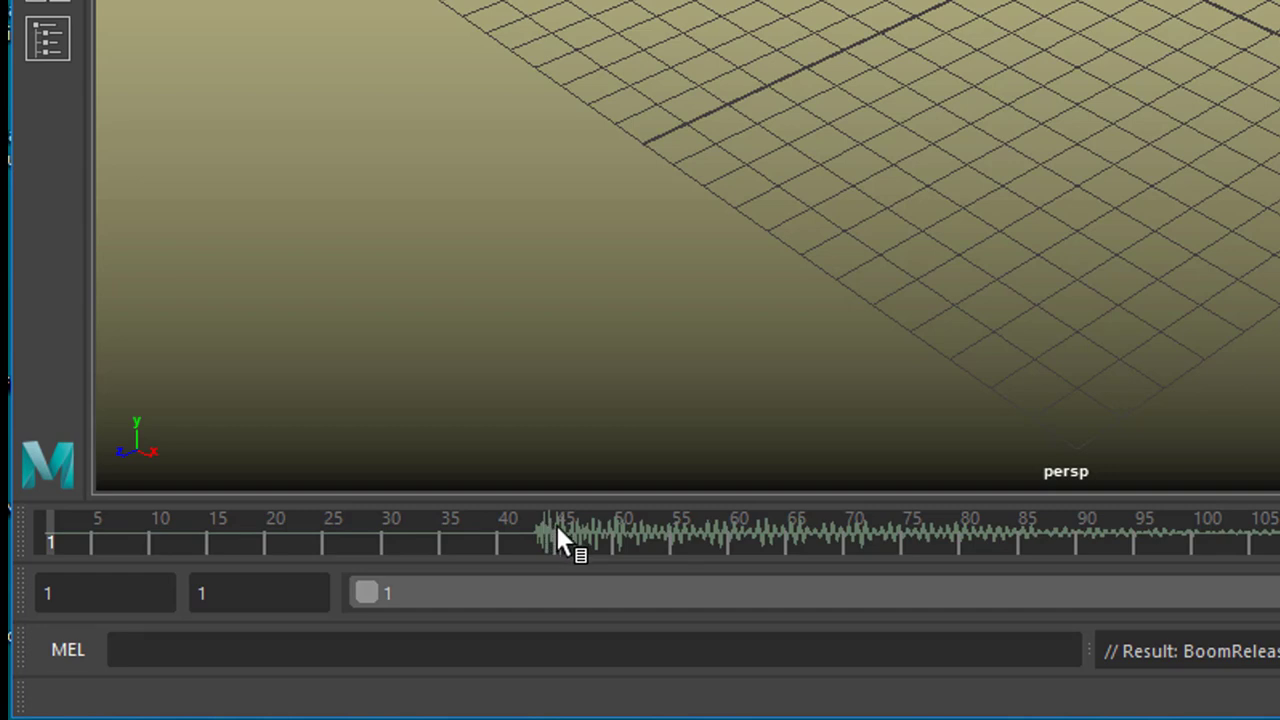
pyautogui.rightClick(249, 638)
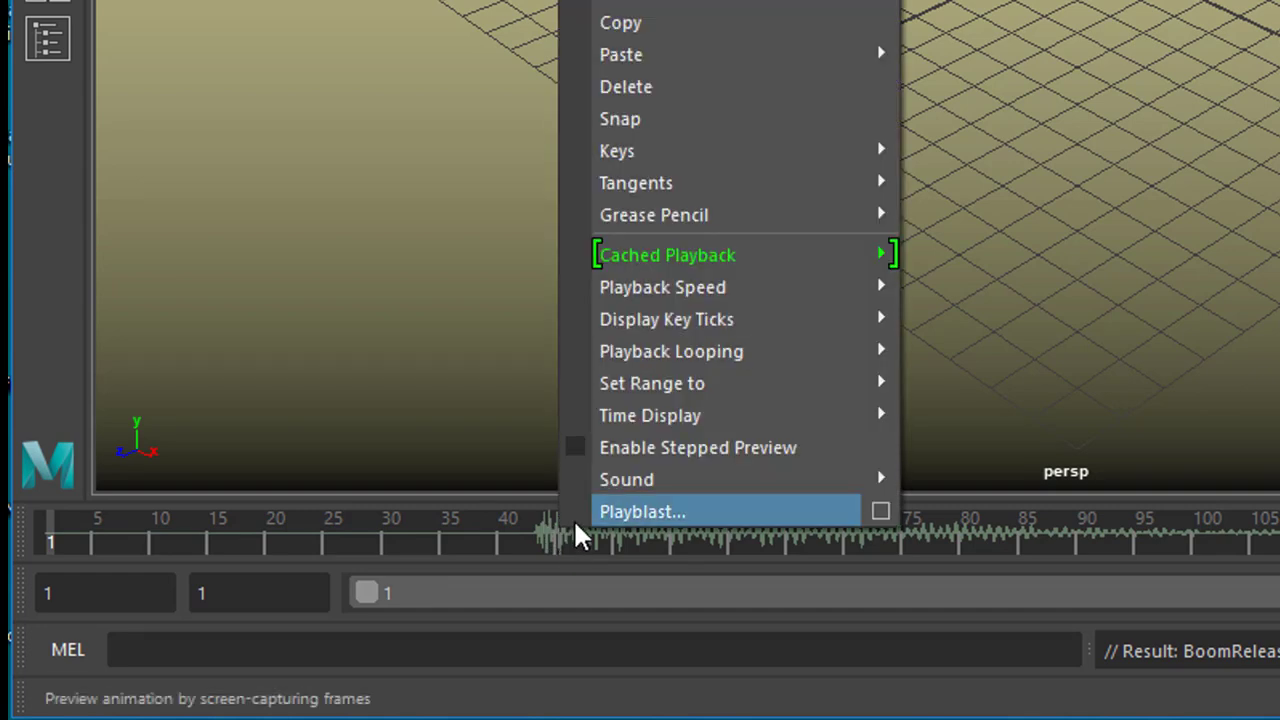
pyautogui.moveTo(286, 617)
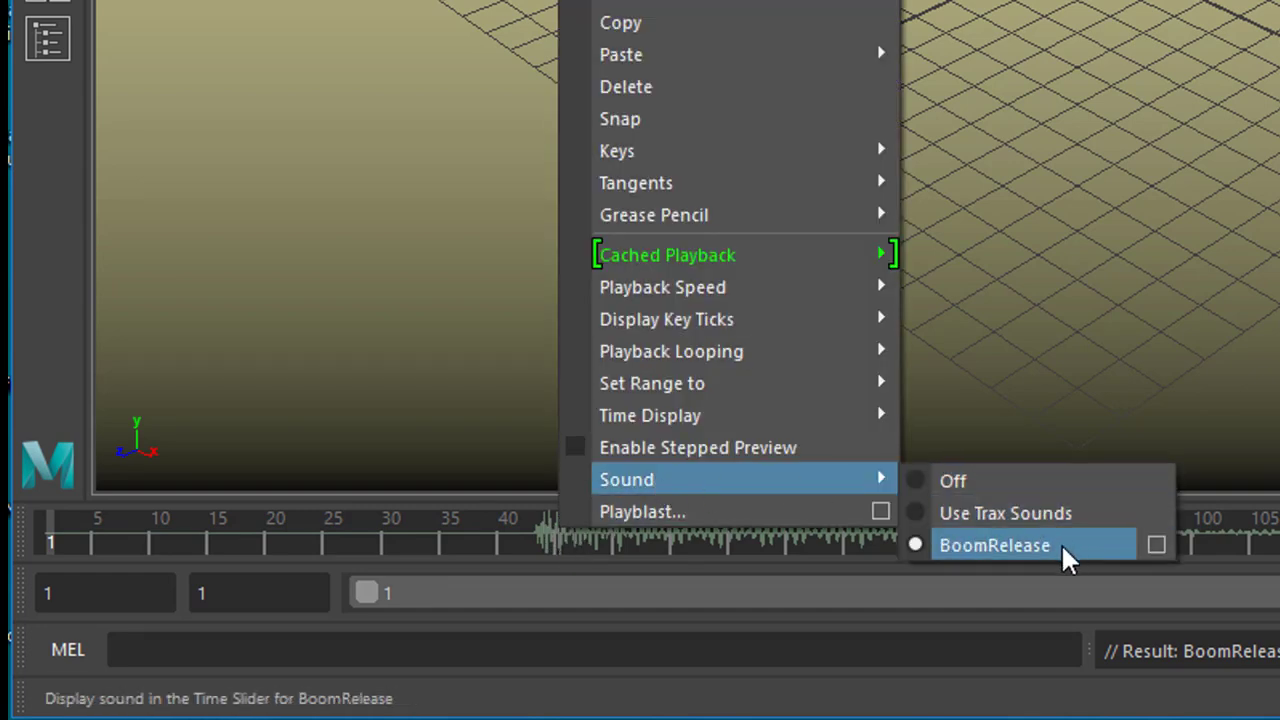
pyautogui.click(1157, 546)
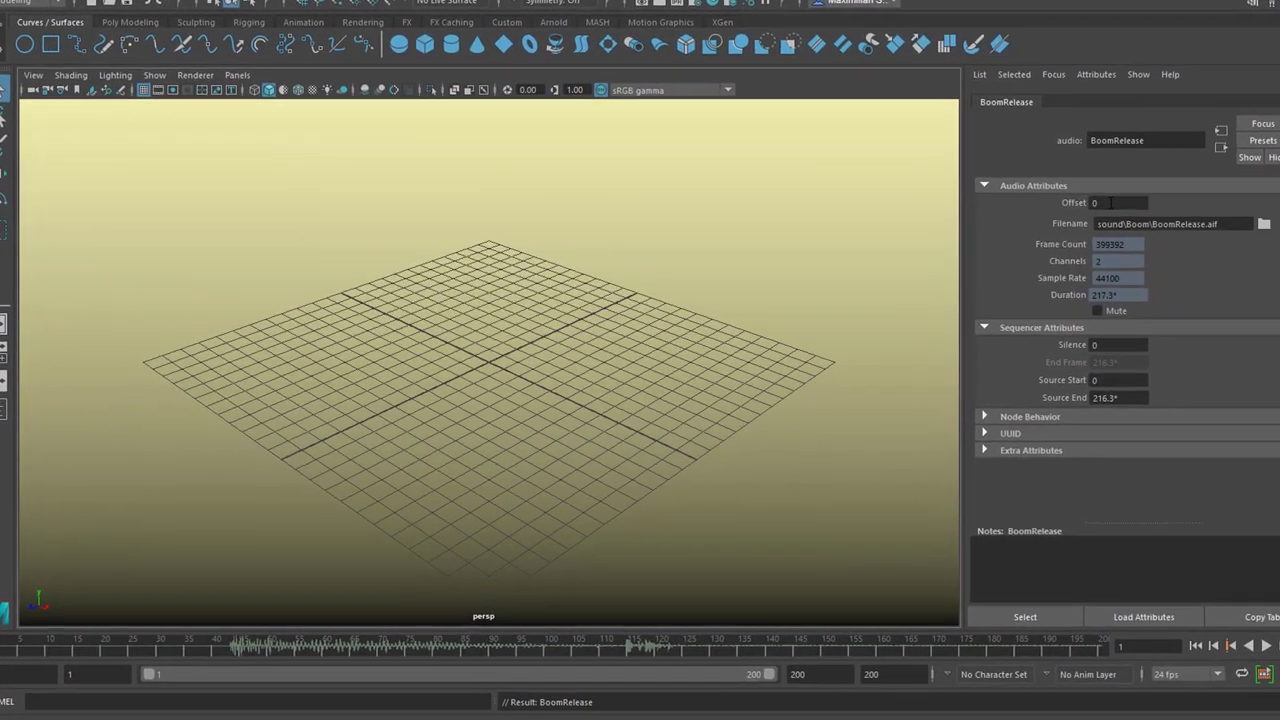
pyautogui.click(1171, 179)
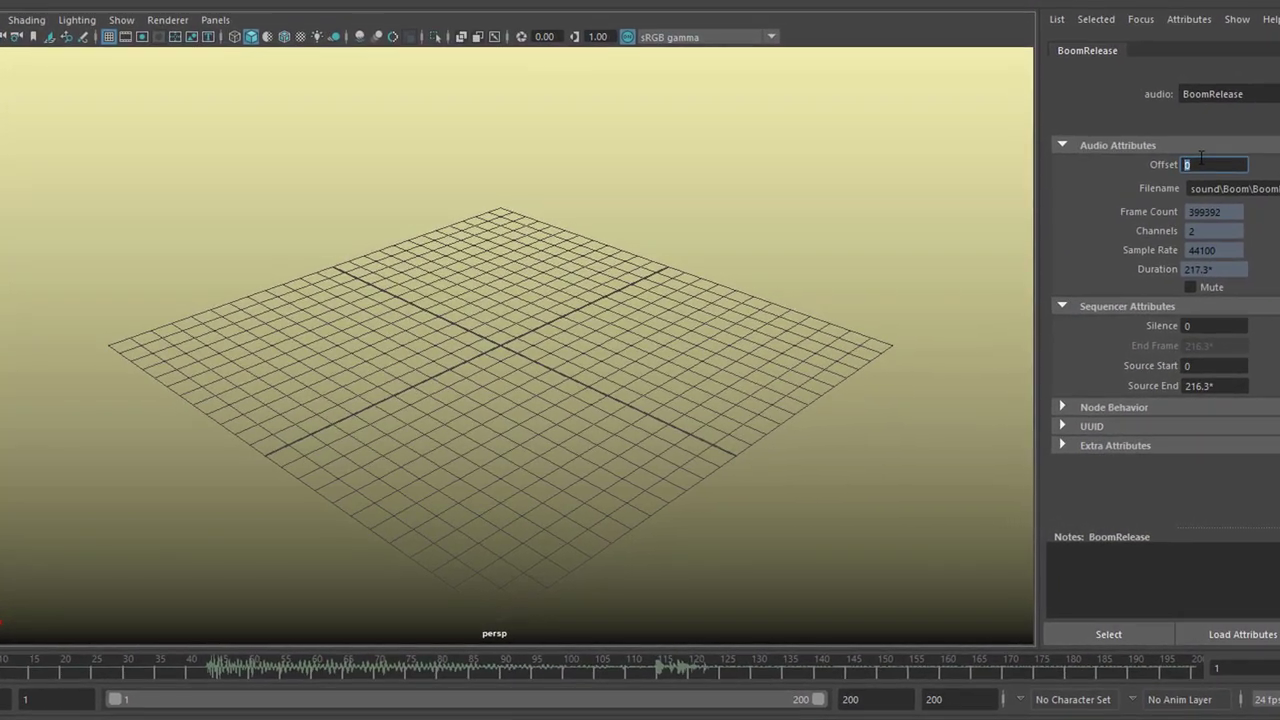
pyautogui.write('-')
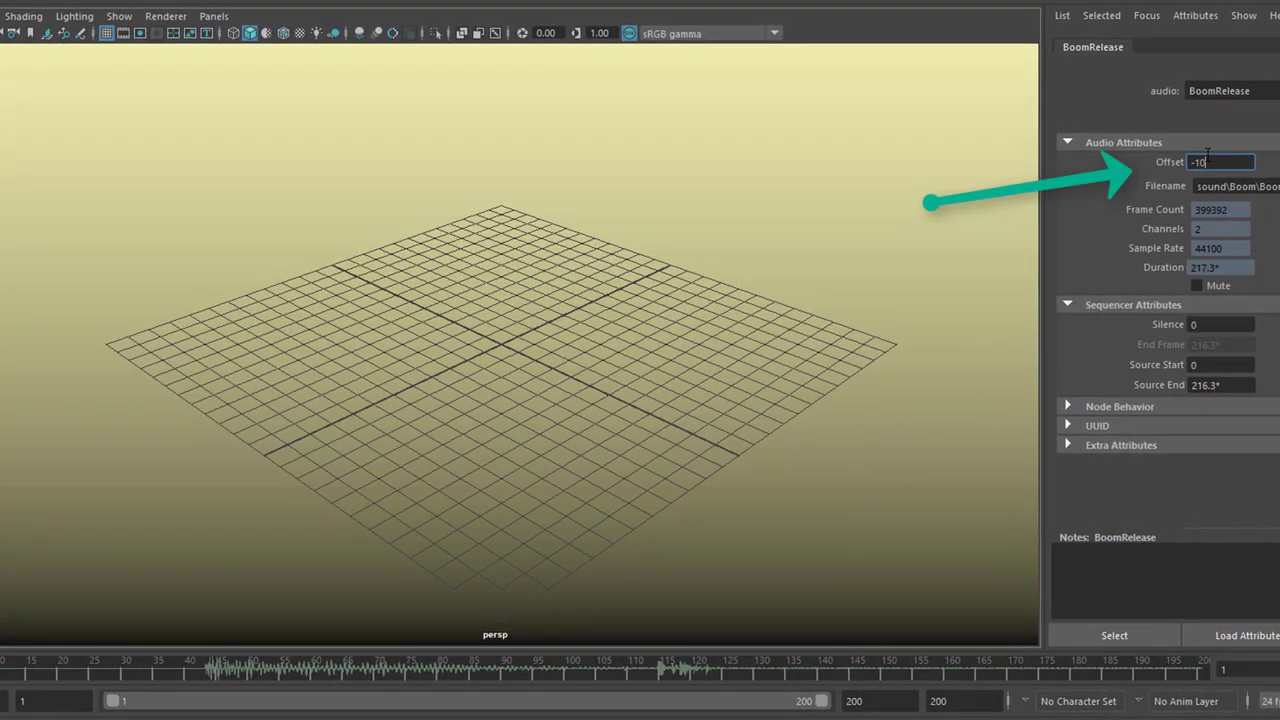
pyautogui.write('10')
pyautogui.press('Return')
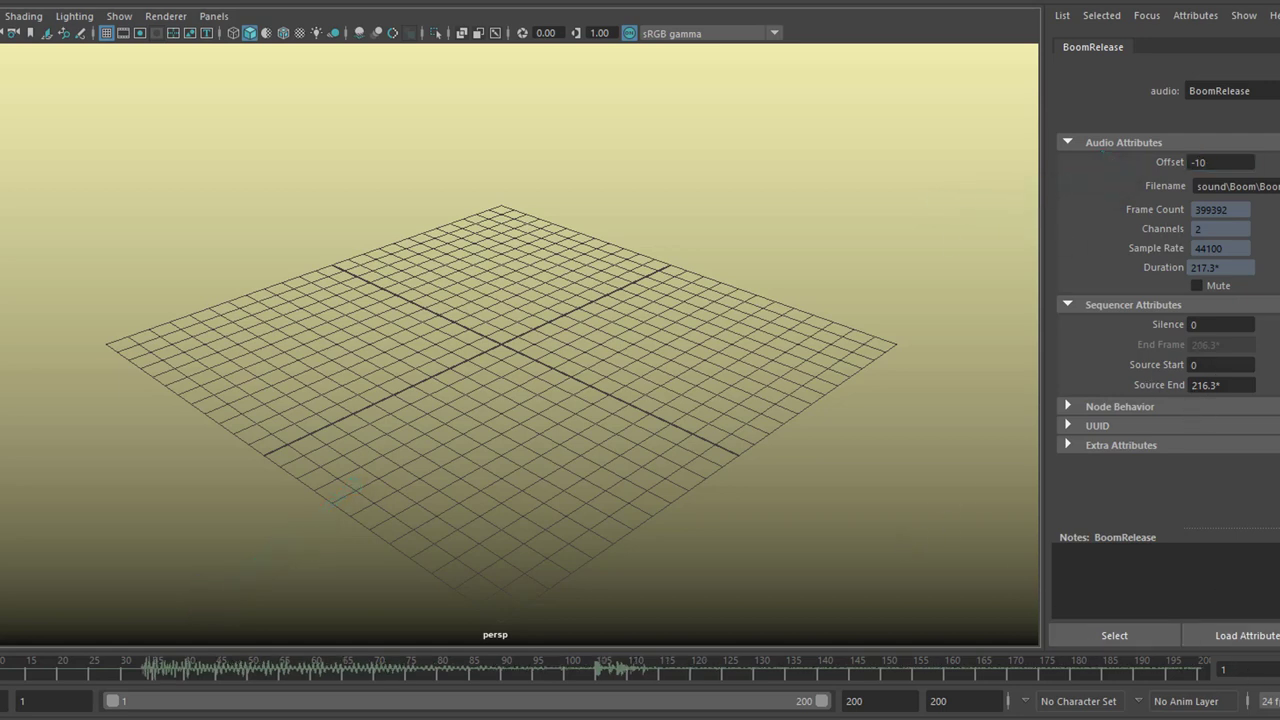
# Step: Check the Sound, Playback Looping and Playback Speed settings, then play the scene with sound
pyautogui.rightClick(596, 680)
pyautogui.moveTo(678, 648)
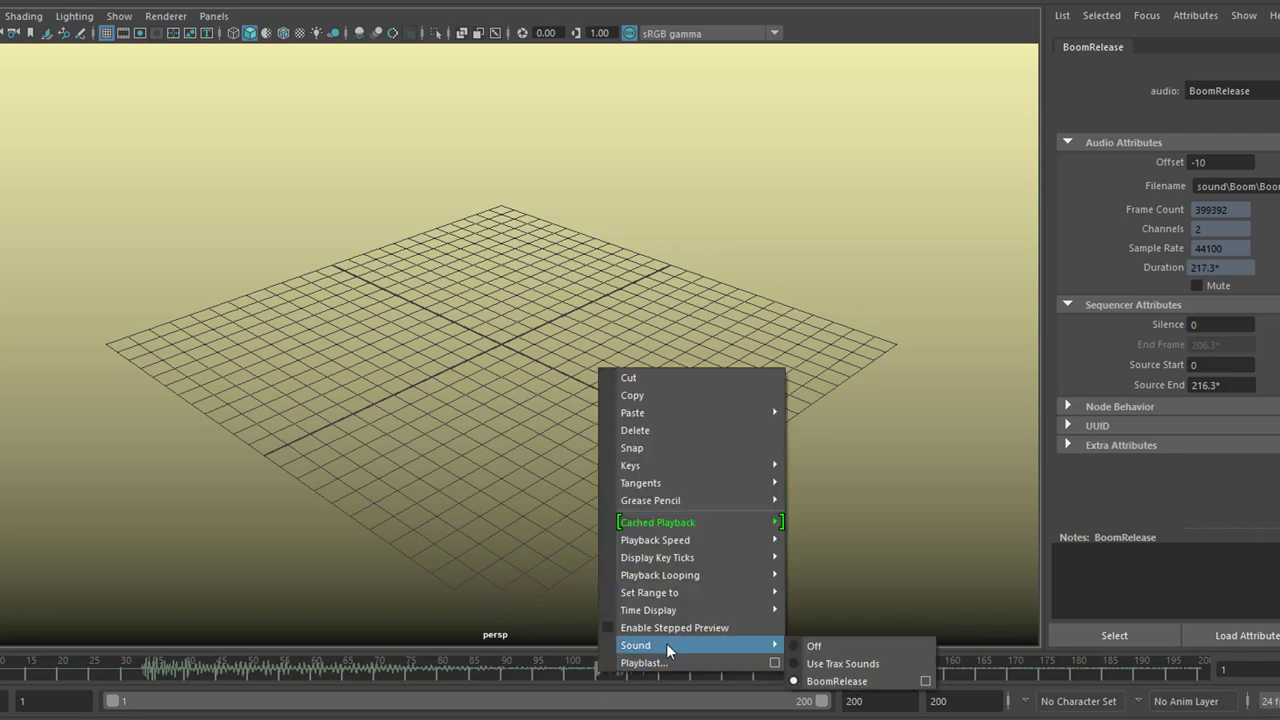
pyautogui.moveTo(686, 576)
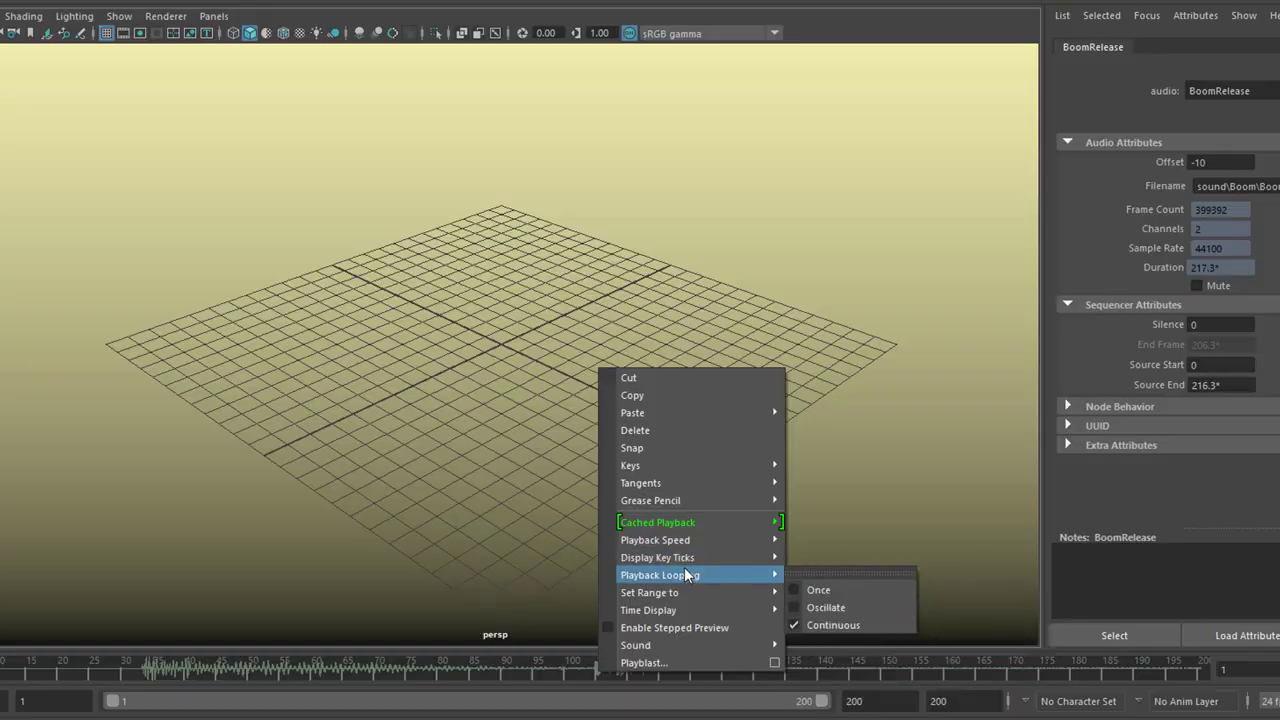
pyautogui.moveTo(693, 542)
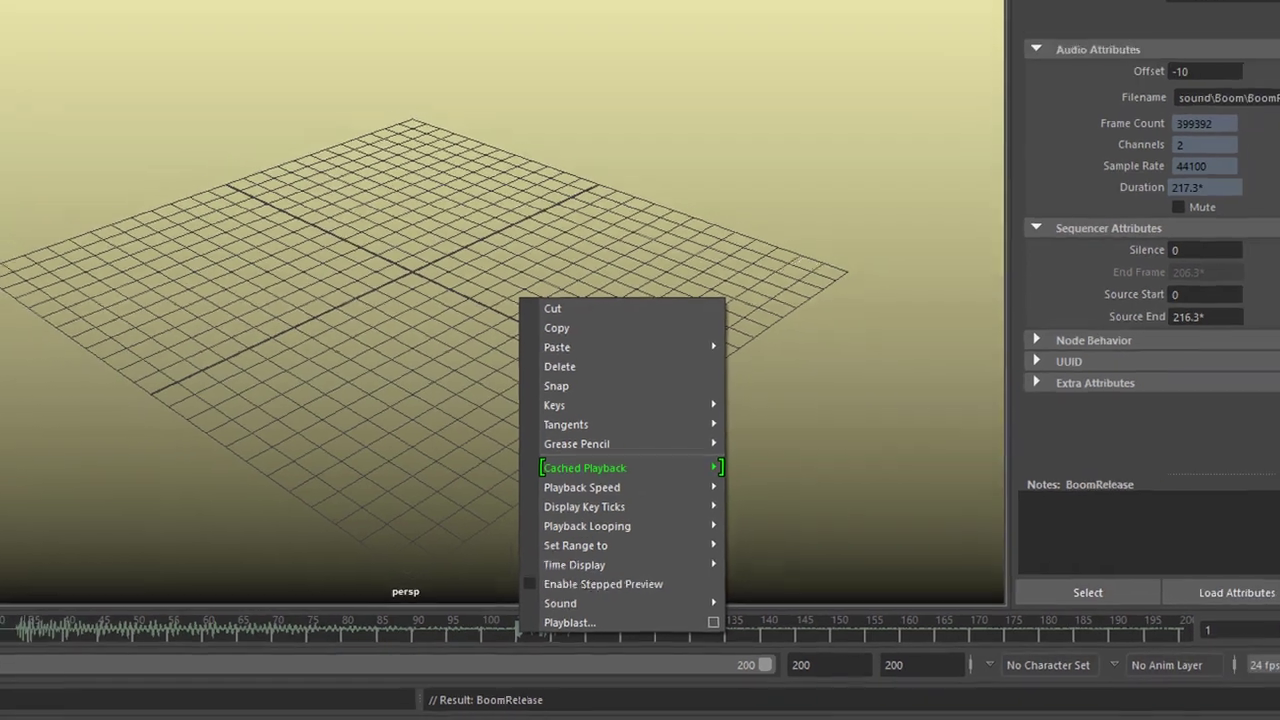
pyautogui.click(1200, 635)
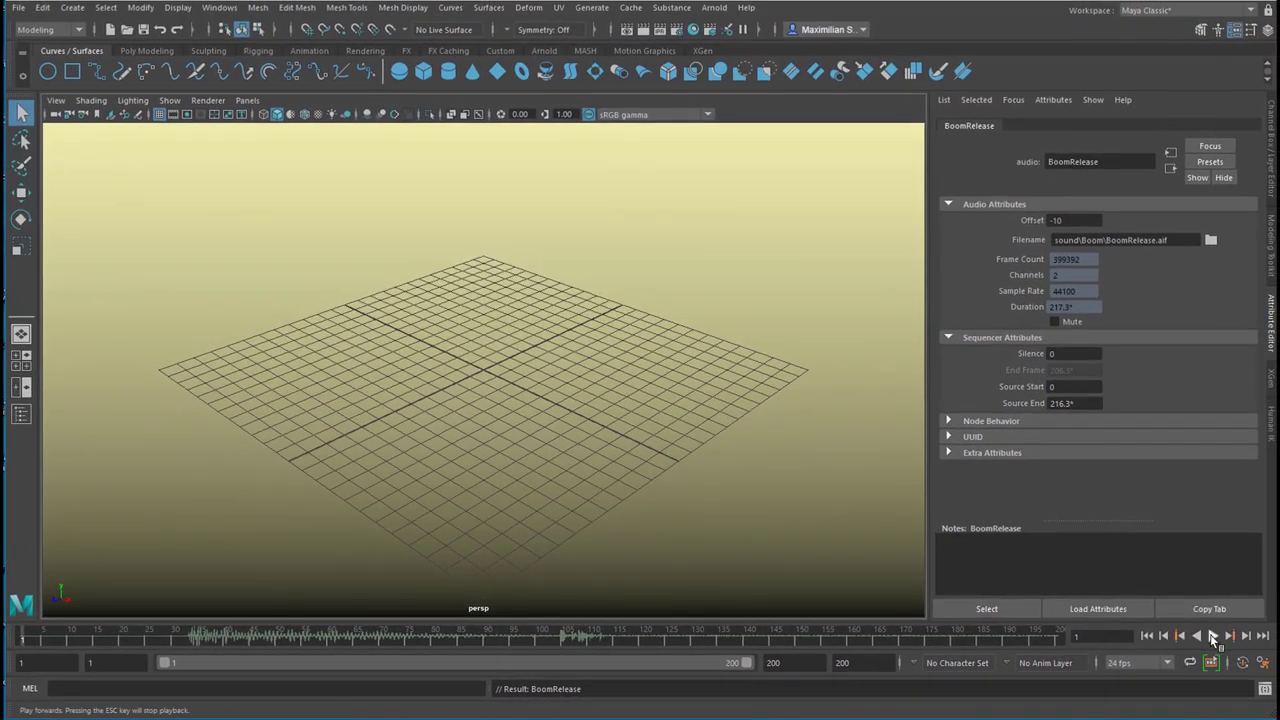
pyautogui.click(1213, 637)
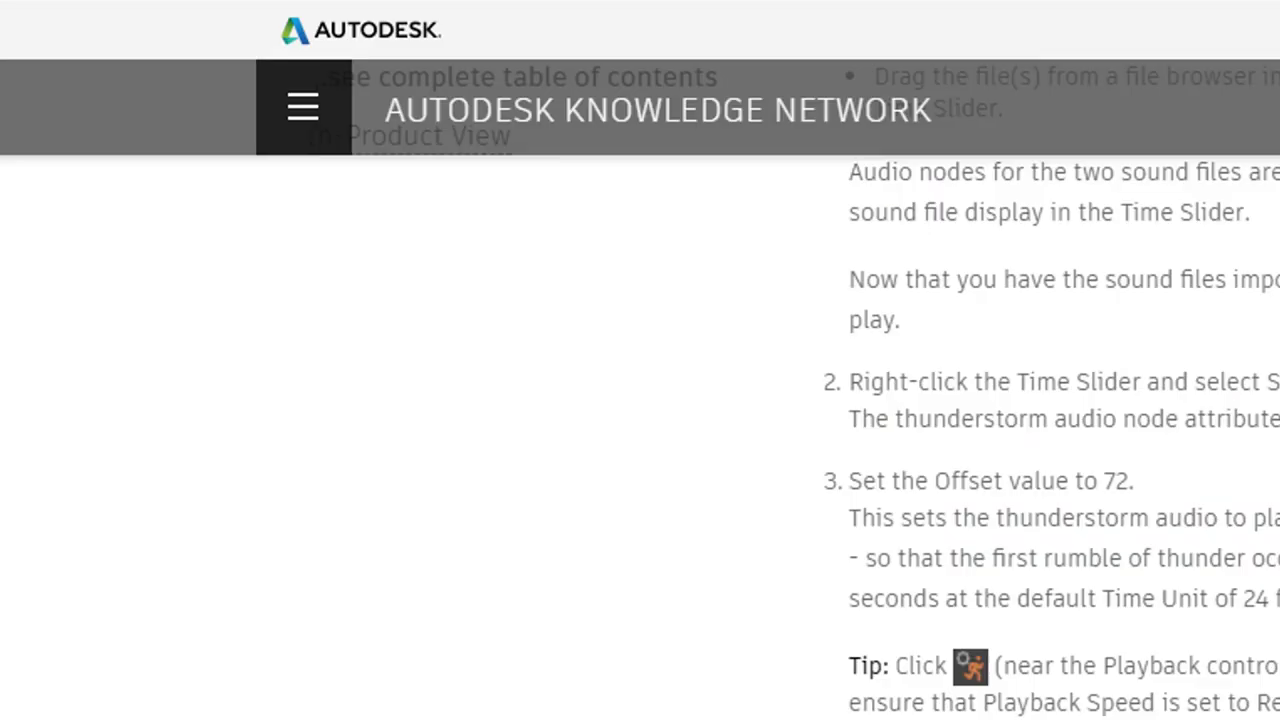
# Step: Scroll through the Example audio workflow article on offsetting sound on the timeline
pyautogui.scroll(10, 780, 390)
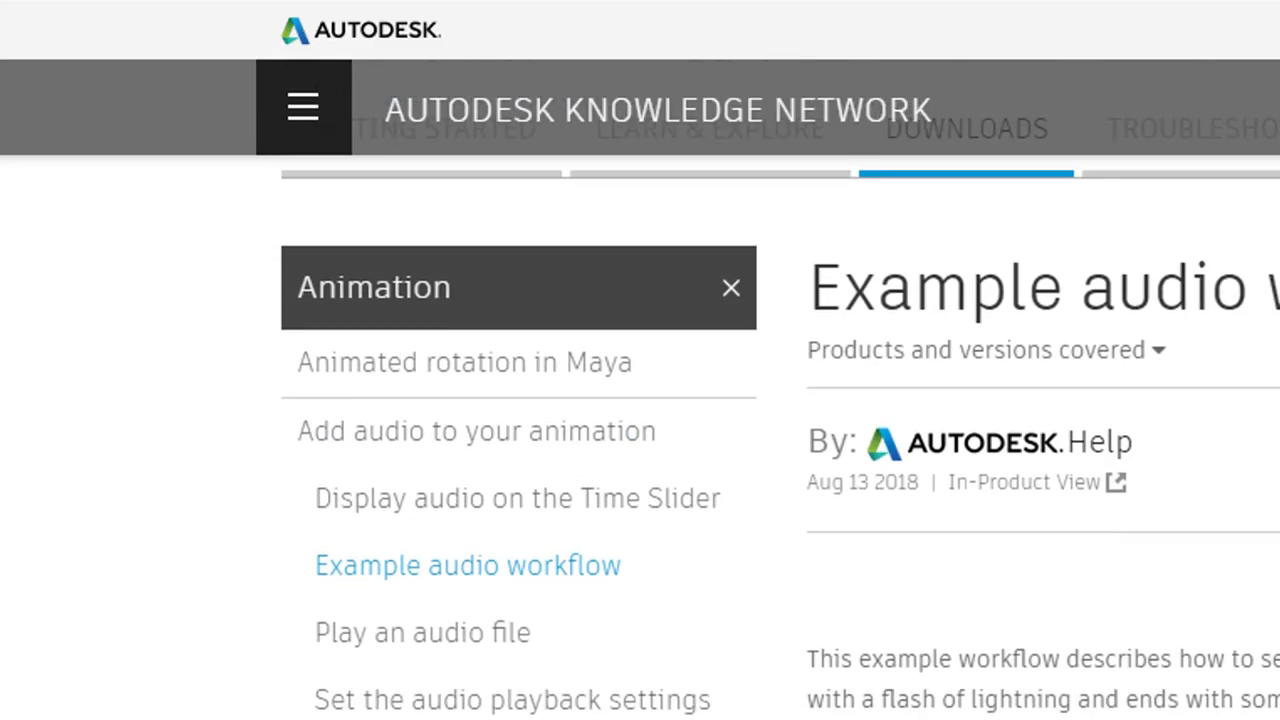
pyautogui.scroll(-3, 780, 390)
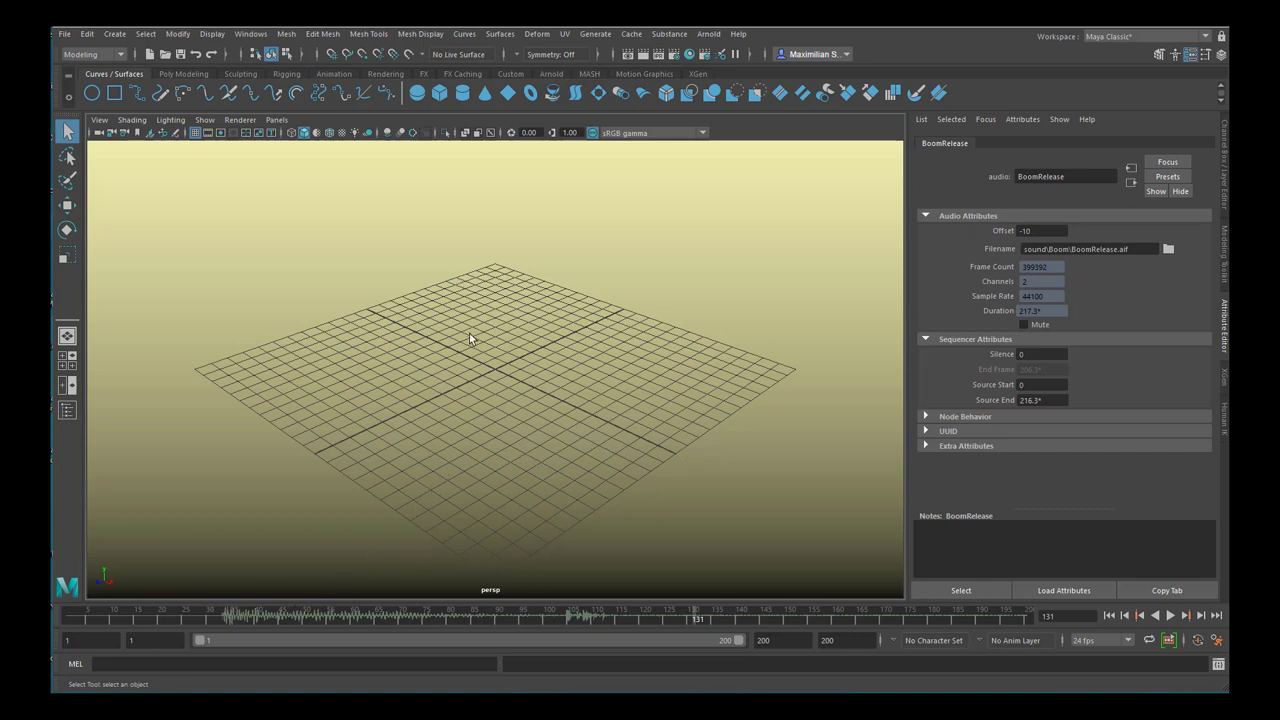
# Step: Create a platonic solid at the grid origin and scale it up about 3.9 times
pyautogui.click(185, 75)
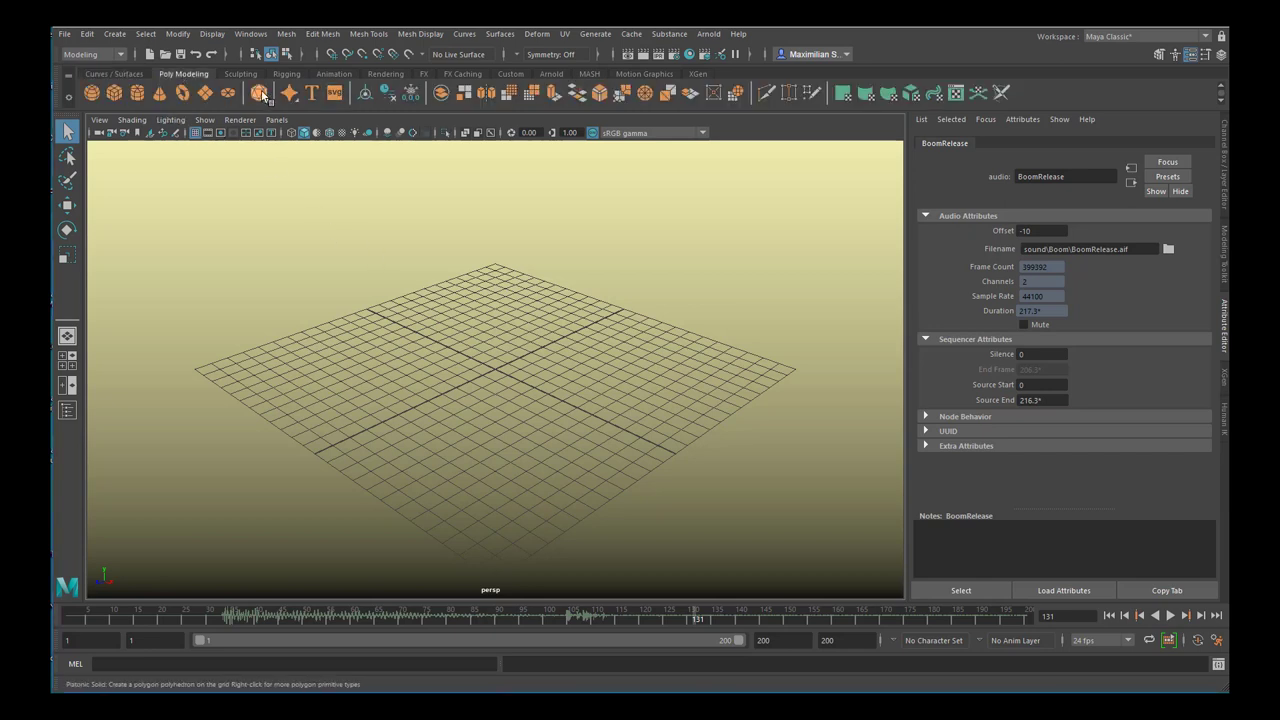
pyautogui.click(259, 97)
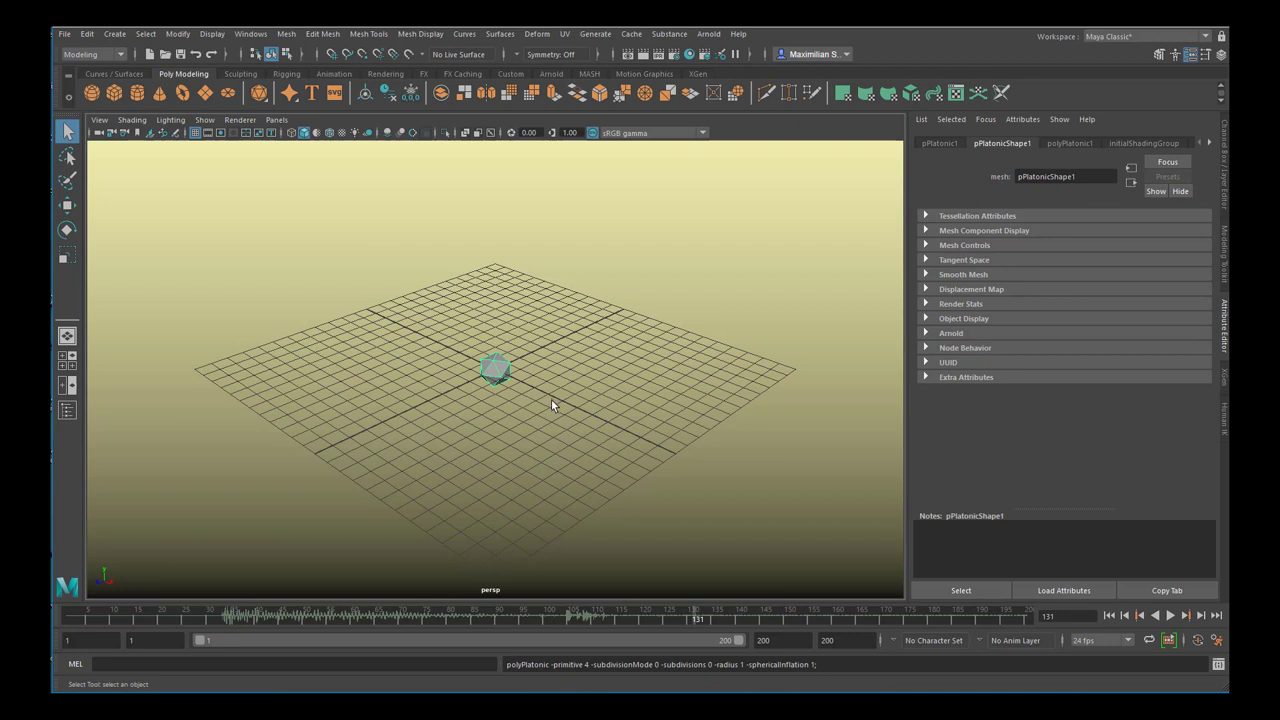
pyautogui.press('r')
pyautogui.moveTo(495, 370); pyautogui.dragTo(528, 398)
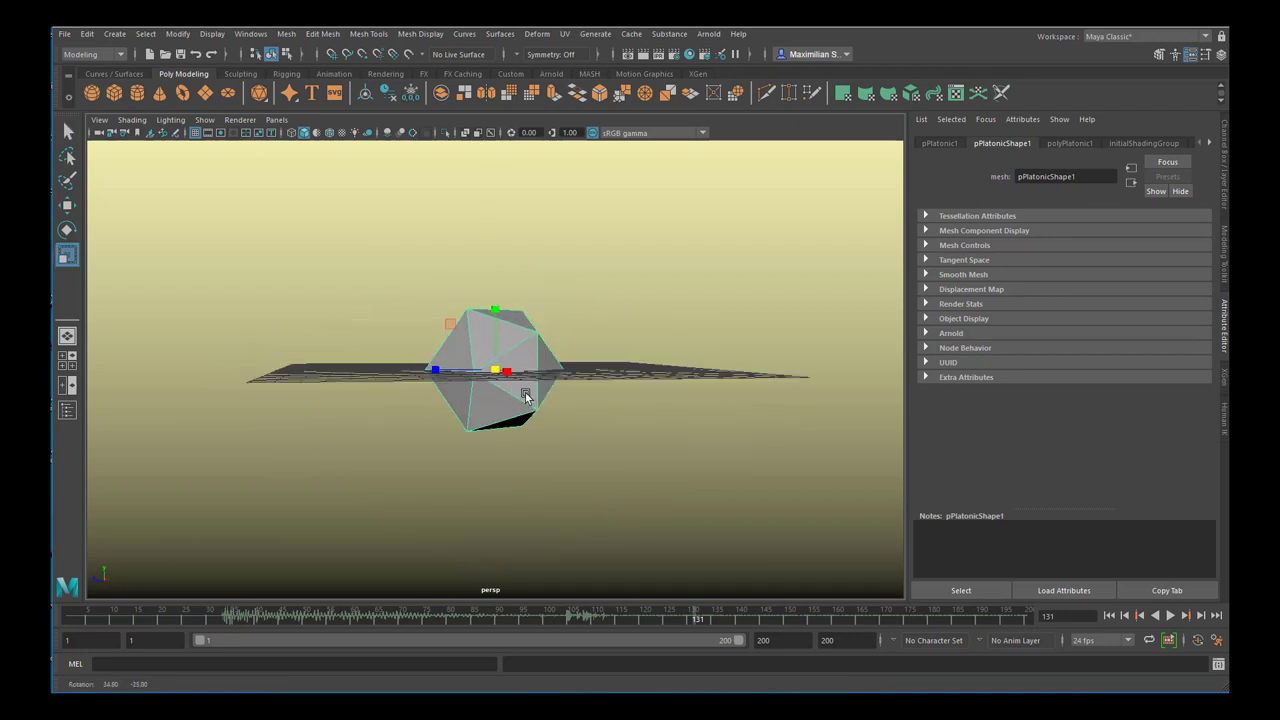
# Step: Reselect the solid in Object Mode, squash its height, and switch to the four-view layout
pyautogui.rightClick(443, 360)
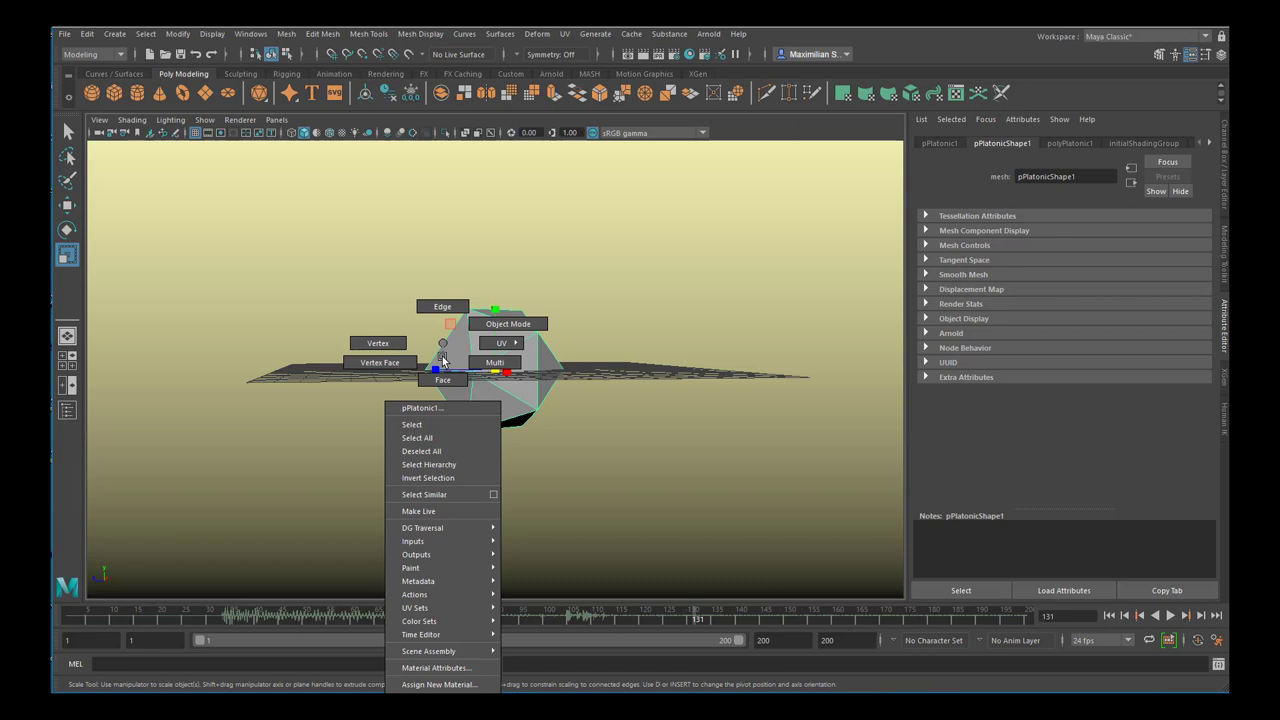
pyautogui.click(404, 341)
pyautogui.moveTo(446, 389); pyautogui.dragTo(451, 409)
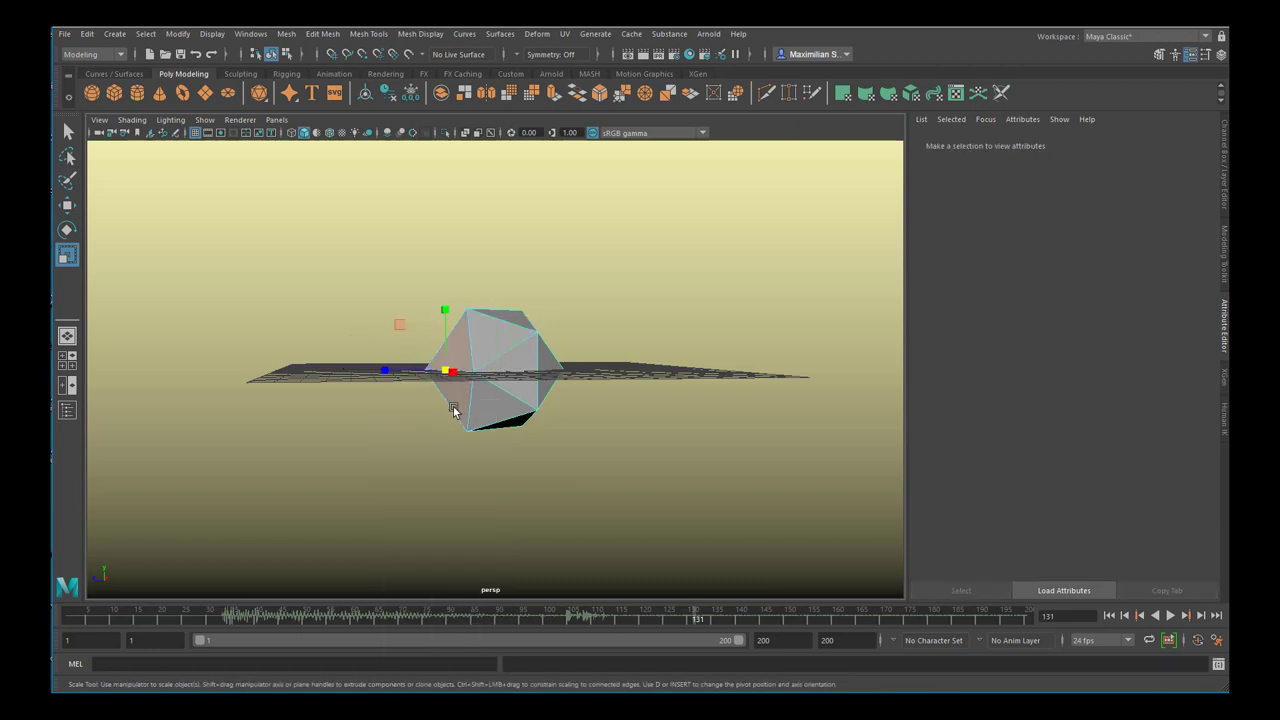
pyautogui.click(453, 410)
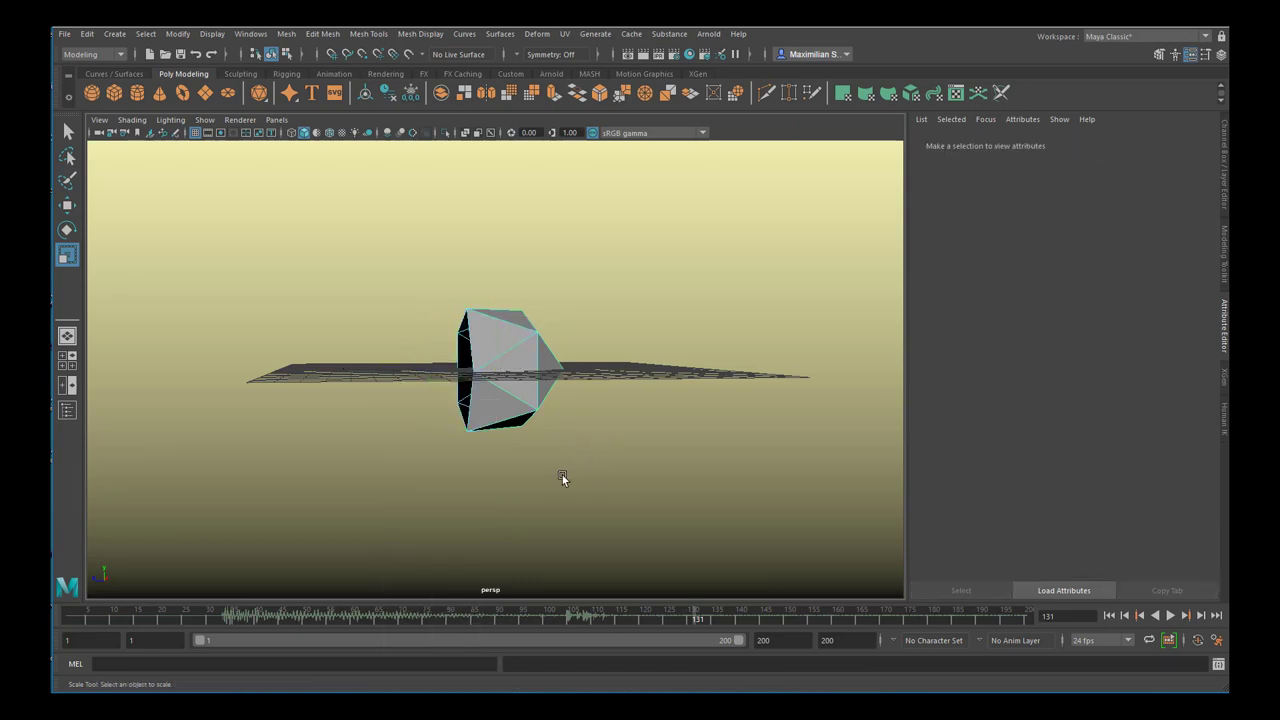
pyautogui.moveTo(562, 475)
pyautogui.keyDown('alt'); pyautogui.mouseDown()
pyautogui.moveTo(726, 480)
pyautogui.moveTo(603, 489)
pyautogui.moveTo(548, 475)
pyautogui.mouseUp(); pyautogui.keyUp('alt')
pyautogui.rightClick(506, 328)
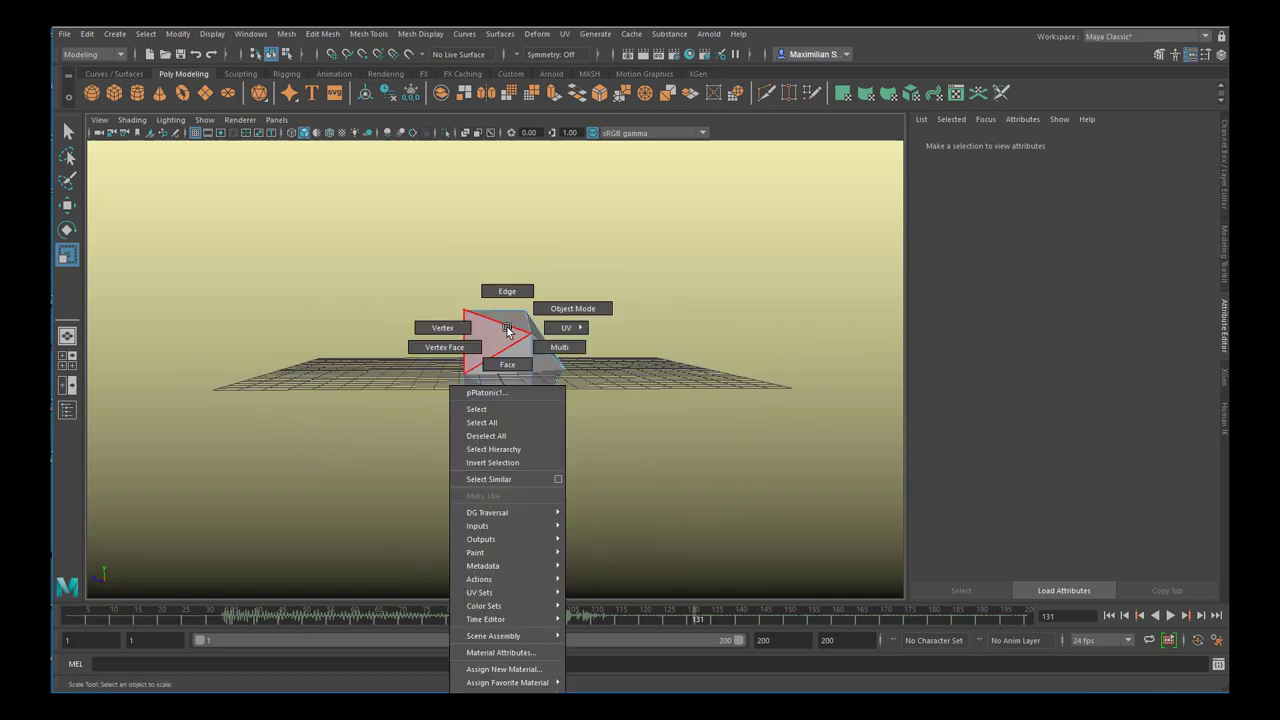
pyautogui.click(572, 308)
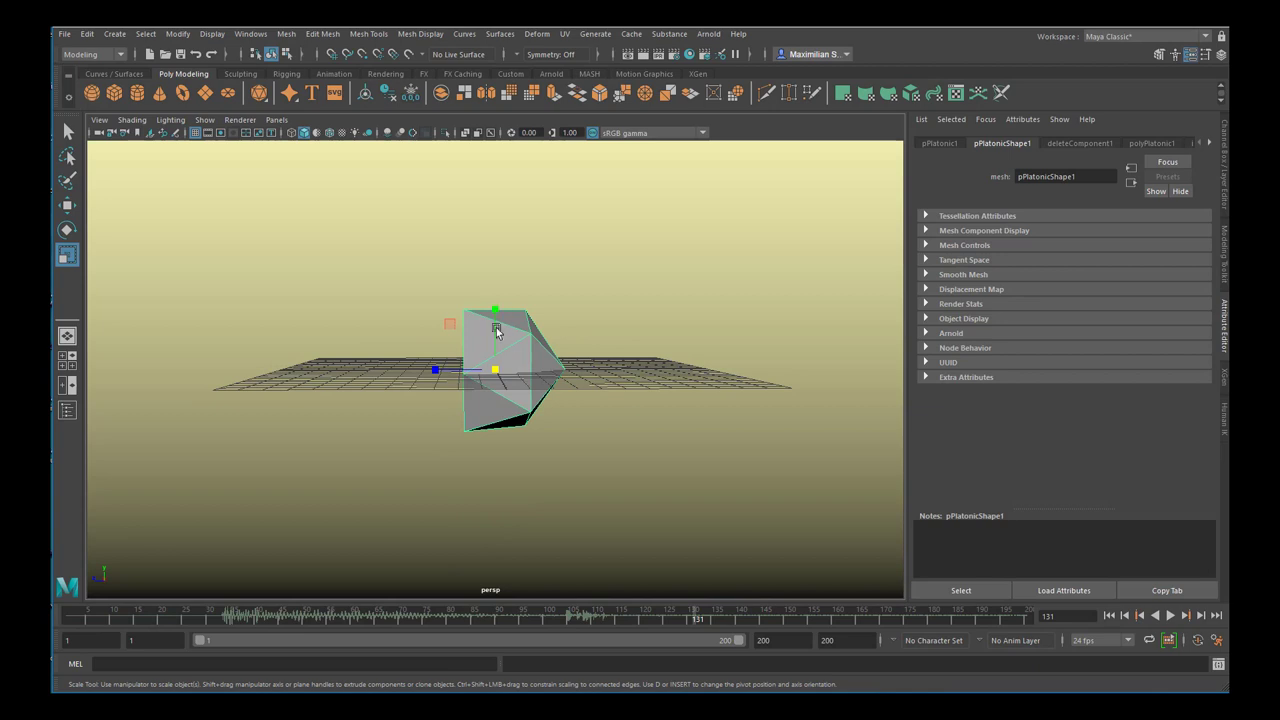
pyautogui.moveTo(494, 316); pyautogui.dragTo(503, 344)
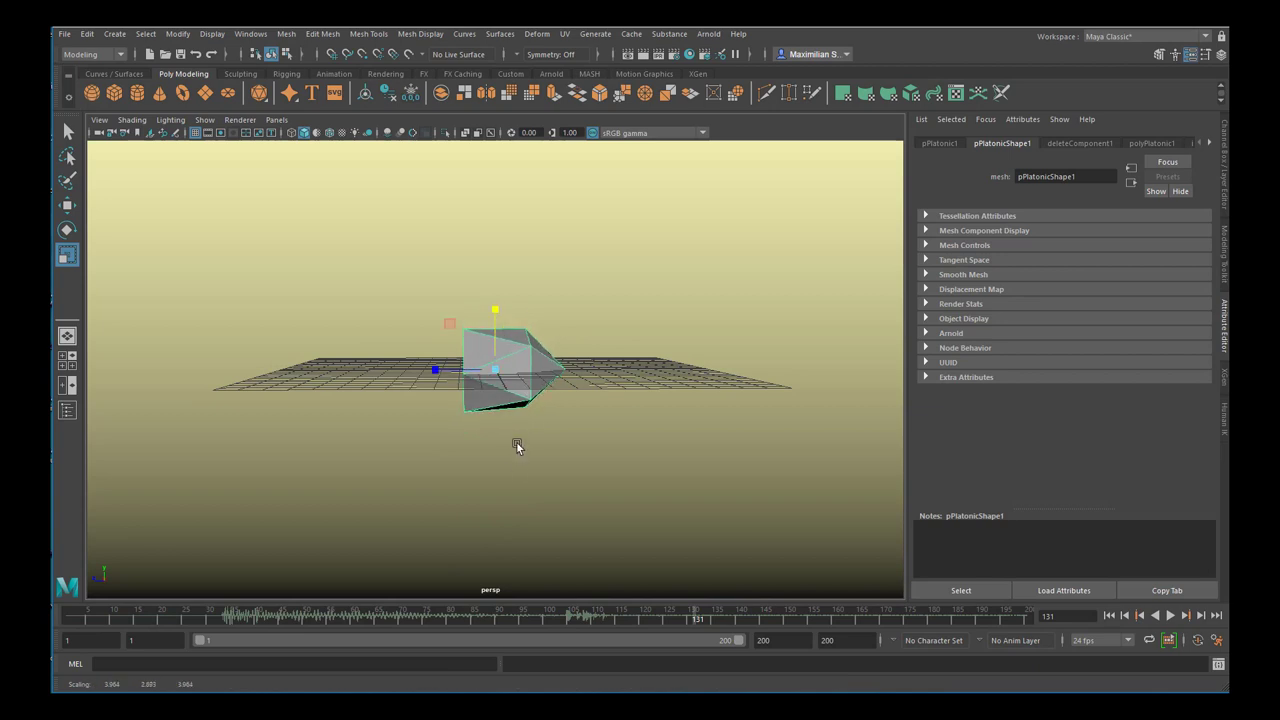
pyautogui.press('space')
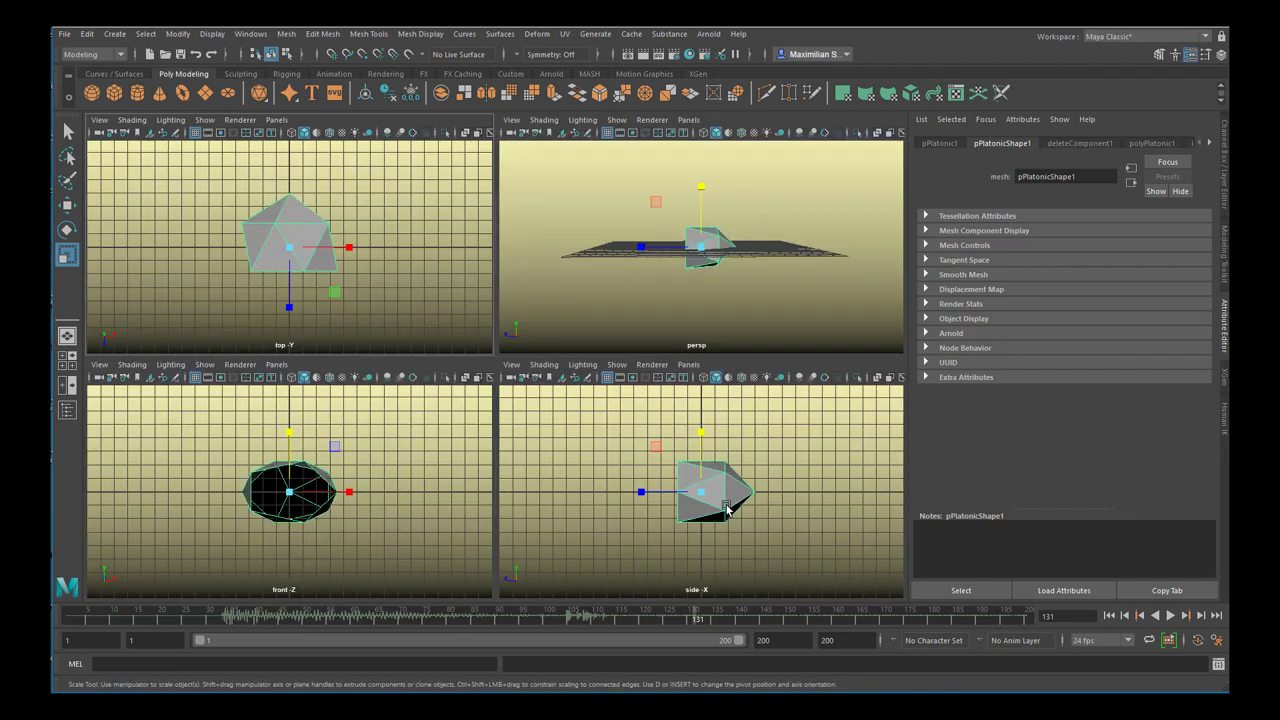
# Step: In the enlarged side view, select the lower vertices, flatten them into a level base and raise it
pyautogui.press('space')
pyautogui.keyDown('alt'); pyautogui.moveTo(537, 505); pyautogui.dragTo(628, 467, button='right'); pyautogui.keyUp('alt')
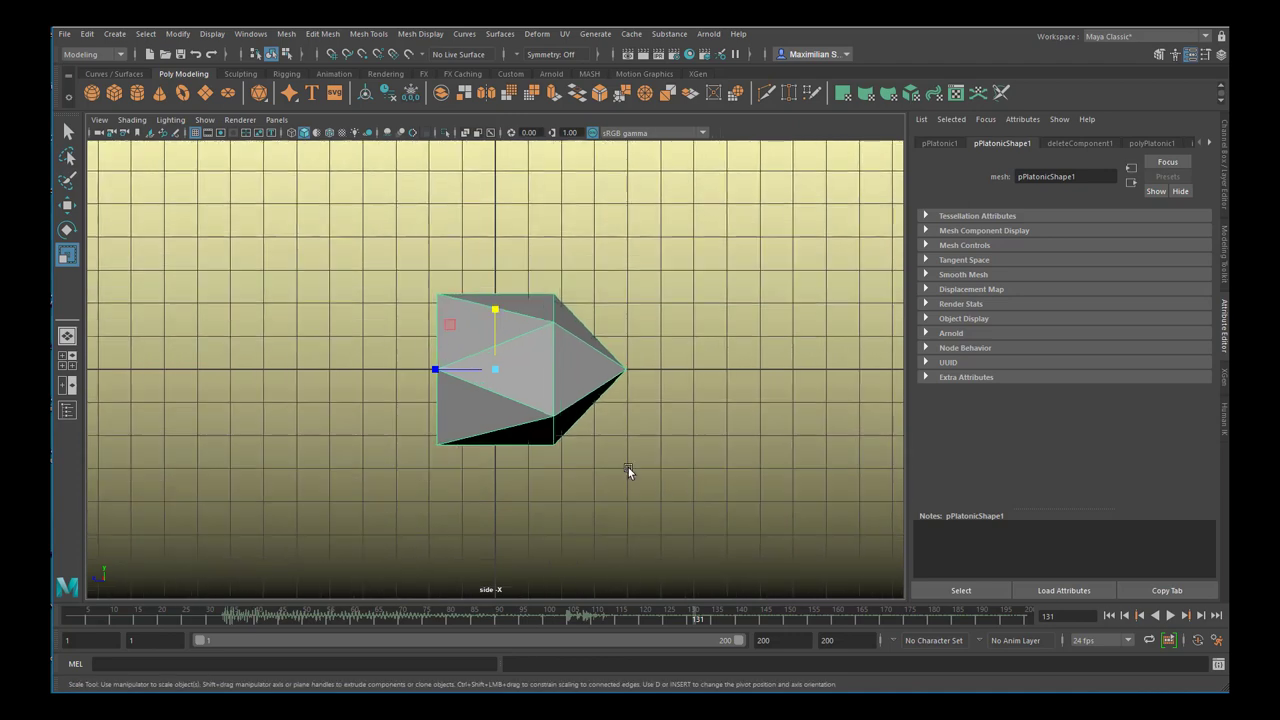
pyautogui.rightClick(557, 422)
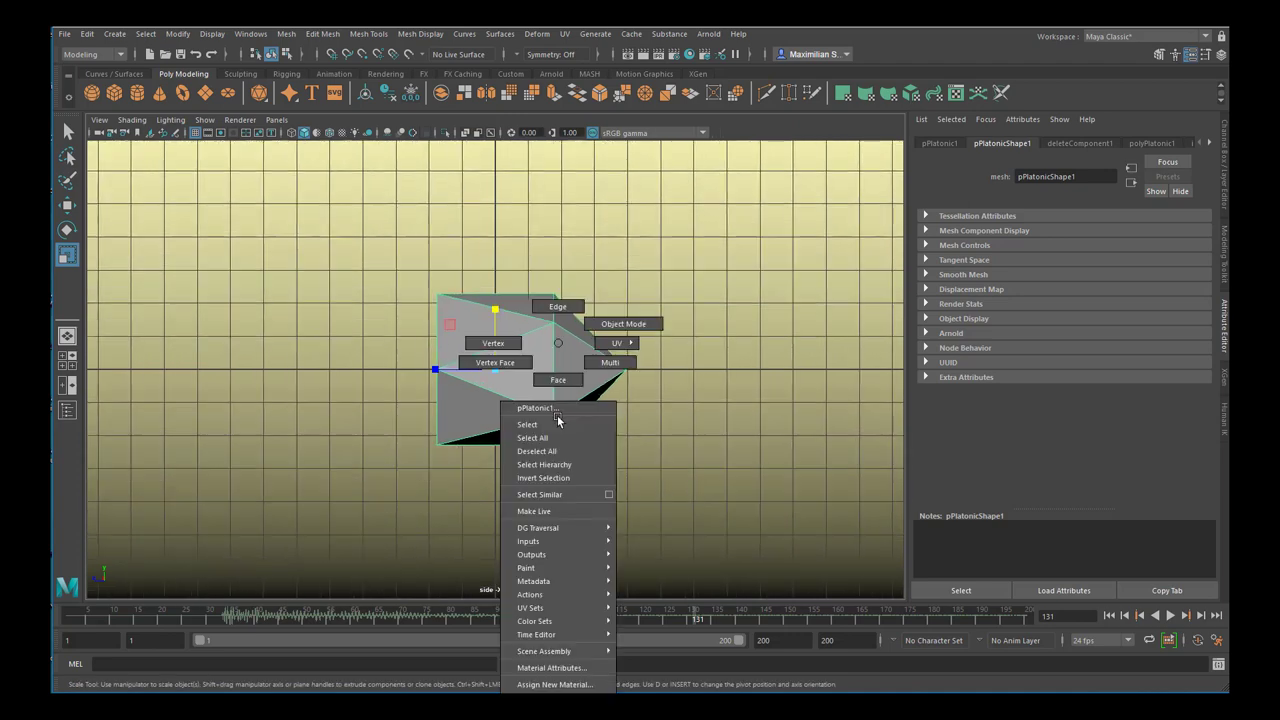
pyautogui.click(495, 363)
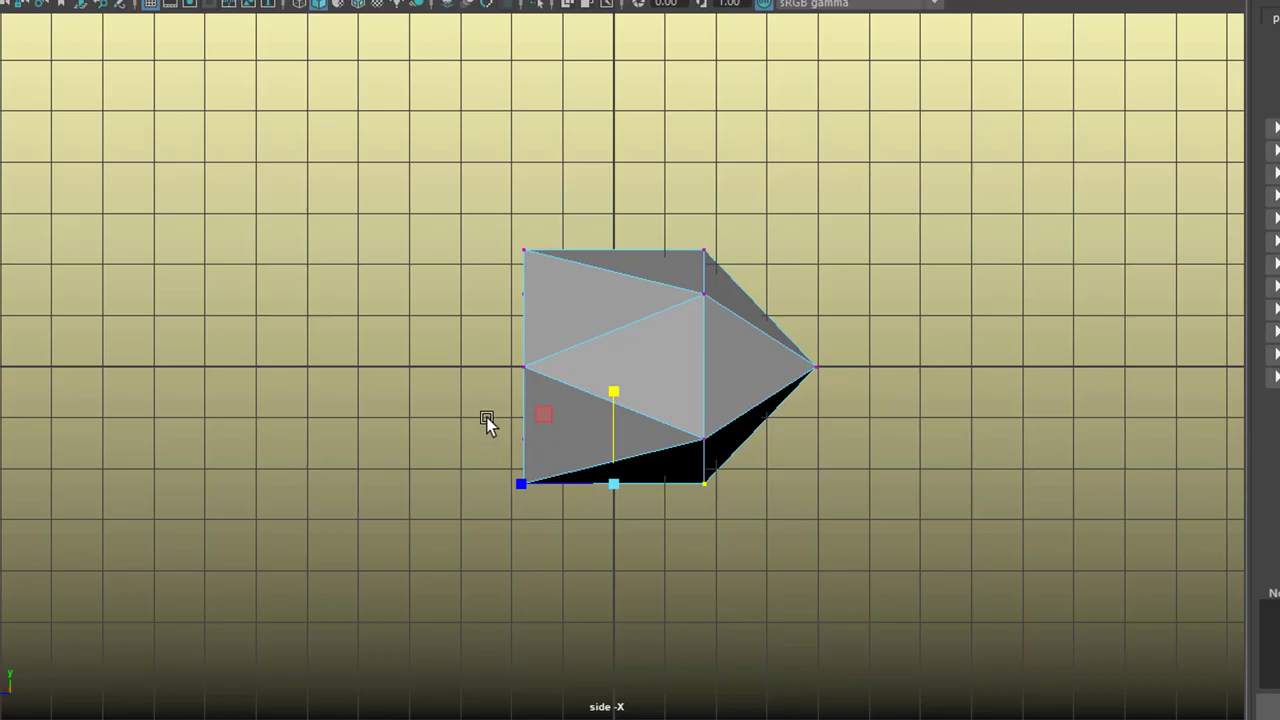
pyautogui.moveTo(415, 405); pyautogui.dragTo(607, 490)
pyautogui.moveTo(617, 375); pyautogui.dragTo(628, 414)
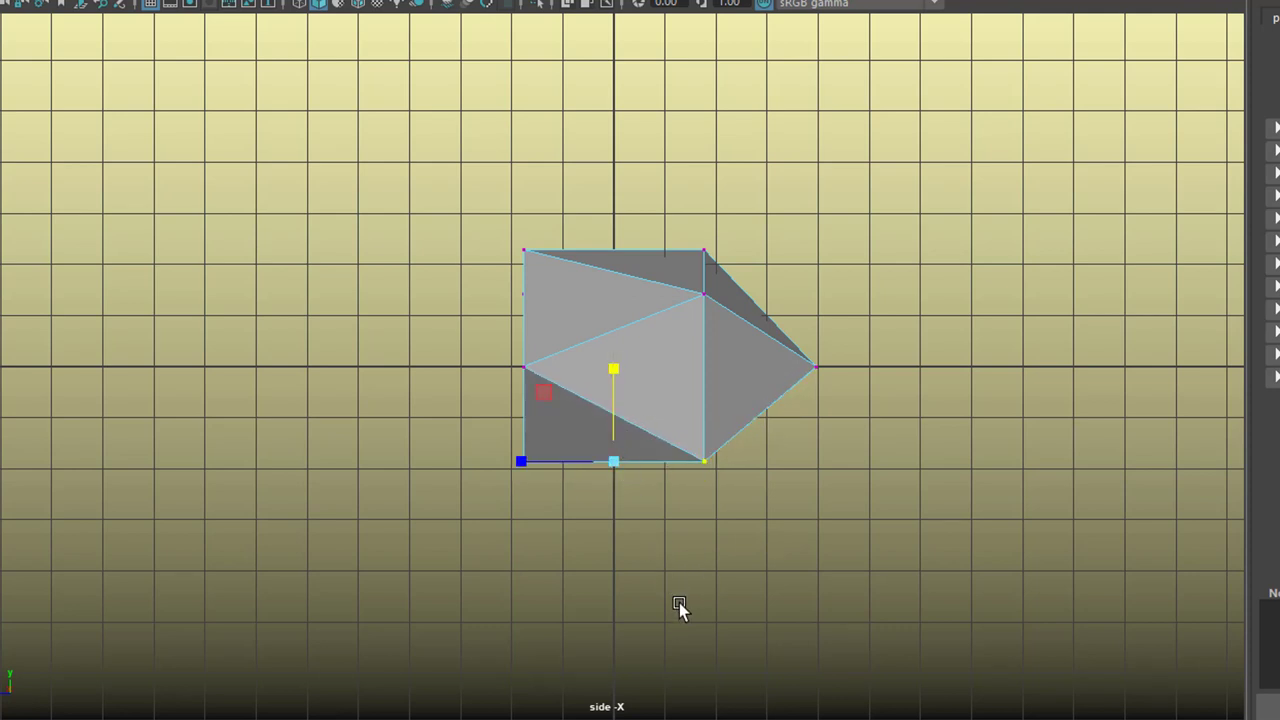
pyautogui.press('w')
pyautogui.moveTo(615, 366); pyautogui.dragTo(622, 324)
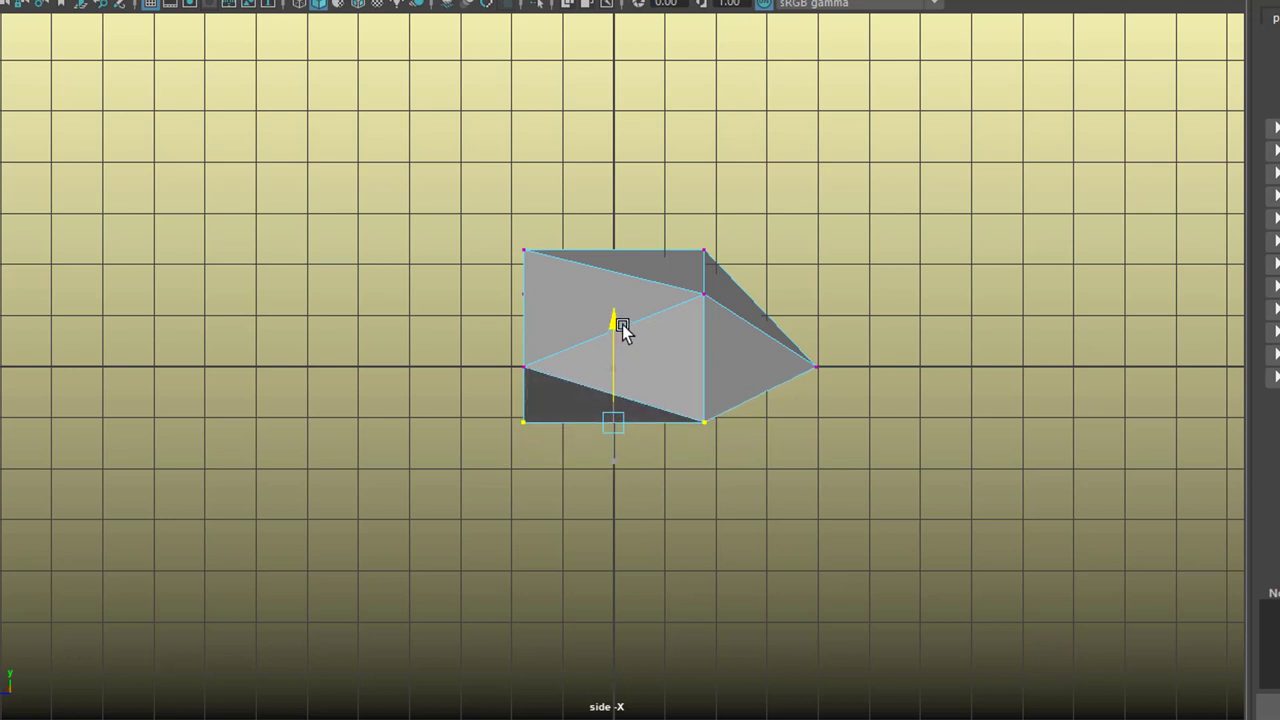
# Step: Pull the right tip vertex in toward the centre, then clear the vertex selection
pyautogui.click(817, 352)
pyautogui.moveTo(714, 360); pyautogui.dragTo(663, 366)
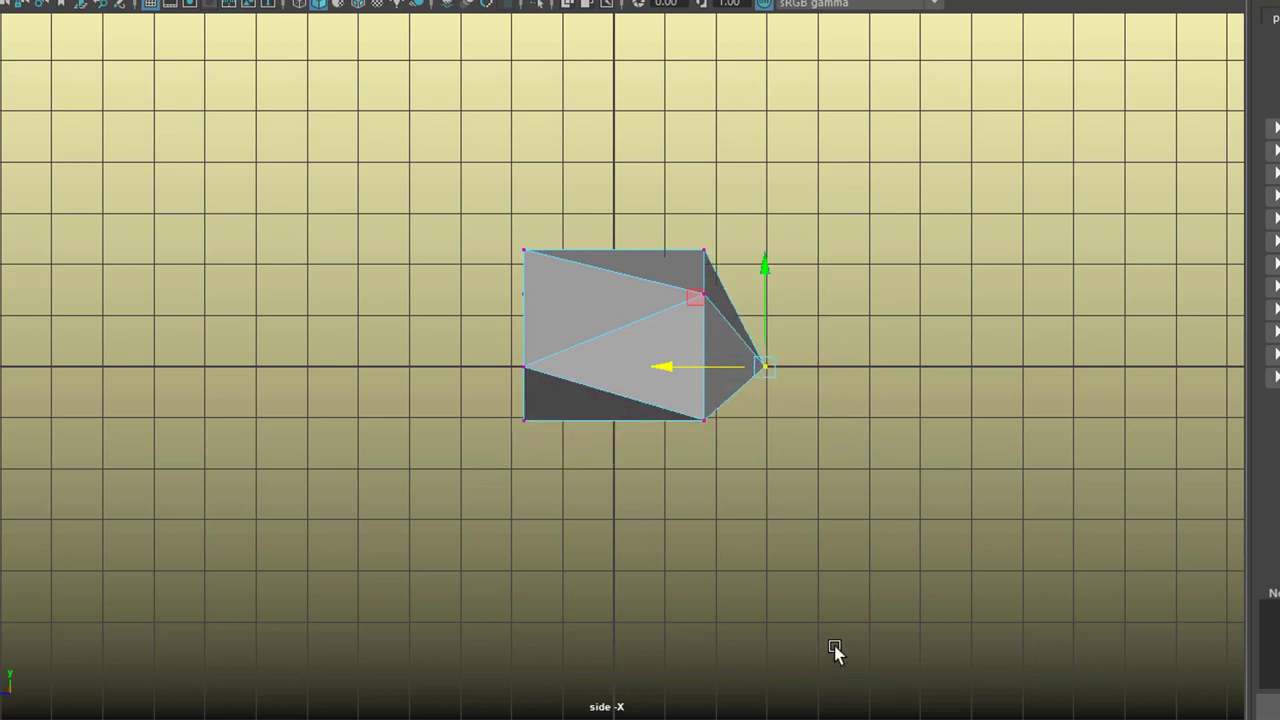
pyautogui.moveTo(718, 285); pyautogui.dragTo(717, 110)
pyautogui.click(686, 157)
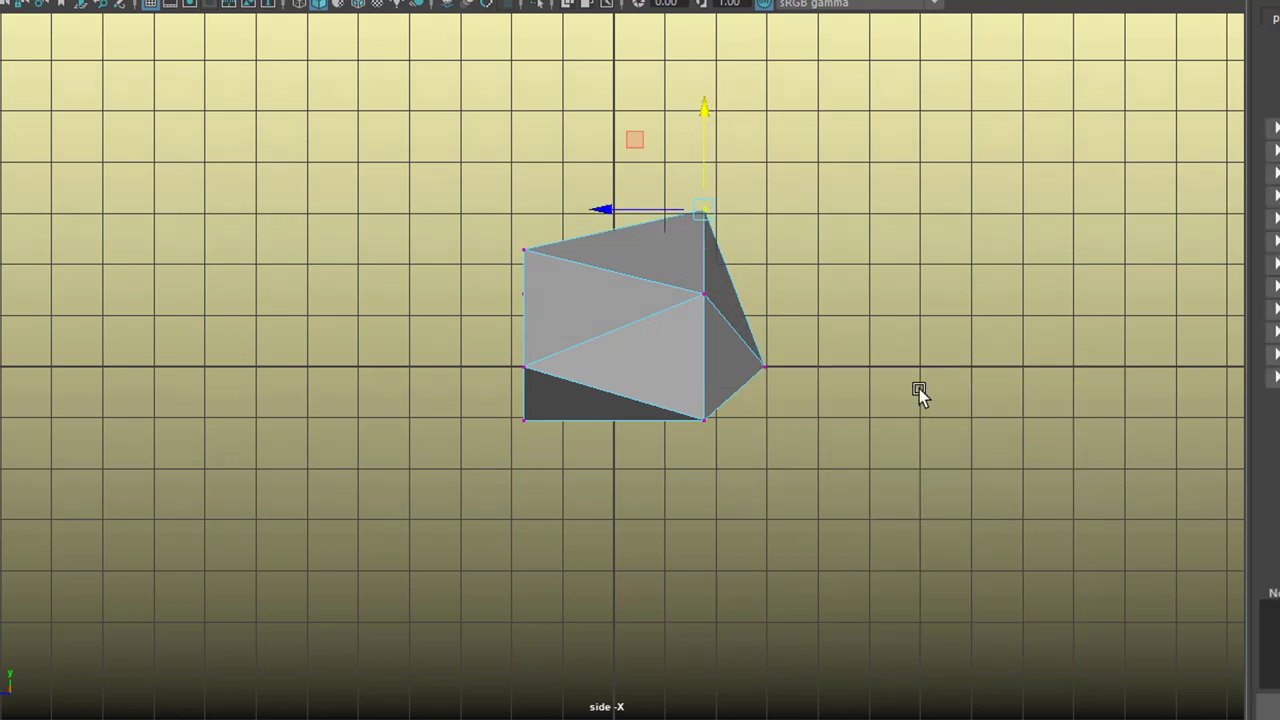
# Step: Return to the perspective view to inspect the reshaped solid and add a Poly Plane
pyautogui.press('space')
pyautogui.press('space')
pyautogui.keyDown('alt'); pyautogui.moveTo(729, 477); pyautogui.dragTo(777, 471); pyautogui.keyUp('alt')
pyautogui.moveTo(690, 332); pyautogui.dragTo(744, 328, button='right')
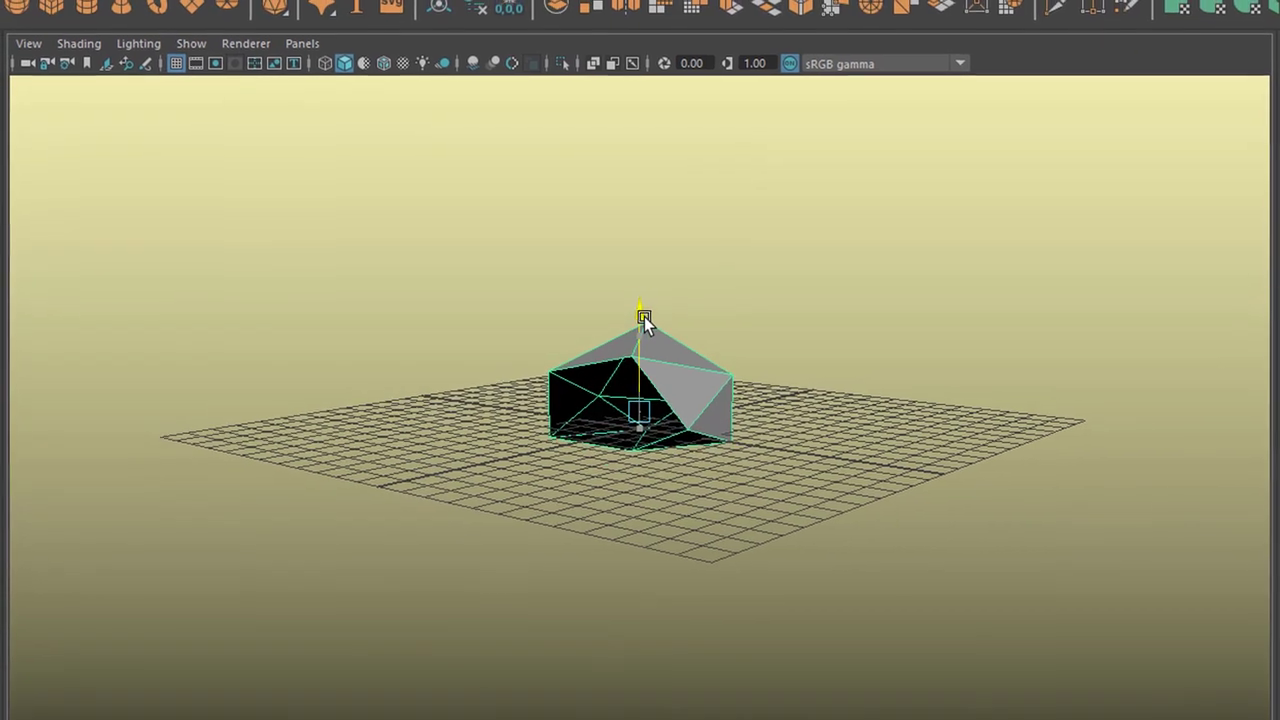
pyautogui.keyDown('alt'); pyautogui.moveTo(646, 316); pyautogui.dragTo(661, 338); pyautogui.keyUp('alt')
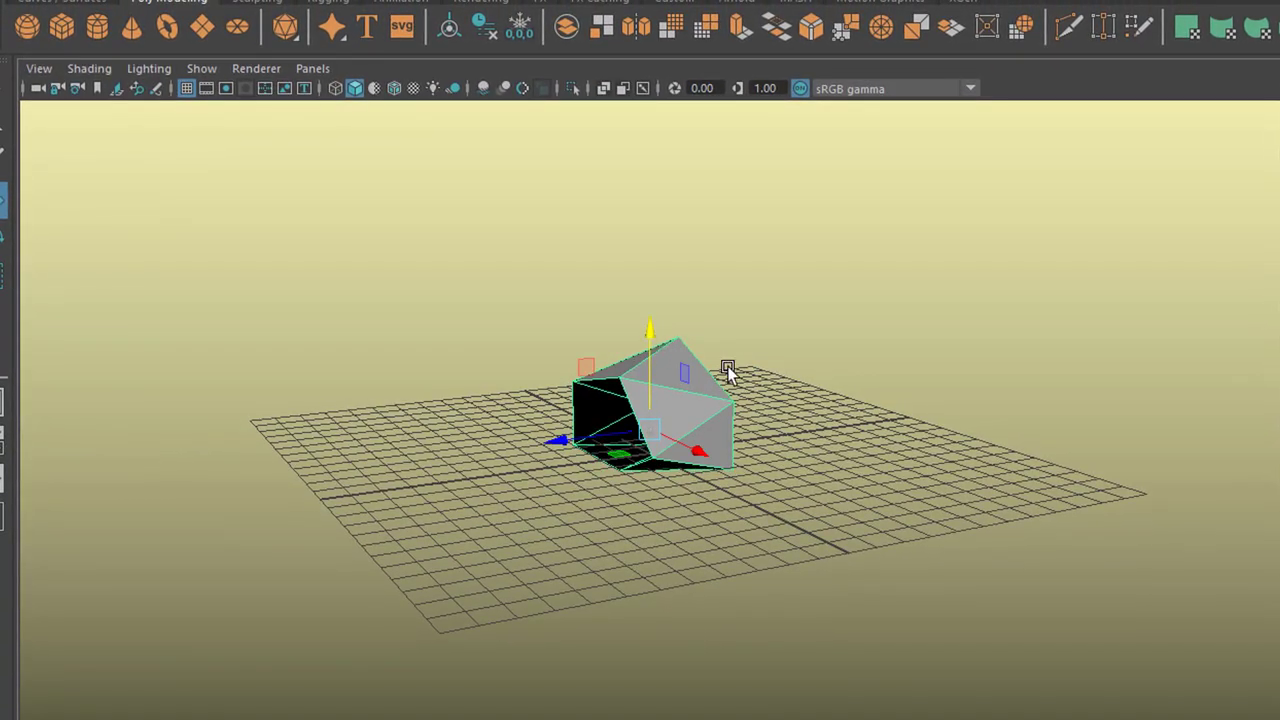
pyautogui.click(202, 28)
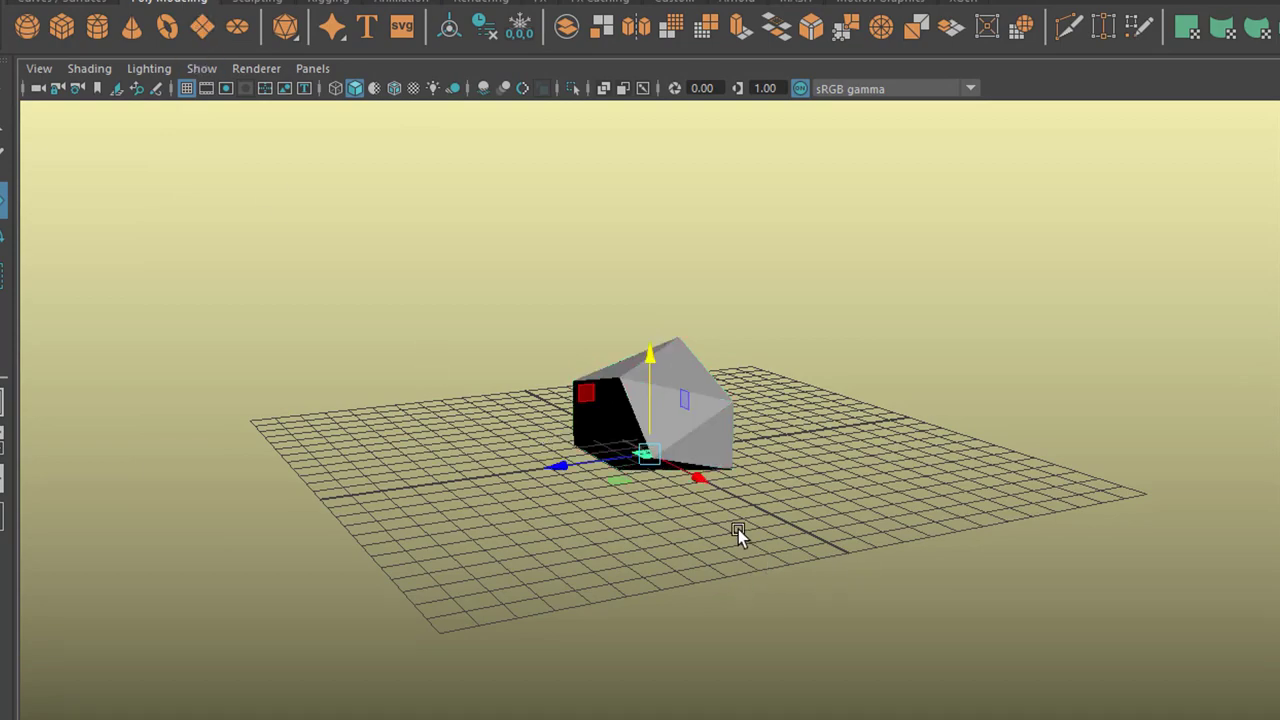
# Step: Scale the plane up into a wide floor and hide the viewport grid
pyautogui.press('r')
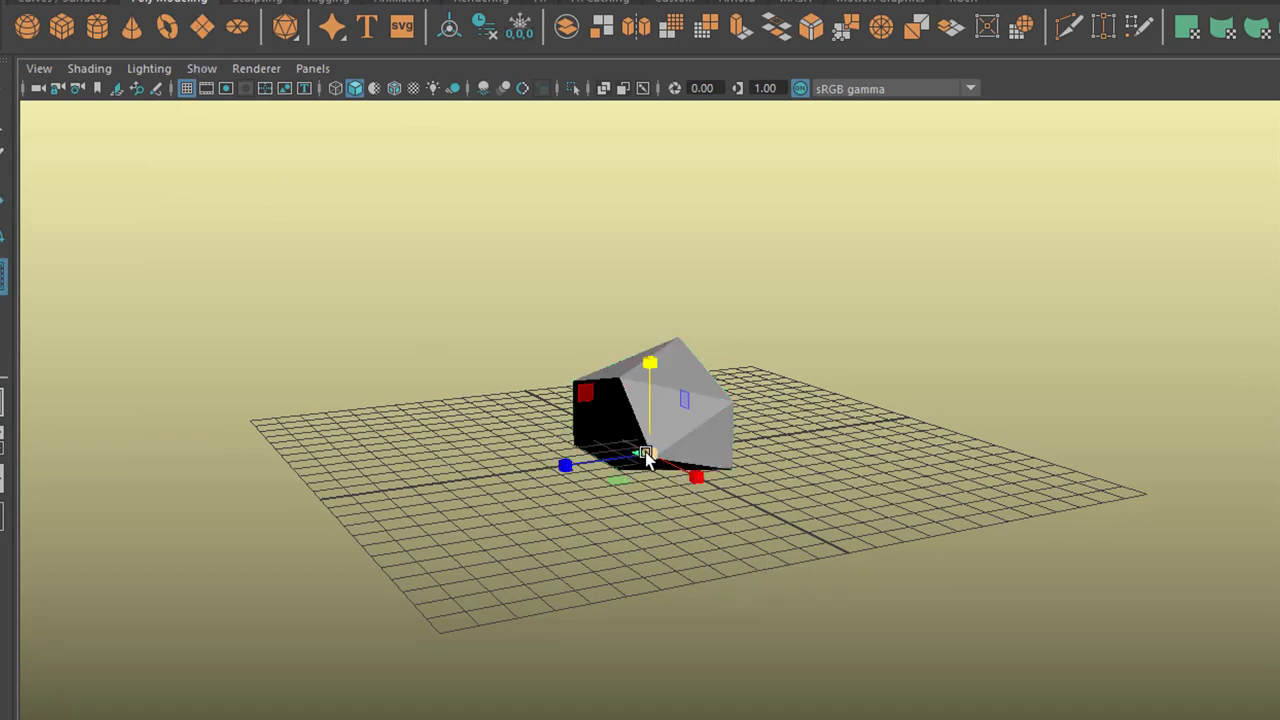
pyautogui.moveTo(647, 456); pyautogui.dragTo(446, 220)
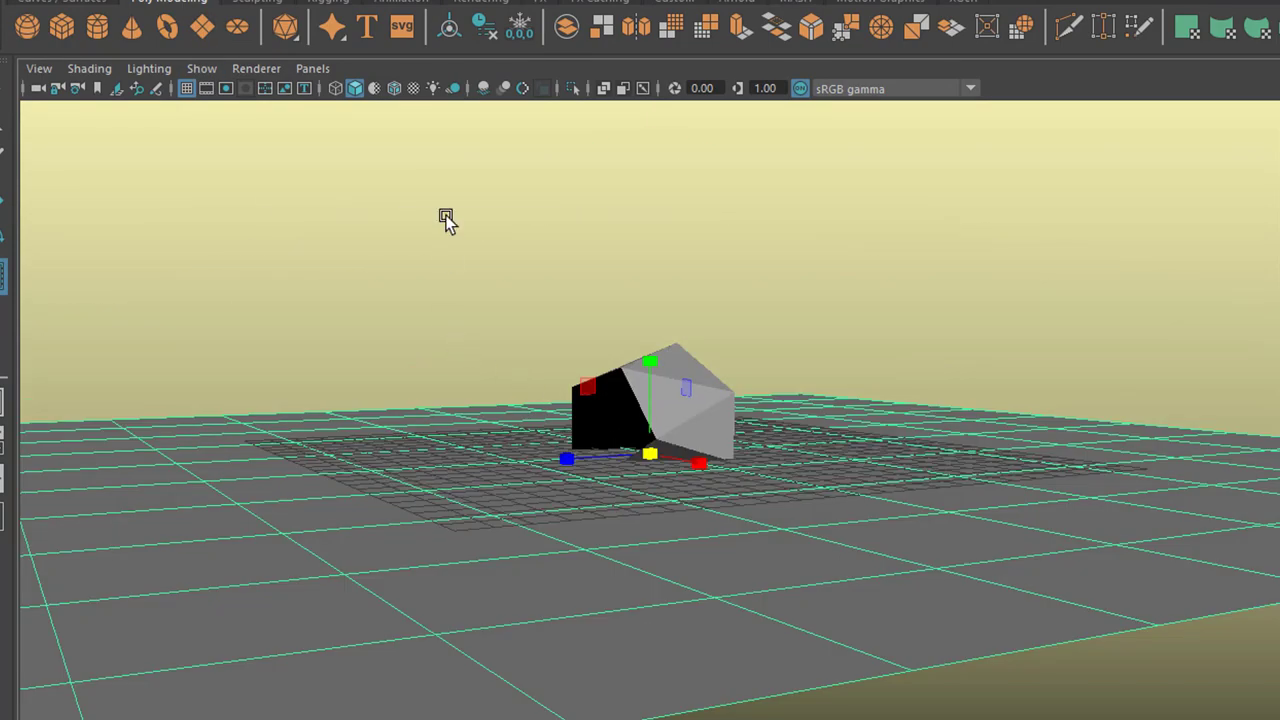
pyautogui.click(186, 89)
pyautogui.keyDown('alt'); pyautogui.moveTo(600, 514); pyautogui.dragTo(723, 566); pyautogui.keyUp('alt')
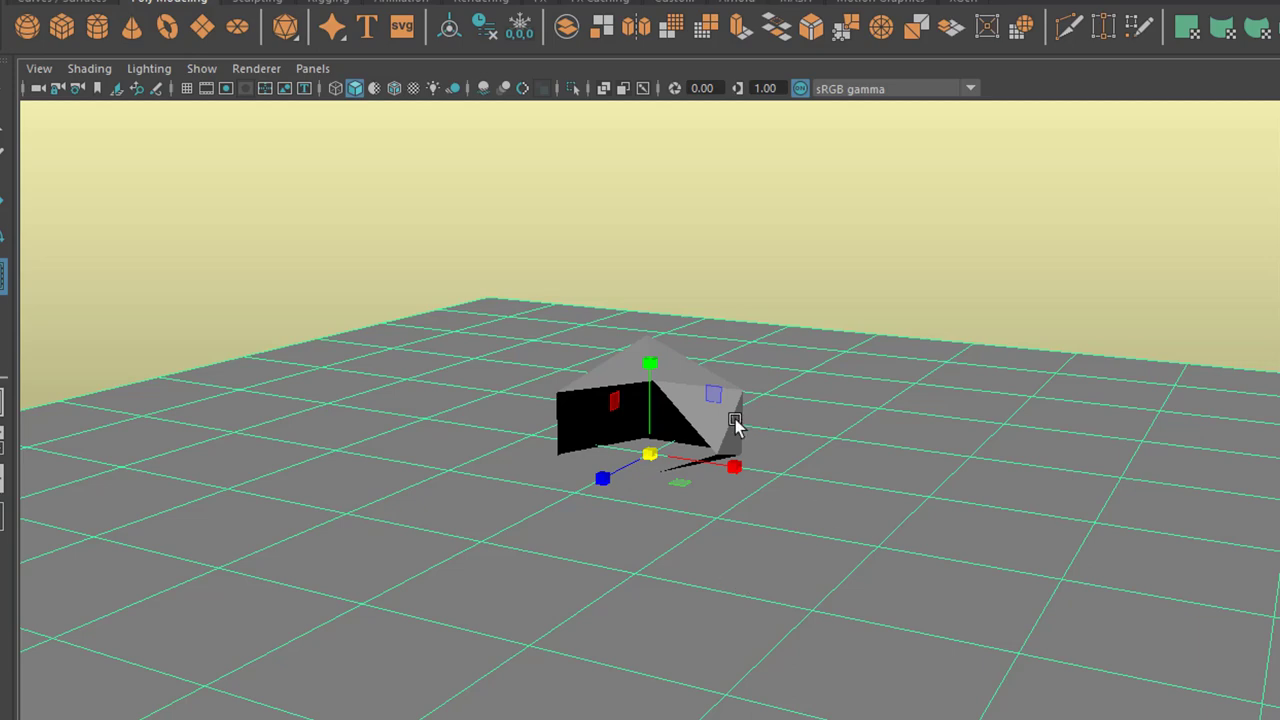
# Step: Assign aiStandardSurface shaders, colouring the plane light blue and the solid orange
pyautogui.moveTo(622, 373); pyautogui.dragTo(418, 417, button='right')
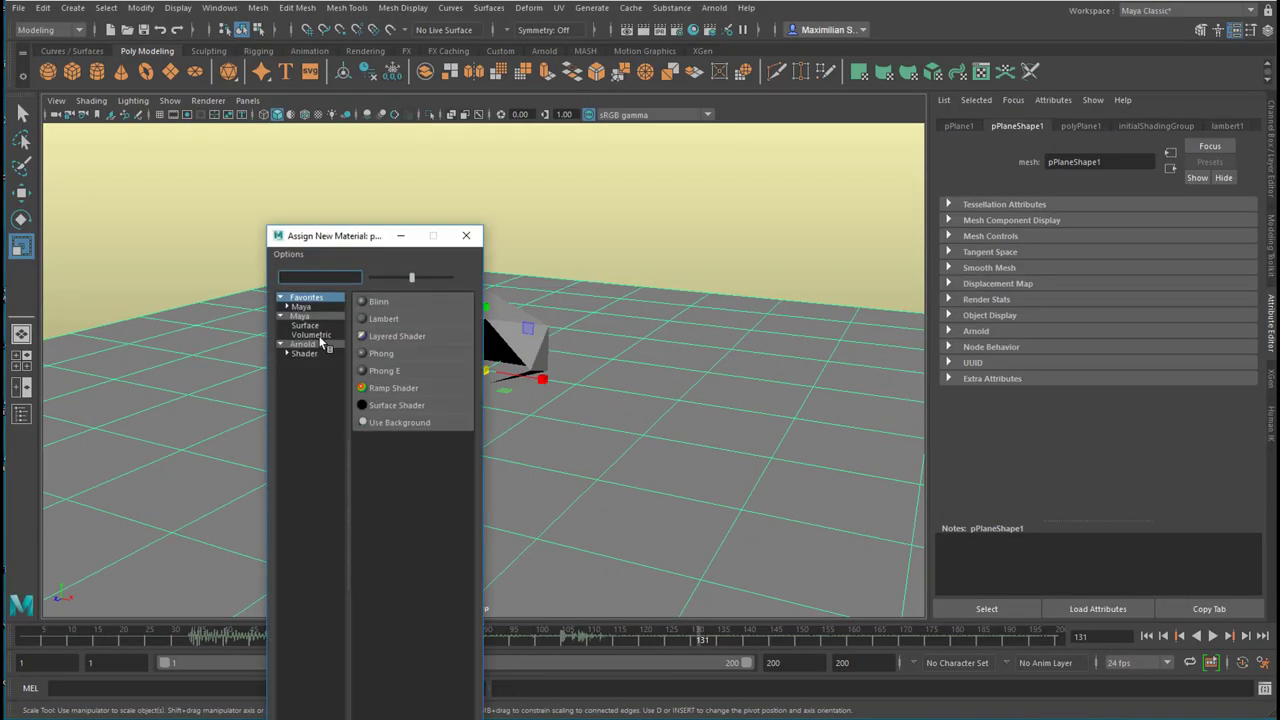
pyautogui.click(320, 341)
pyautogui.click(423, 477)
pyautogui.click(1150, 300)
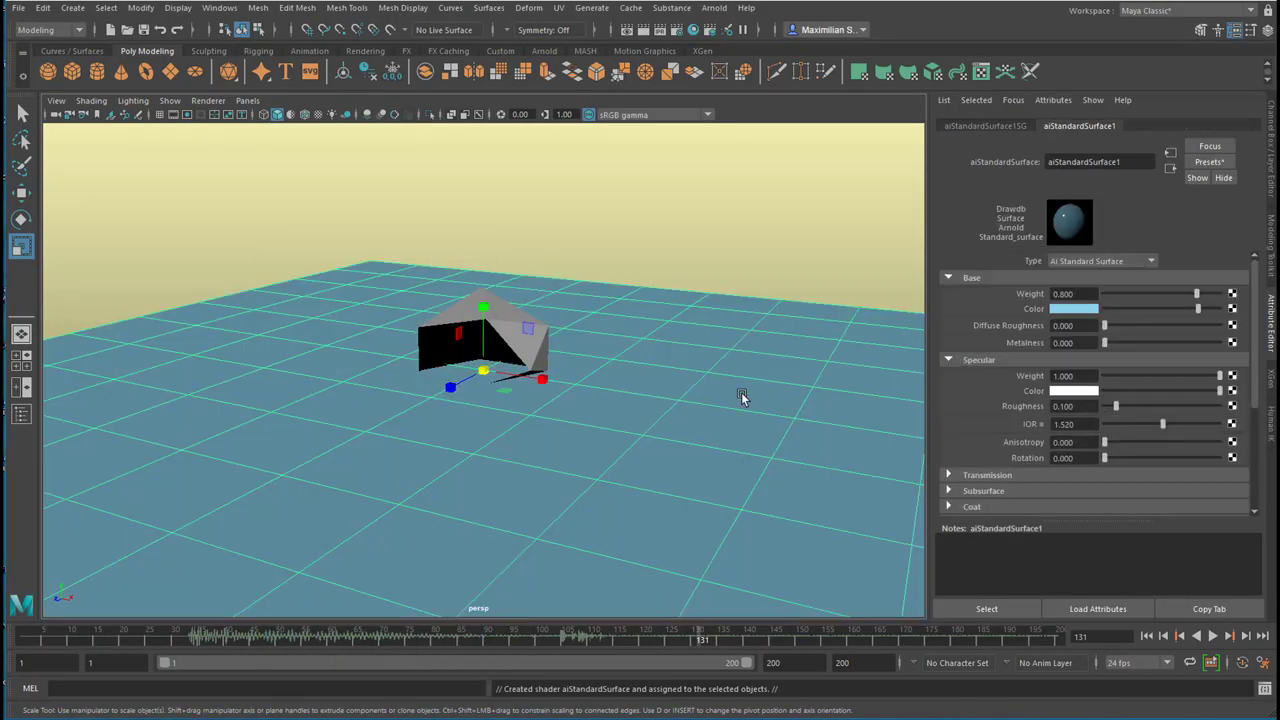
pyautogui.moveTo(466, 312); pyautogui.dragTo(461, 663, button='right')
pyautogui.click(1071, 306)
pyautogui.click(1190, 300)
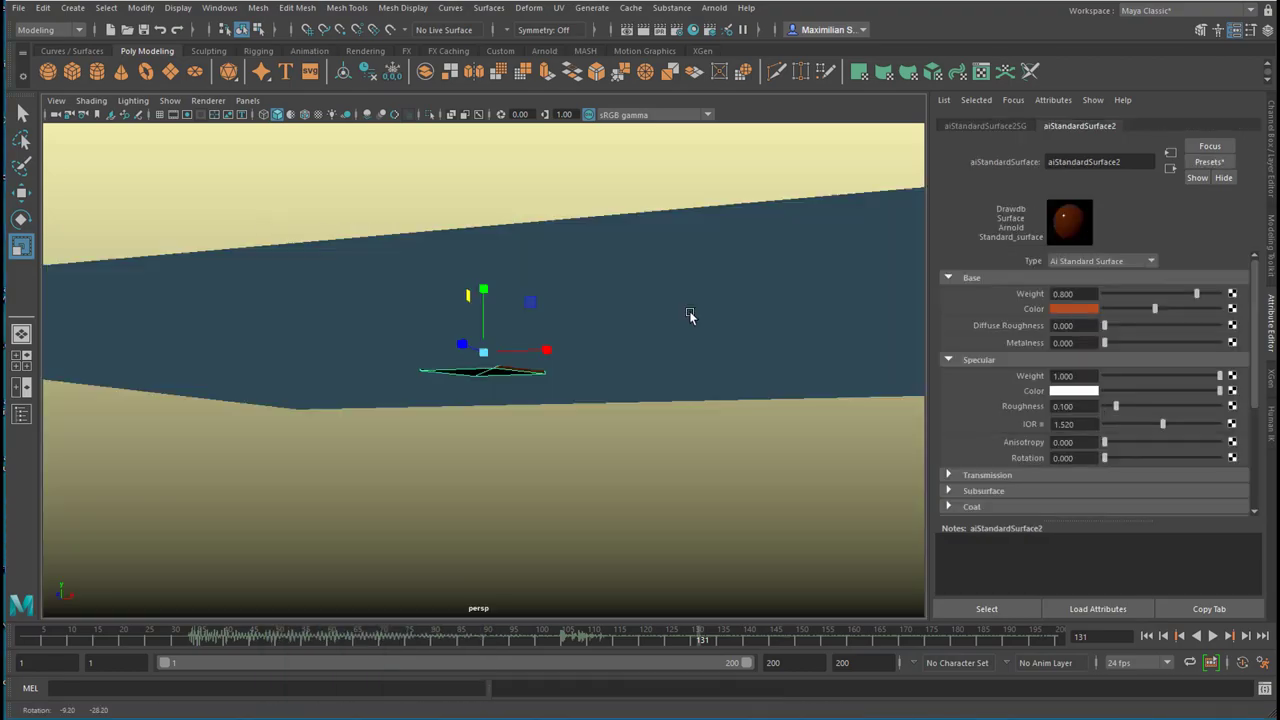
pyautogui.click(756, 426)
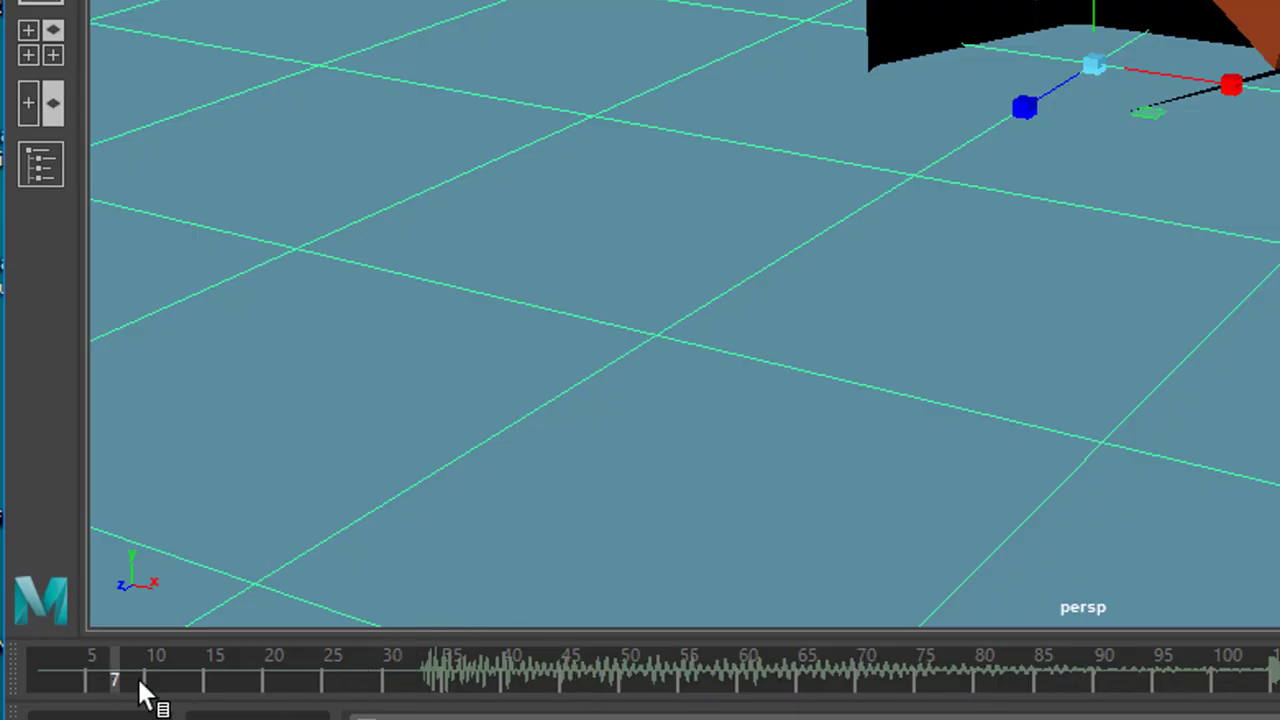
# Step: Scrub the timeline, set the current time to frame 29, and switch to the Move tool
pyautogui.moveTo(137, 676); pyautogui.dragTo(273, 674)
pyautogui.moveTo(378, 688); pyautogui.dragTo(455, 688)
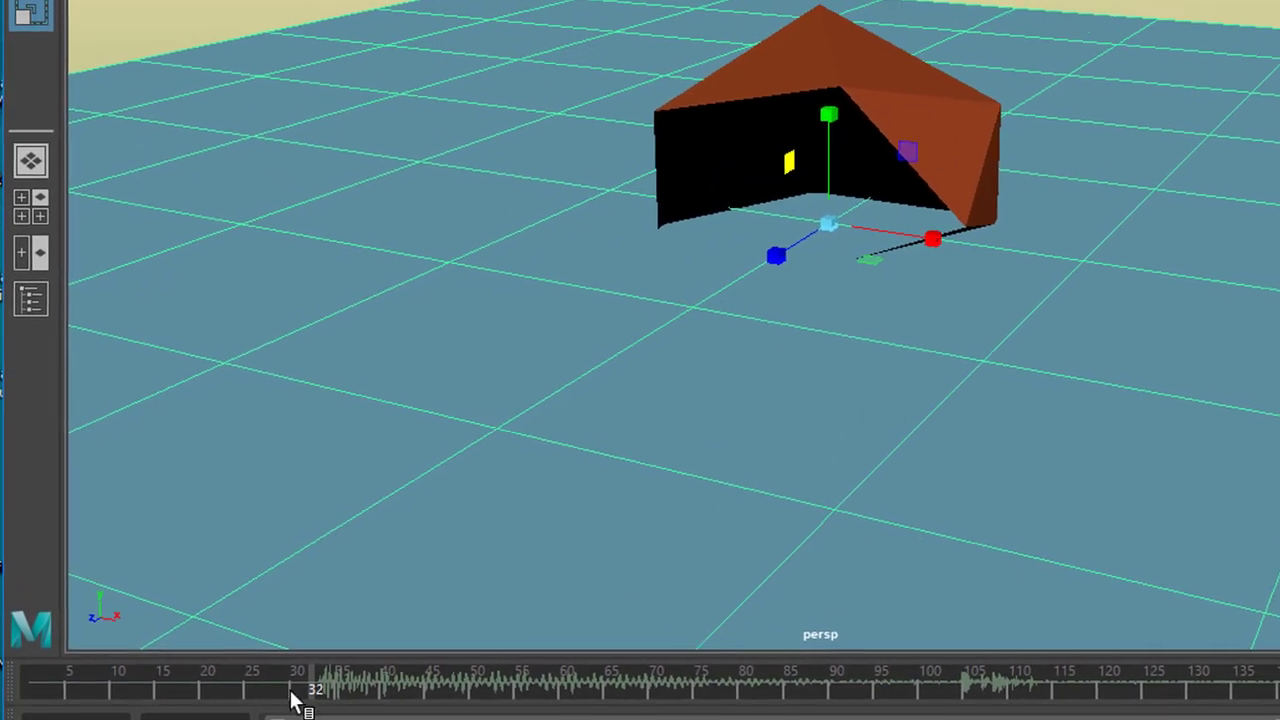
pyautogui.click(343, 685)
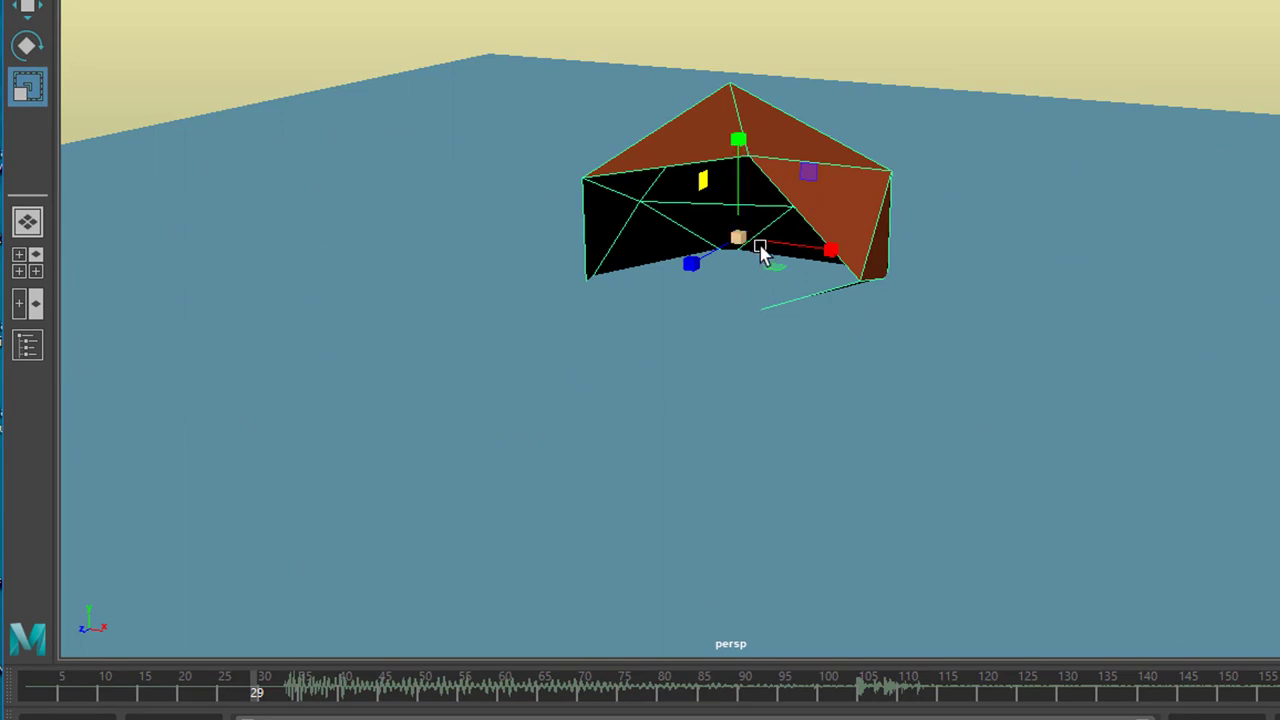
pyautogui.press('w')
pyautogui.keyDown('alt'); pyautogui.moveTo(760, 251); pyautogui.dragTo(914, 386); pyautogui.keyUp('alt')
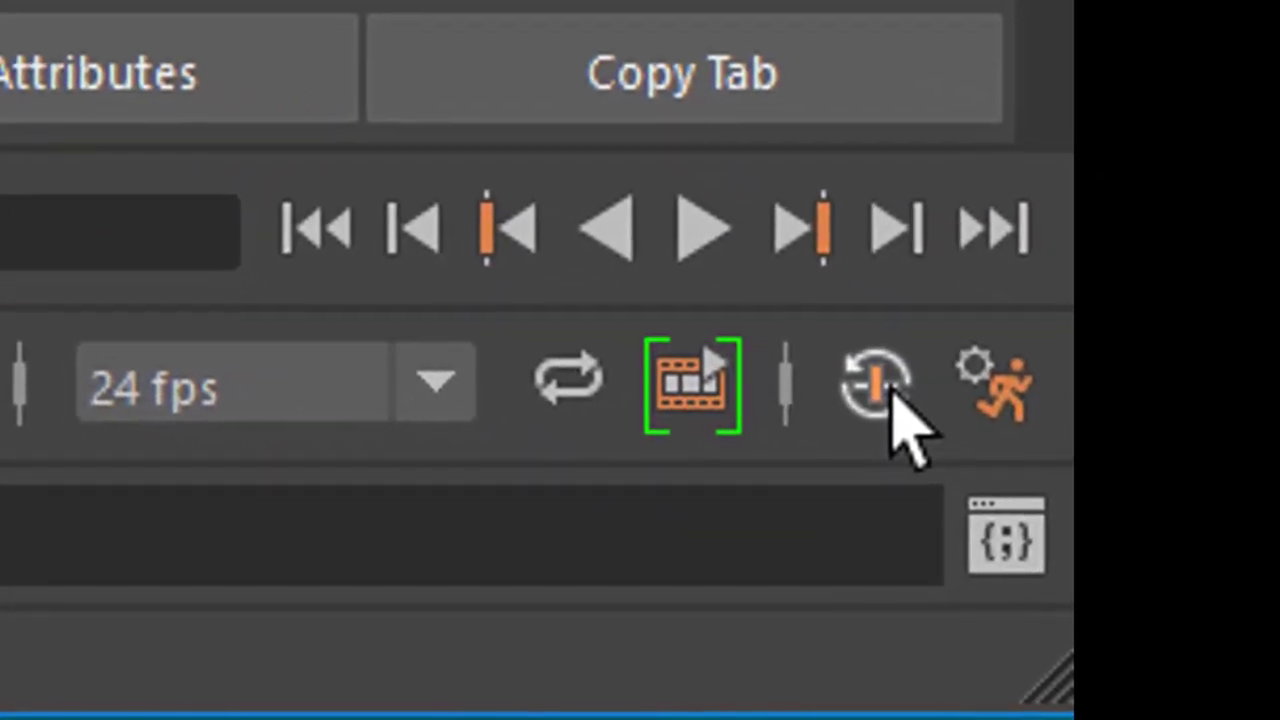
# Step: Turn on cached playback, play briefly, and lift the solid to Translate Y 5.006
pyautogui.click(889, 390)
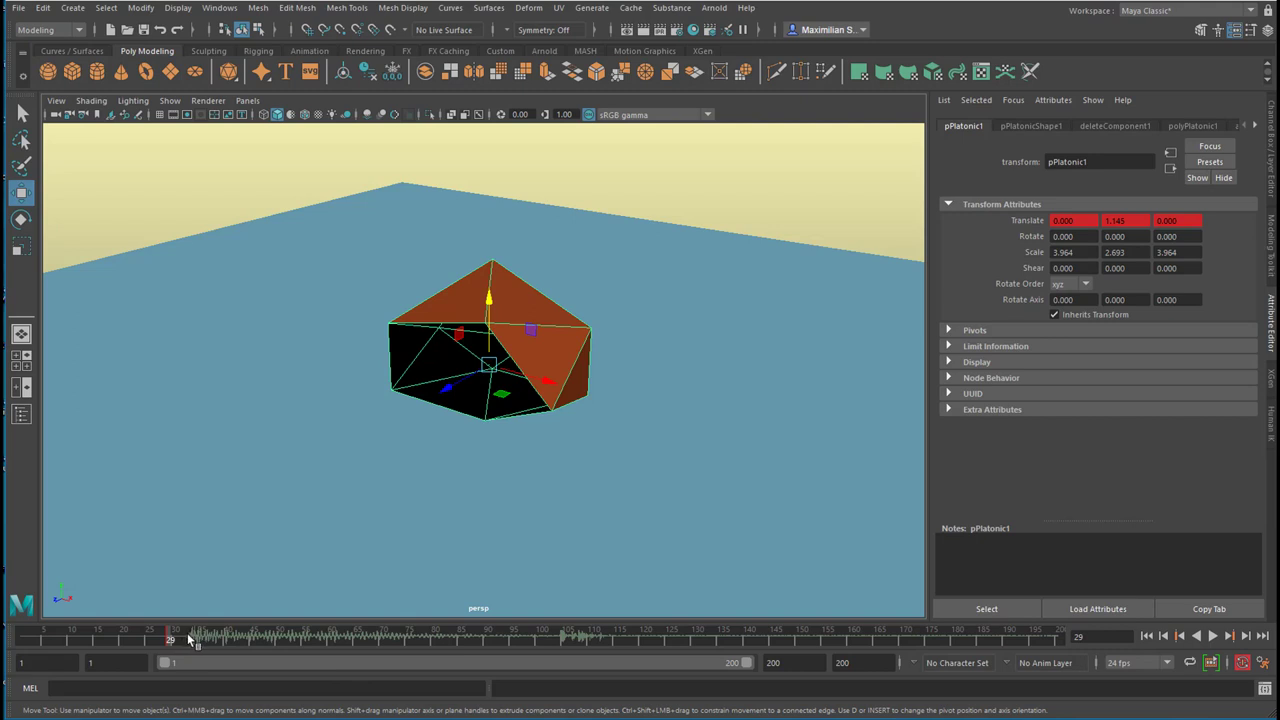
pyautogui.hotkey('alt', 'v')
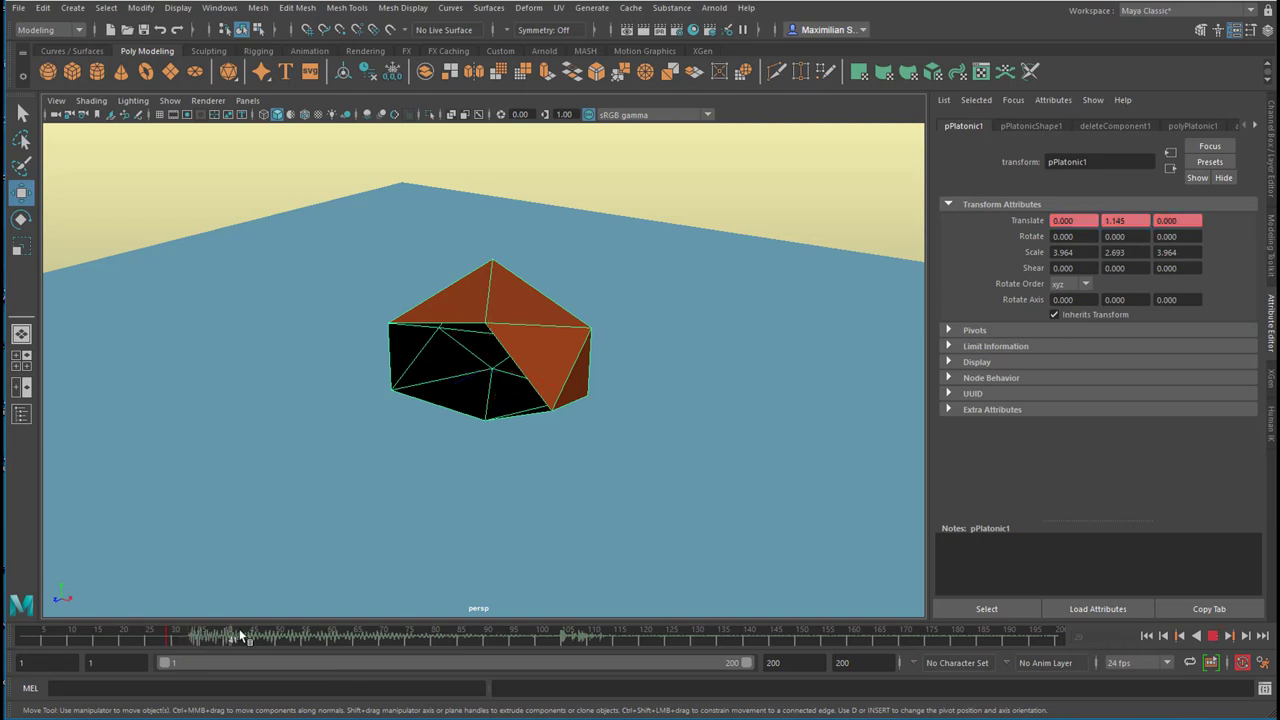
pyautogui.hotkey('alt', 'v')
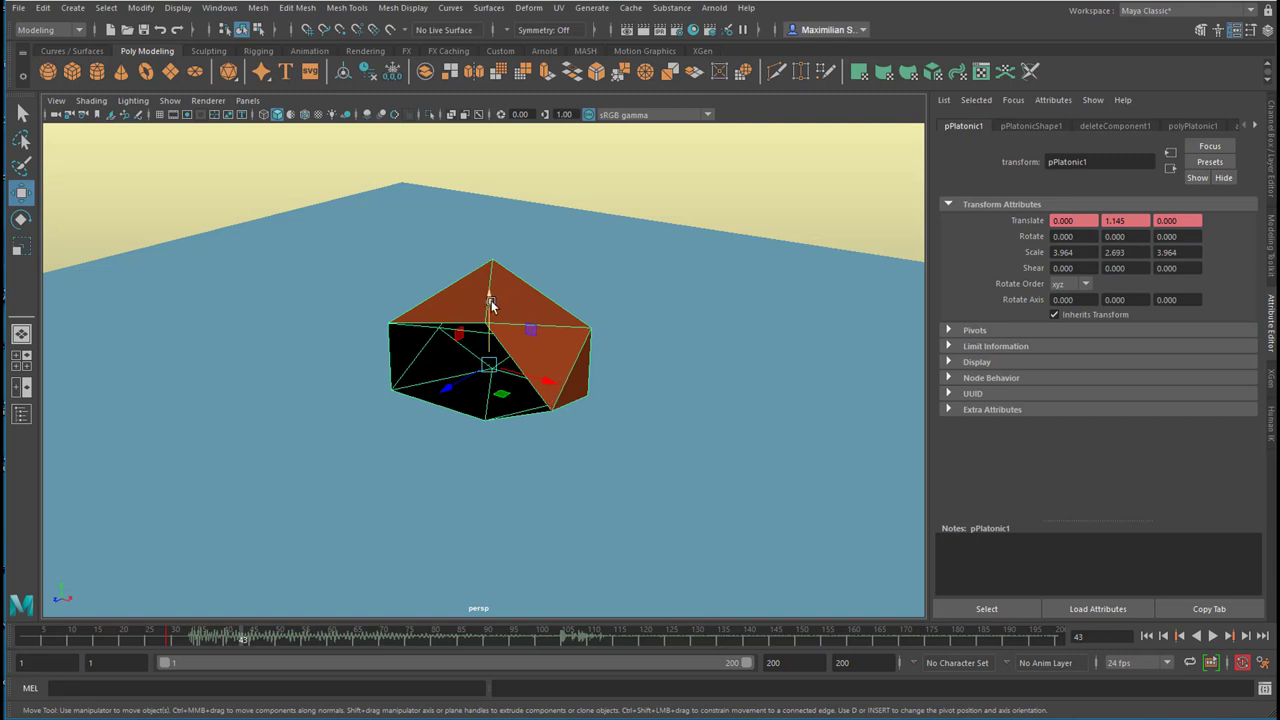
pyautogui.moveTo(491, 303); pyautogui.dragTo(490, 188)
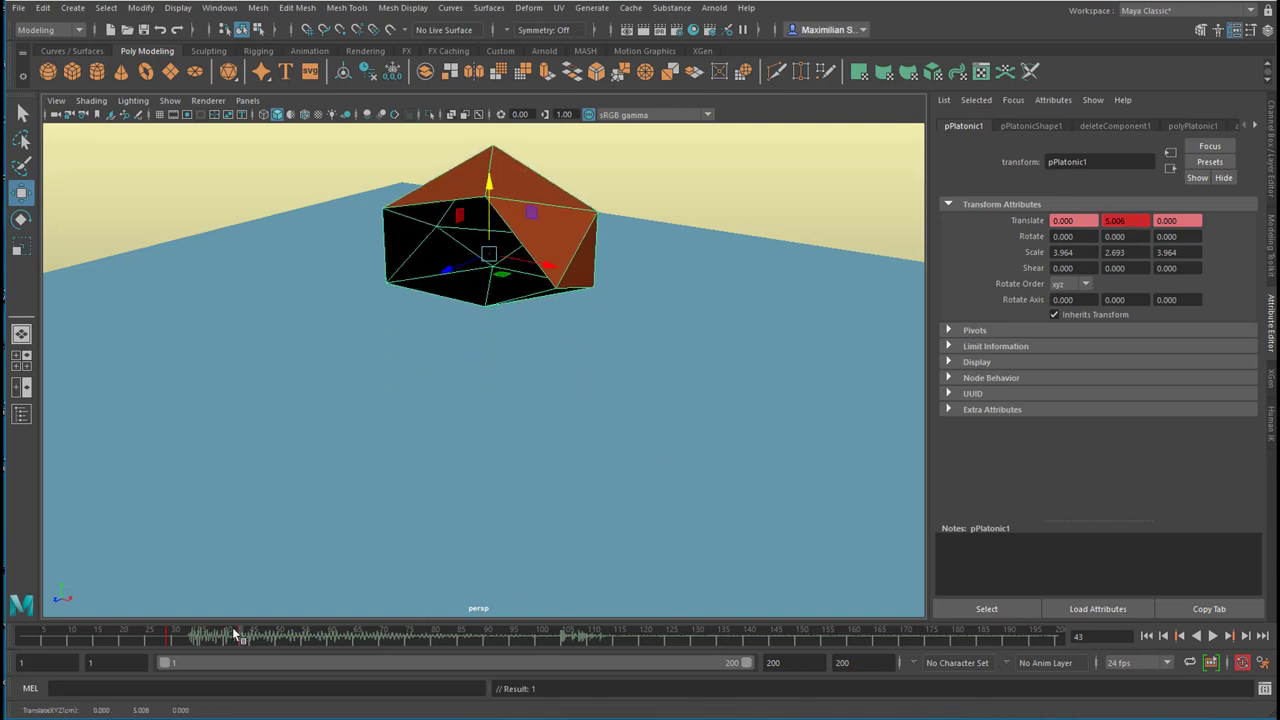
# Step: Replay the bounce animation from the start twice to review the motion
pyautogui.click(1146, 636)
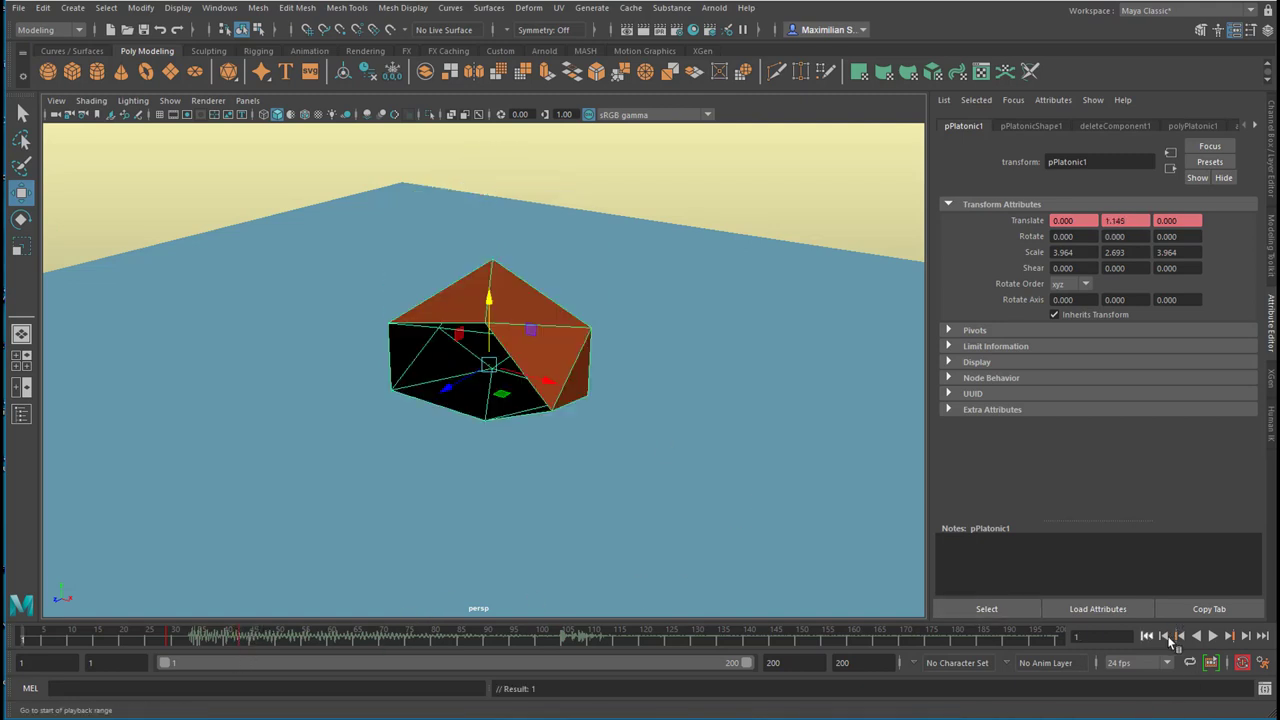
pyautogui.click(1213, 636)
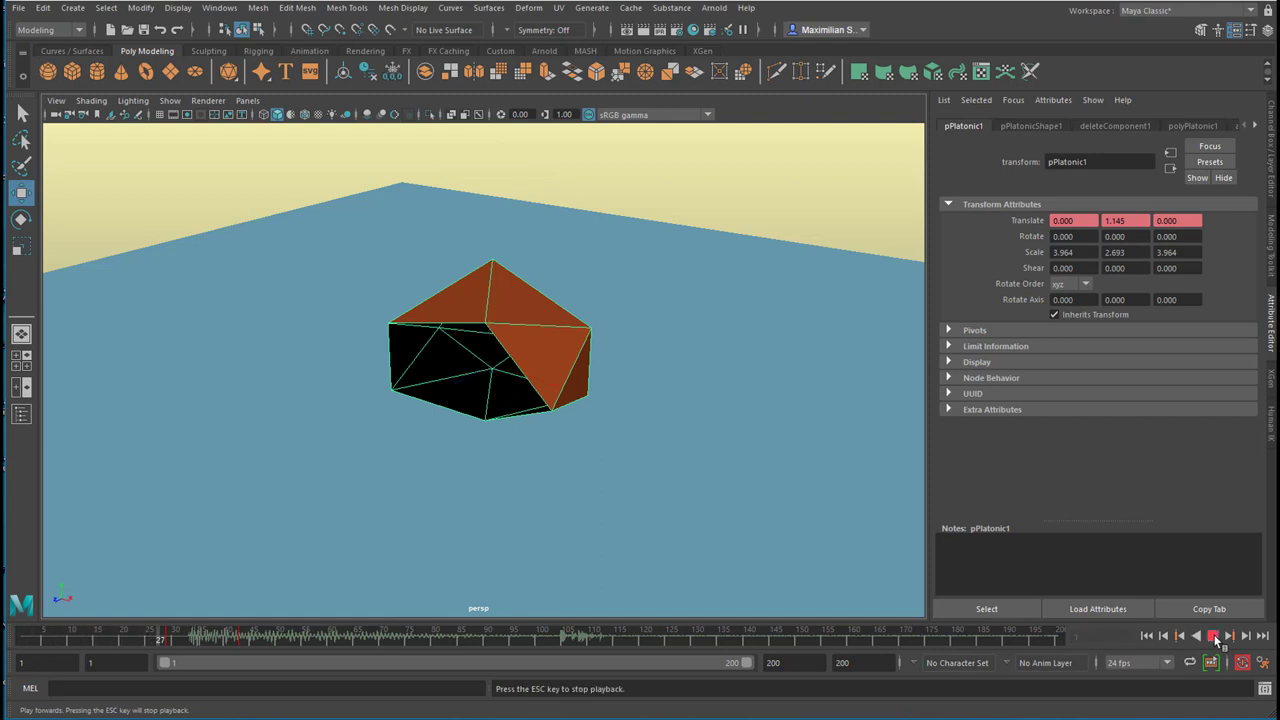
pyautogui.click(1213, 636)
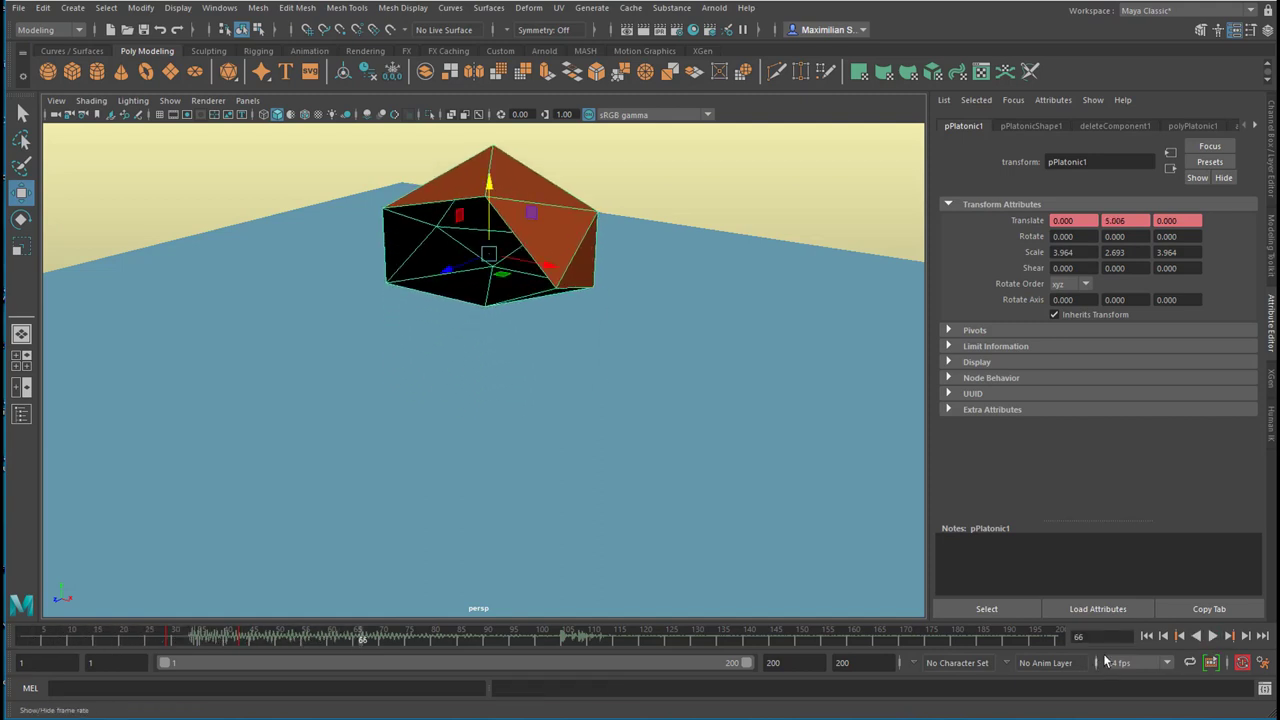
pyautogui.click(1146, 636)
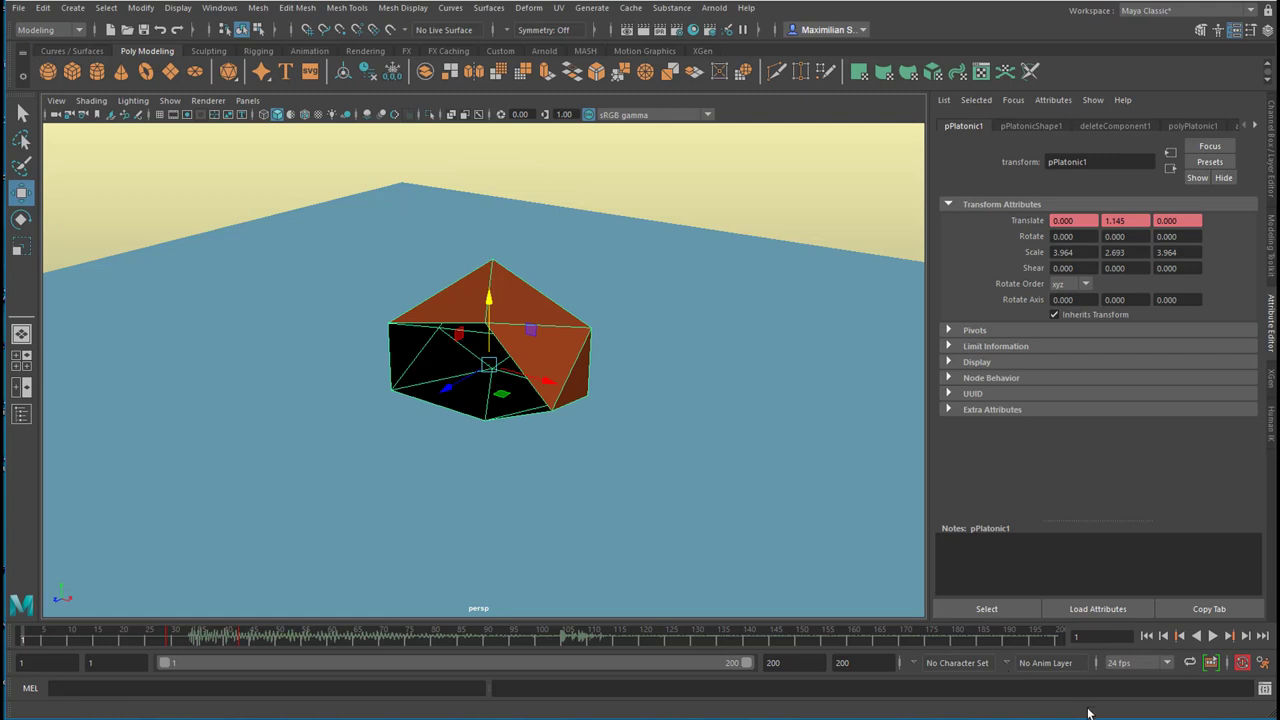
pyautogui.click(1213, 636)
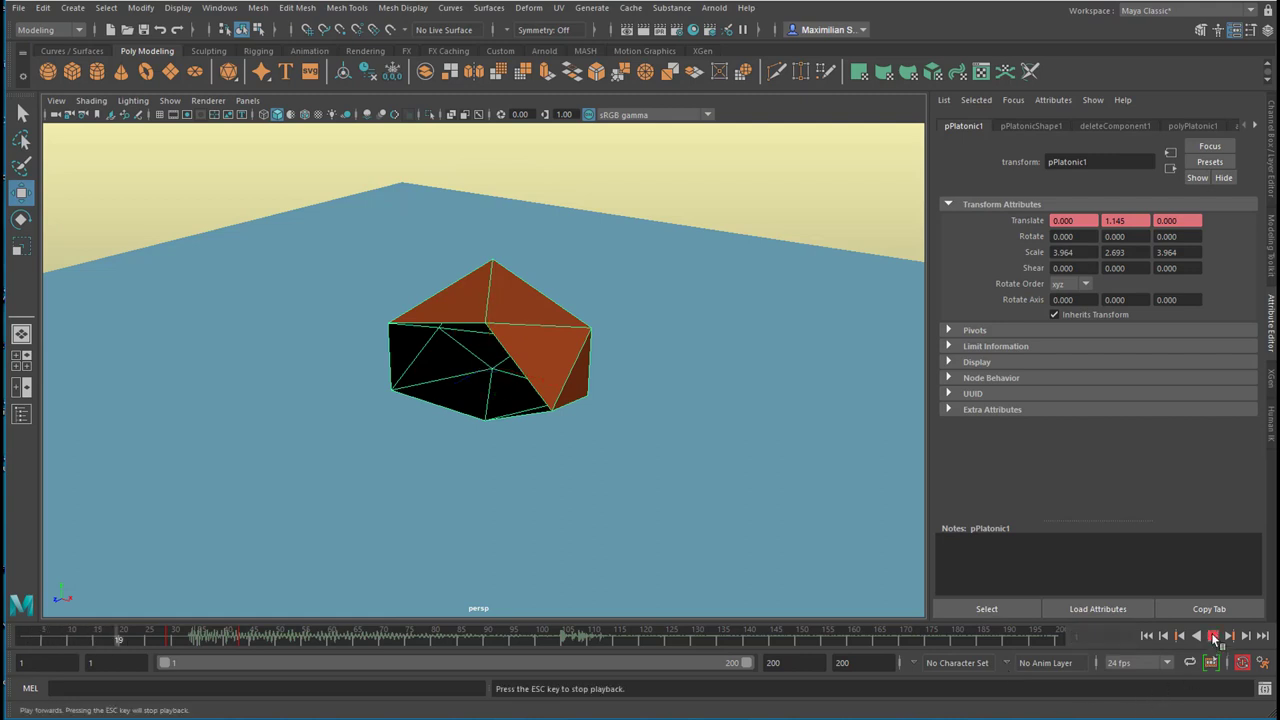
pyautogui.click(1213, 636)
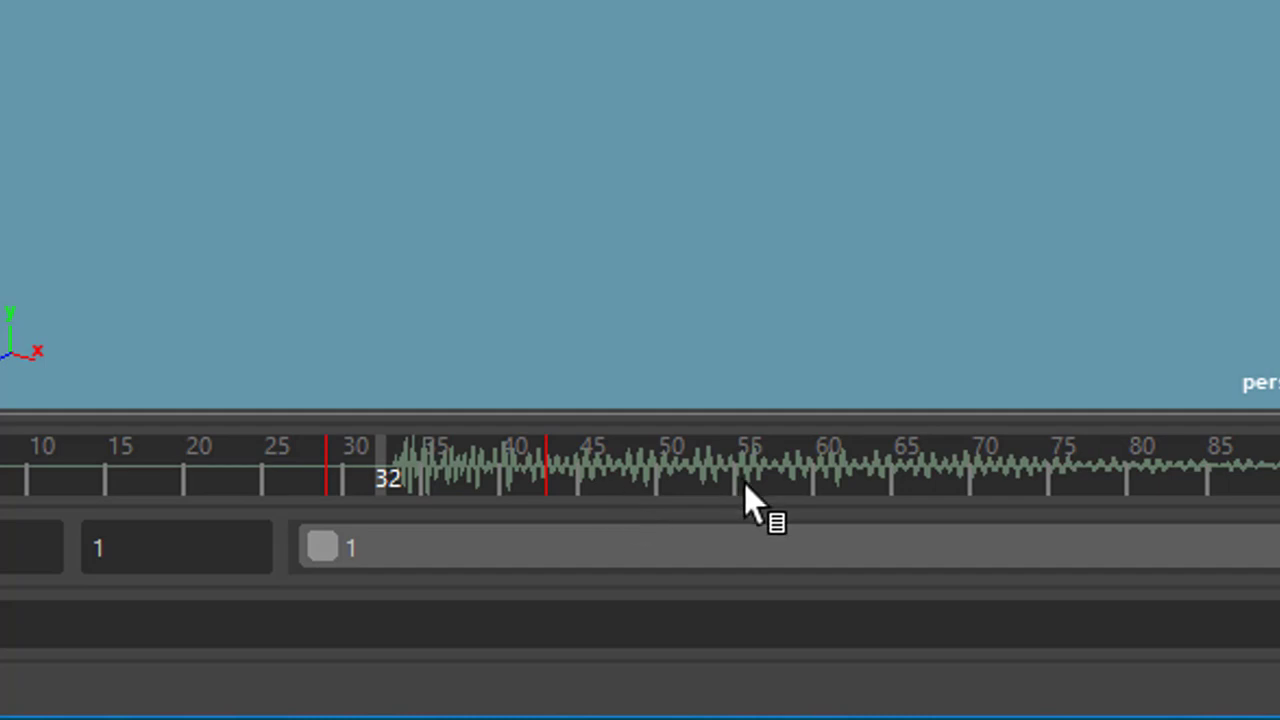
# Step: Key the mesh at frame 32, then replay it and stop at frame 66 where it peaks
pyautogui.press('s')
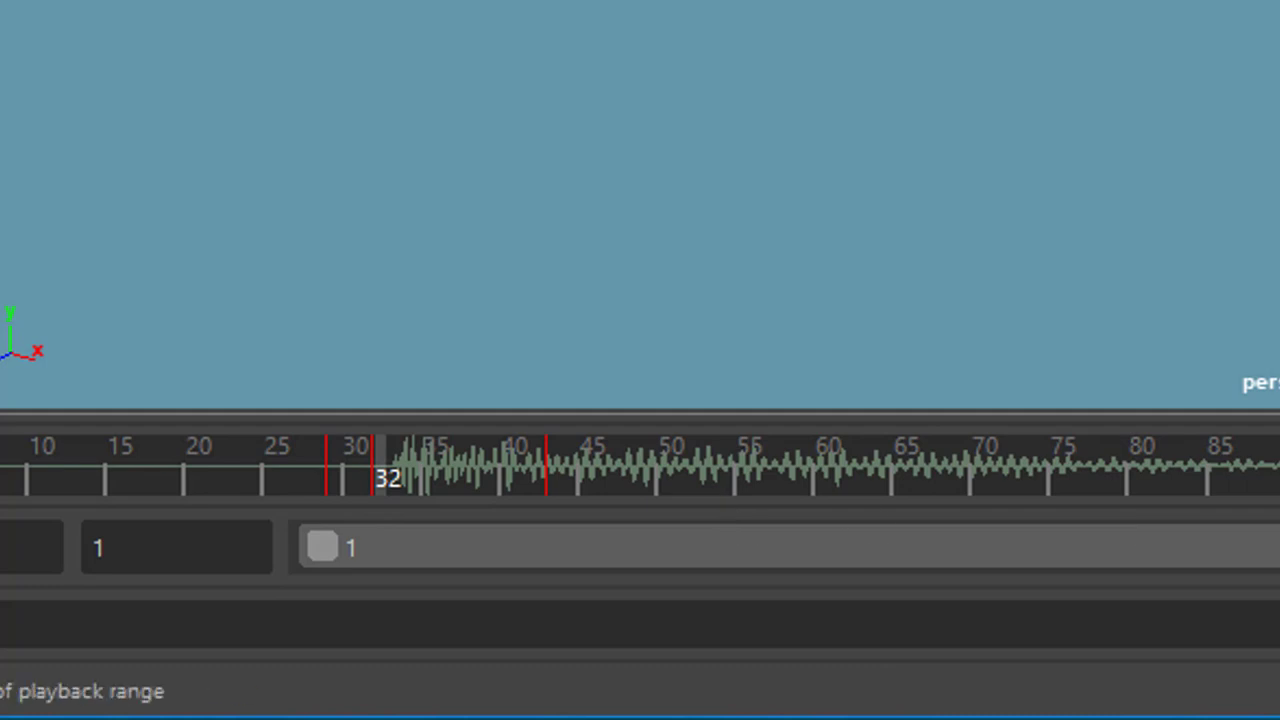
pyautogui.hotkey('alt', 'v')
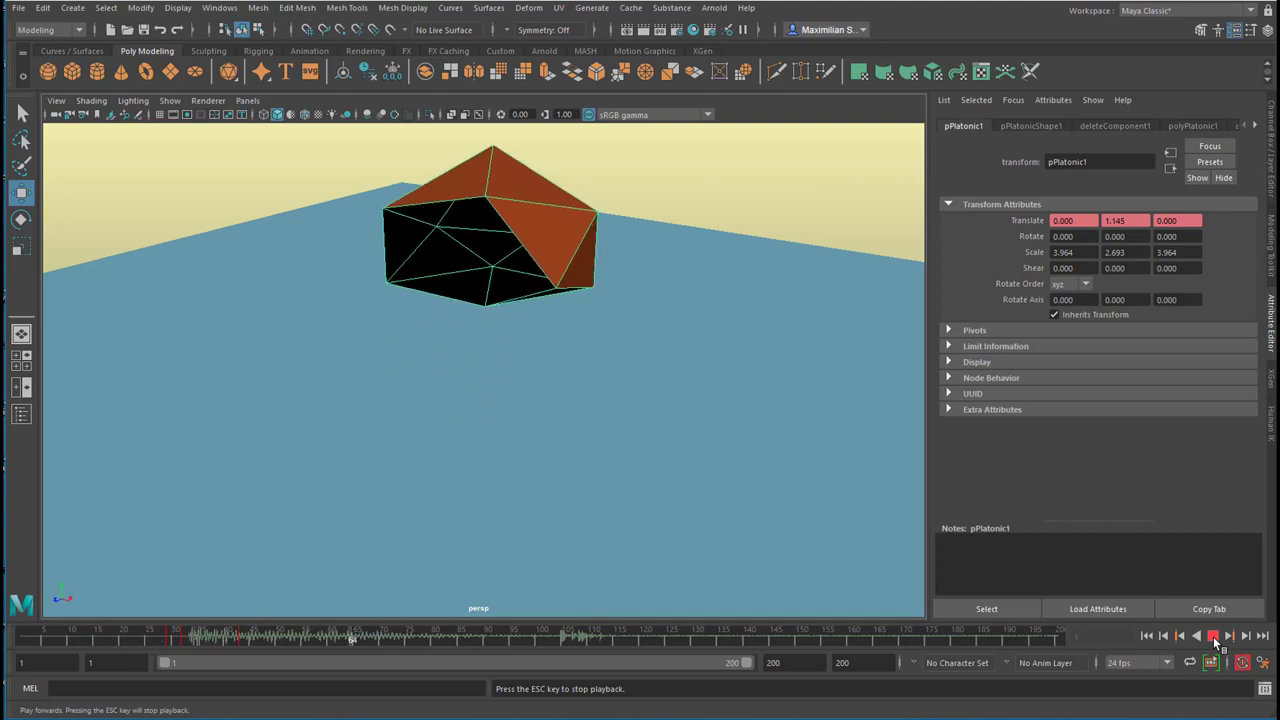
pyautogui.click(1213, 636)
pyautogui.click(1147, 636)
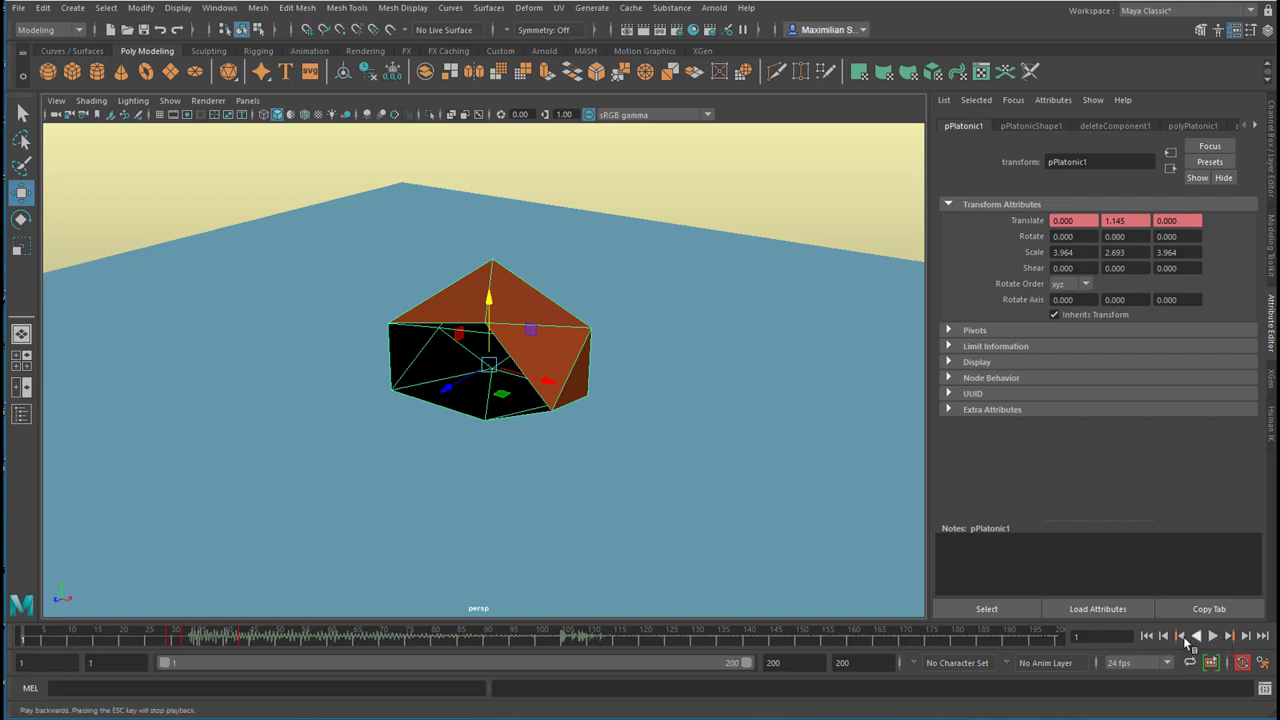
pyautogui.click(1213, 636)
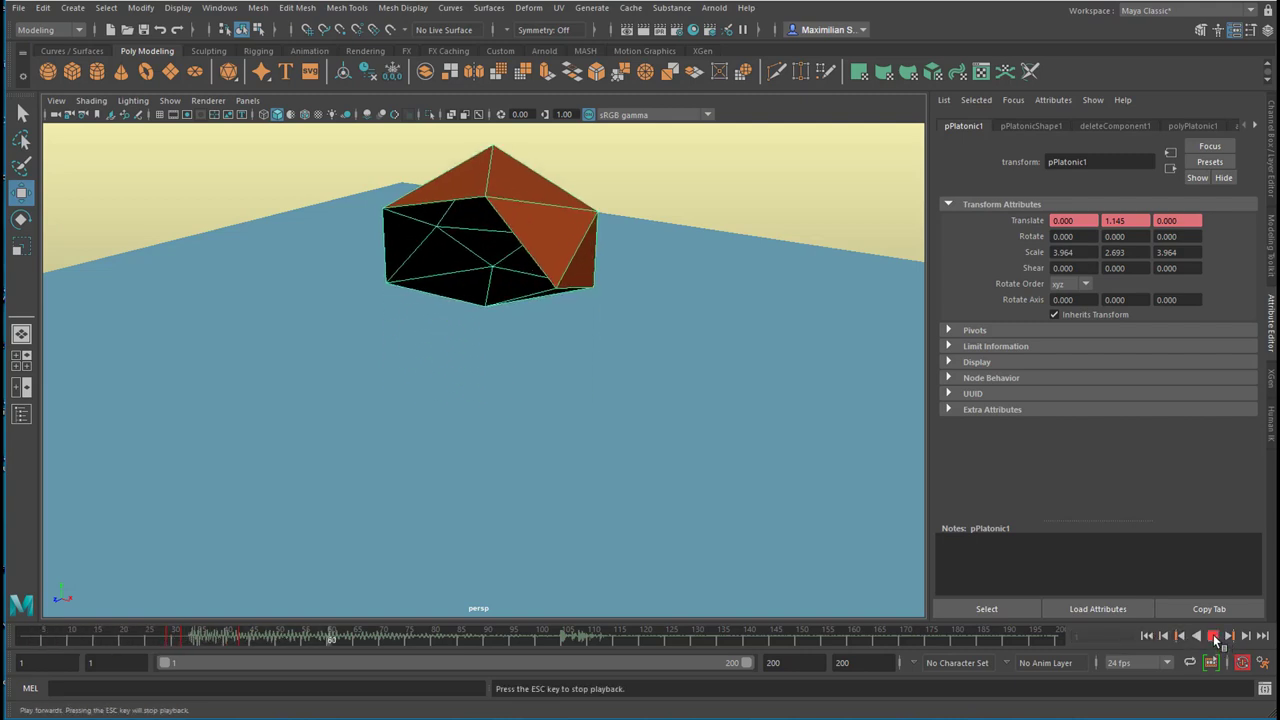
pyautogui.click(1213, 636)
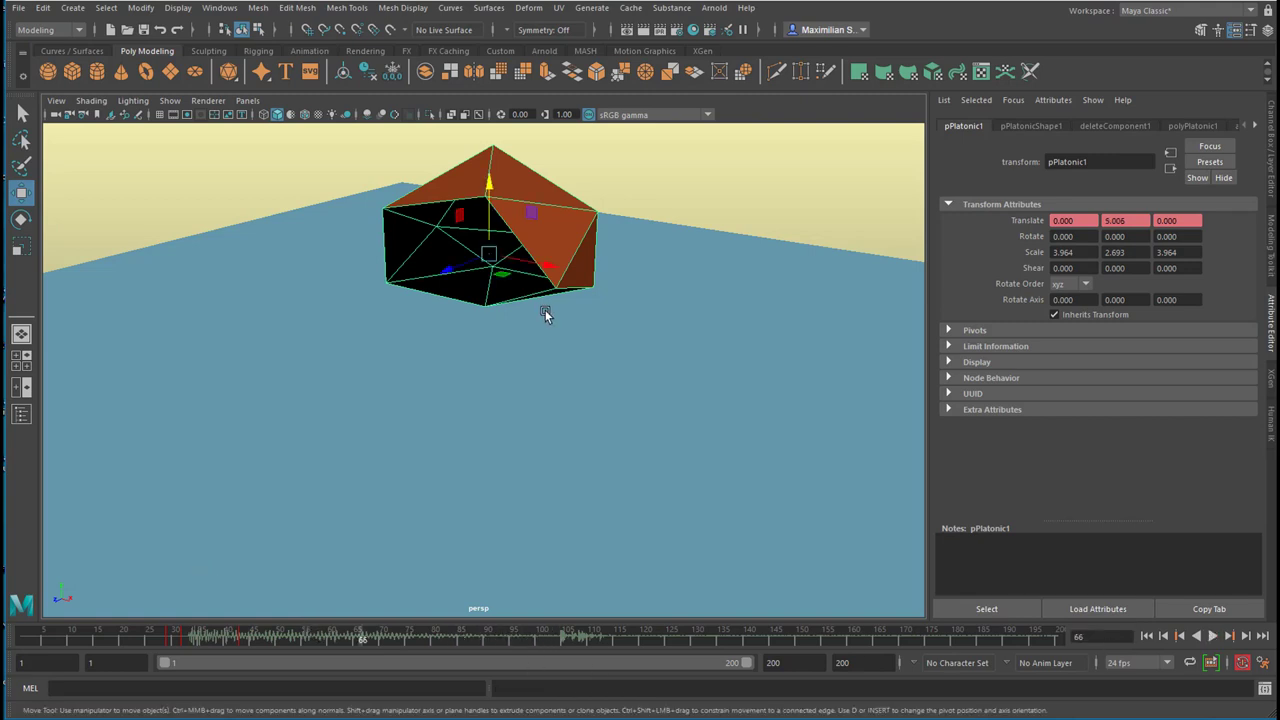
# Step: Key the peak pose, then a few frames later raise the mesh slightly and tilt it
pyautogui.press('s')
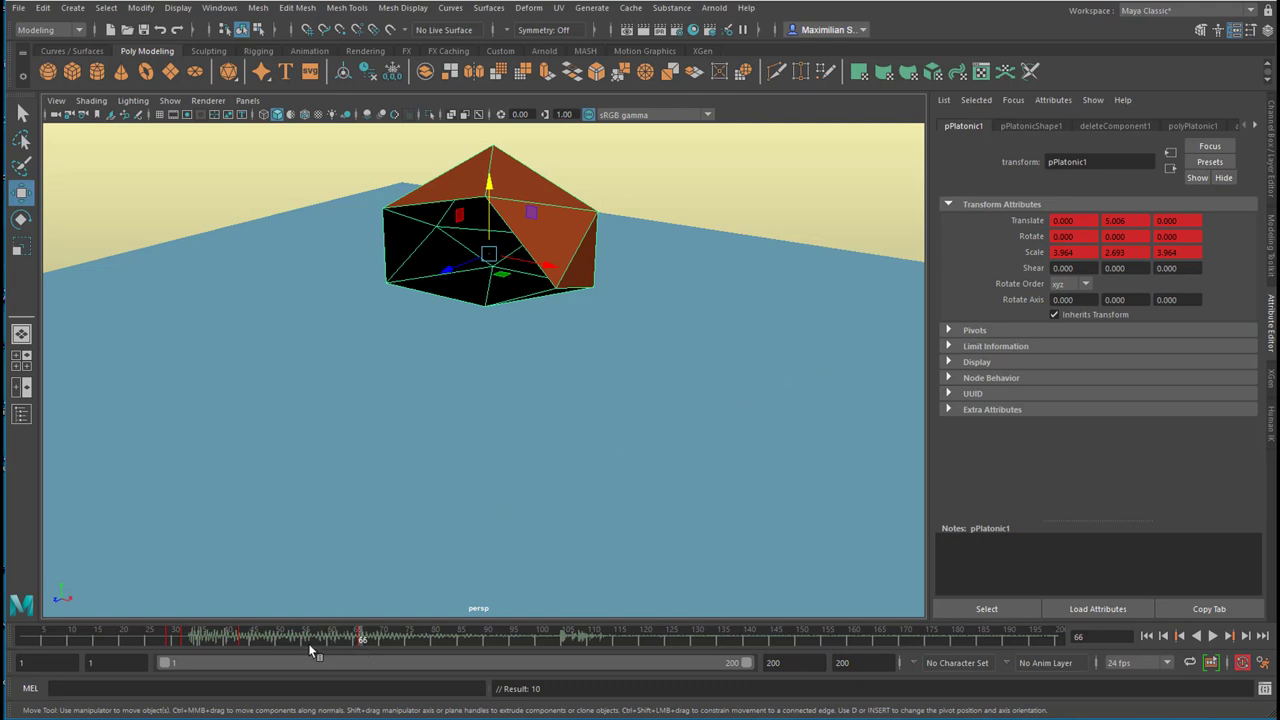
pyautogui.moveTo(352, 645); pyautogui.dragTo(405, 638)
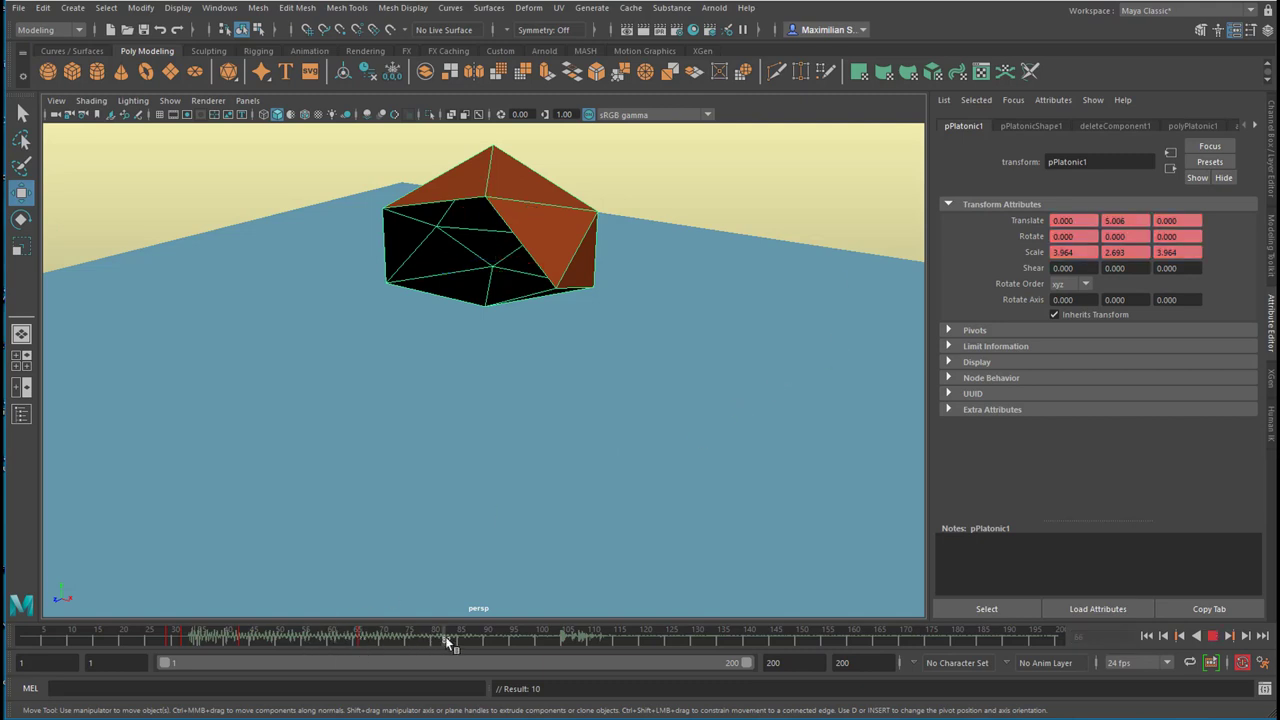
pyautogui.moveTo(490, 188); pyautogui.dragTo(493, 165)
pyautogui.press('e')
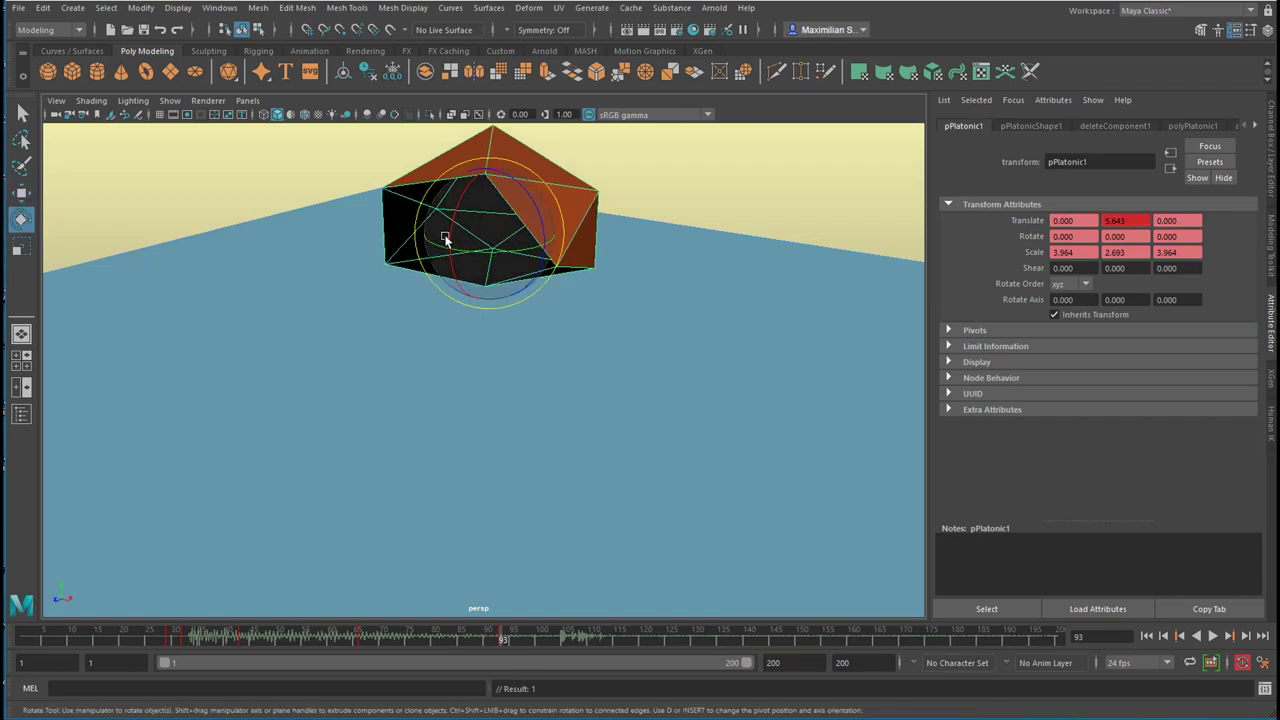
pyautogui.moveTo(455, 222); pyautogui.dragTo(545, 215)
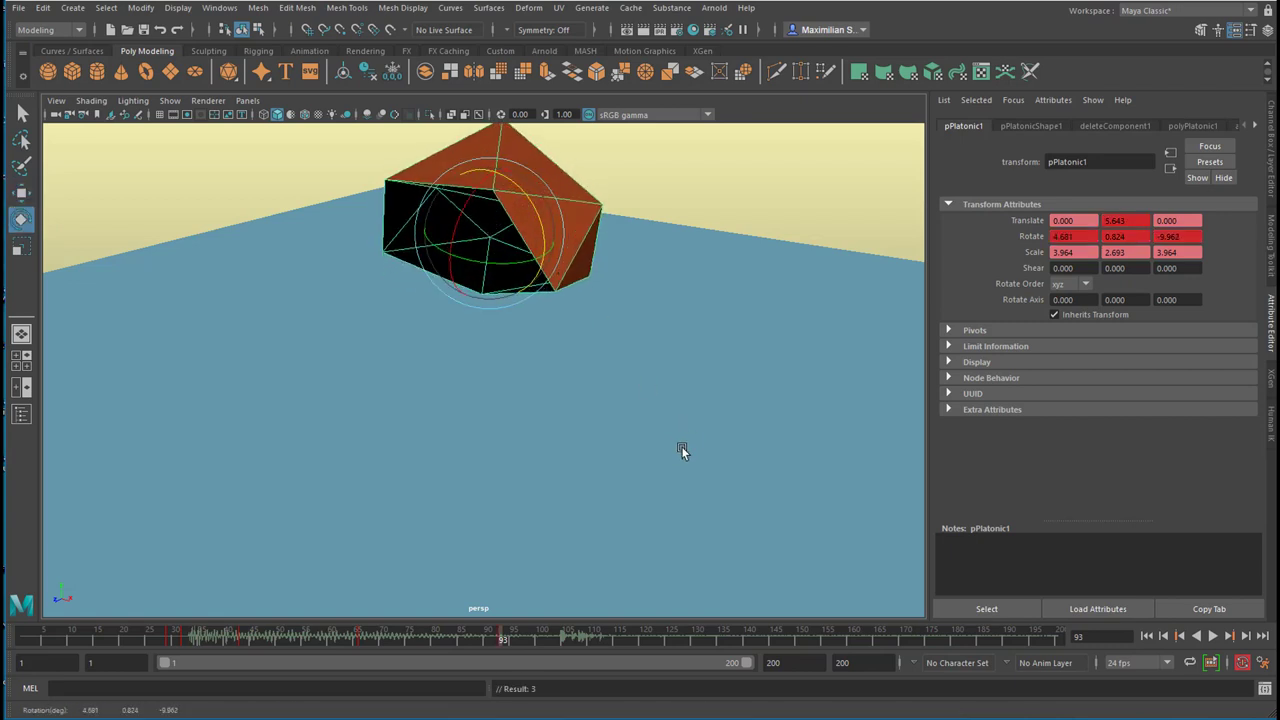
# Step: Replay the rising, tilting motion several times, ending back at frame 1
pyautogui.click(1147, 636)
pyautogui.click(1213, 636)
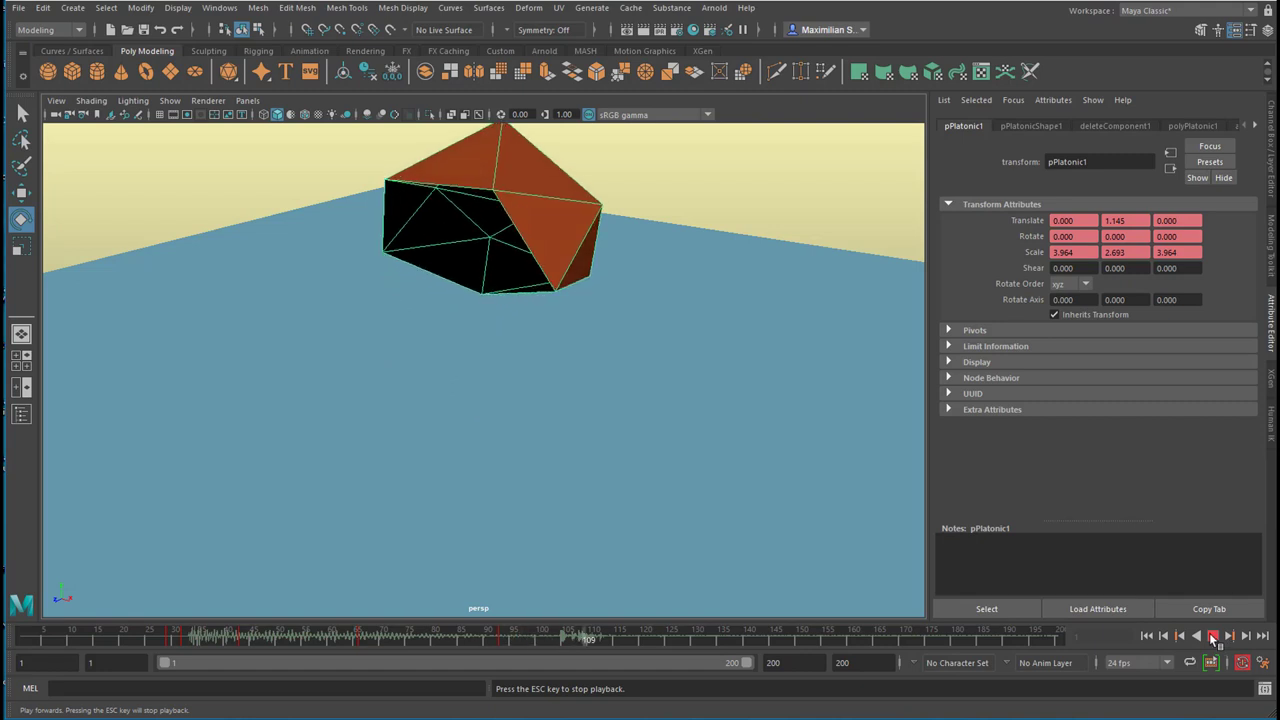
pyautogui.click(1213, 636)
pyautogui.click(1213, 636)
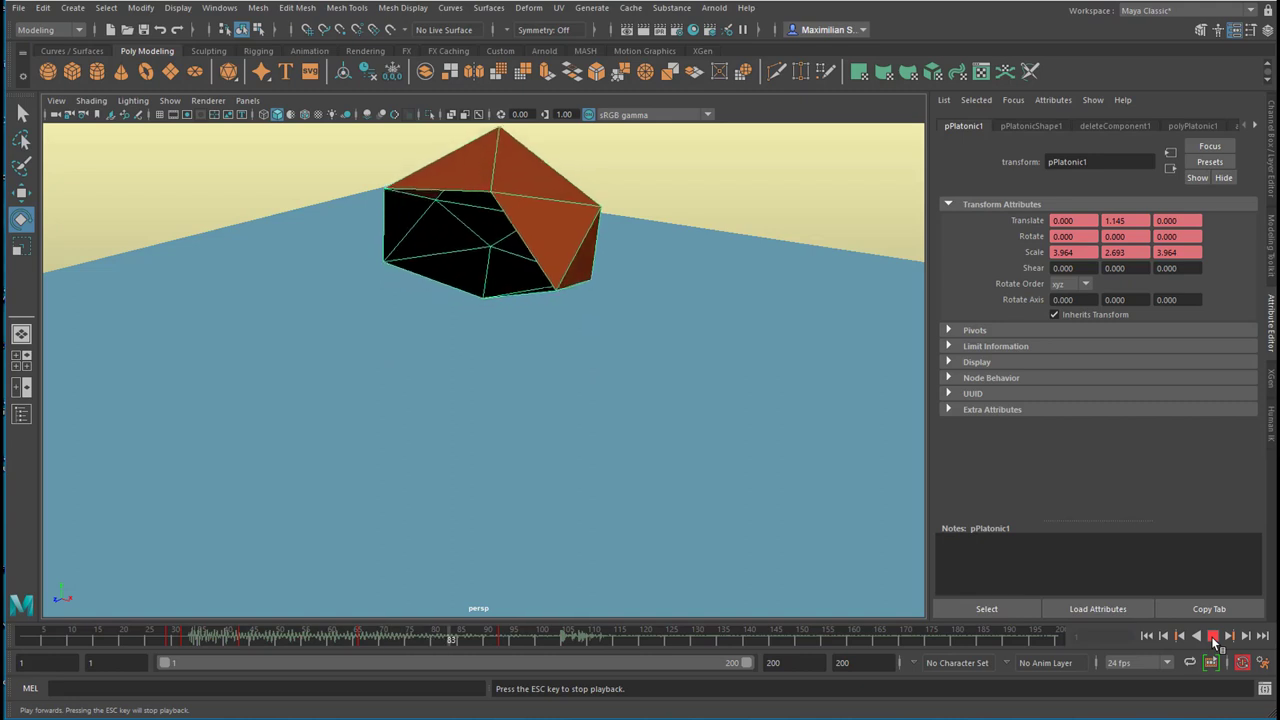
pyautogui.click(1212, 636)
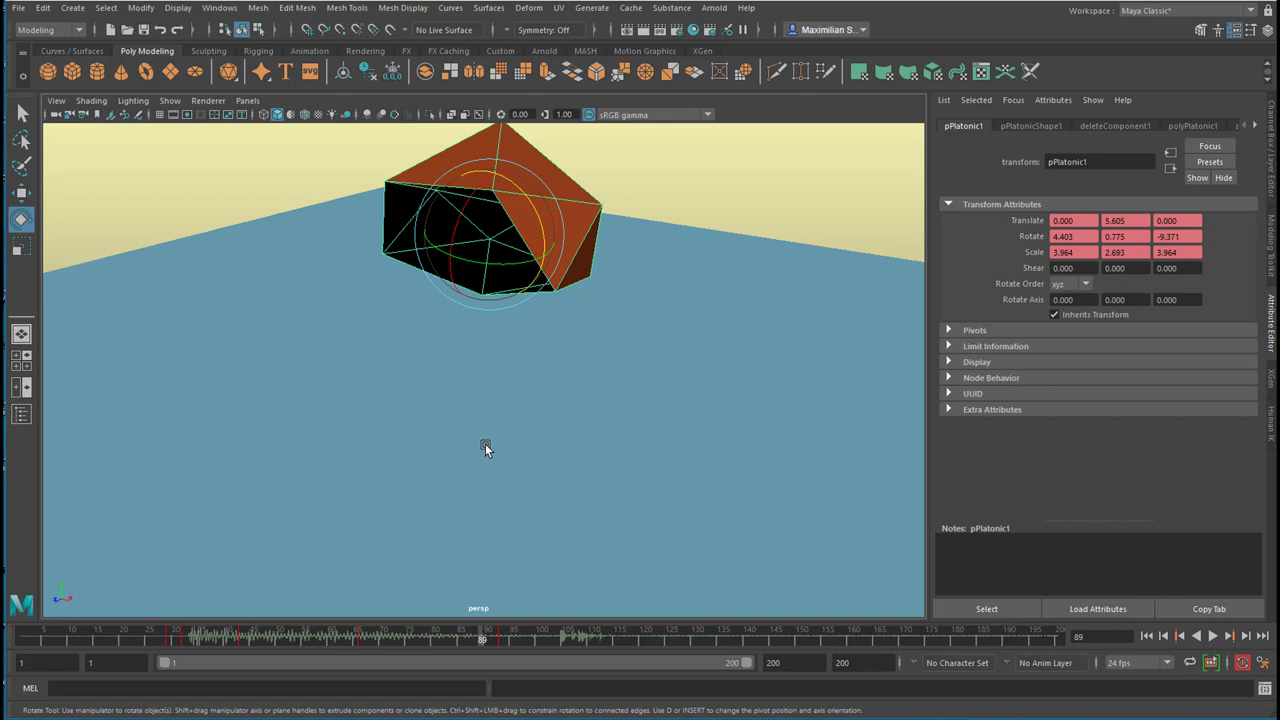
pyautogui.click(1147, 636)
pyautogui.click(1213, 637)
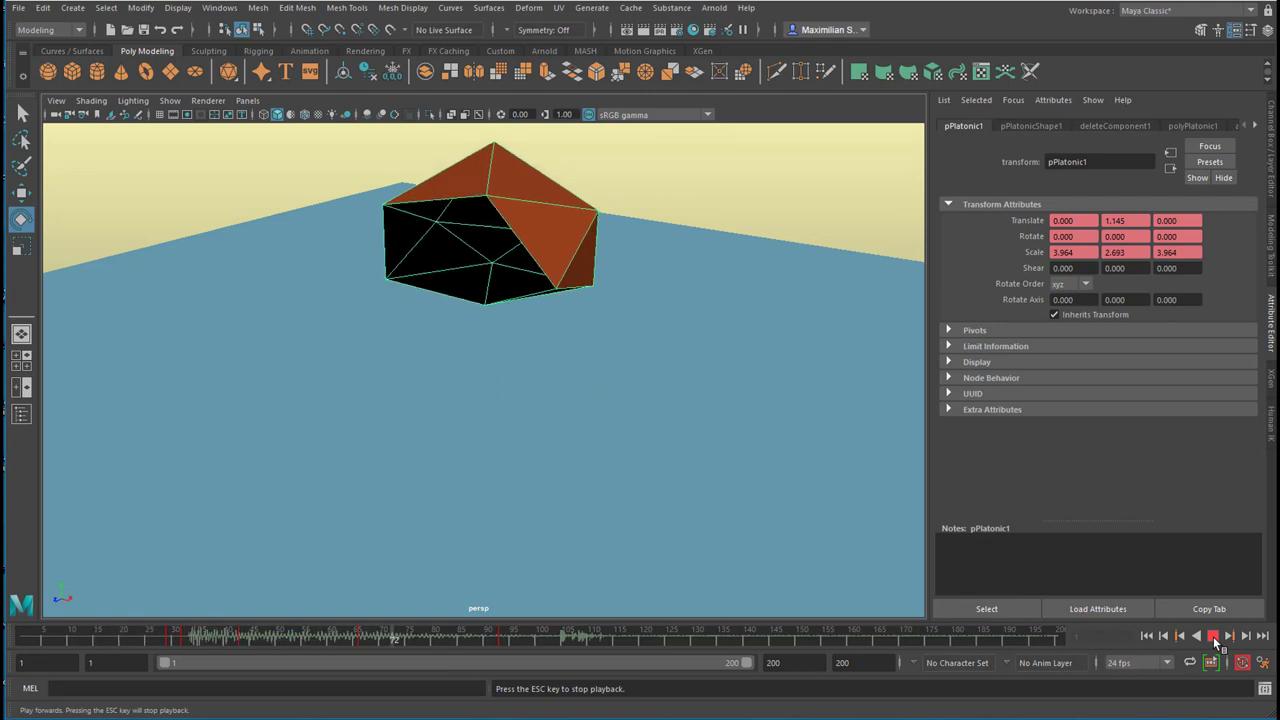
pyautogui.click(1213, 636)
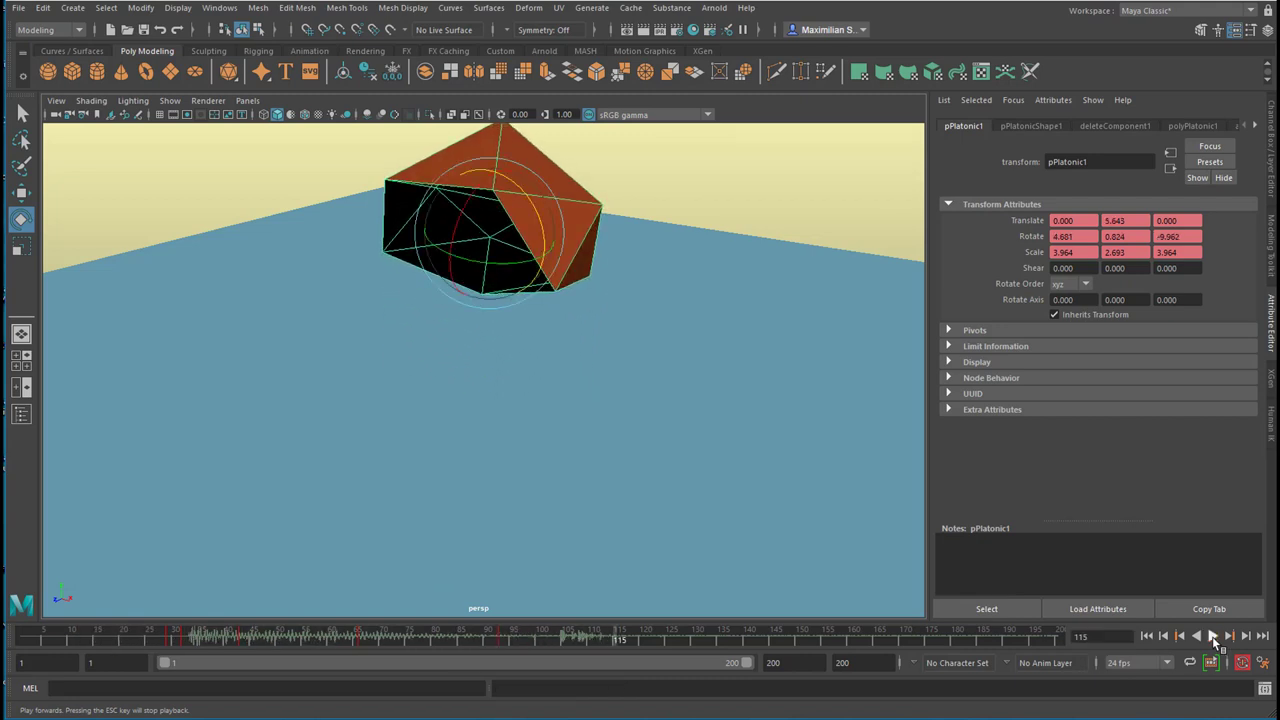
pyautogui.click(1164, 637)
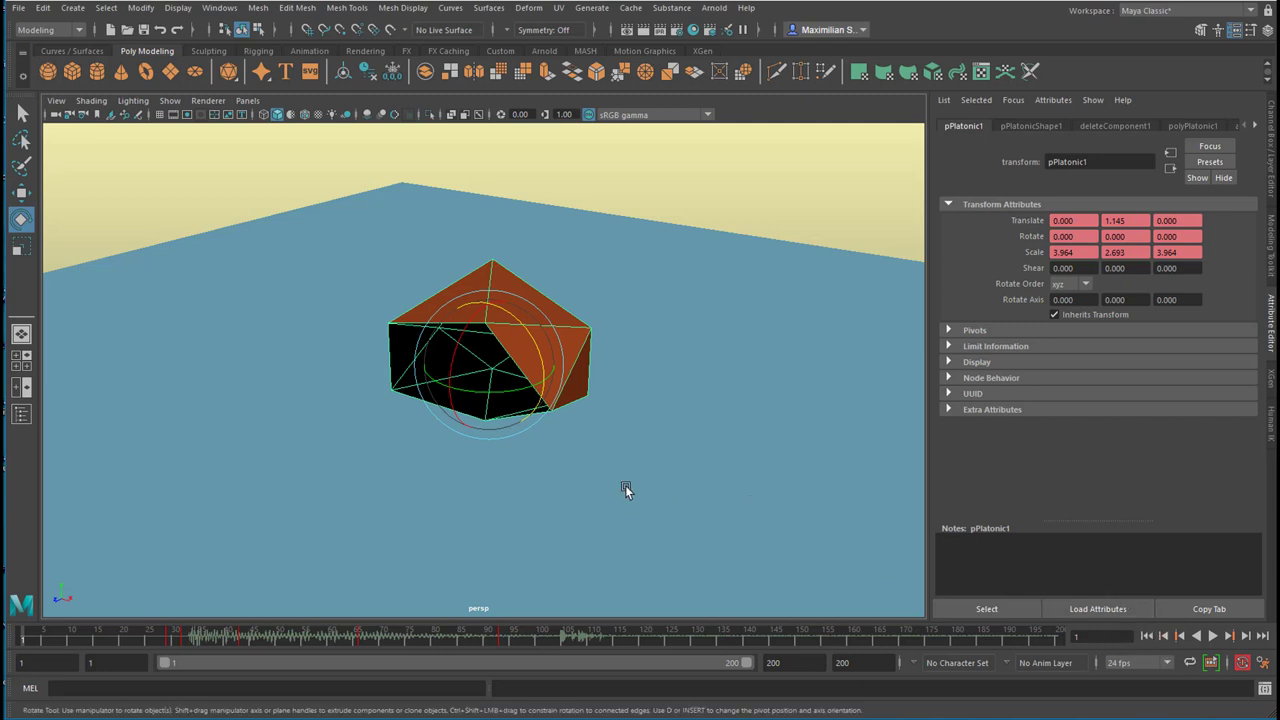
# Step: Use Edit > Delete All by Type > Channels, then confirm on playback the mesh stays still
pyautogui.click(45, 8)
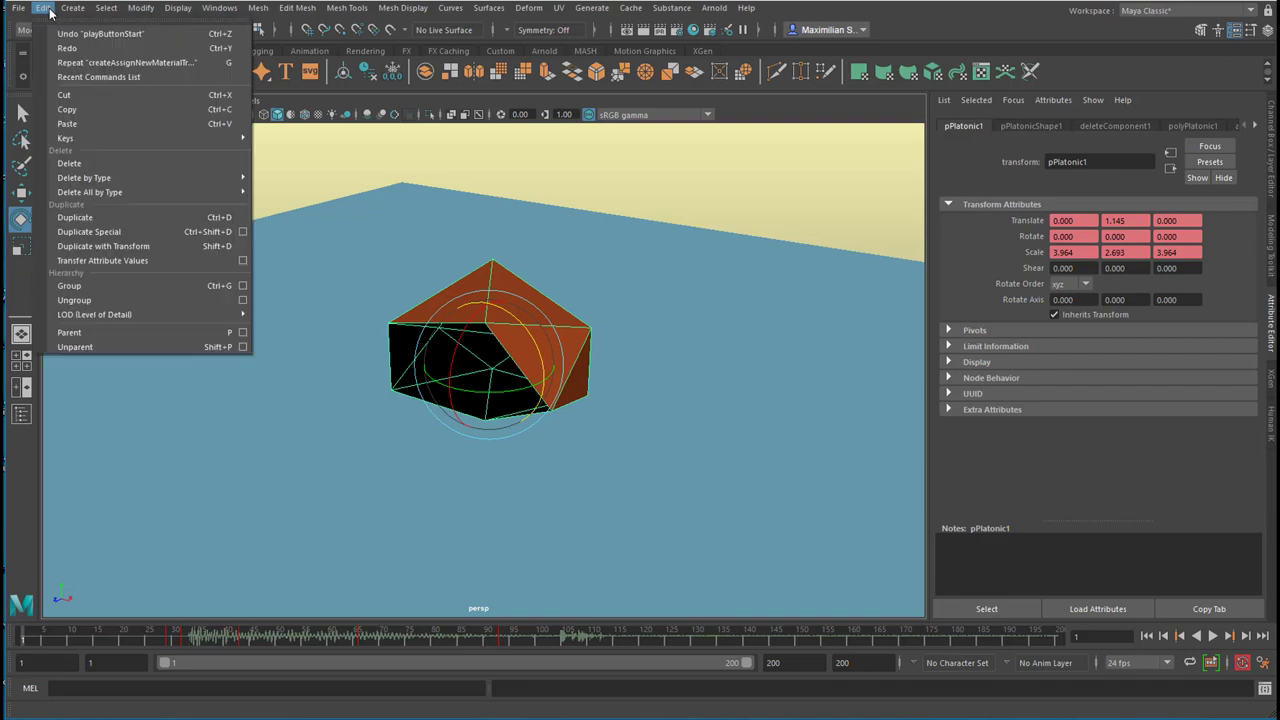
pyautogui.moveTo(124, 191)
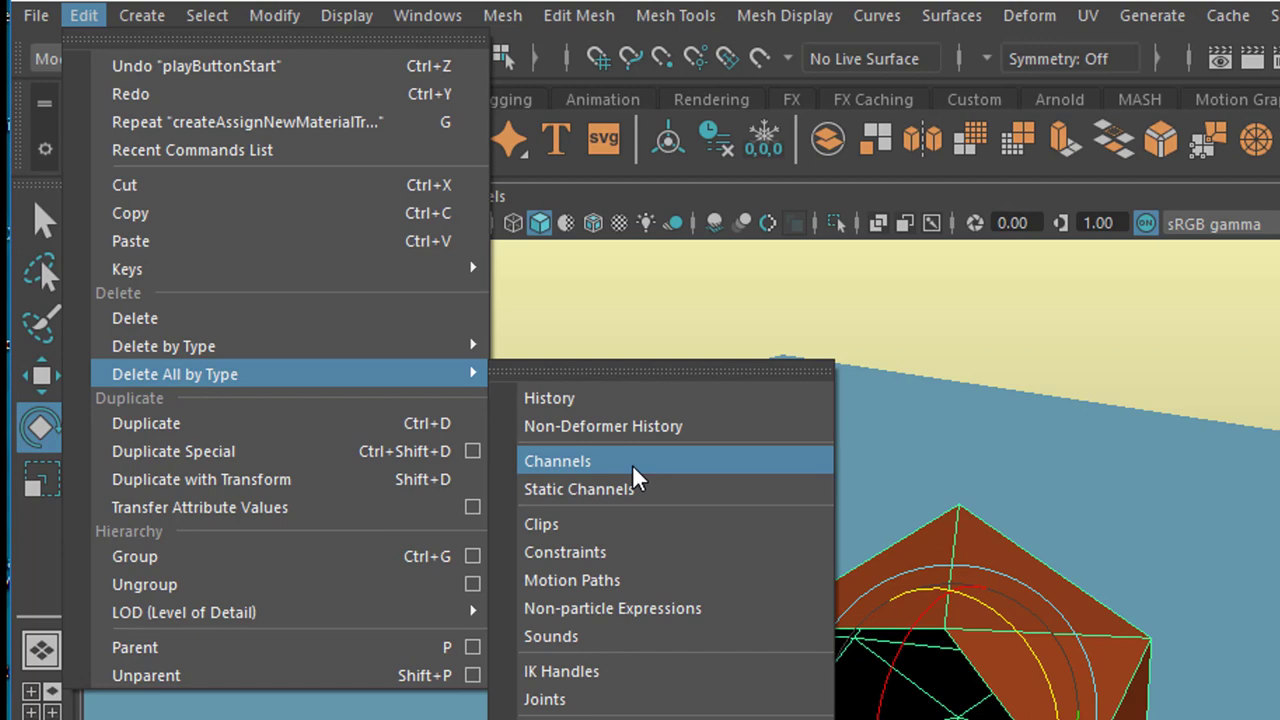
pyautogui.click(632, 464)
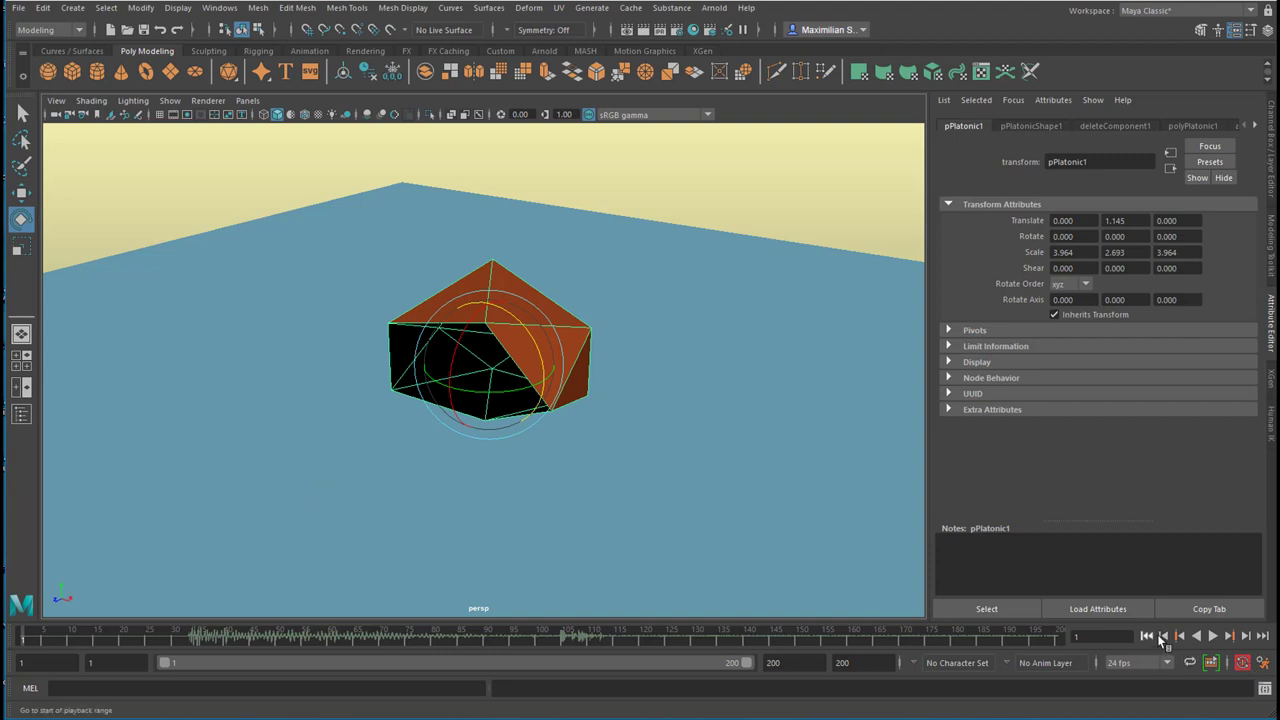
pyautogui.click(1212, 636)
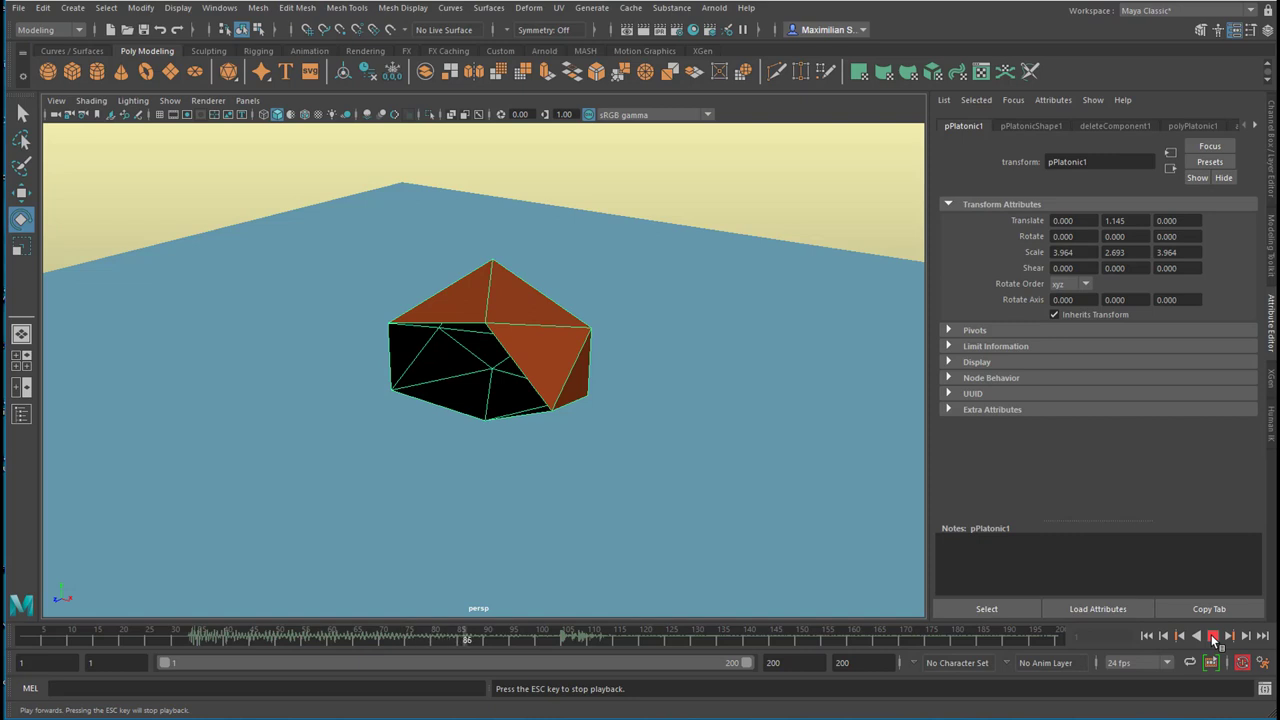
pyautogui.click(1212, 636)
pyautogui.click(1147, 636)
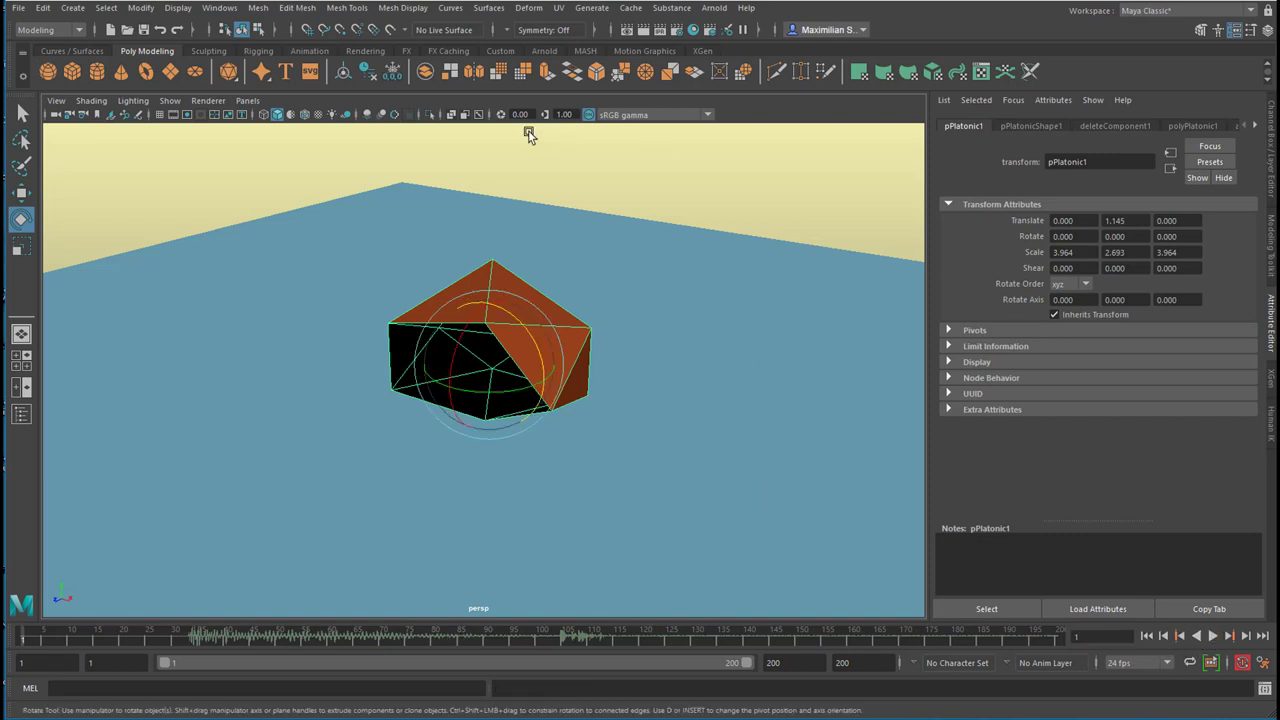
# Step: Switch to the FX menu set, add a gravity field (Magnitude 9.8, direction 0,-1,0), and preview it
pyautogui.click(80, 30)
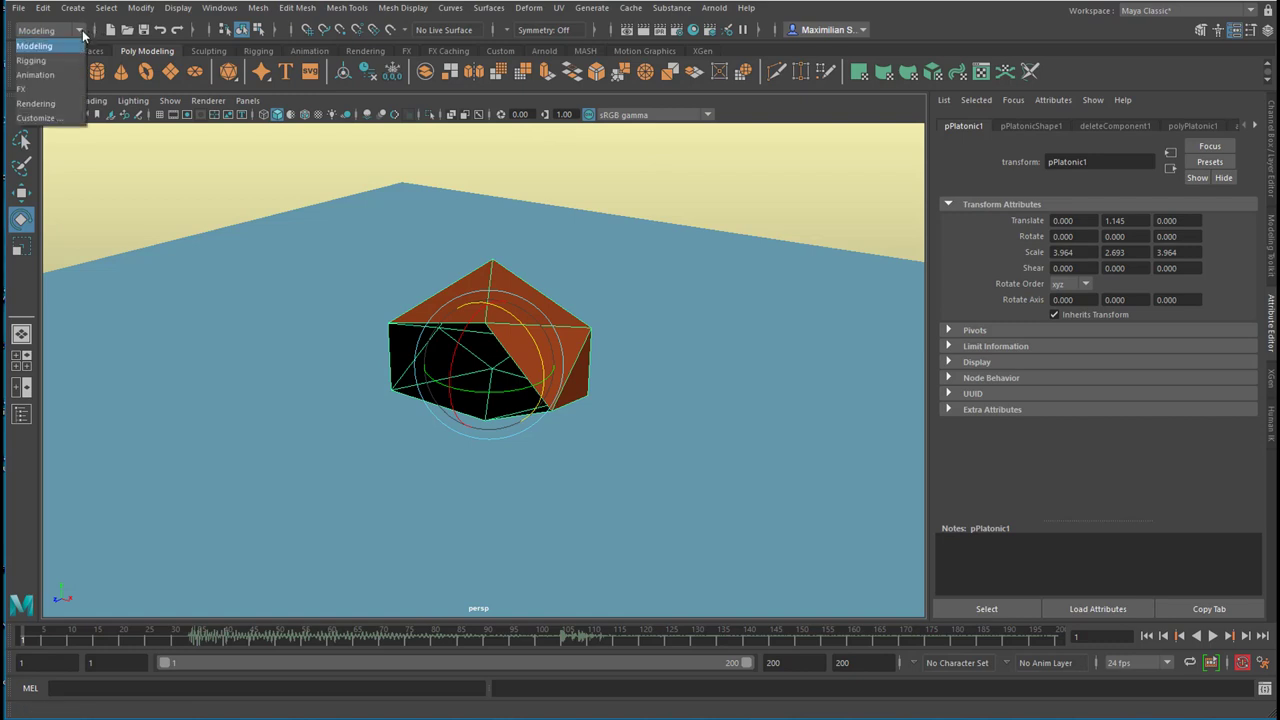
pyautogui.click(35, 95)
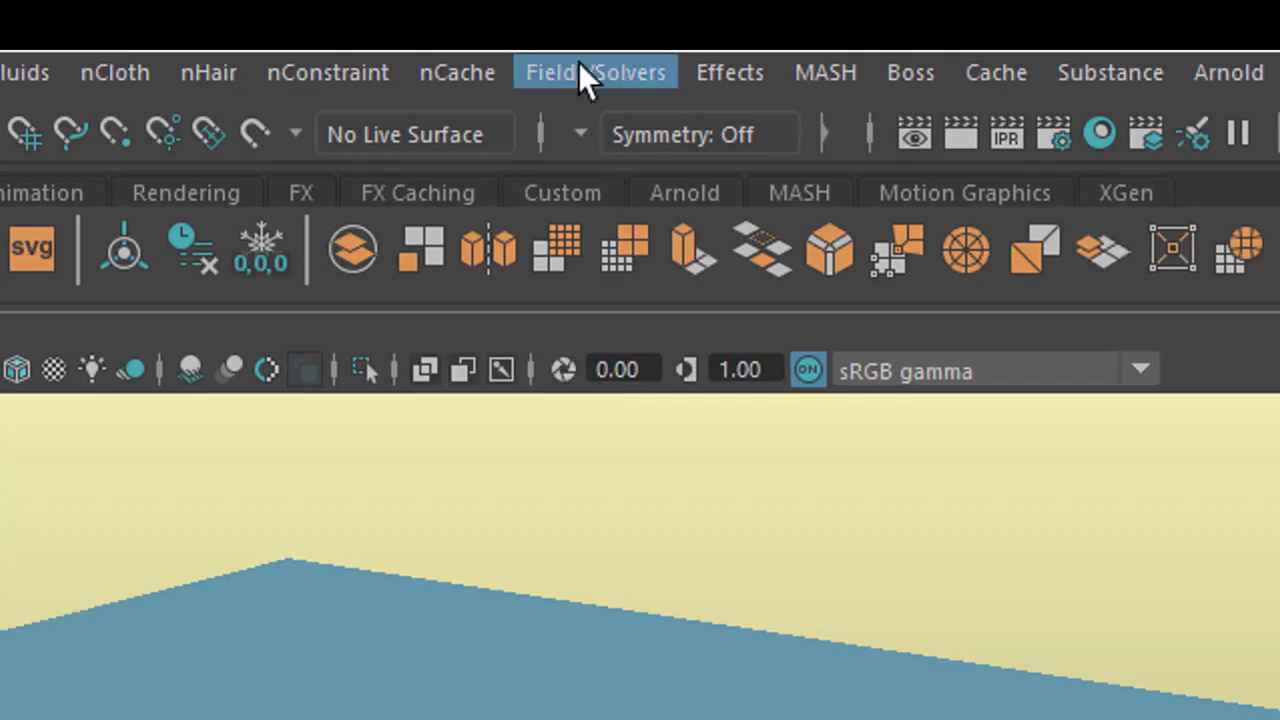
pyautogui.click(580, 64)
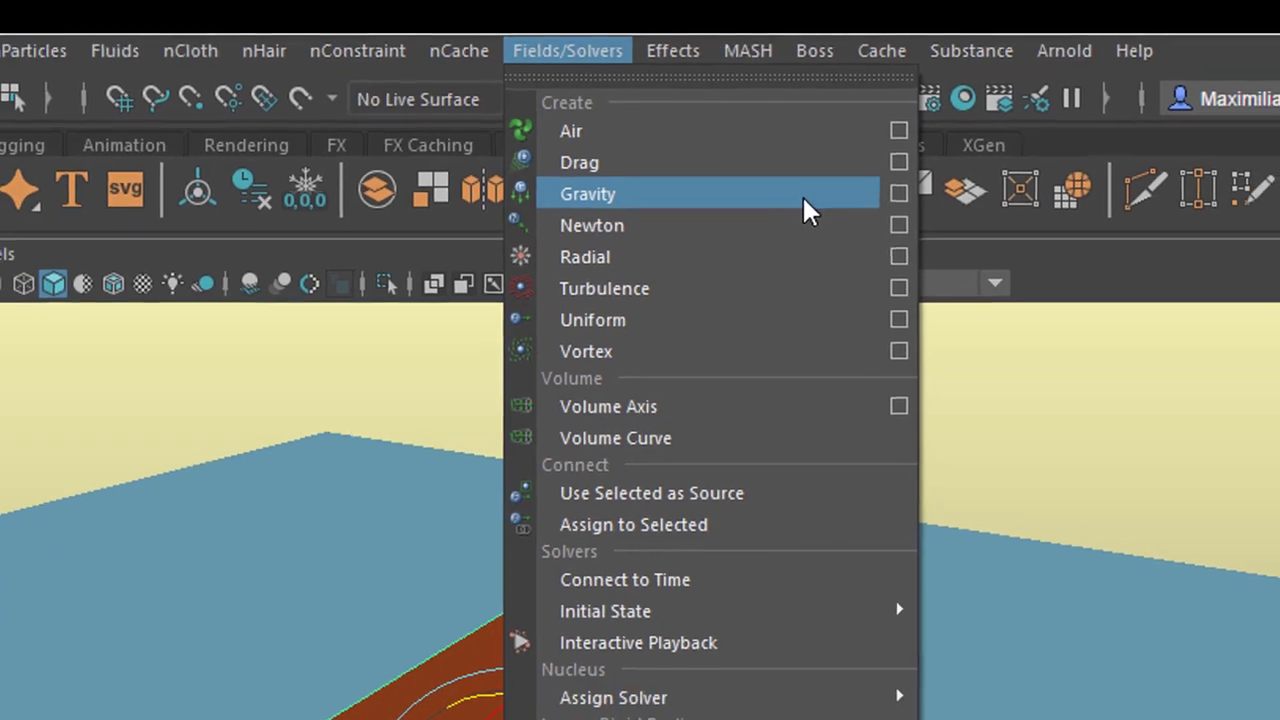
pyautogui.click(802, 194)
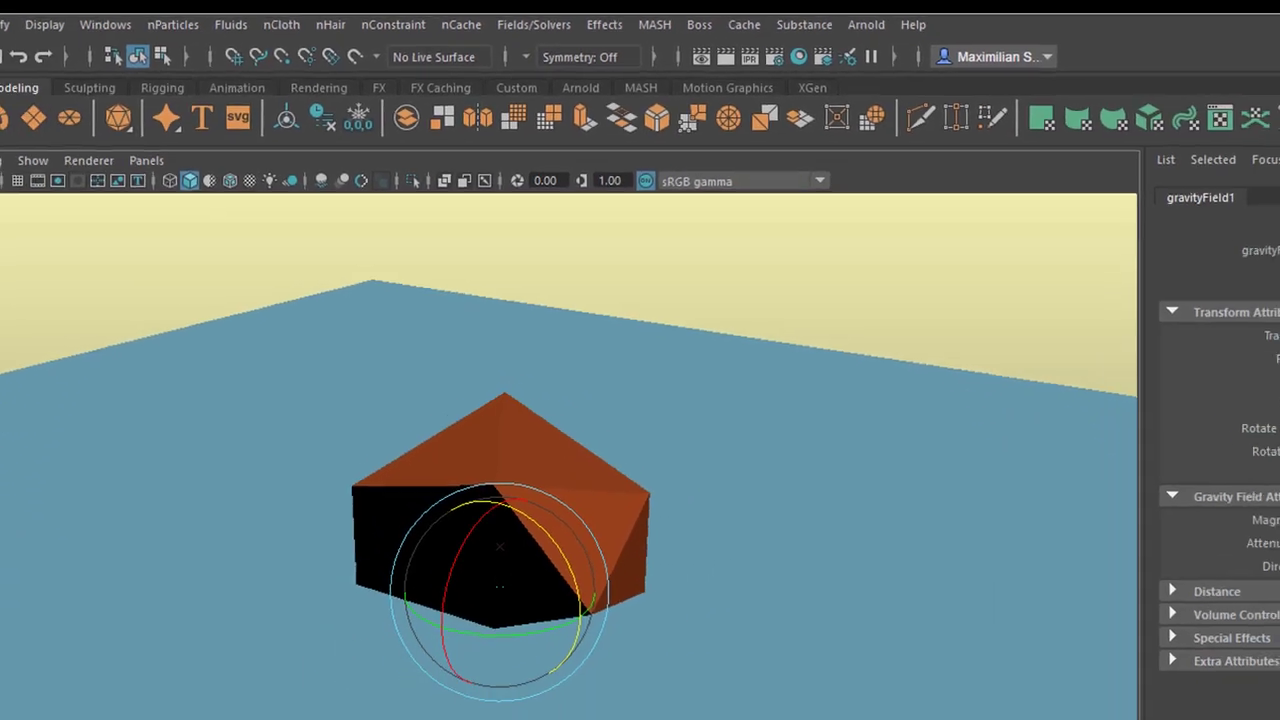
pyautogui.click(1258, 677)
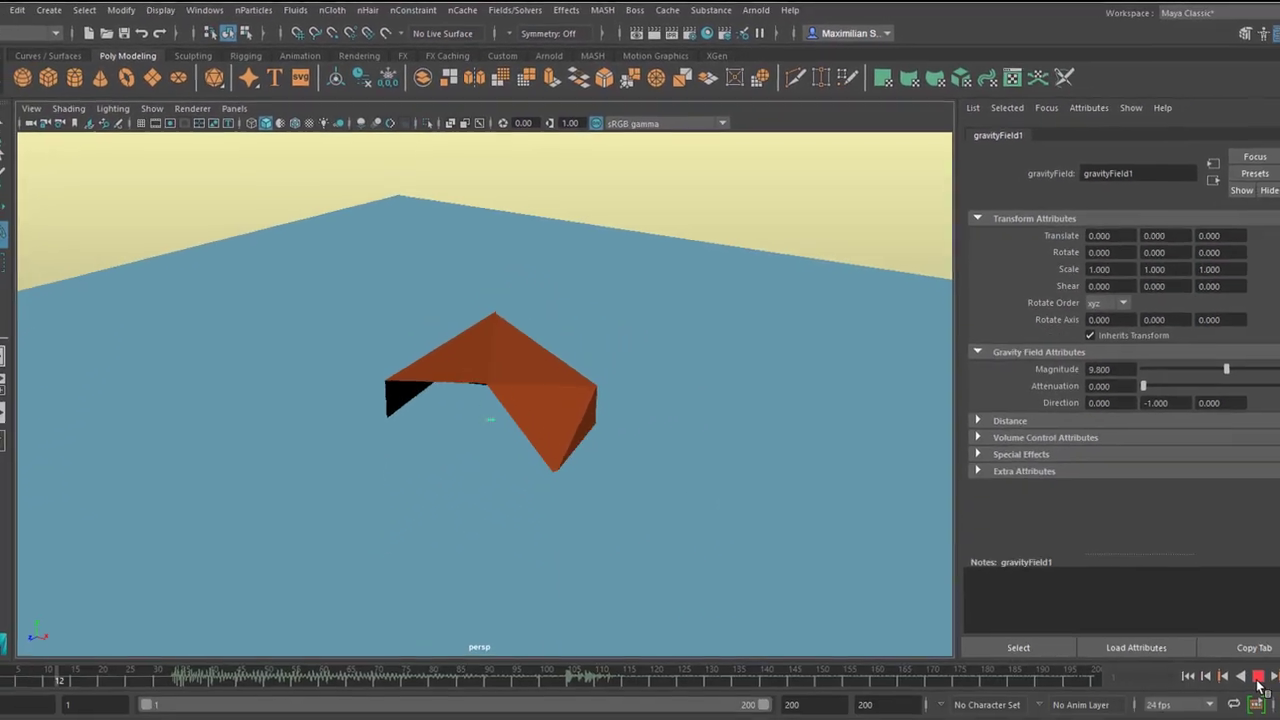
pyautogui.click(1258, 677)
pyautogui.click(1188, 676)
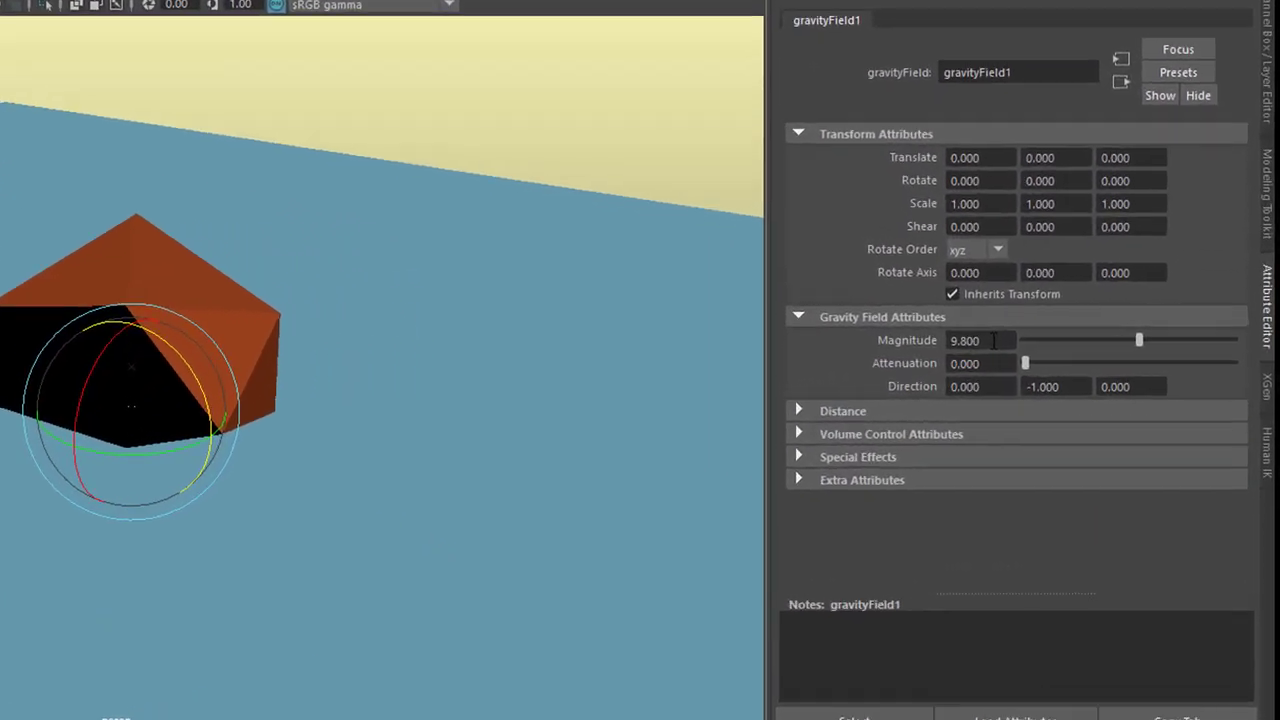
# Step: Set gravityField1 Magnitude to -9.8 and play back, checking the mesh rising at frame 32
pyautogui.click(993, 341)
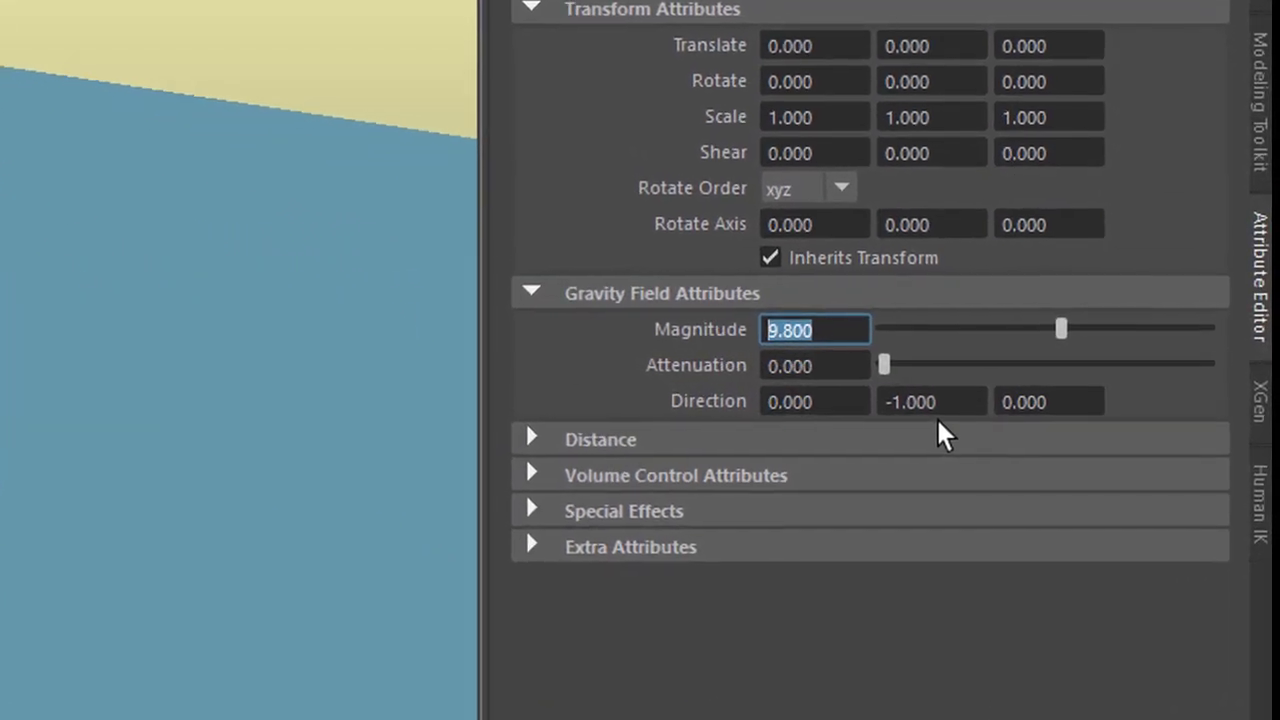
pyautogui.write('-')
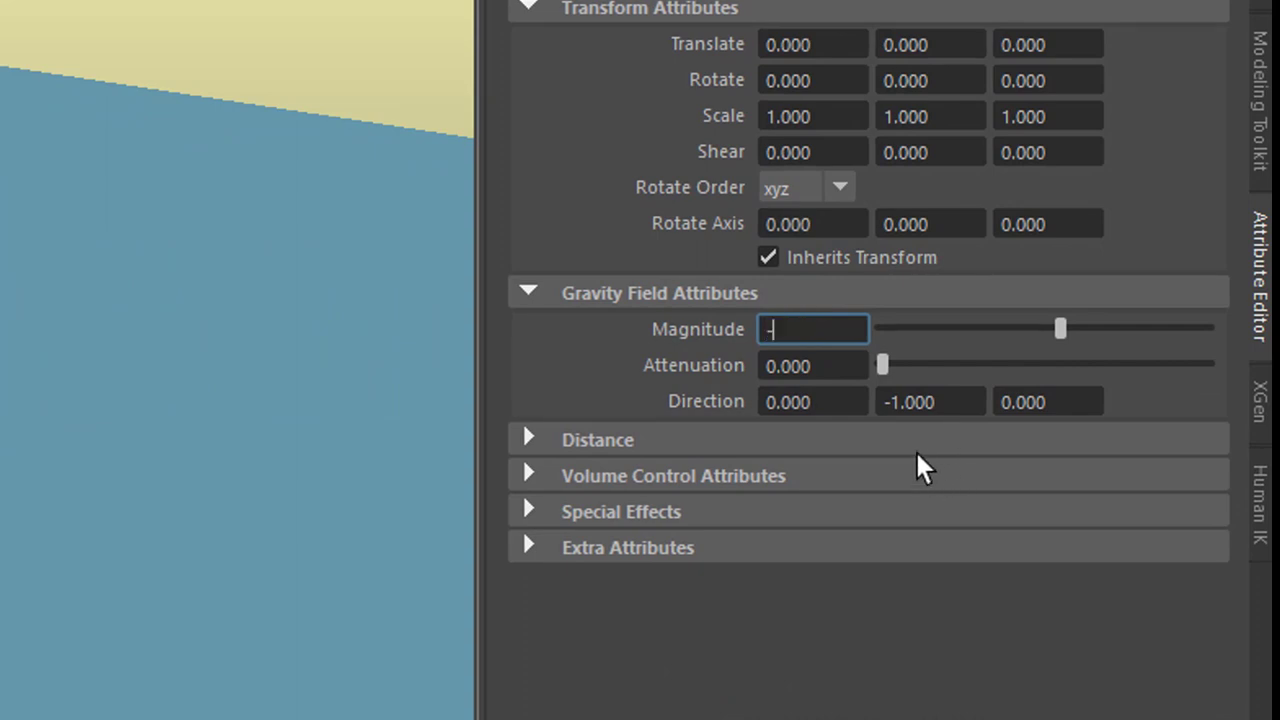
pyautogui.write('9.8')
pyautogui.press('Return')
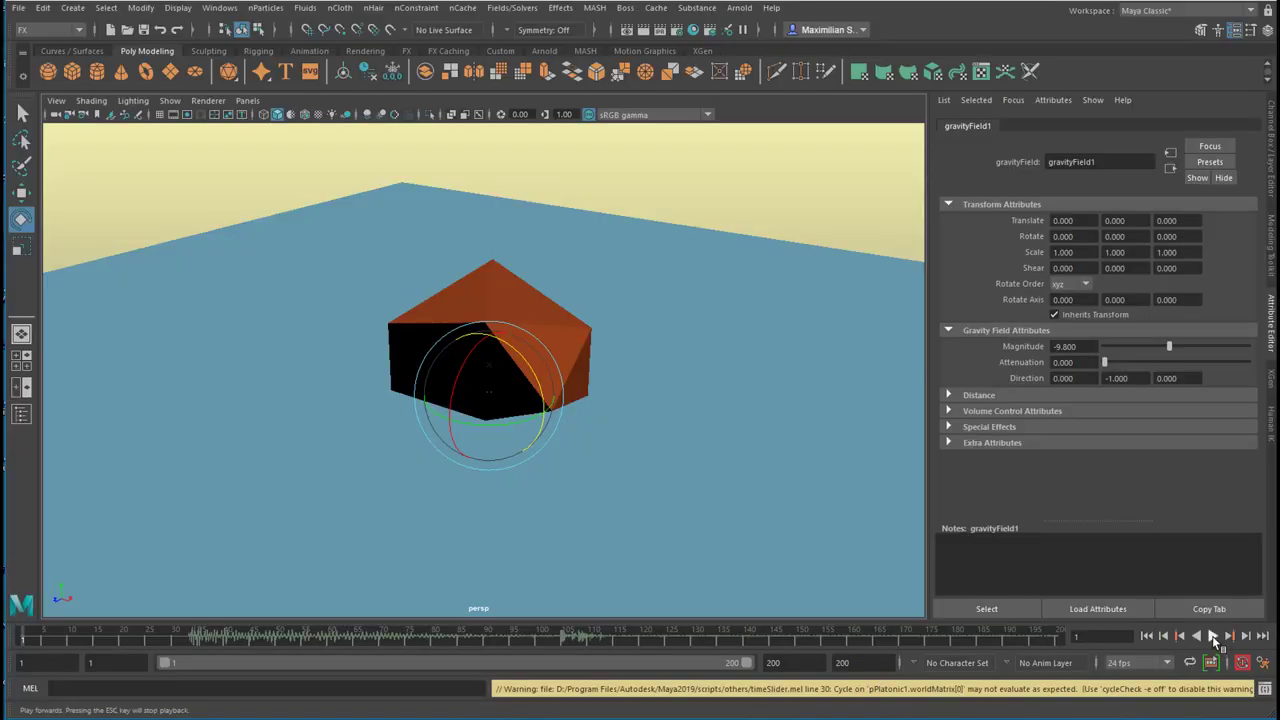
pyautogui.click(1213, 638)
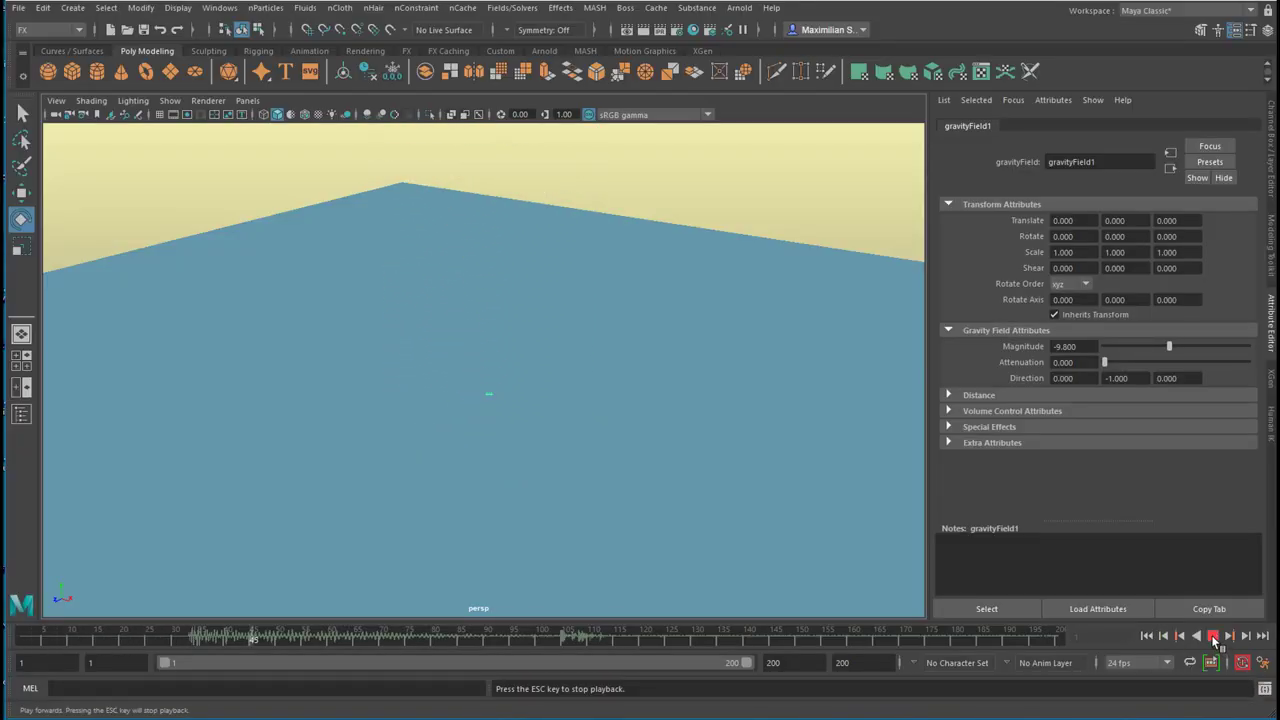
pyautogui.click(1213, 638)
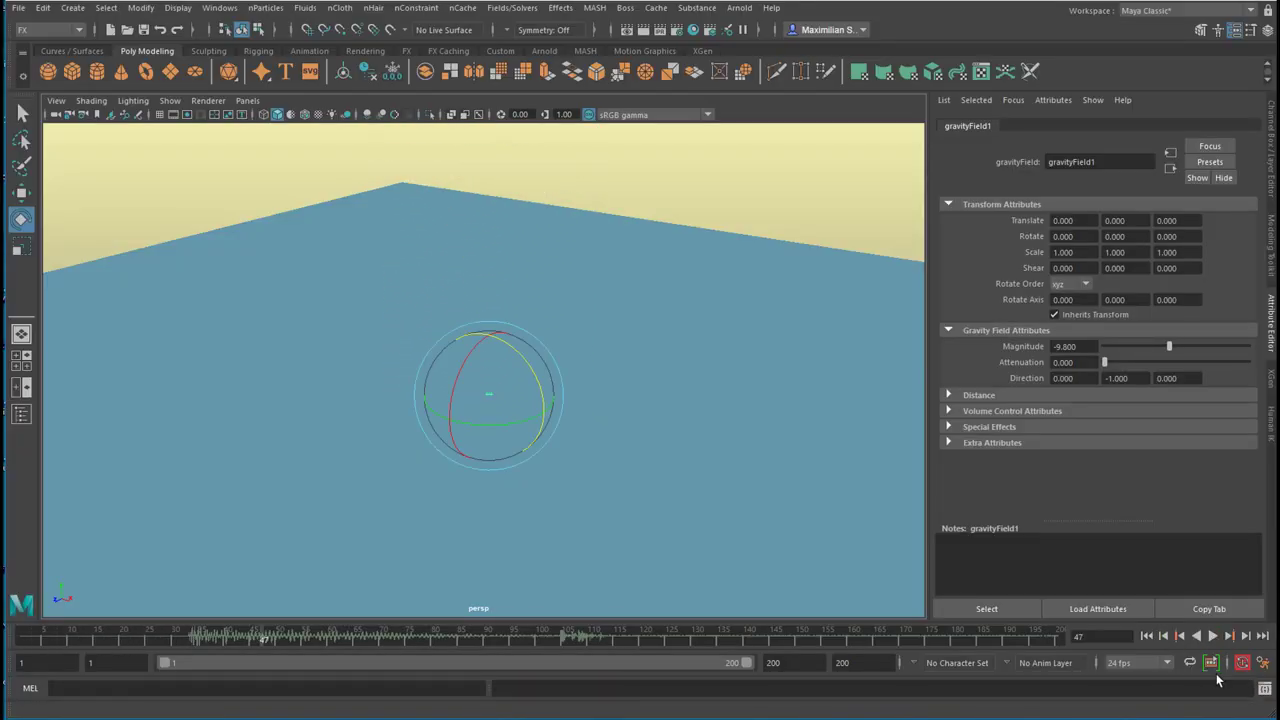
pyautogui.click(1148, 637)
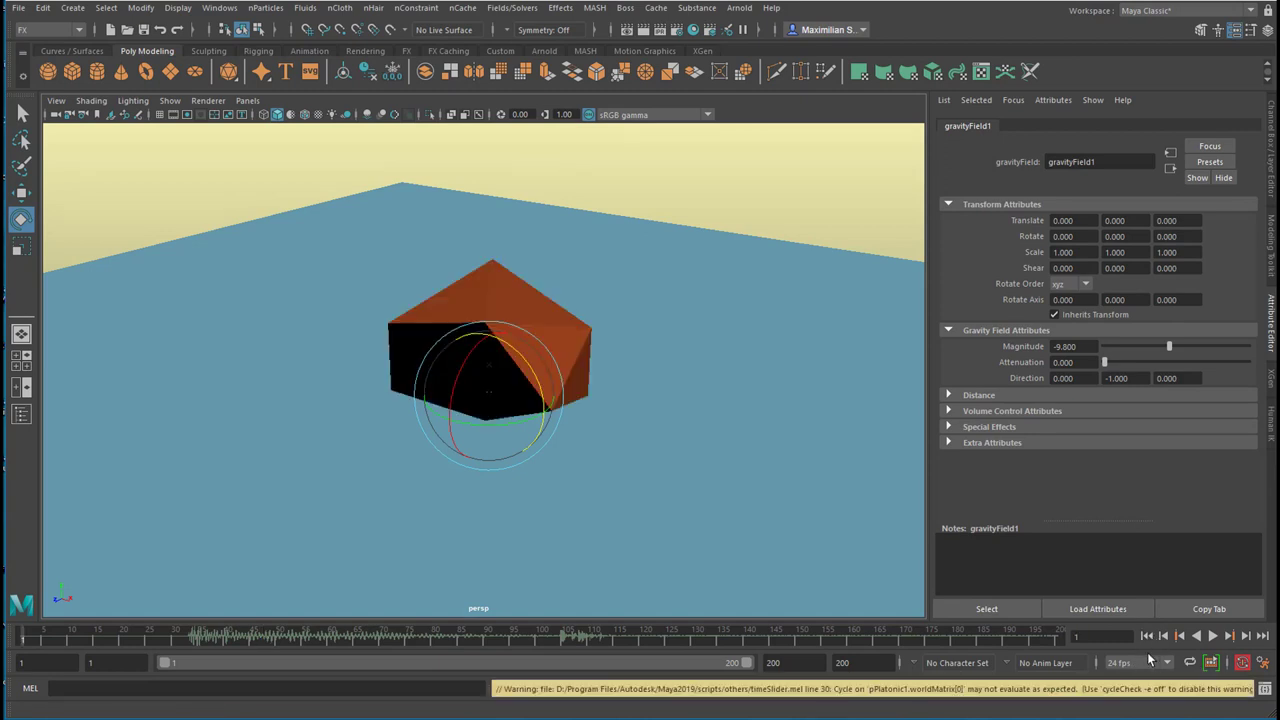
pyautogui.moveTo(154, 641); pyautogui.dragTo(185, 640)
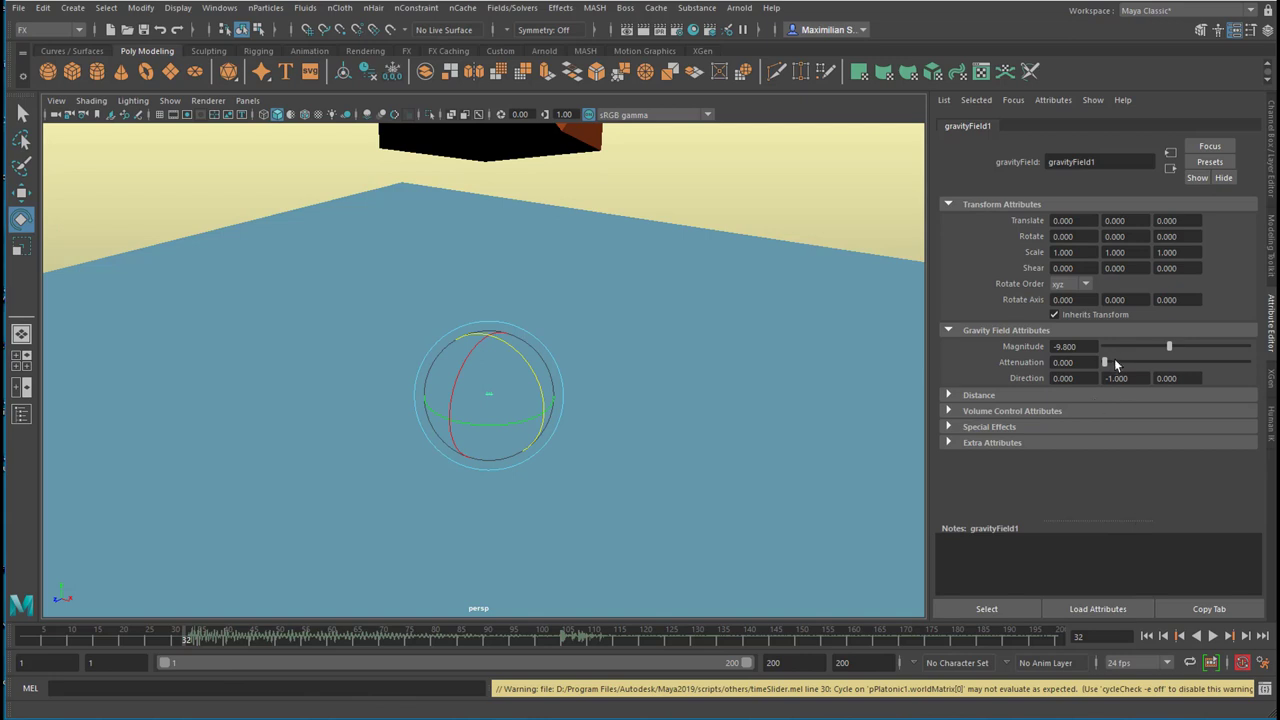
# Step: Key the gravity Magnitude at 0 on the first frame
pyautogui.moveTo(1087, 347); pyautogui.dragTo(1042, 349)
pyautogui.write('0')
pyautogui.press('Return')
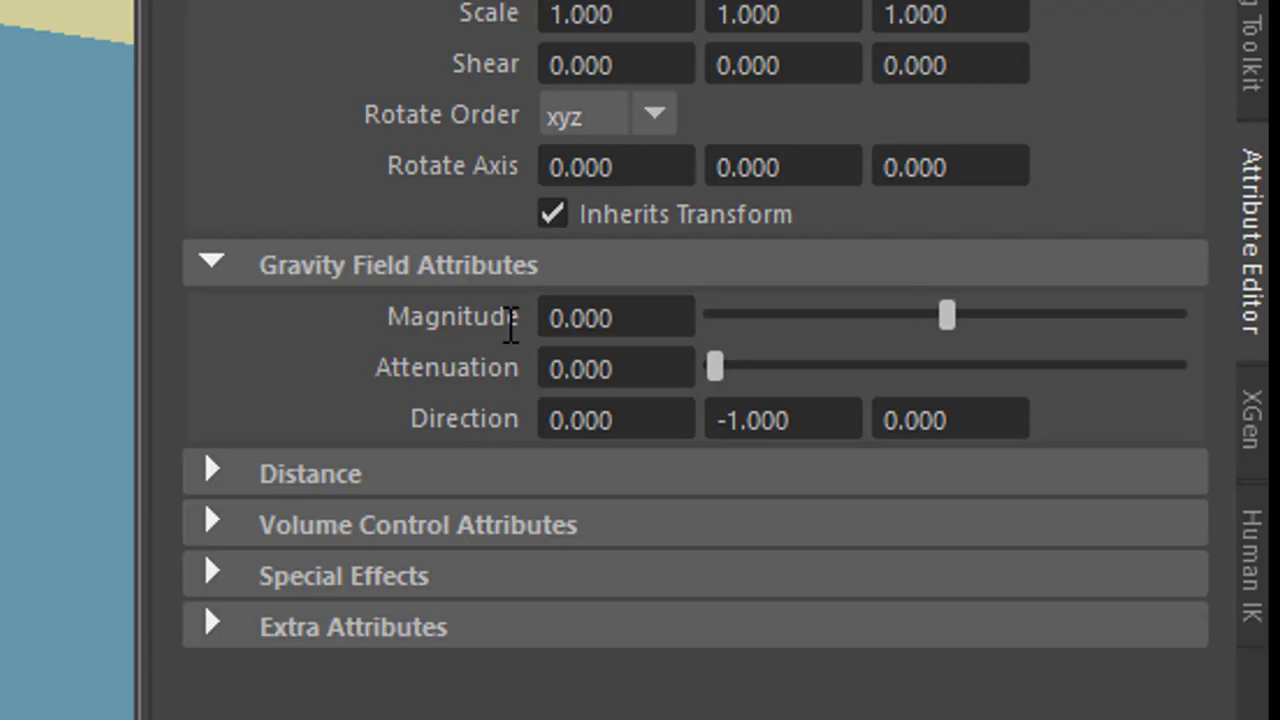
pyautogui.rightClick(470, 322)
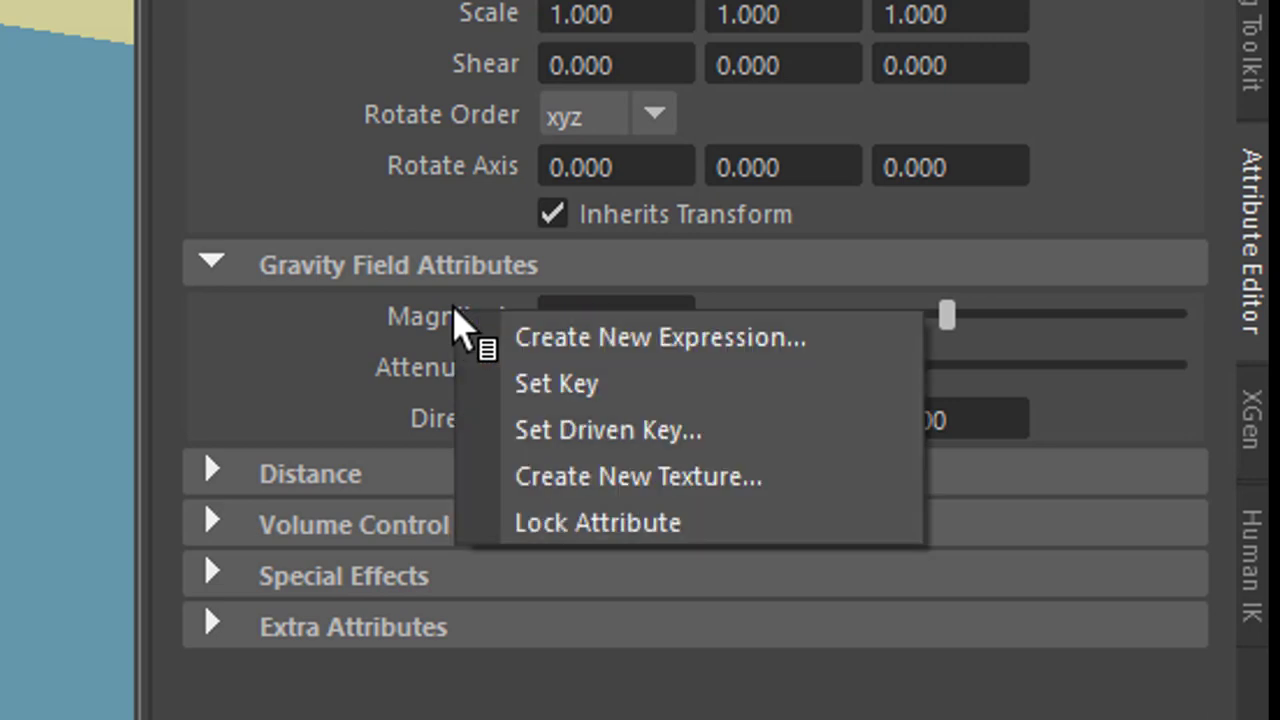
pyautogui.click(512, 382)
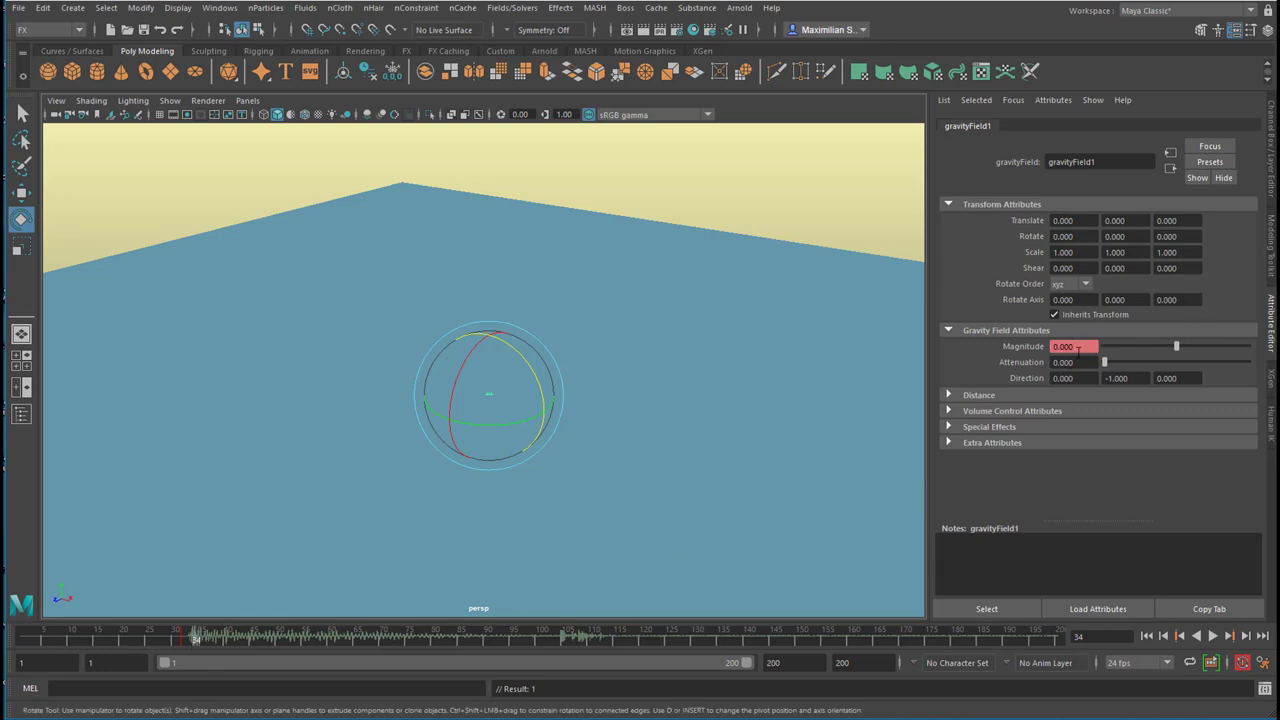
# Step: Key Magnitude at -10, preview the motion, and return to the frame 34 key
pyautogui.moveTo(1077, 346); pyautogui.dragTo(1051, 333)
pyautogui.press('BackSpace')
pyautogui.press('Return')
pyautogui.rightClick(1063, 346)
pyautogui.click(1094, 372)
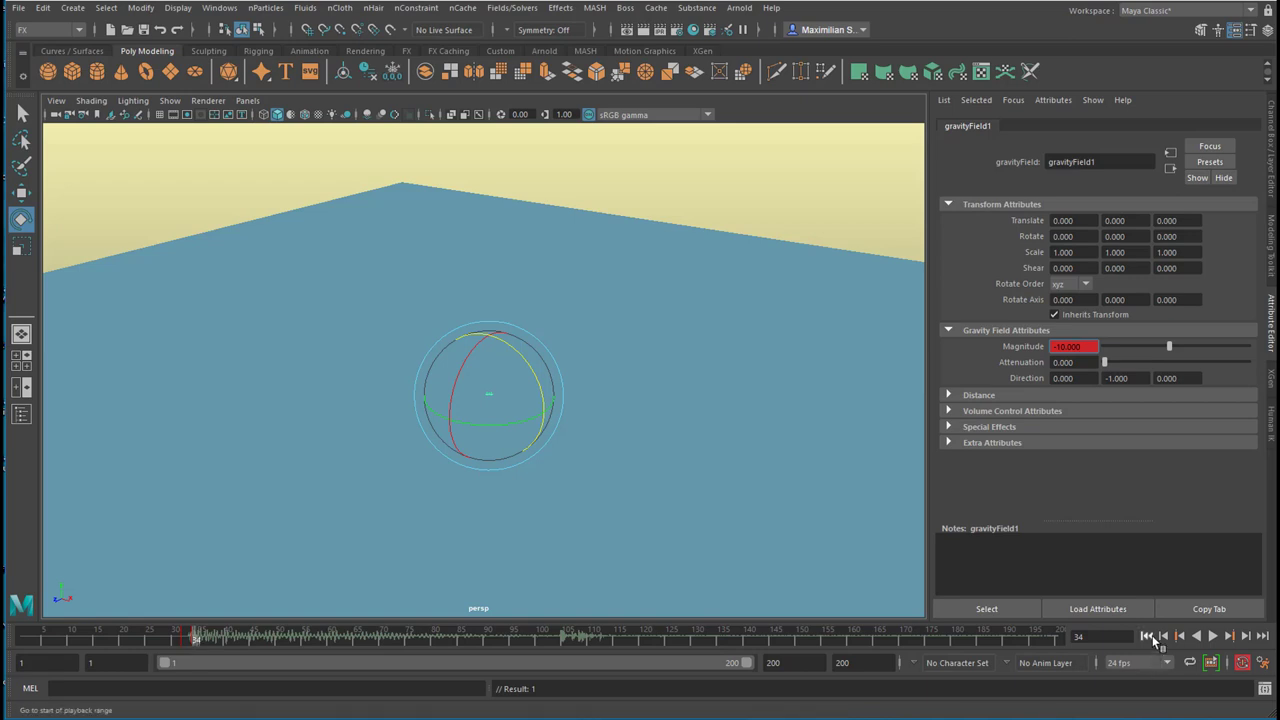
pyautogui.click(1147, 636)
pyautogui.click(1212, 636)
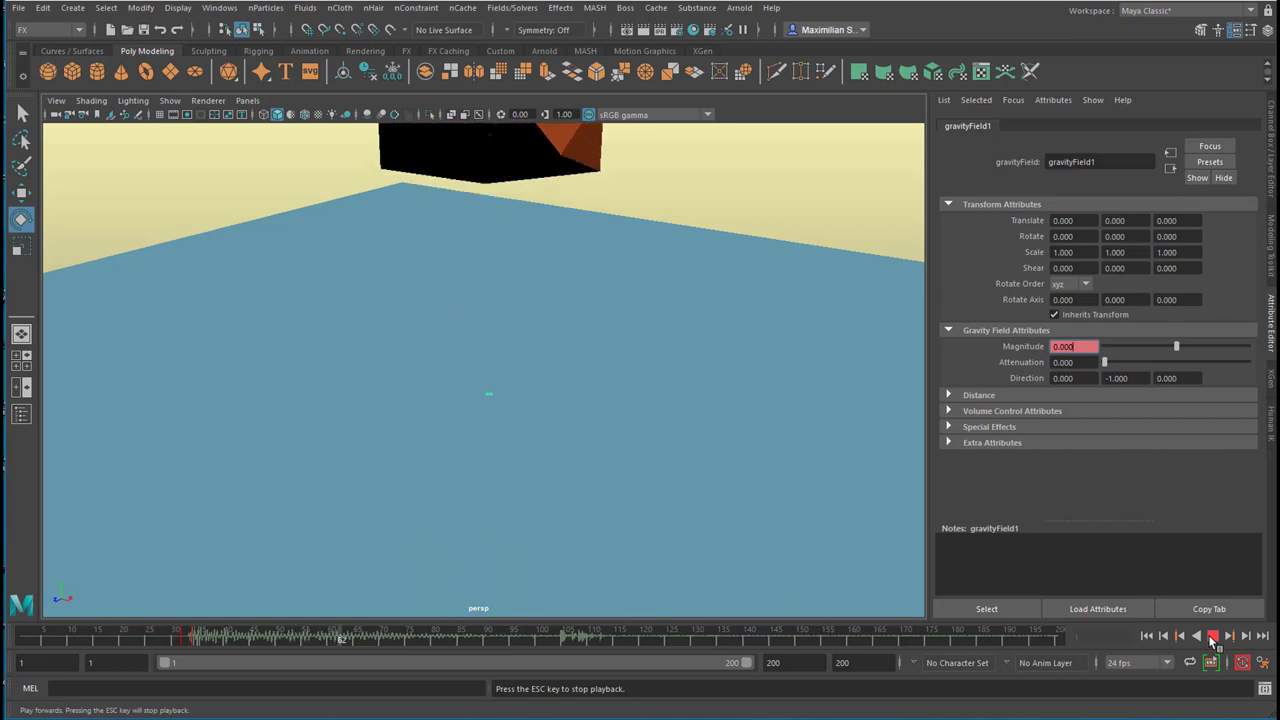
pyautogui.click(1212, 636)
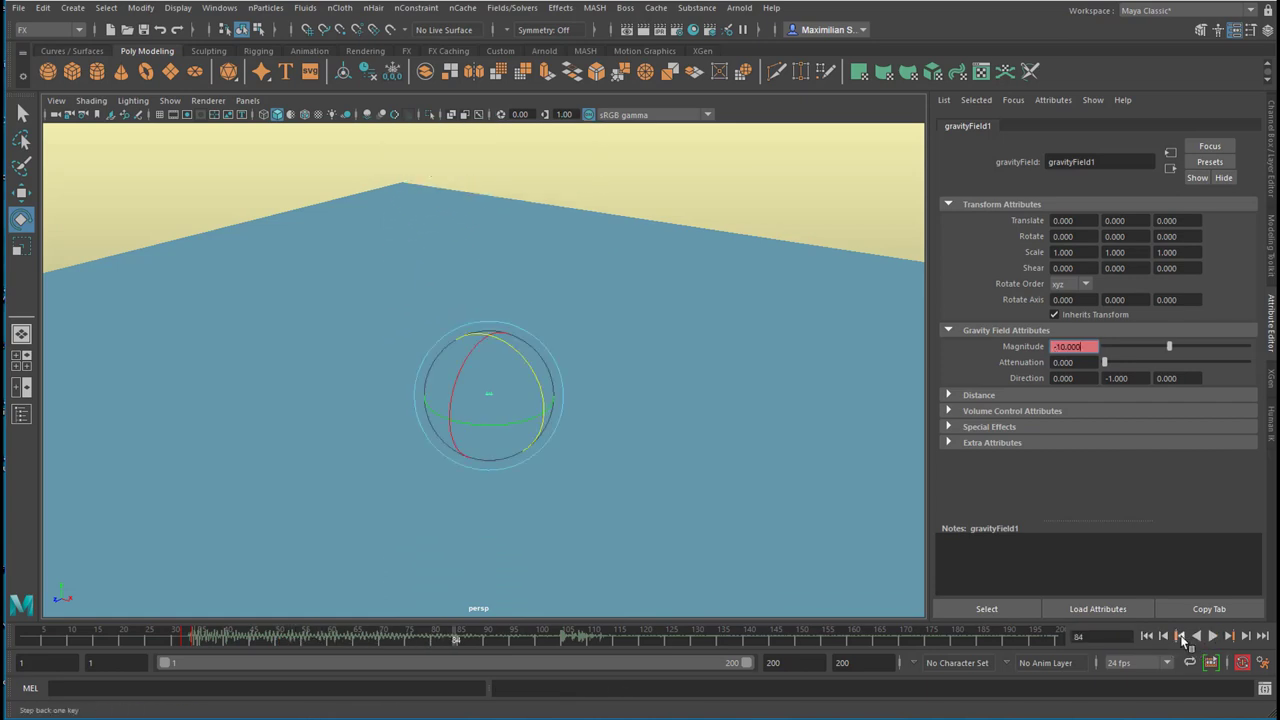
pyautogui.click(1180, 636)
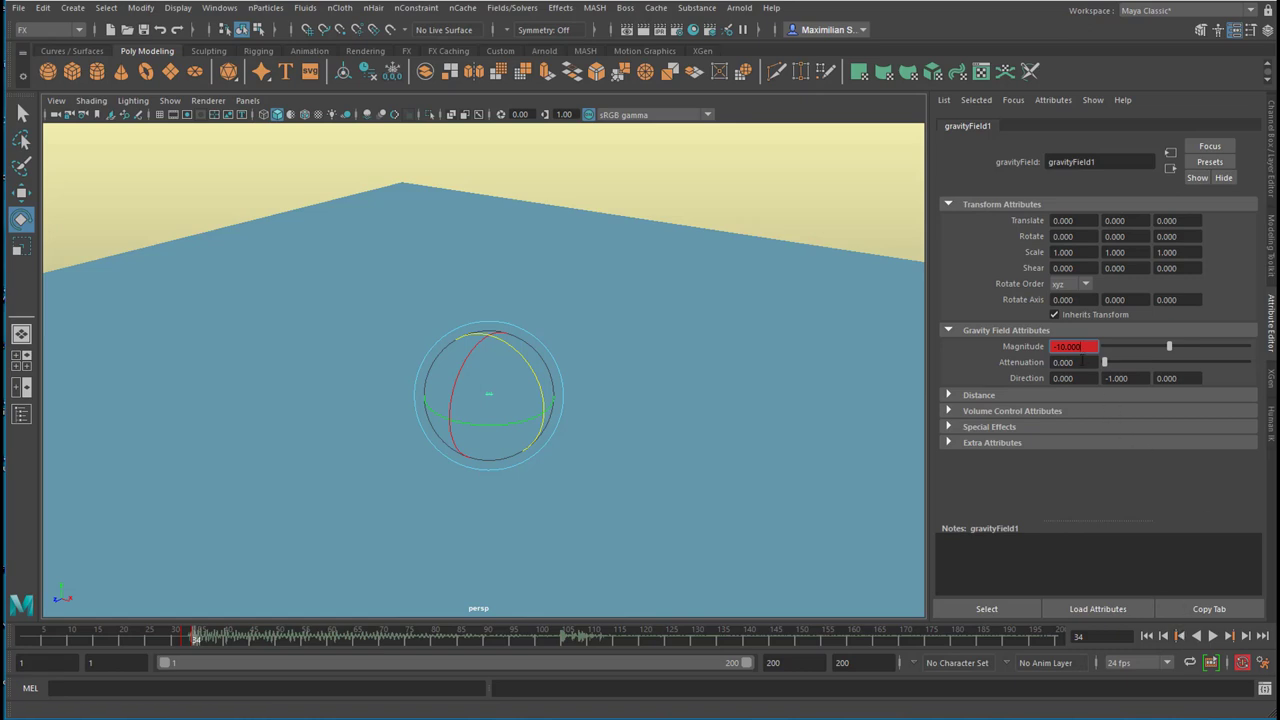
# Step: Re-key the frame 34 Magnitude at -30 and replay from the start
pyautogui.moveTo(1083, 346); pyautogui.dragTo(1058, 346)
pyautogui.write('-30')
pyautogui.press('Return')
pyautogui.rightClick(1070, 347)
pyautogui.click(1100, 366)
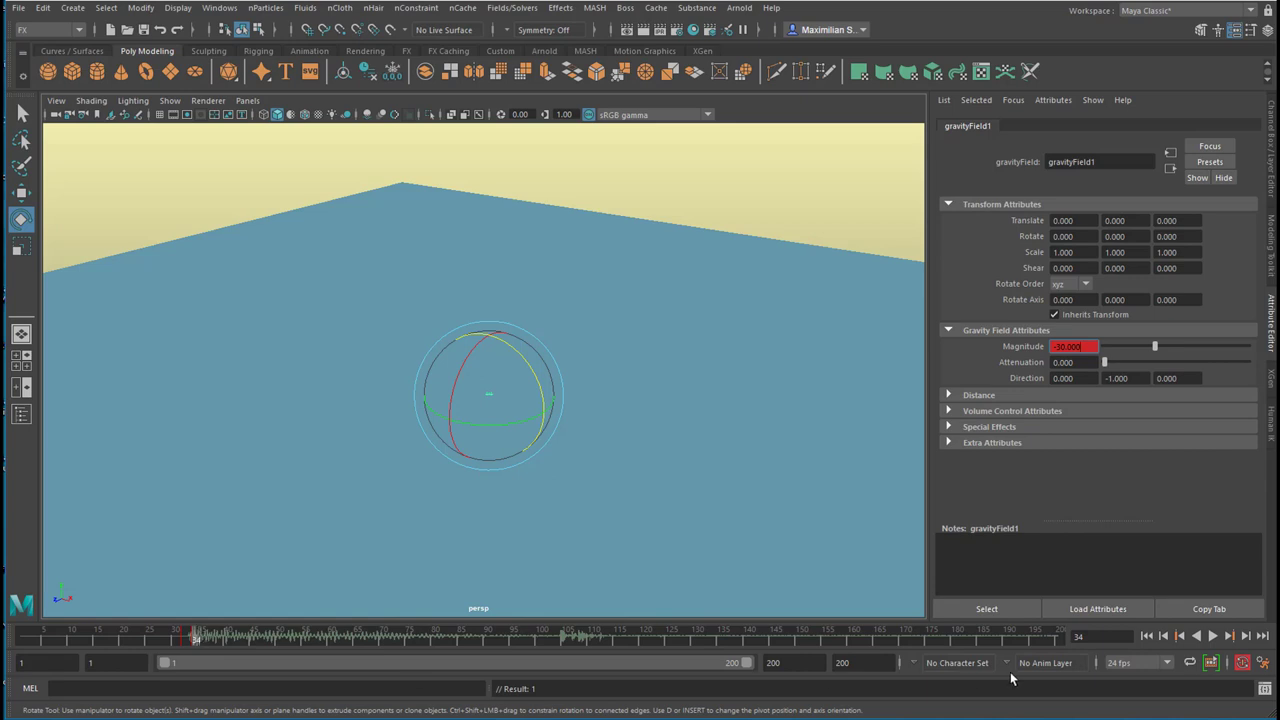
pyautogui.click(1146, 635)
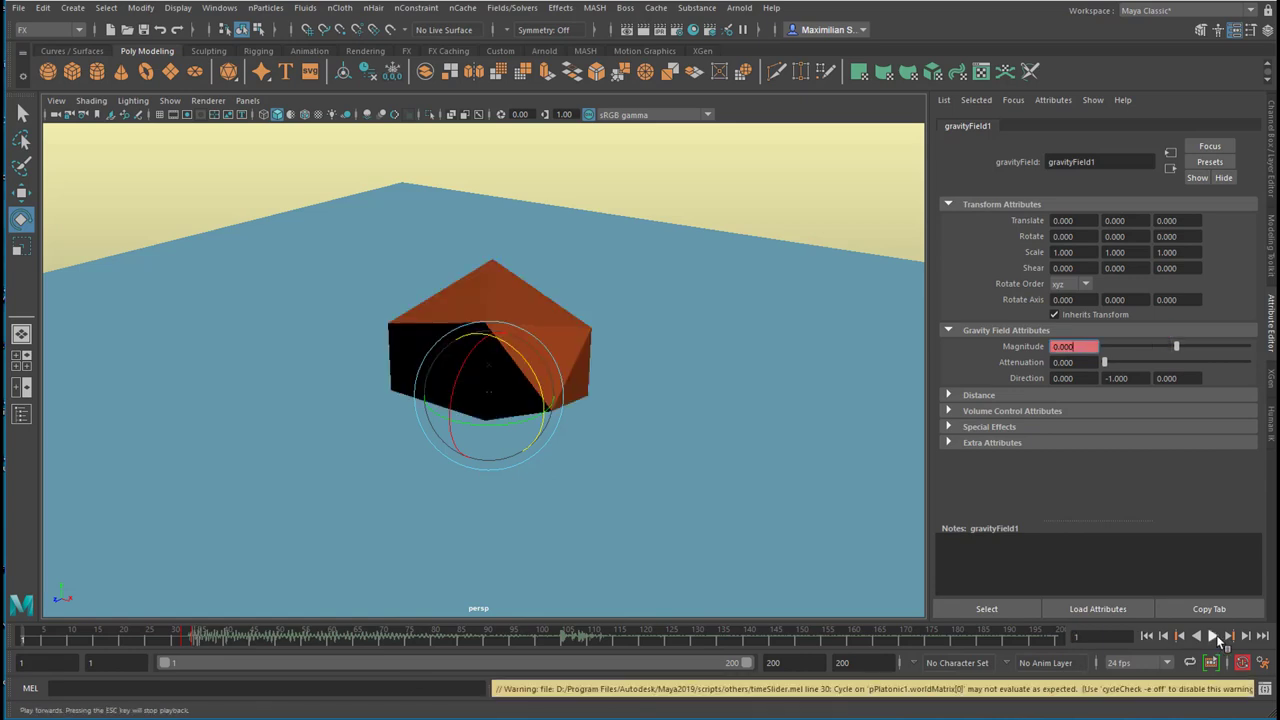
pyautogui.click(1215, 636)
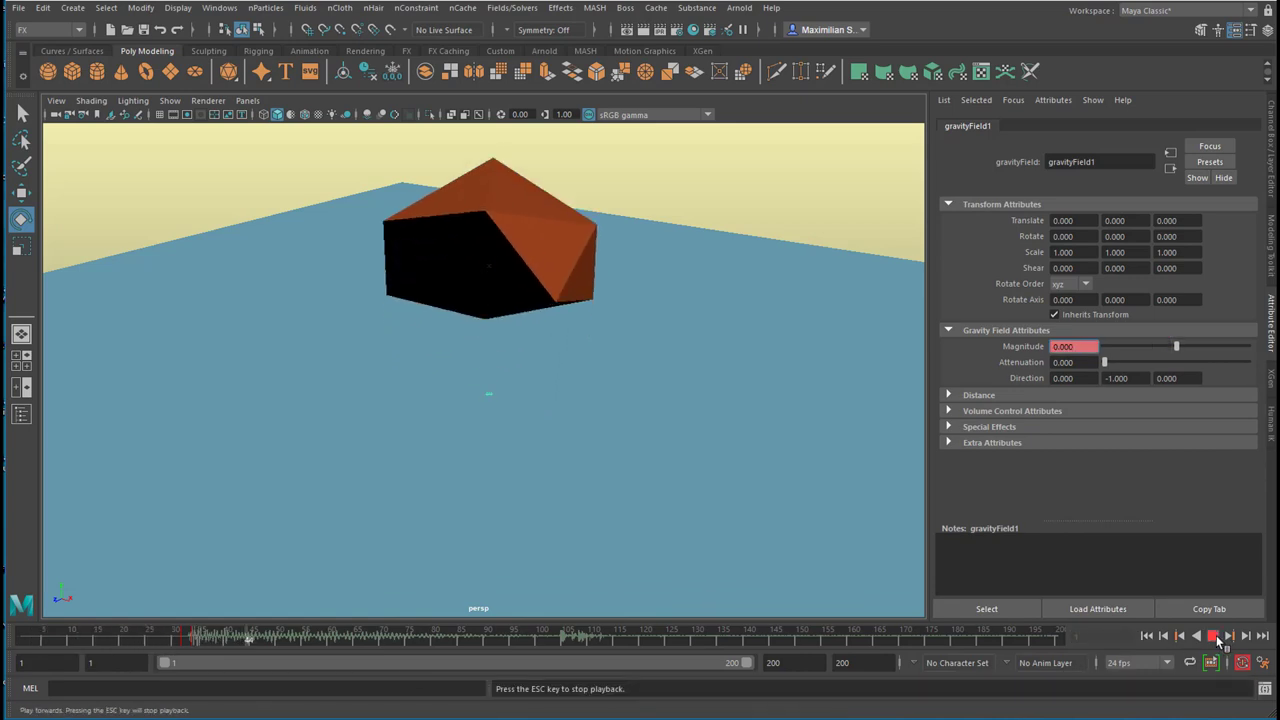
# Step: Frame the gravity field, bring the orange object into view, and replay the animation
pyautogui.click(1216, 635)
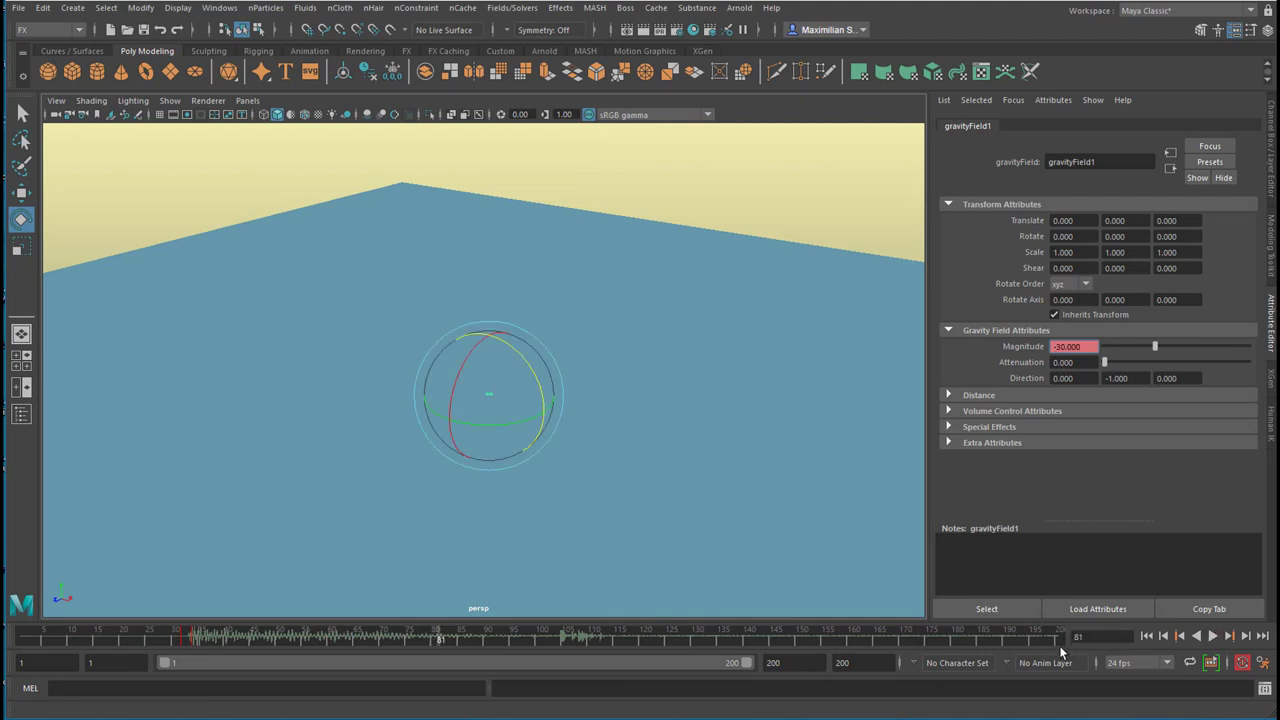
pyautogui.press('f')
pyautogui.keyDown('alt'); pyautogui.moveTo(563, 405); pyautogui.dragTo(575, 465, button='middle'); pyautogui.keyUp('alt')
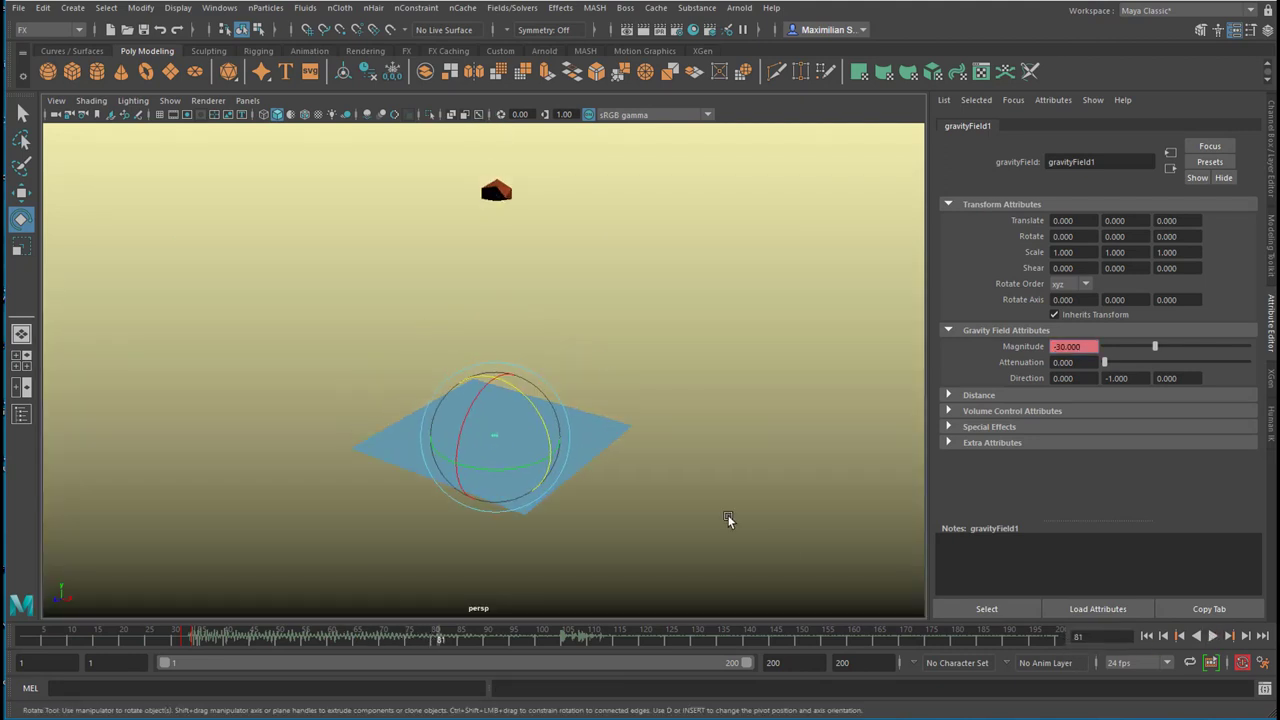
pyautogui.click(1147, 636)
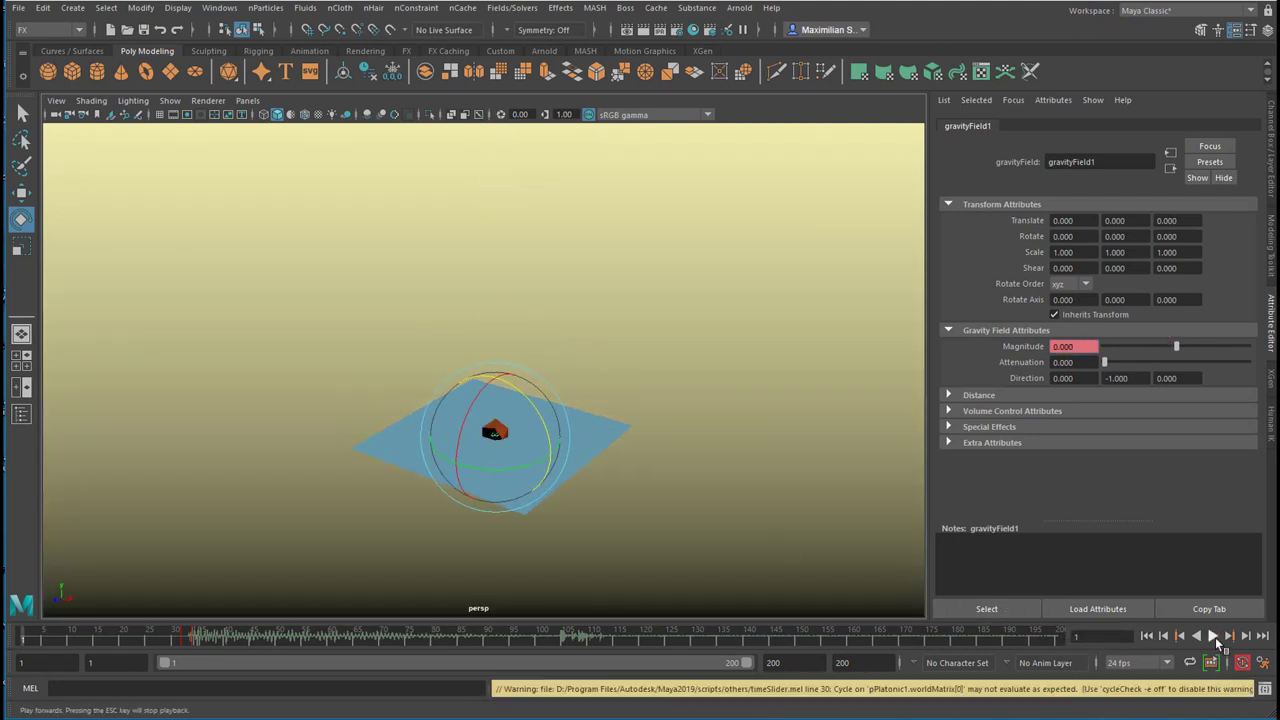
pyautogui.click(1213, 636)
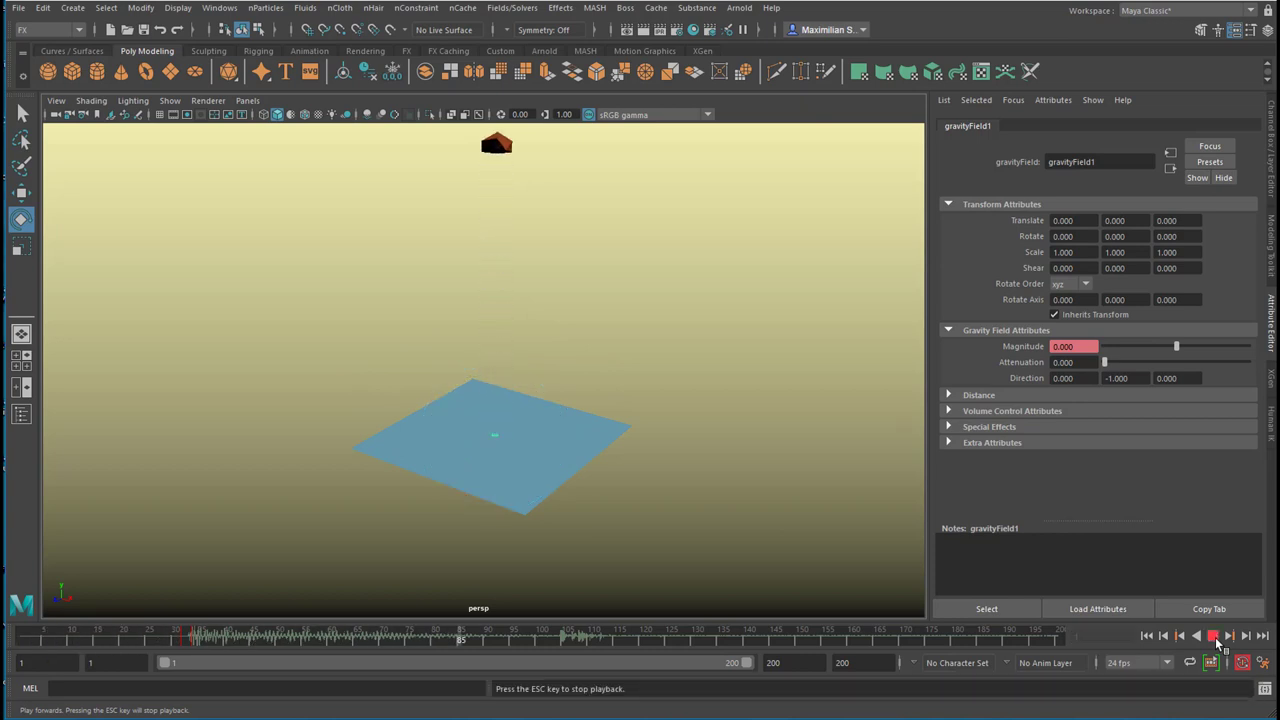
pyautogui.click(1213, 636)
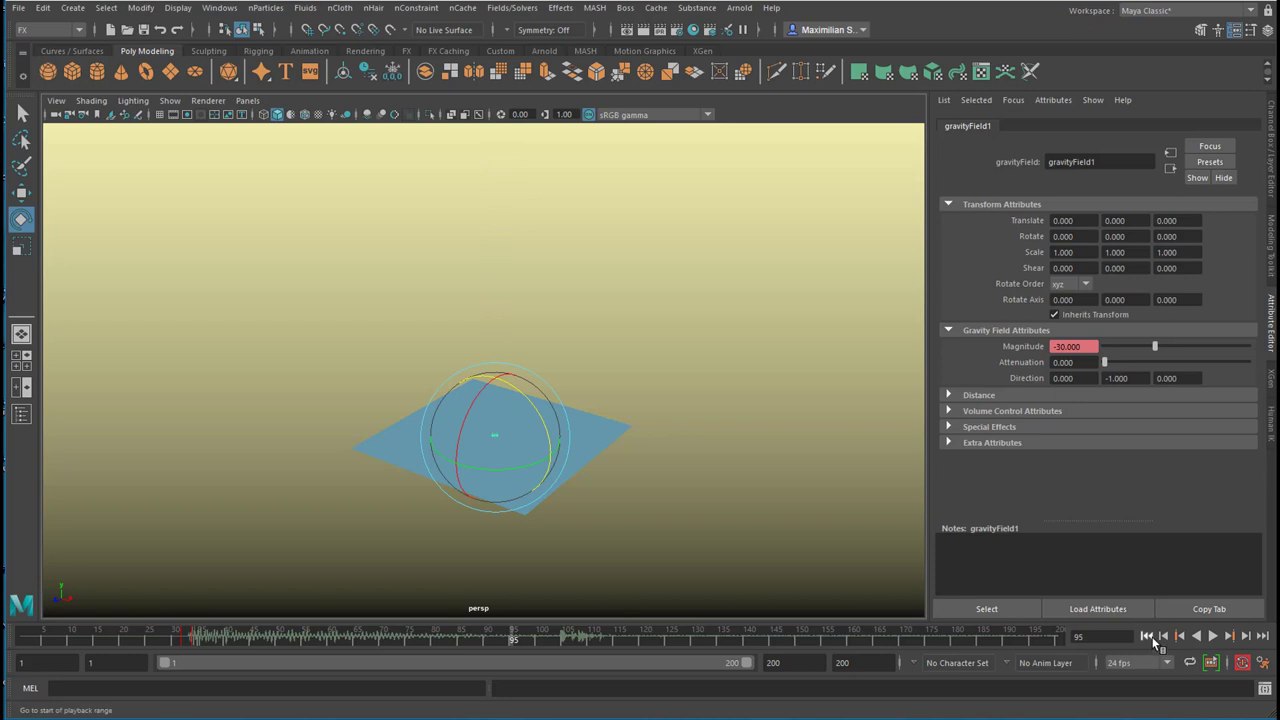
pyautogui.hotkey('alt', 'v')
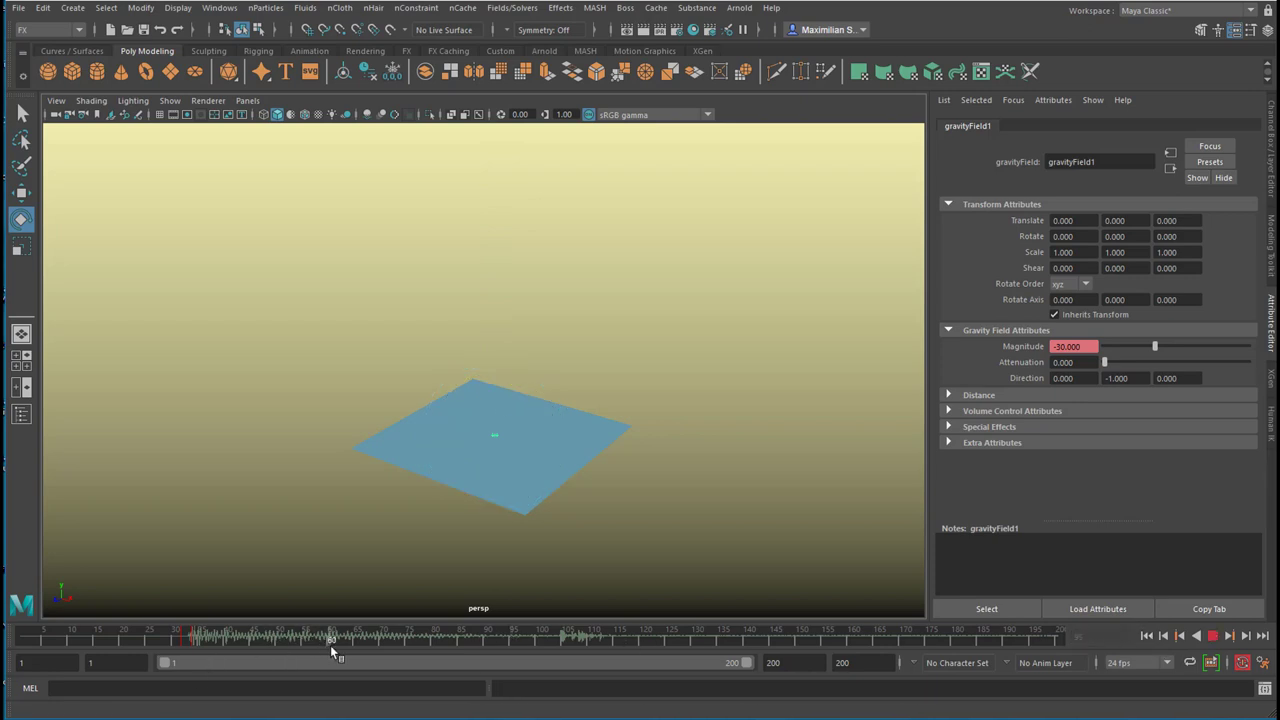
# Step: At frame 65, set the gravity Magnitude to 10 for keying
pyautogui.click(356, 643)
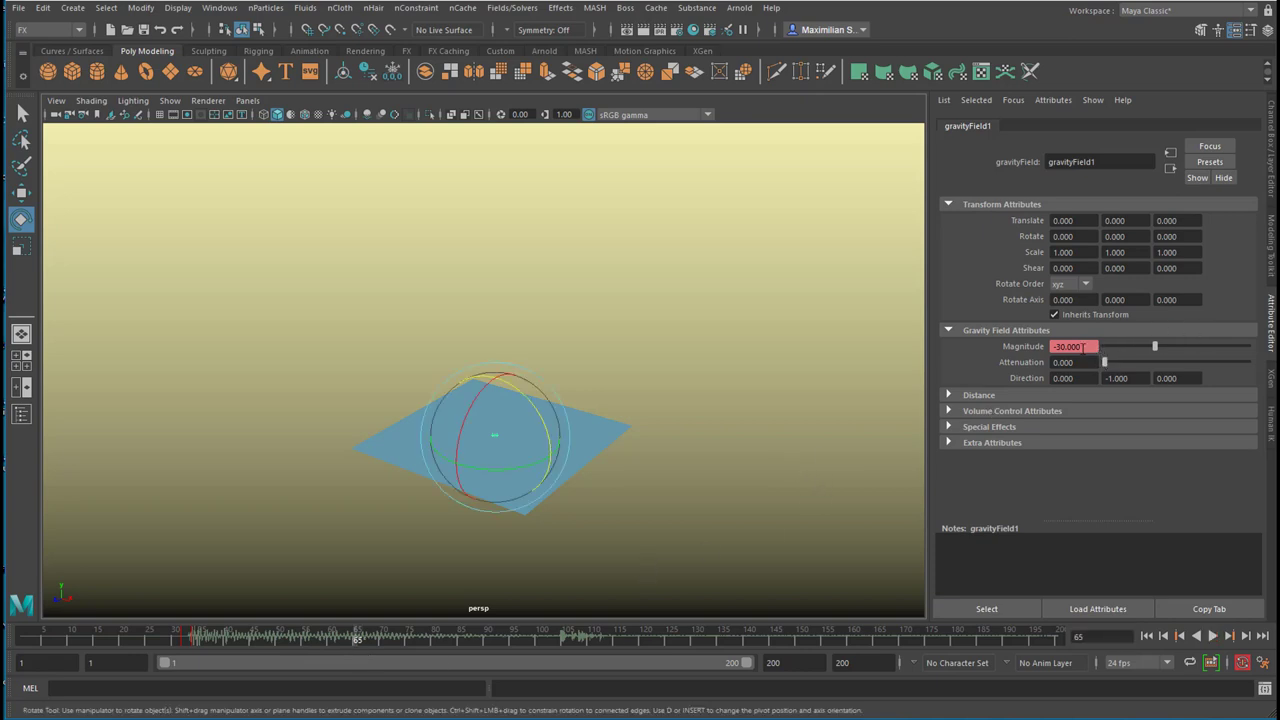
pyautogui.doubleClick(1083, 346)
pyautogui.write('10')
pyautogui.press('Return')
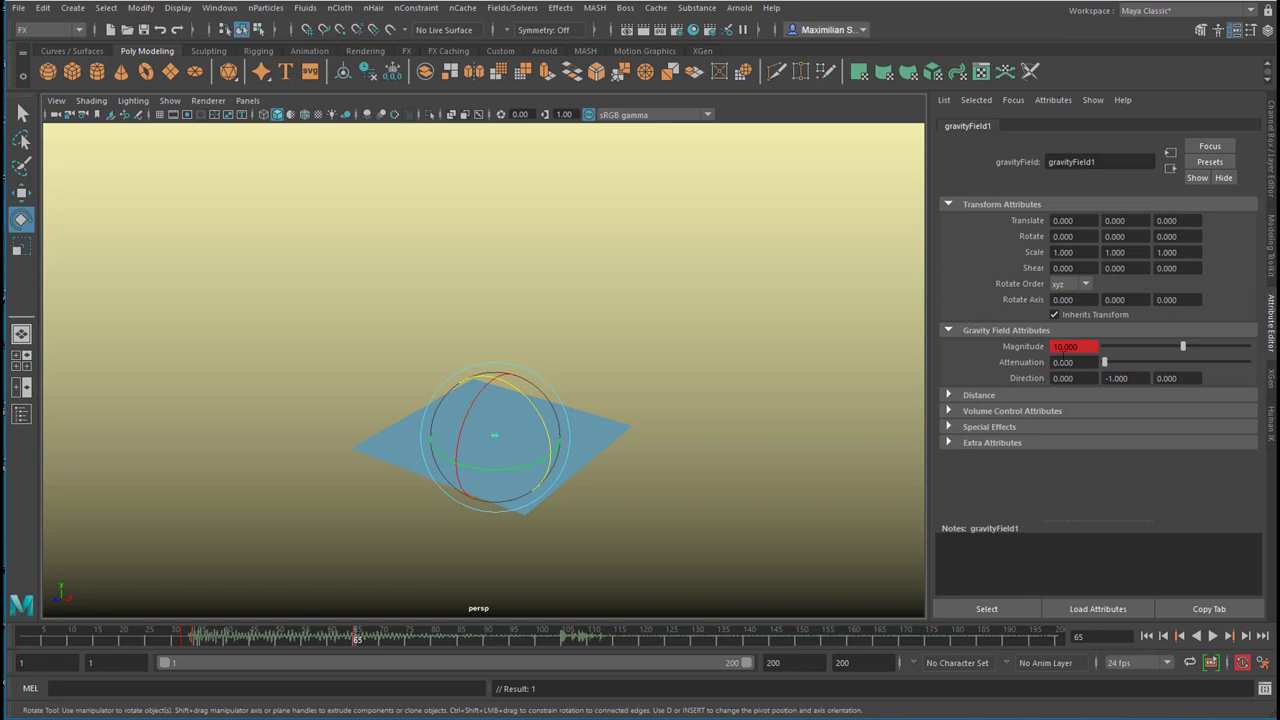
pyautogui.rightClick(1070, 347)
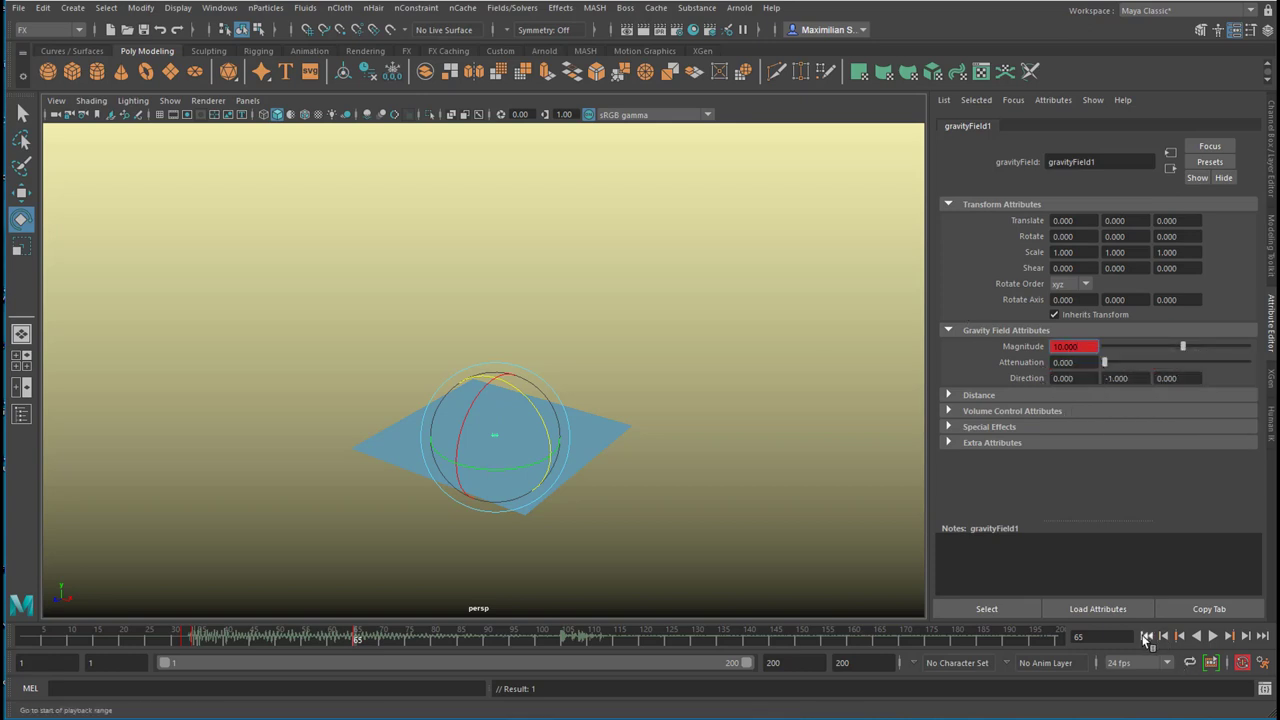
# Step: Replay the animation, then return to the frame 65 key and select its Magnitude value
pyautogui.click(1147, 637)
pyautogui.click(1213, 637)
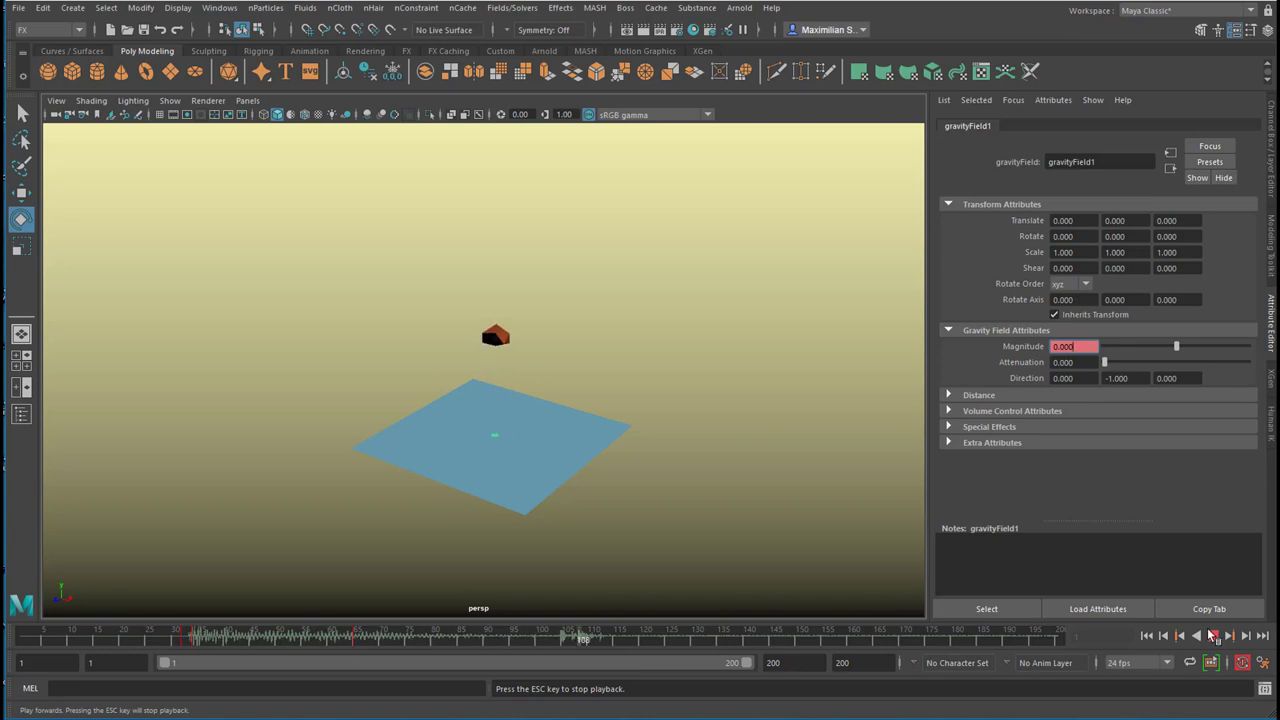
pyautogui.click(1213, 636)
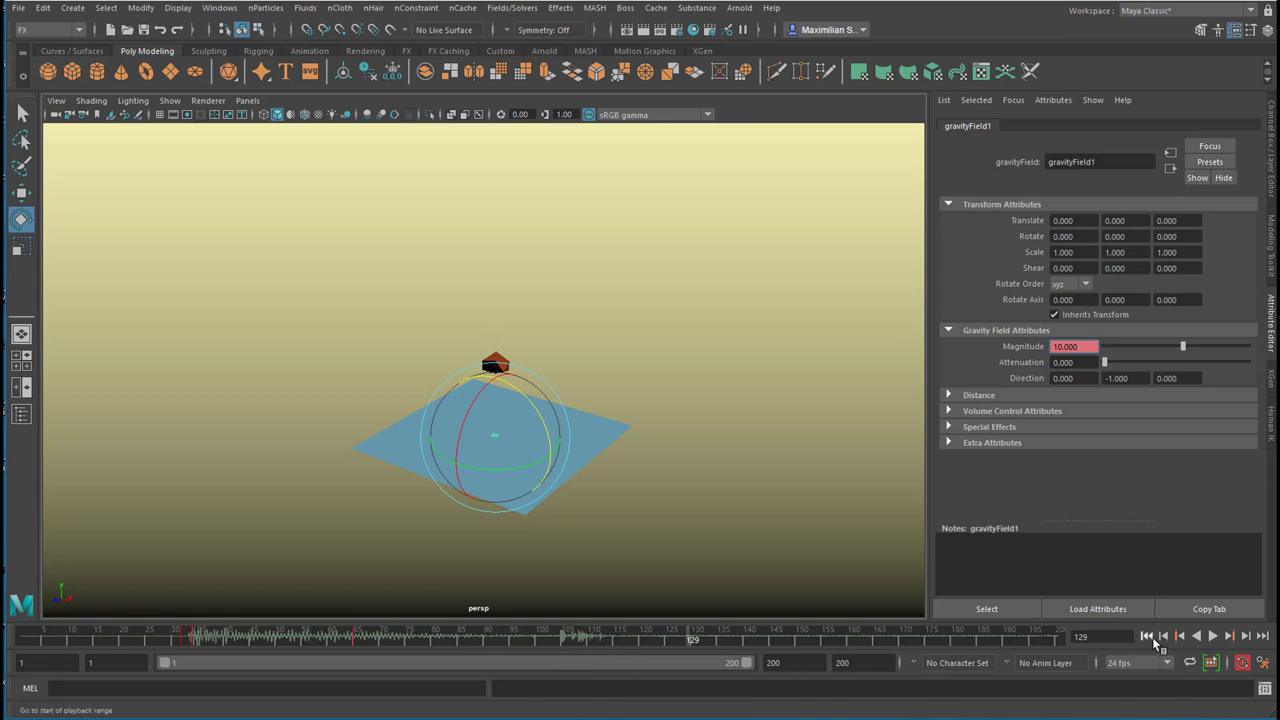
pyautogui.click(1146, 636)
pyautogui.click(1212, 636)
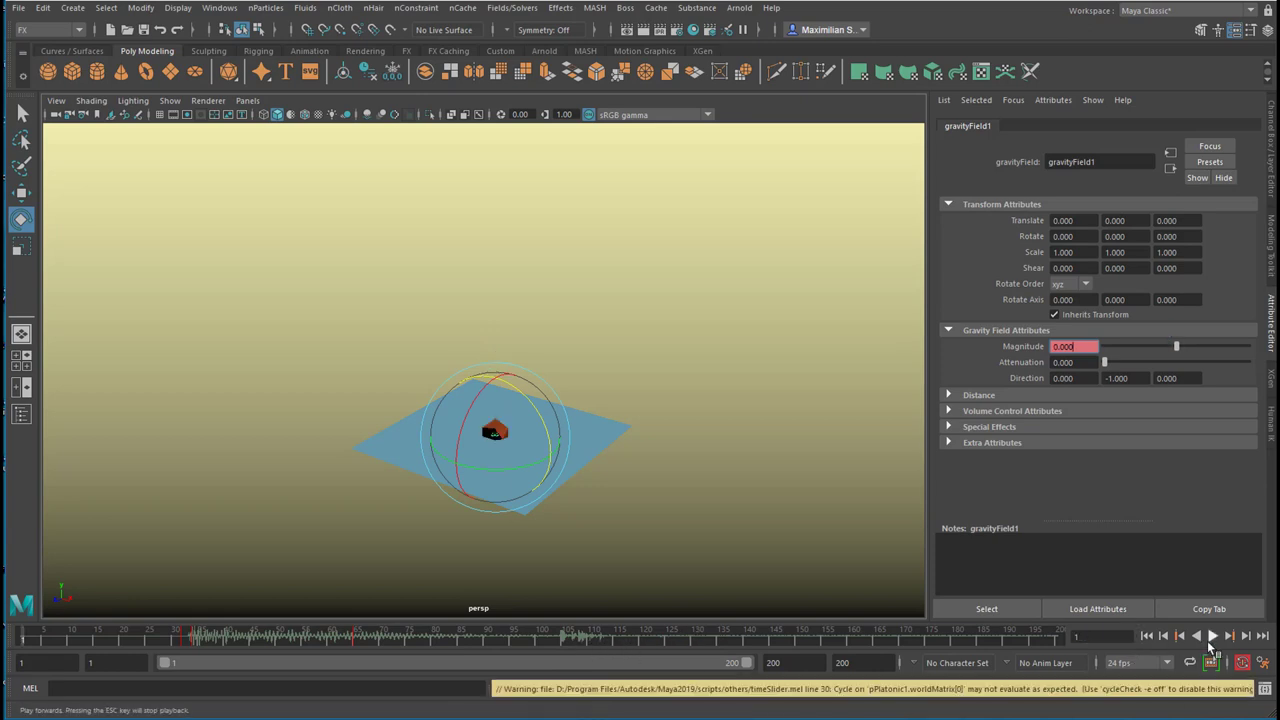
pyautogui.click(1212, 636)
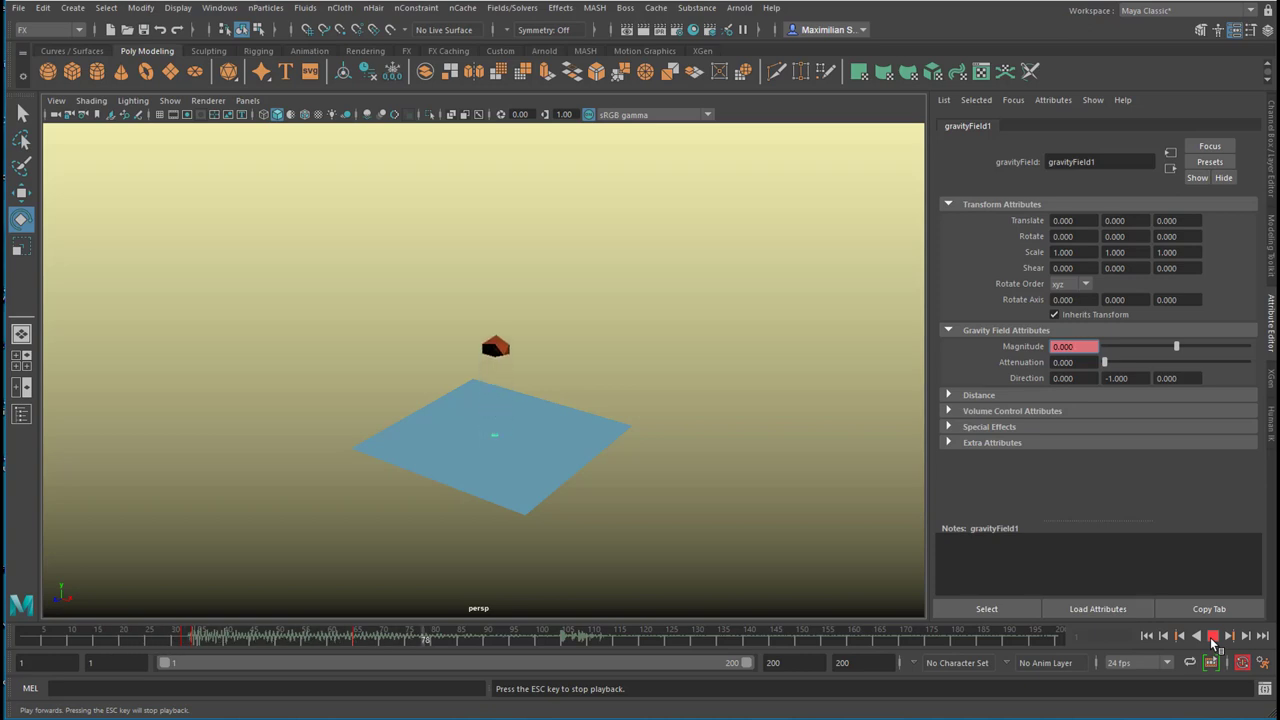
pyautogui.click(1212, 637)
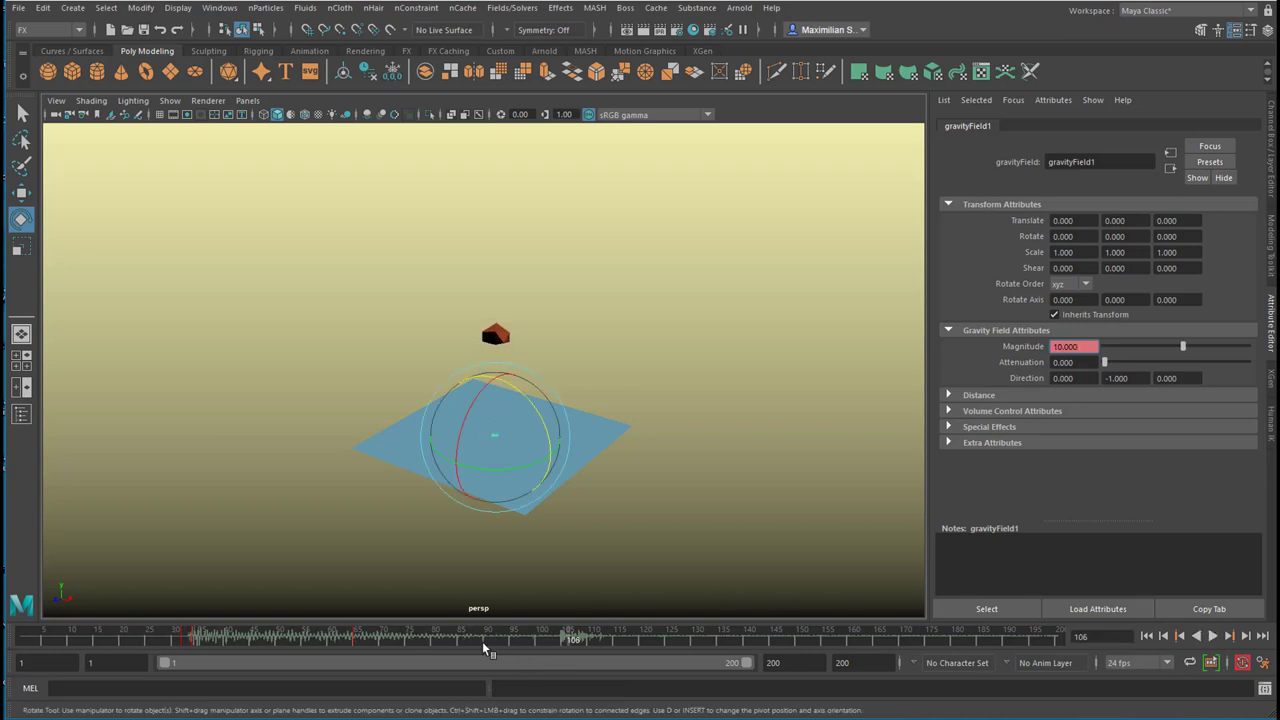
pyautogui.click(1179, 637)
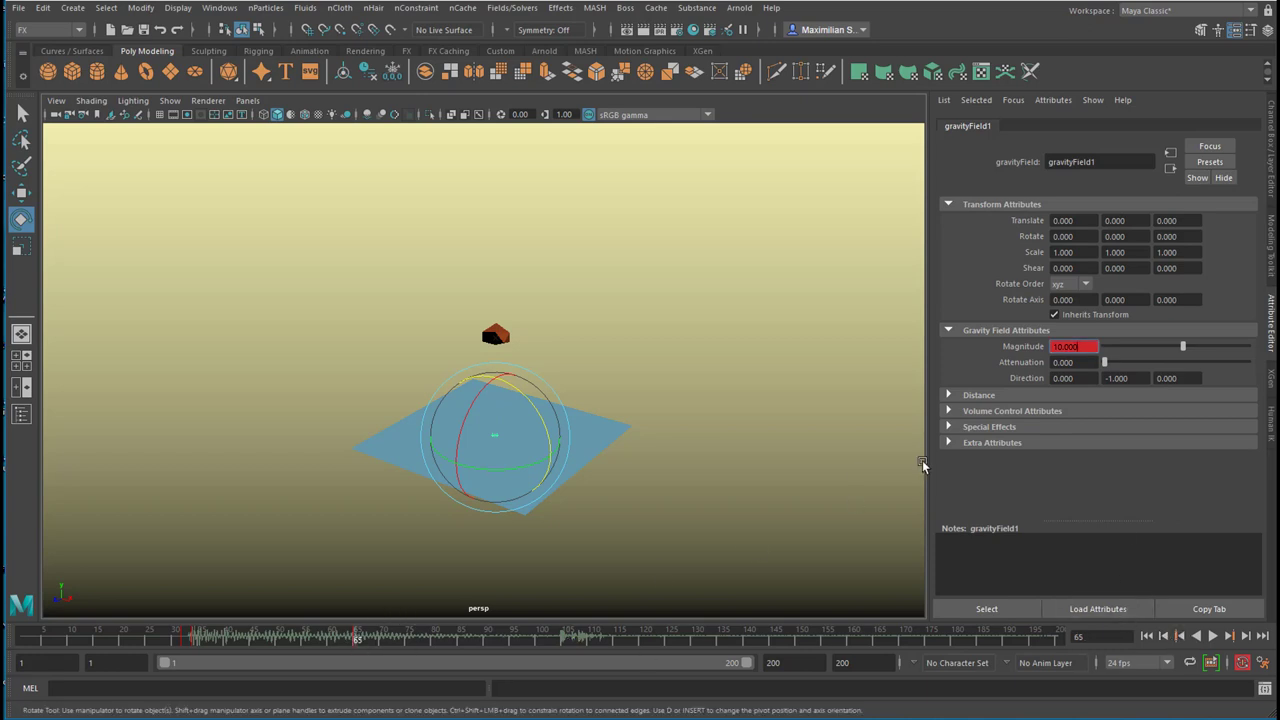
pyautogui.moveTo(1090, 346); pyautogui.dragTo(1046, 348)
# Step: Key the frame 65 Magnitude at 30 and replay the animation
pyautogui.press('Return')
pyautogui.rightClick(1079, 347)
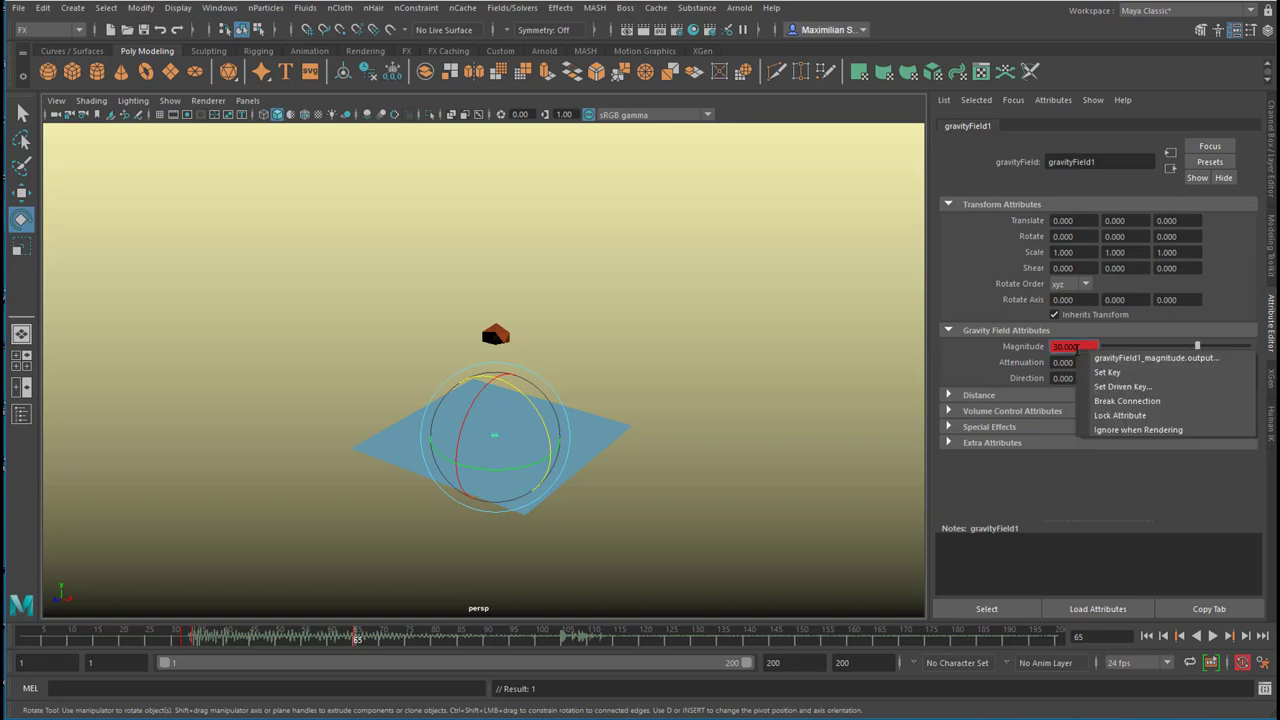
pyautogui.click(1106, 372)
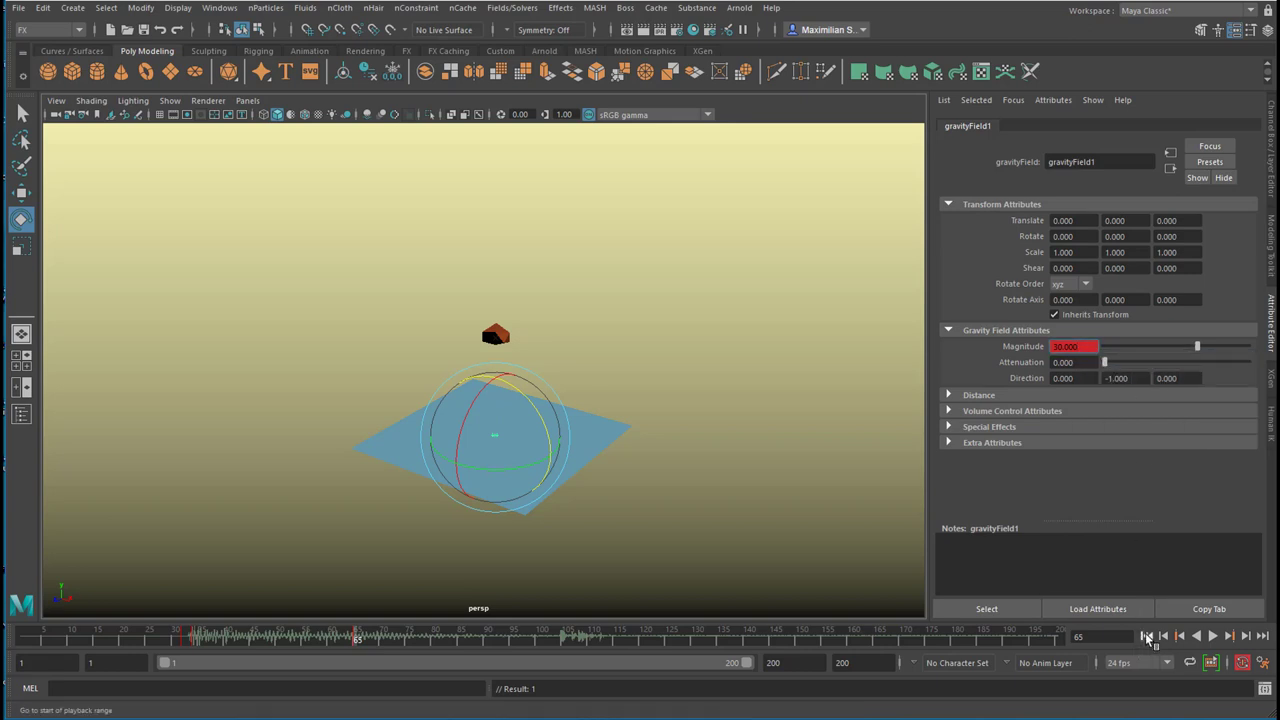
pyautogui.click(1146, 635)
pyautogui.click(1213, 636)
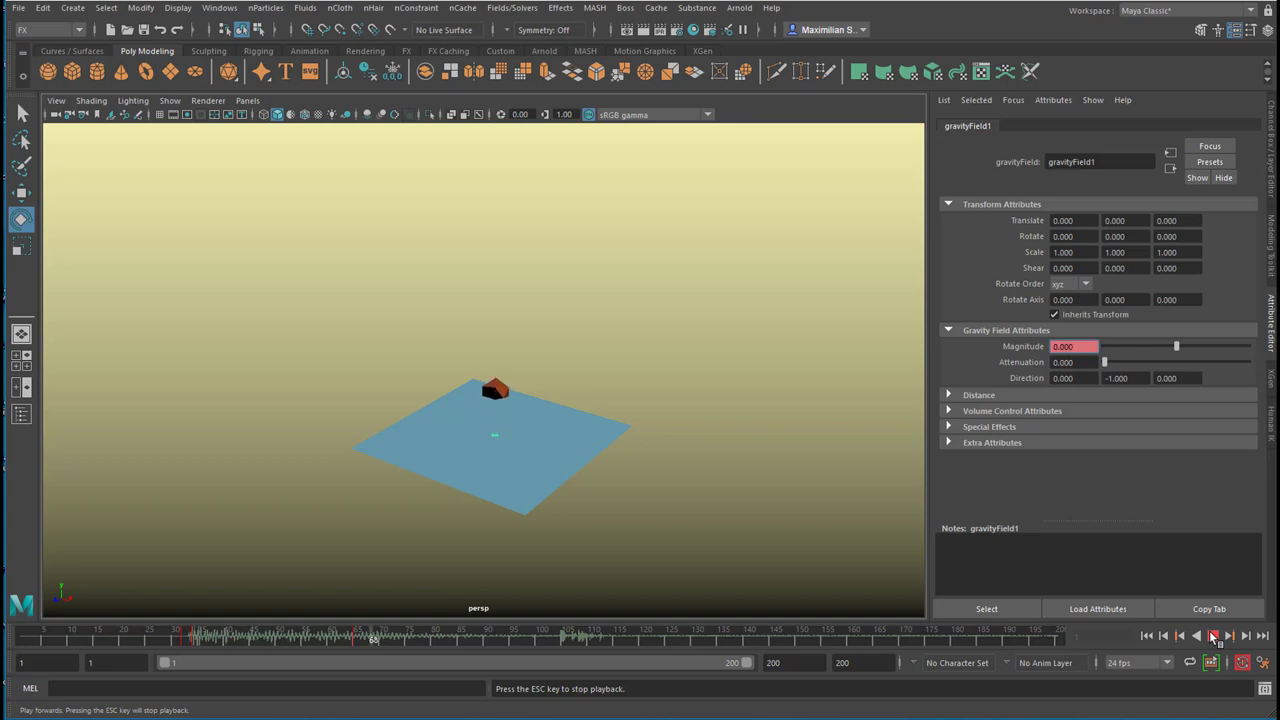
pyautogui.click(1213, 636)
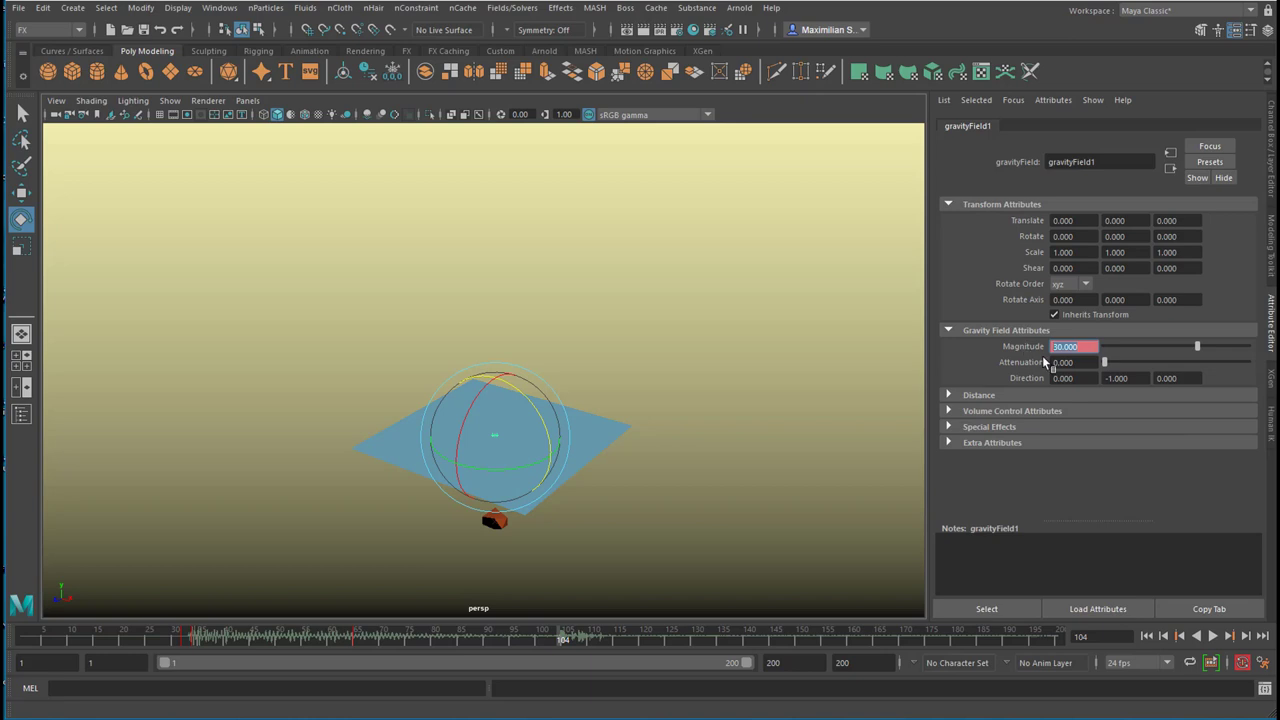
# Step: Undo that change, try a Magnitude of 25, and play it back
pyautogui.hotkey('ctrl', 'z')
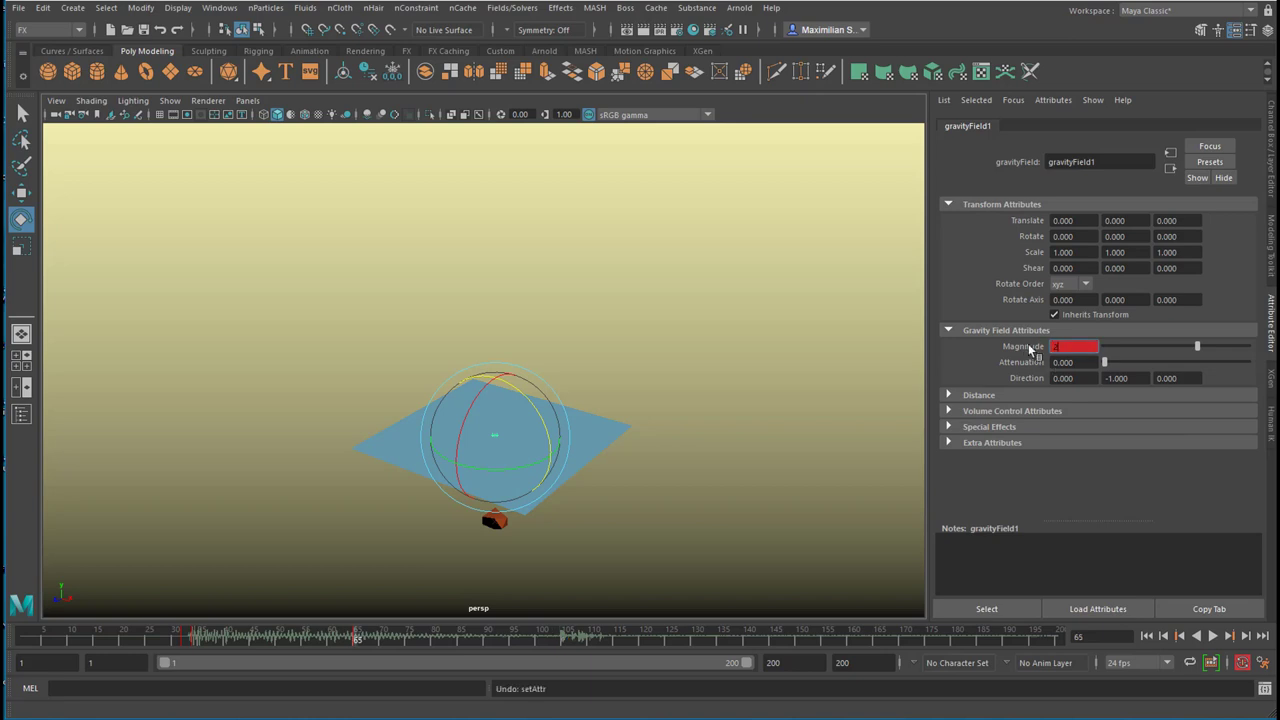
pyautogui.press('Return')
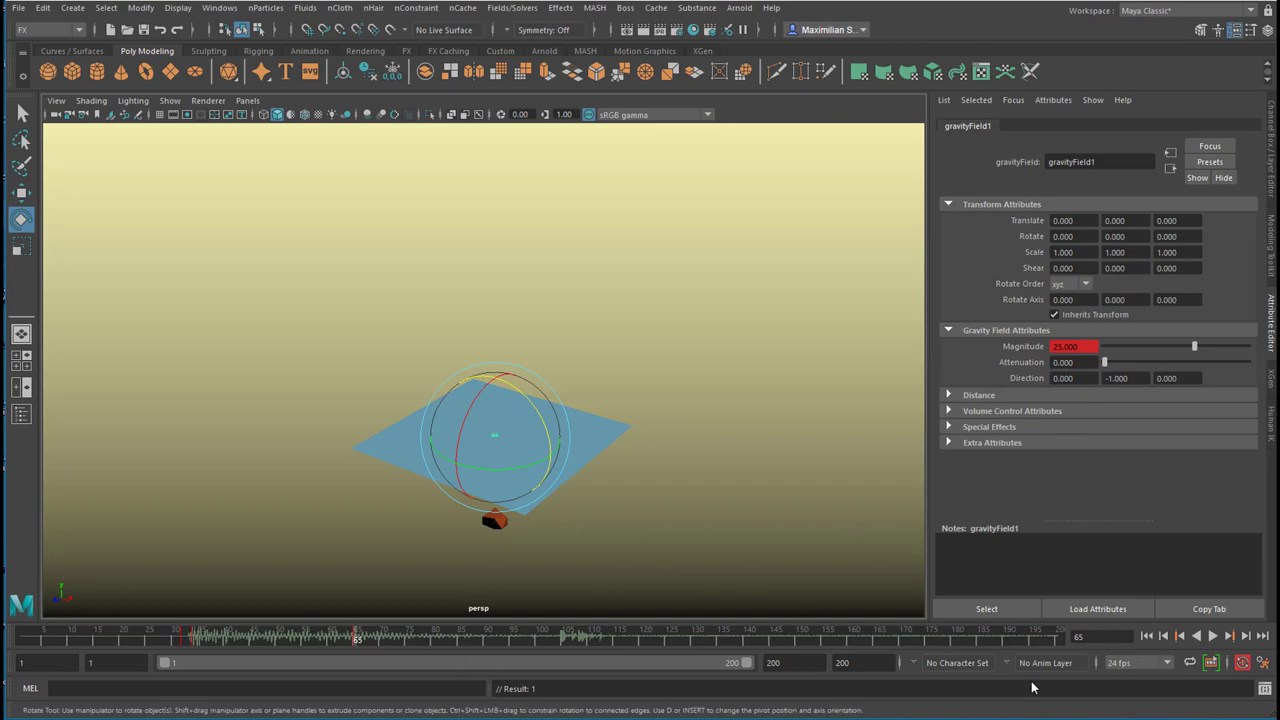
pyautogui.click(1212, 636)
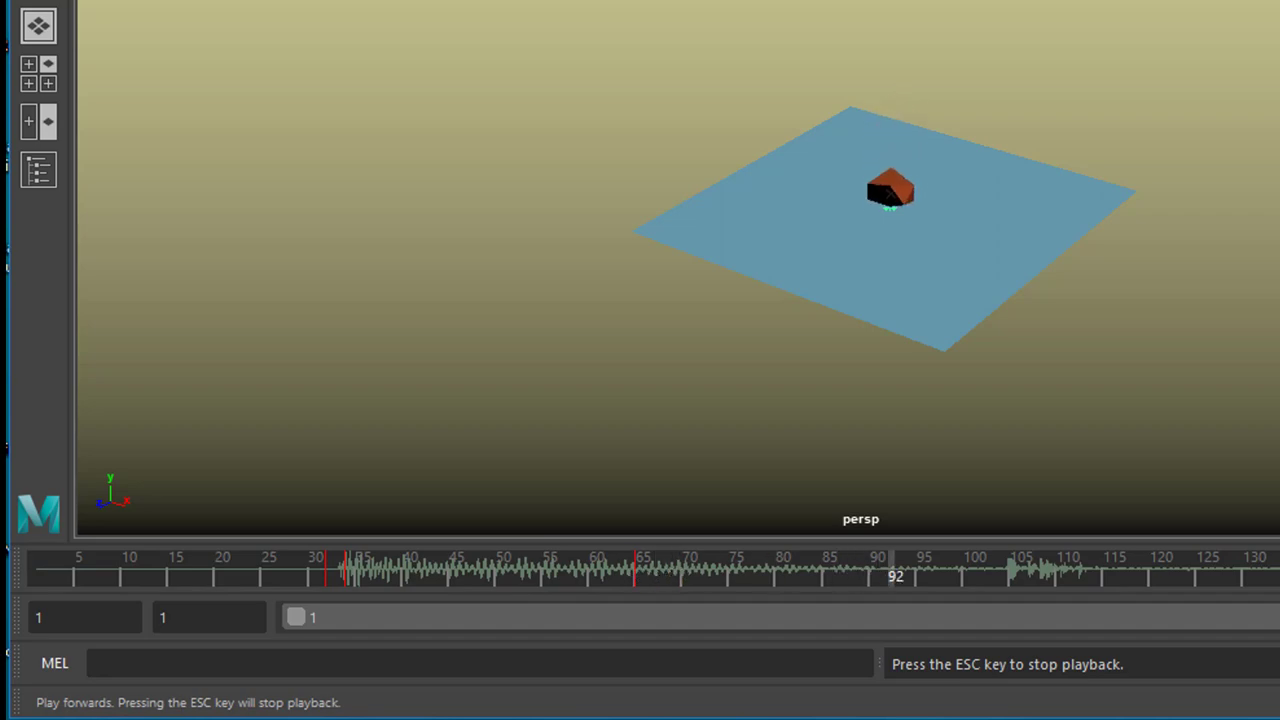
pyautogui.press('Escape')
# Step: Try Magnitude 22, settle on 0, play back, and rewind to the start
pyautogui.write('22')
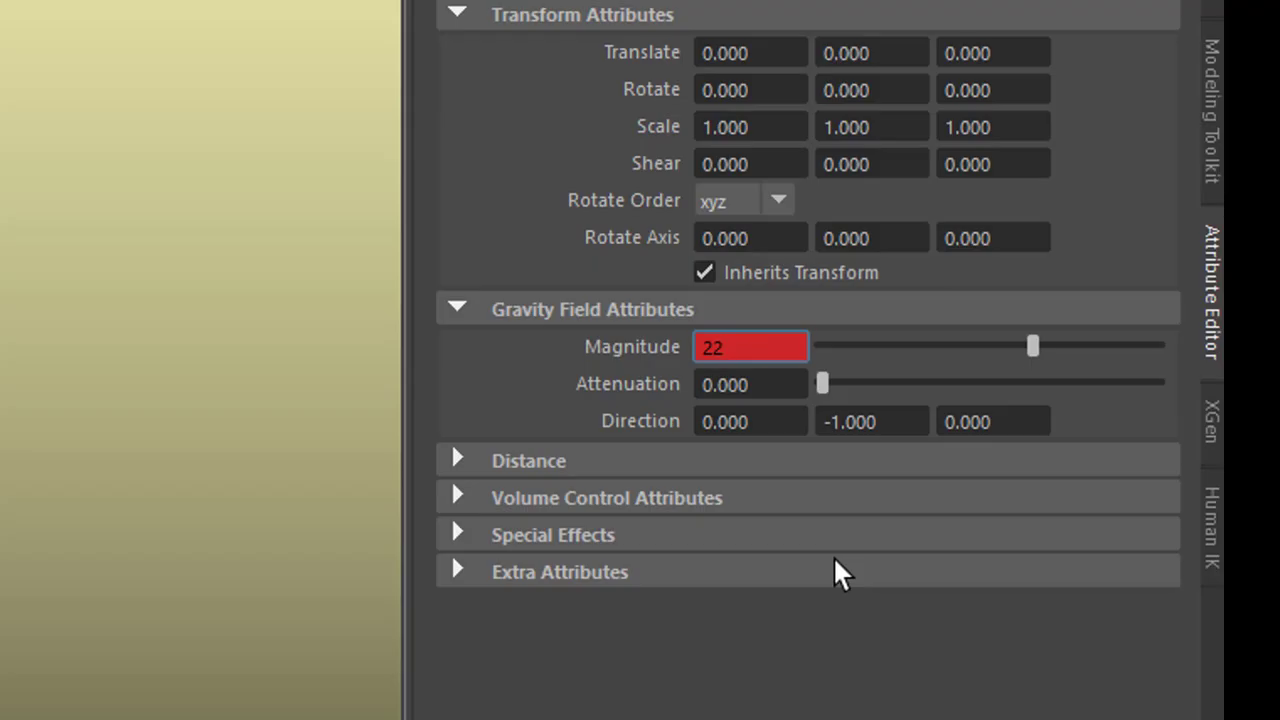
pyautogui.press('Return')
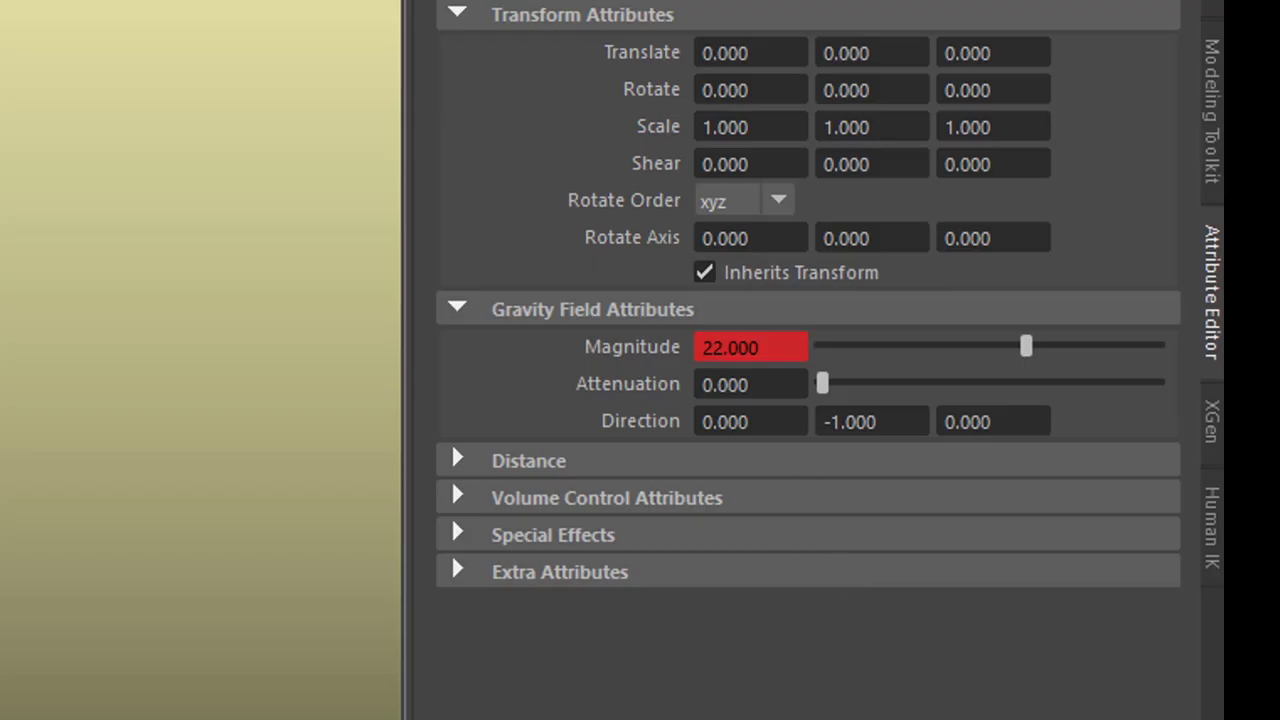
pyautogui.write('0')
pyautogui.press('Return')
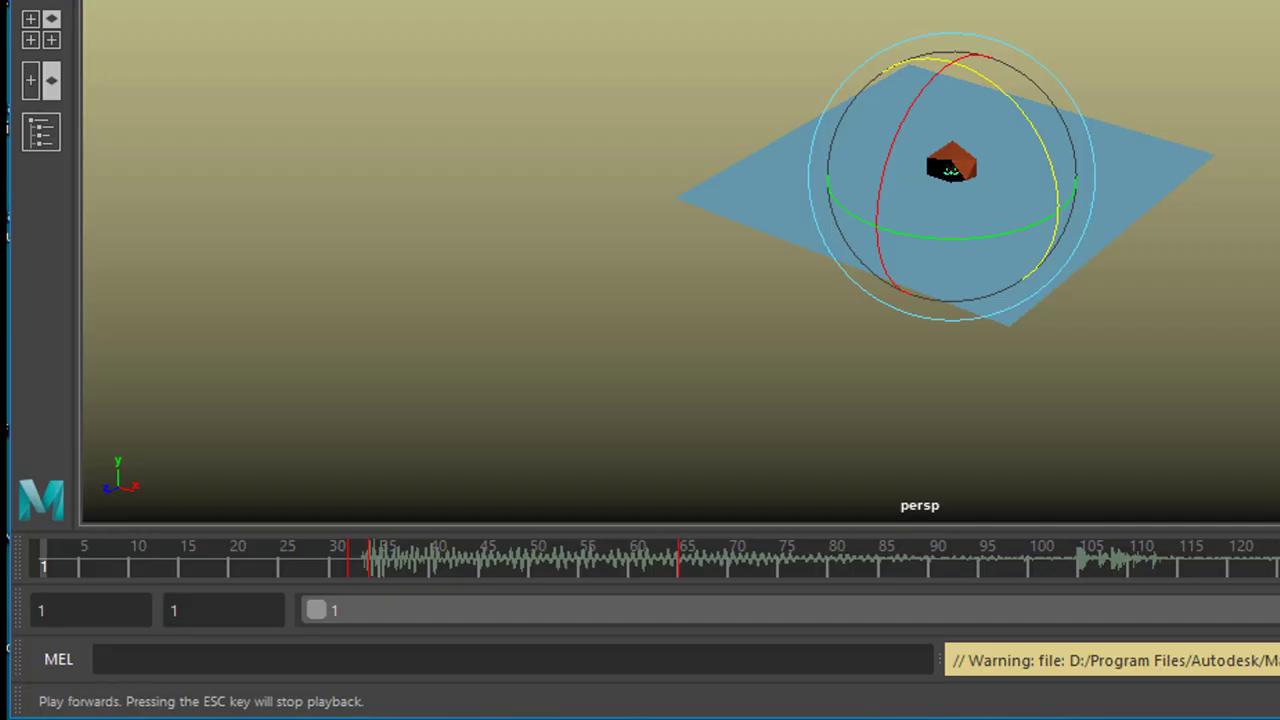
pyautogui.hotkey('alt', 'v')
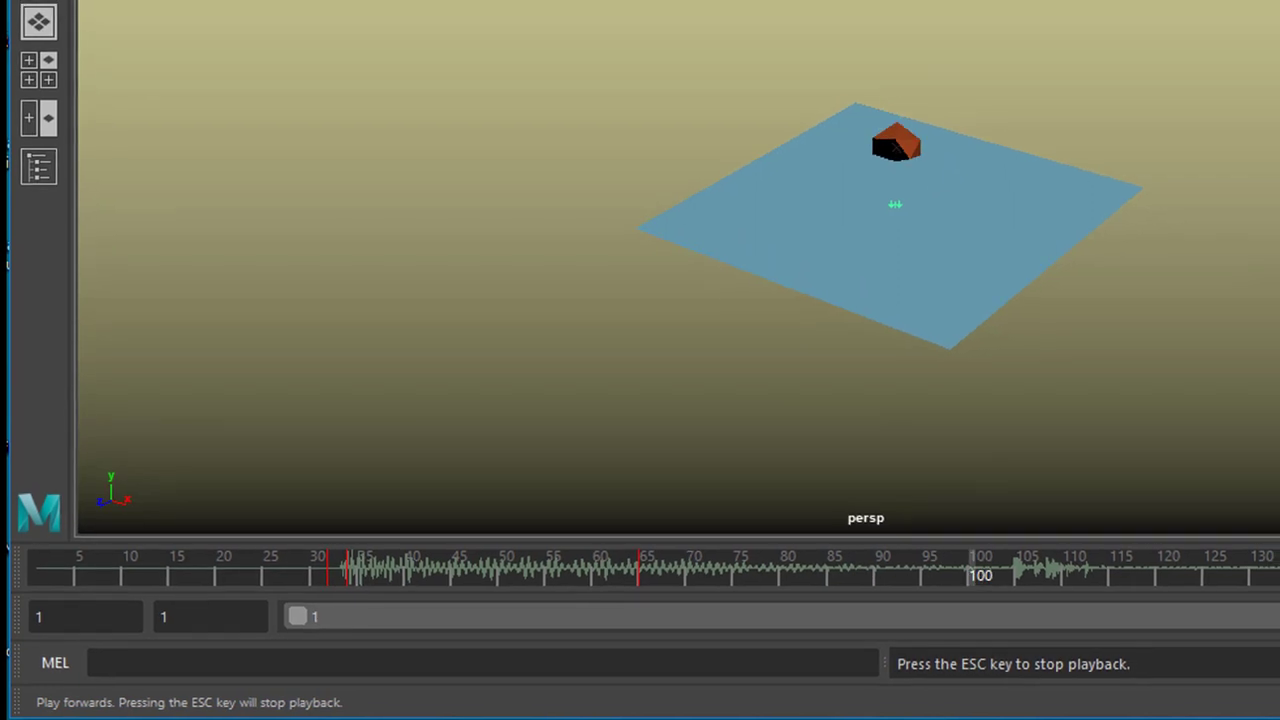
pyautogui.press('Escape')
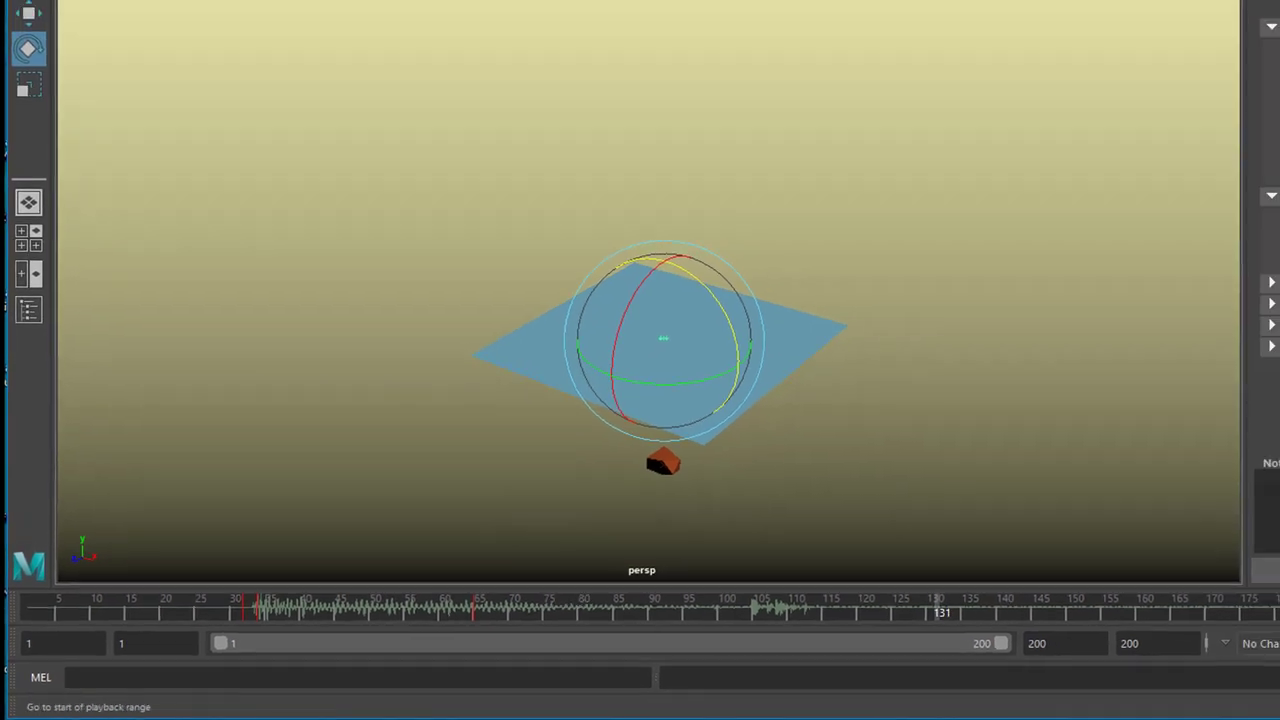
pyautogui.click(1275, 598)
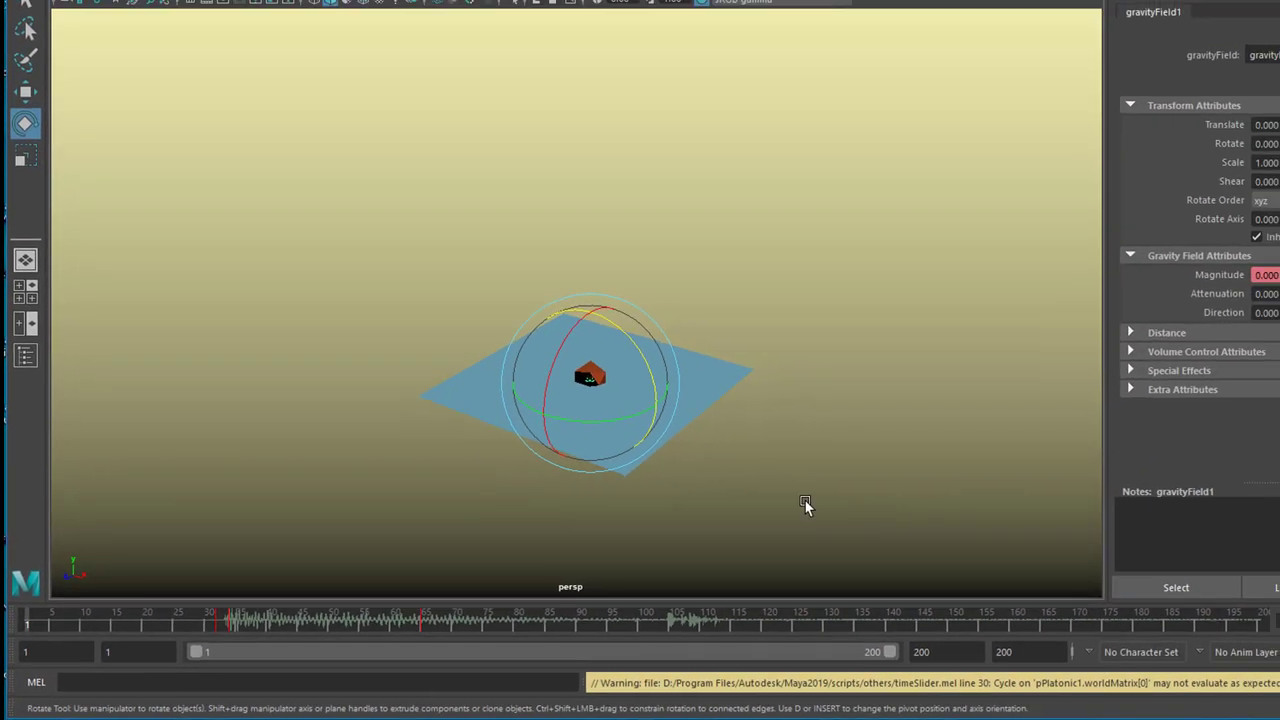
# Step: Select pPlane1 and make it a passive rigid body, rigidBody2
pyautogui.keyDown('alt'); pyautogui.moveTo(740, 455); pyautogui.dragTo(987, 431, button='right'); pyautogui.keyUp('alt')
pyautogui.keyDown('alt'); pyautogui.moveTo(899, 458); pyautogui.dragTo(674, 320); pyautogui.keyUp('alt')
pyautogui.click(662, 315)
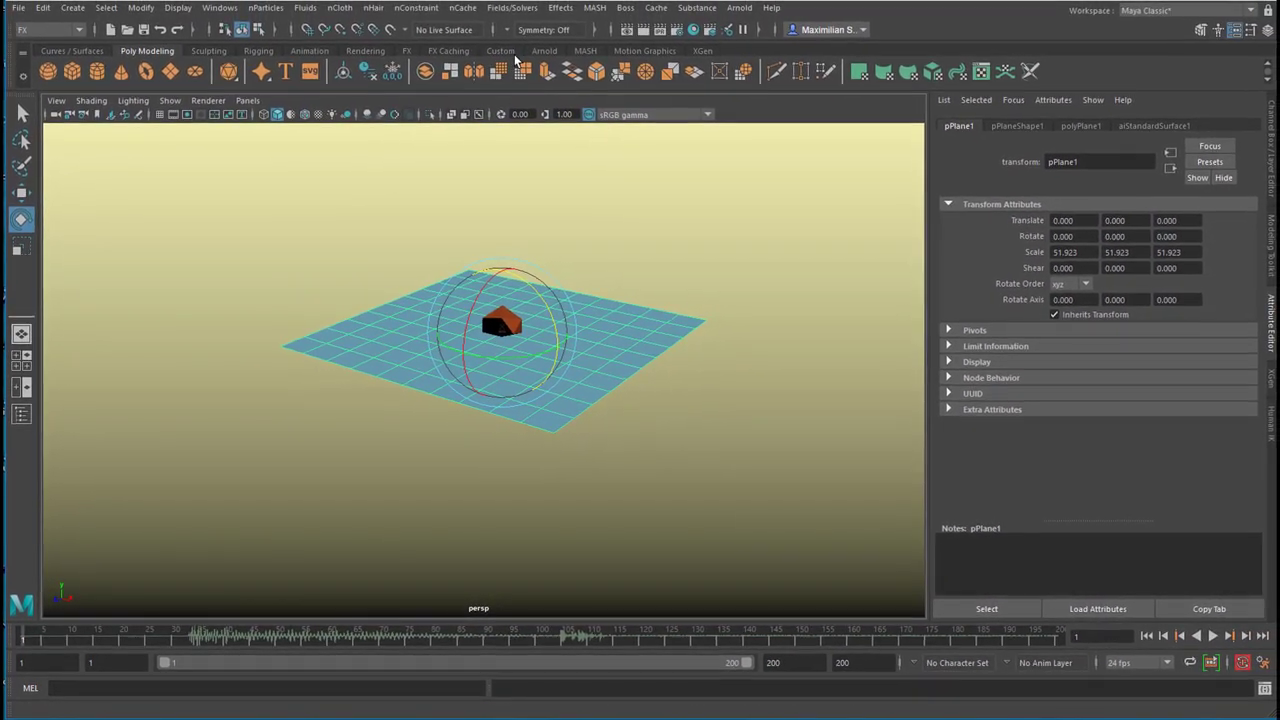
pyautogui.click(512, 8)
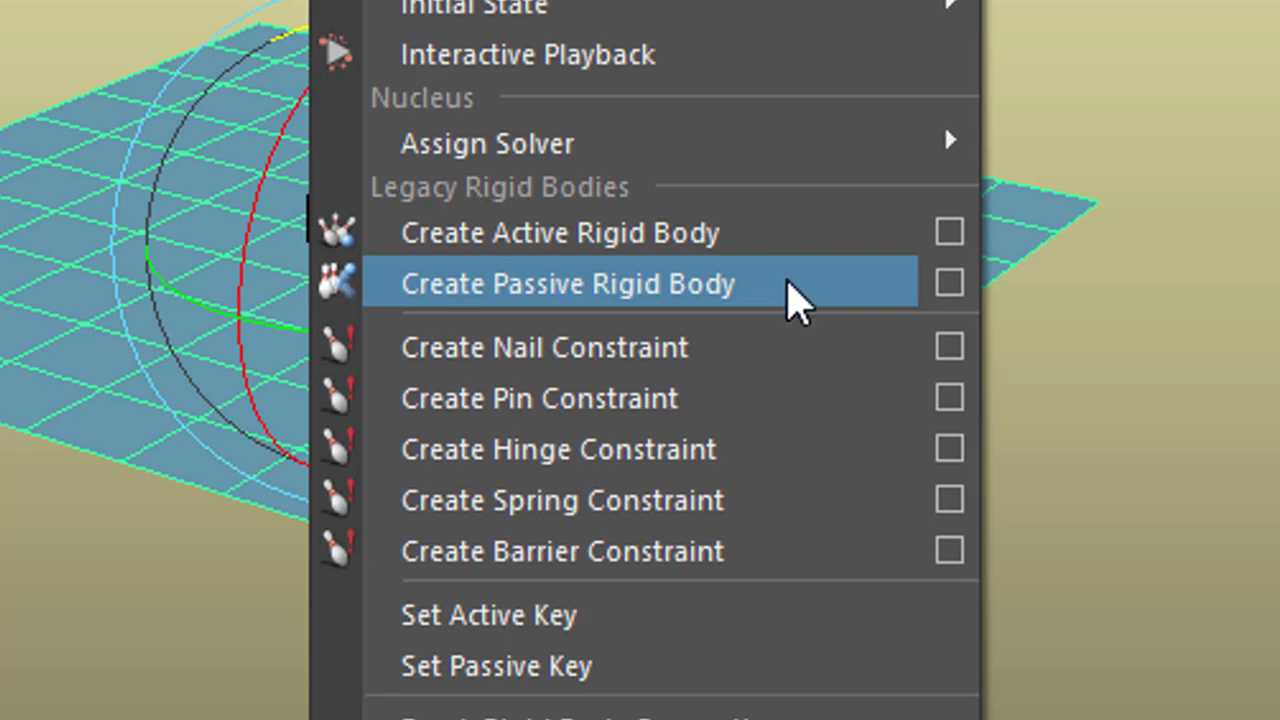
pyautogui.click(789, 290)
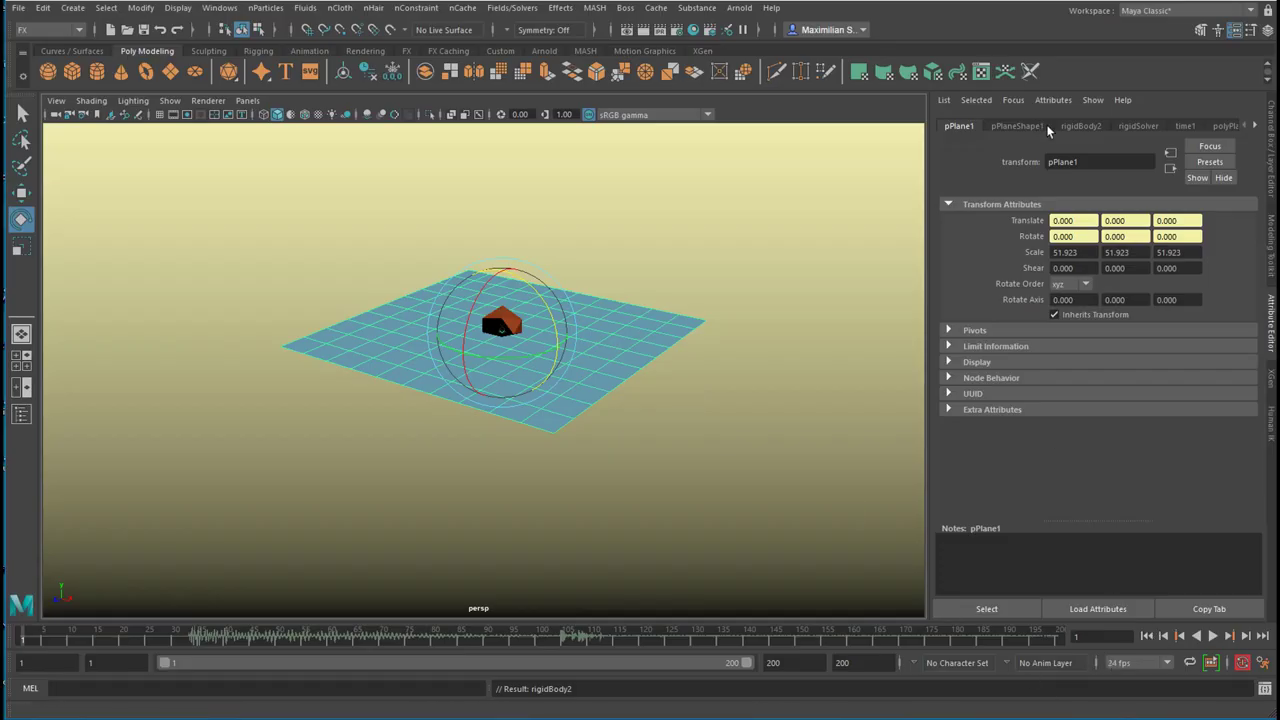
# Step: Play the simulation from a closer, lower view to see the rock land on the blue floor
pyautogui.click(1213, 636)
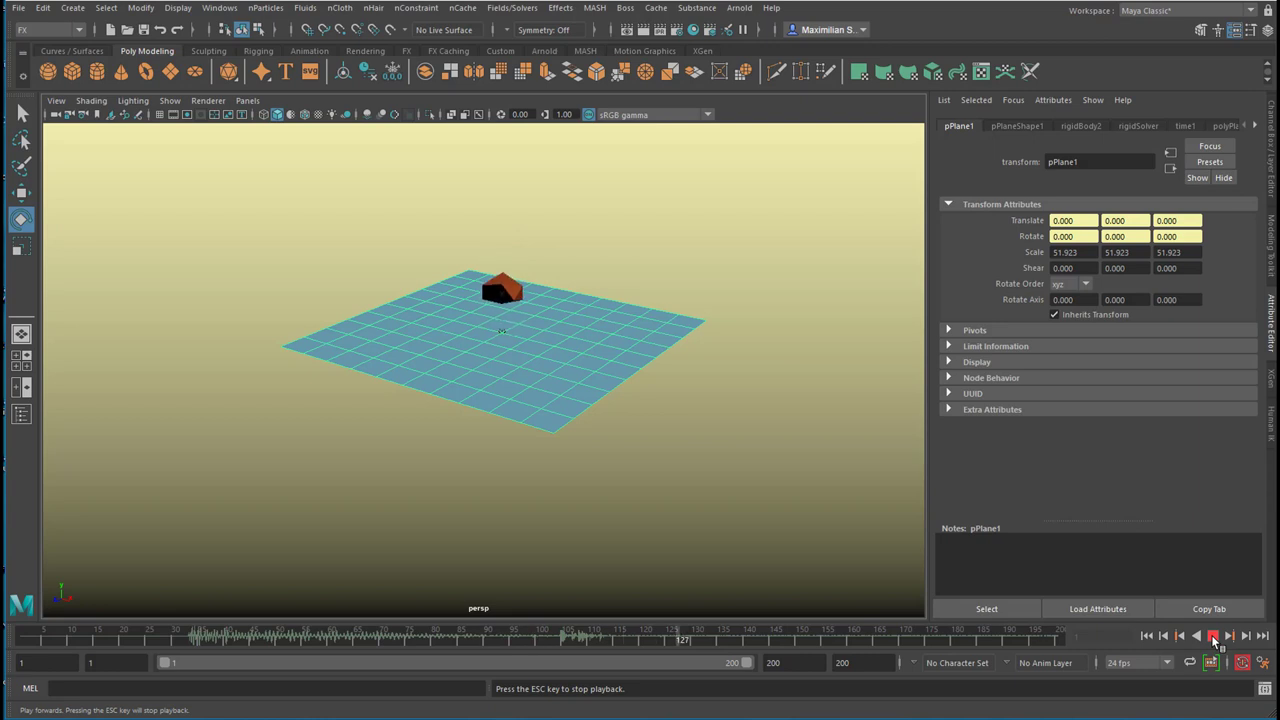
pyautogui.click(1213, 636)
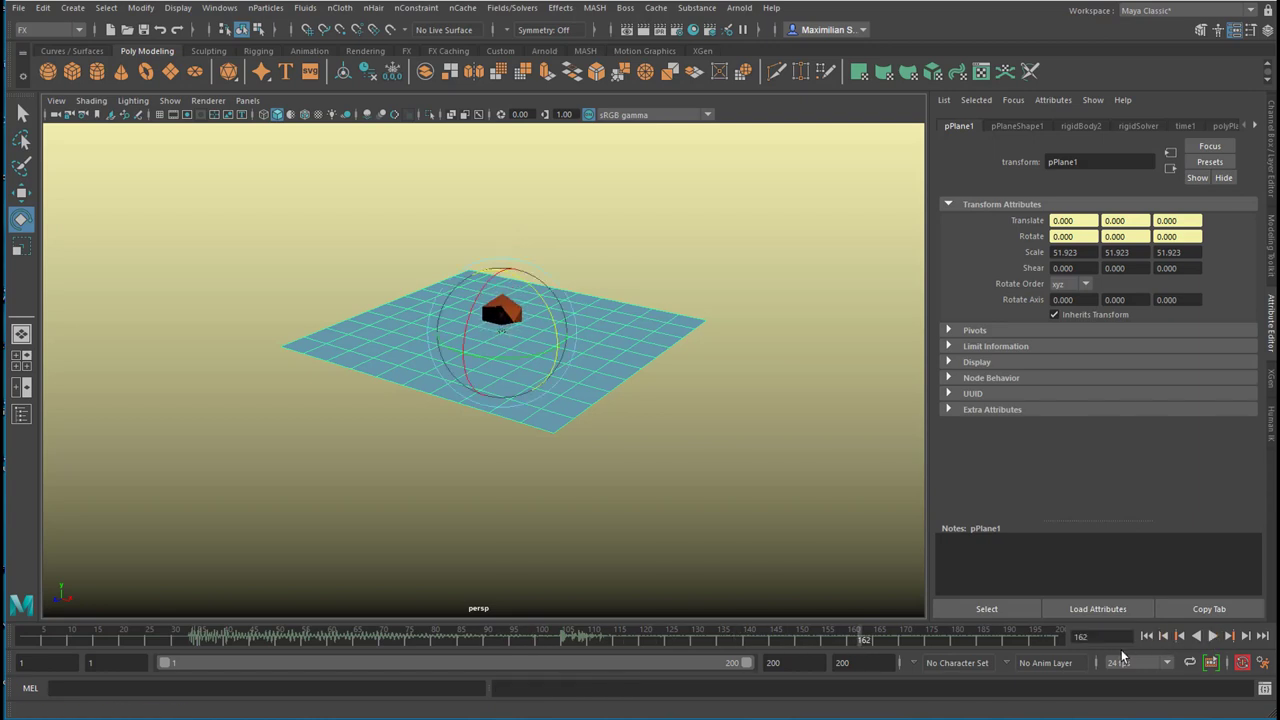
pyautogui.keyDown('alt'); pyautogui.moveTo(352, 477); pyautogui.dragTo(738, 486, button='right'); pyautogui.keyUp('alt')
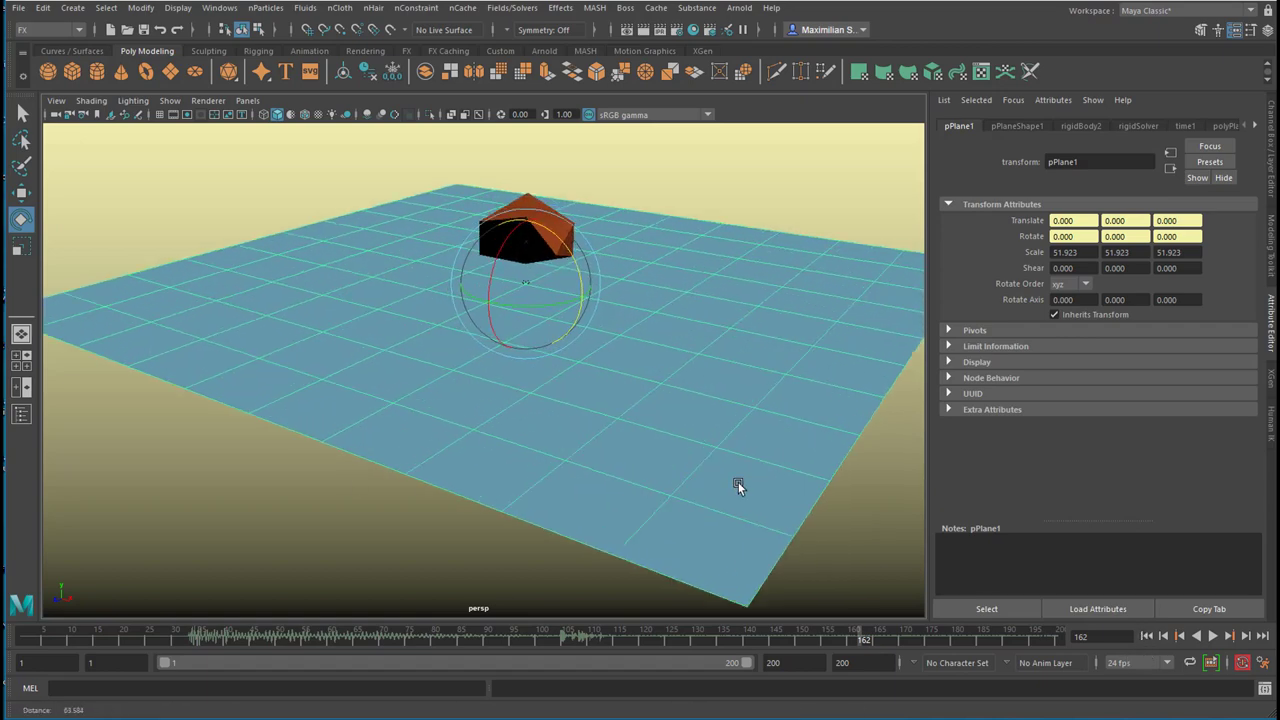
pyautogui.keyDown('alt'); pyautogui.moveTo(738, 486); pyautogui.dragTo(880, 549); pyautogui.keyUp('alt')
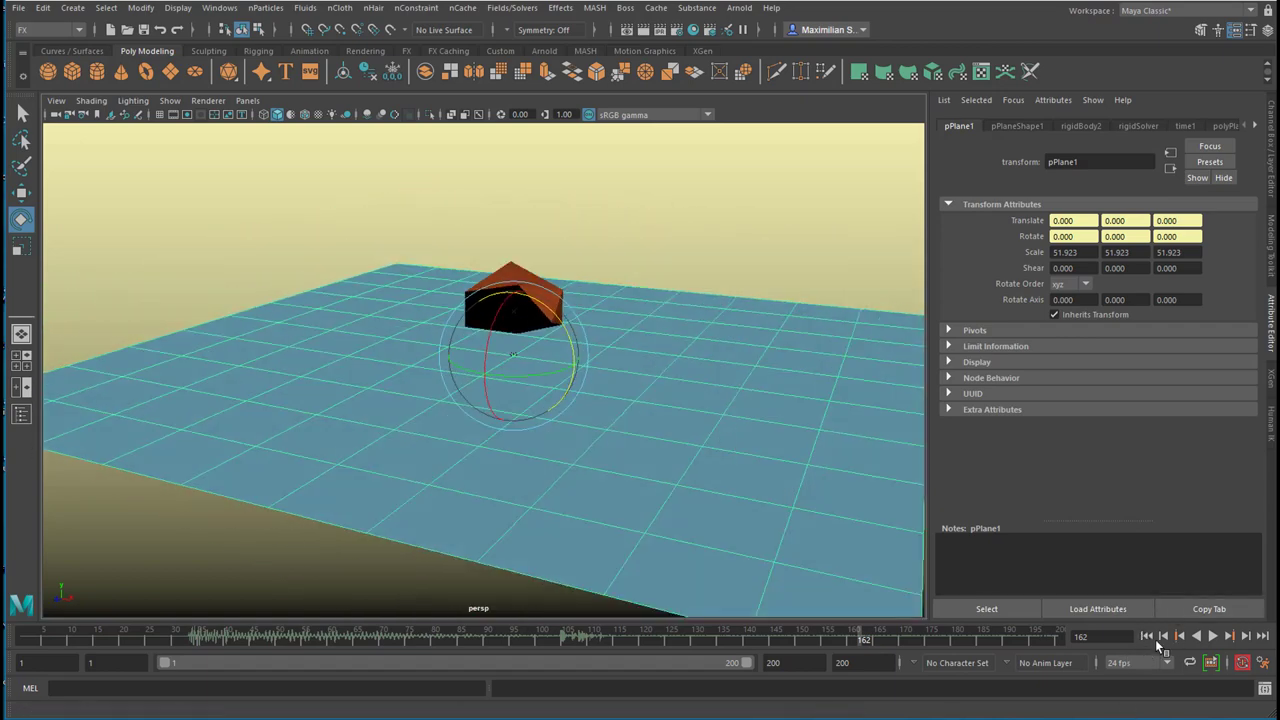
pyautogui.click(1213, 636)
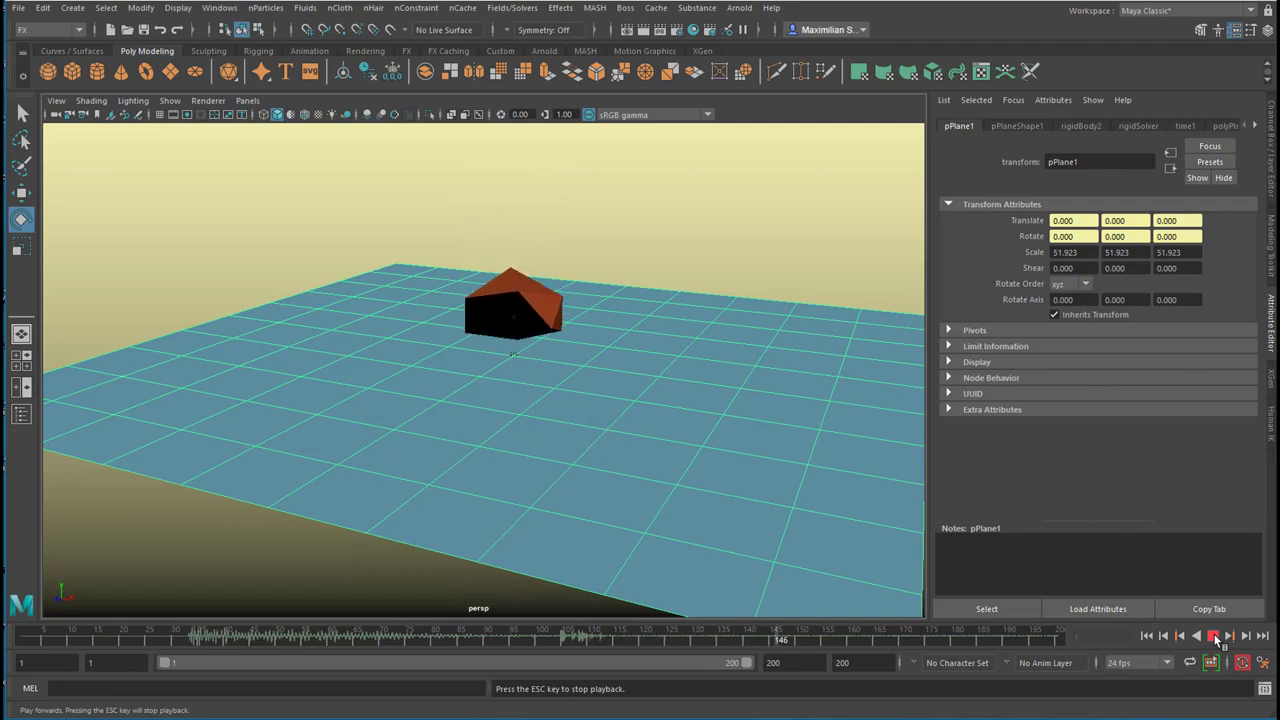
pyautogui.click(1213, 636)
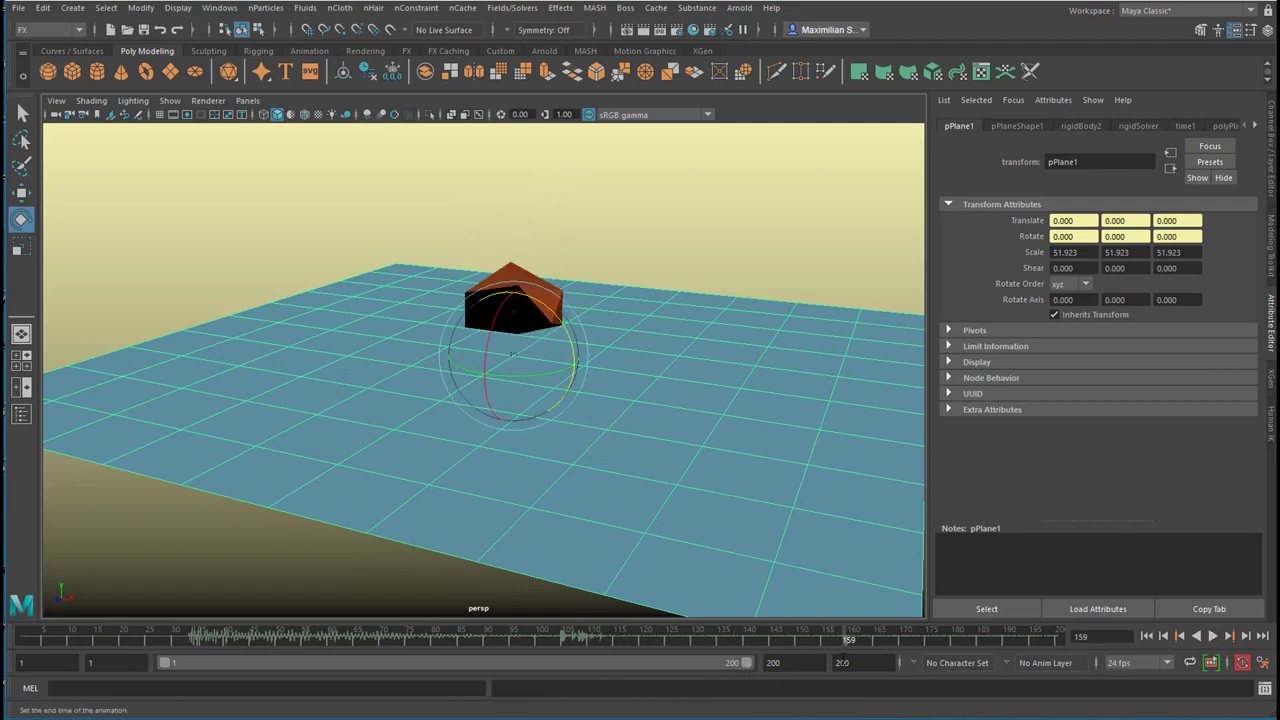
# Step: Replay the simulation from frame 1, then show pPlatonic1's rigidBody1 attributes (Mass 1, Bounciness 0.6)
pyautogui.click(1148, 636)
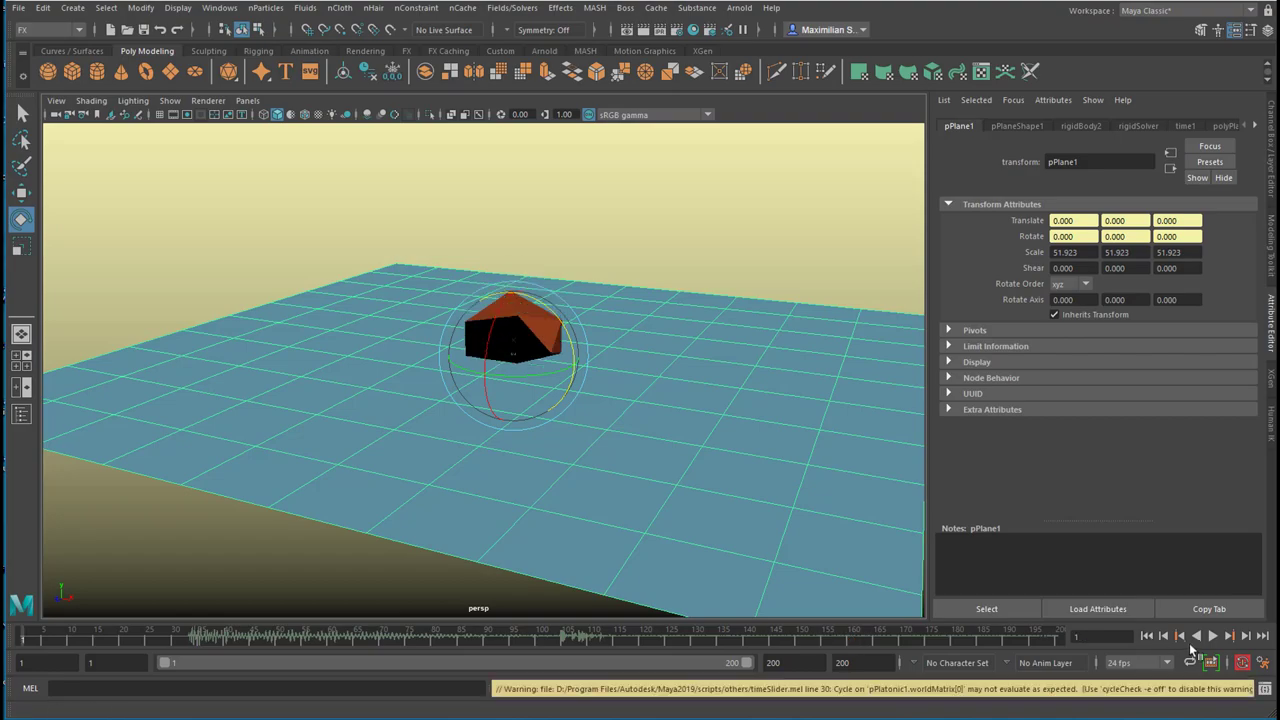
pyautogui.click(1213, 636)
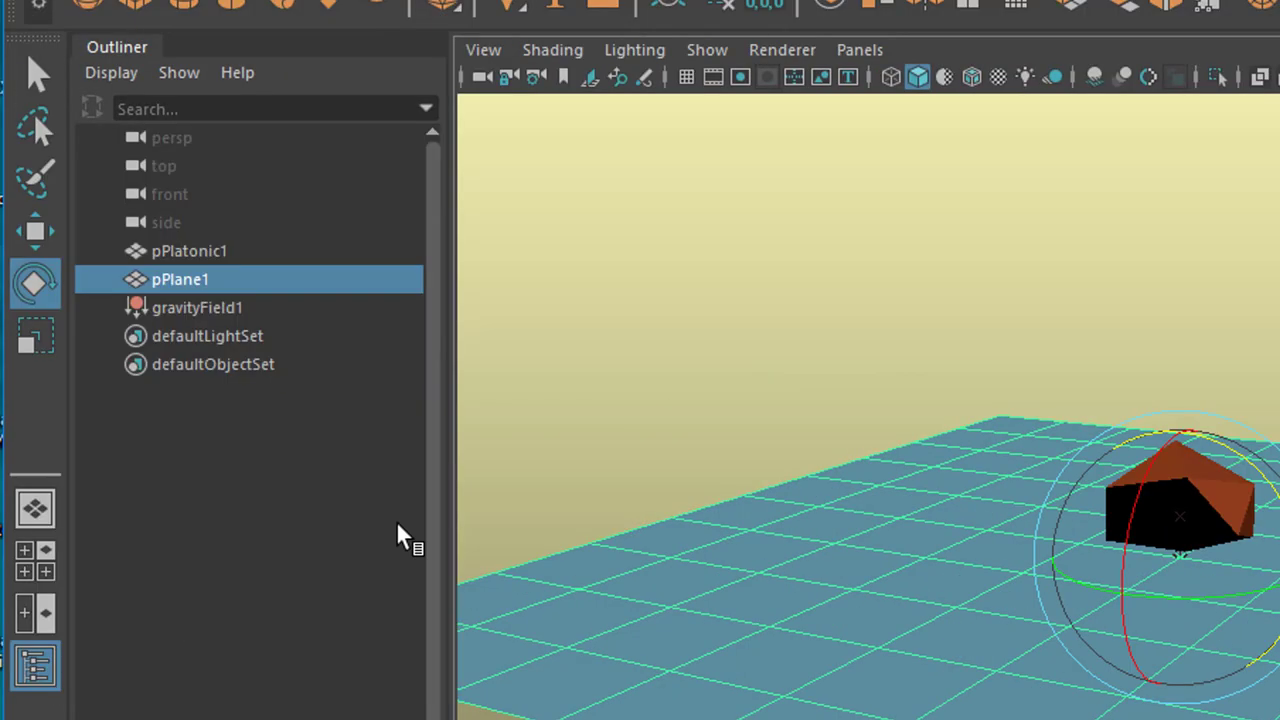
pyautogui.click(213, 252)
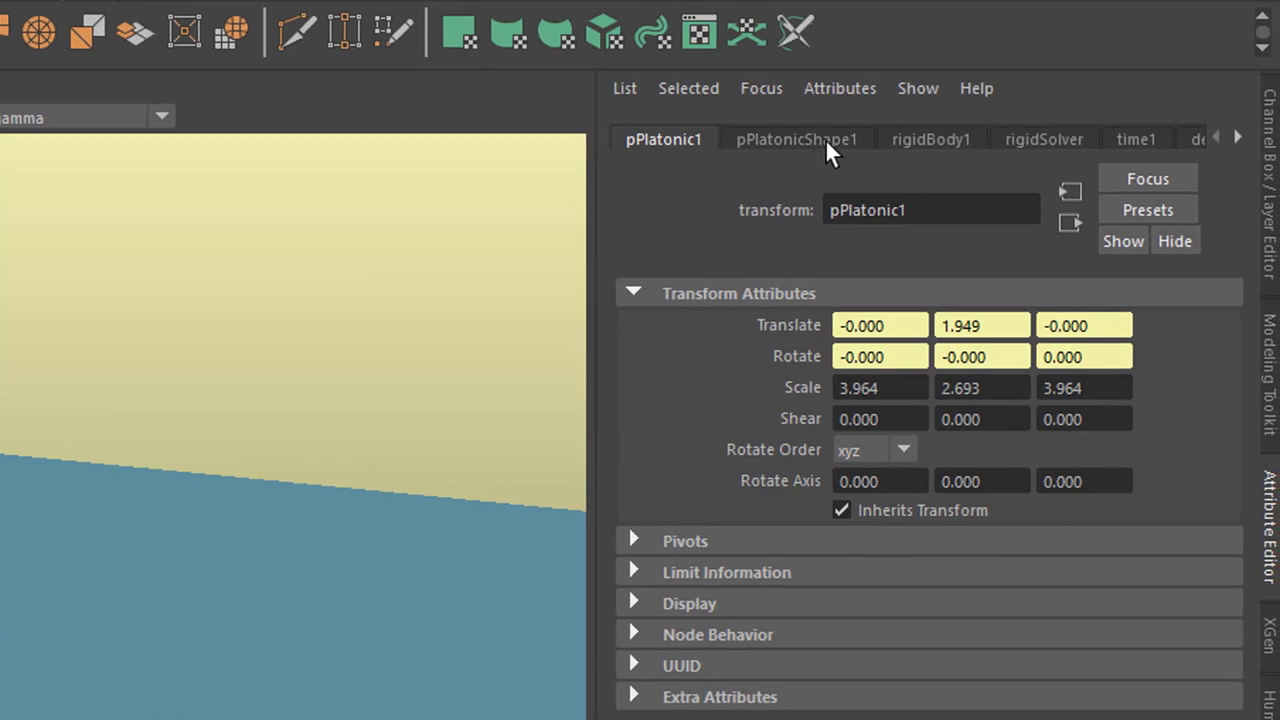
pyautogui.click(931, 137)
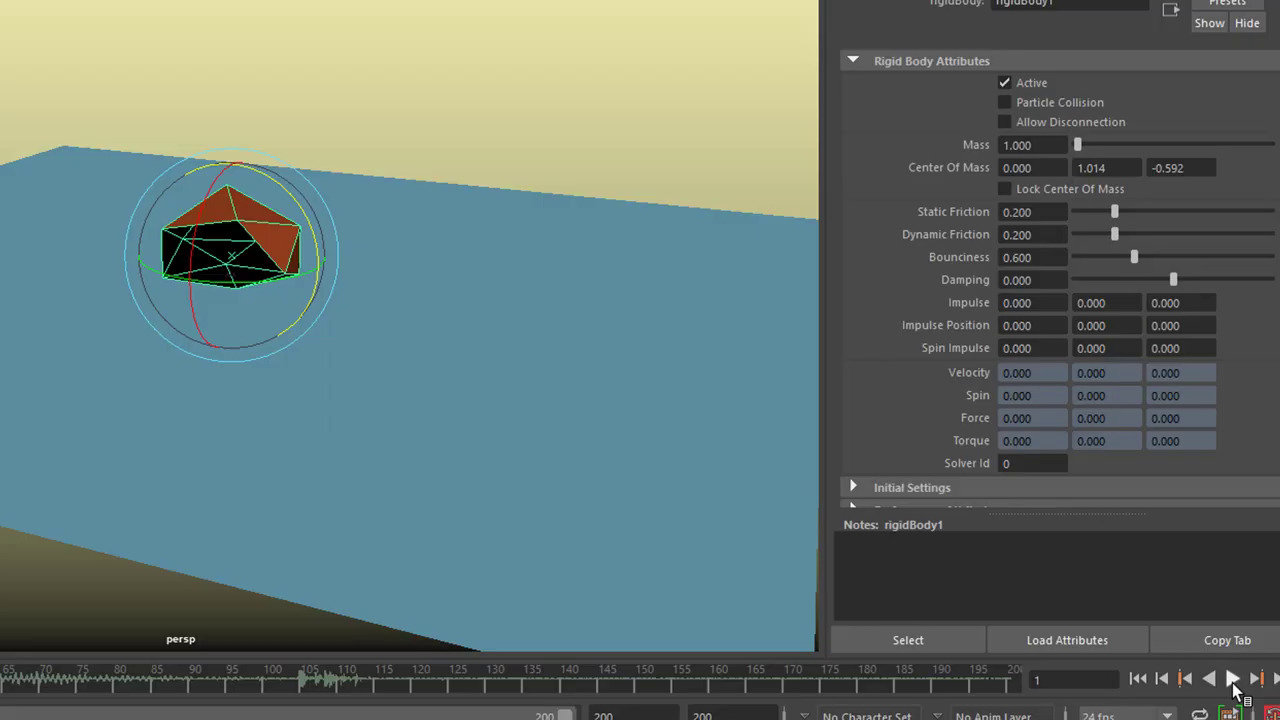
# Step: Set rigidBody1's Bounciness to 0.2 and replay the simulation to see the softer bounce
pyautogui.click(1232, 679)
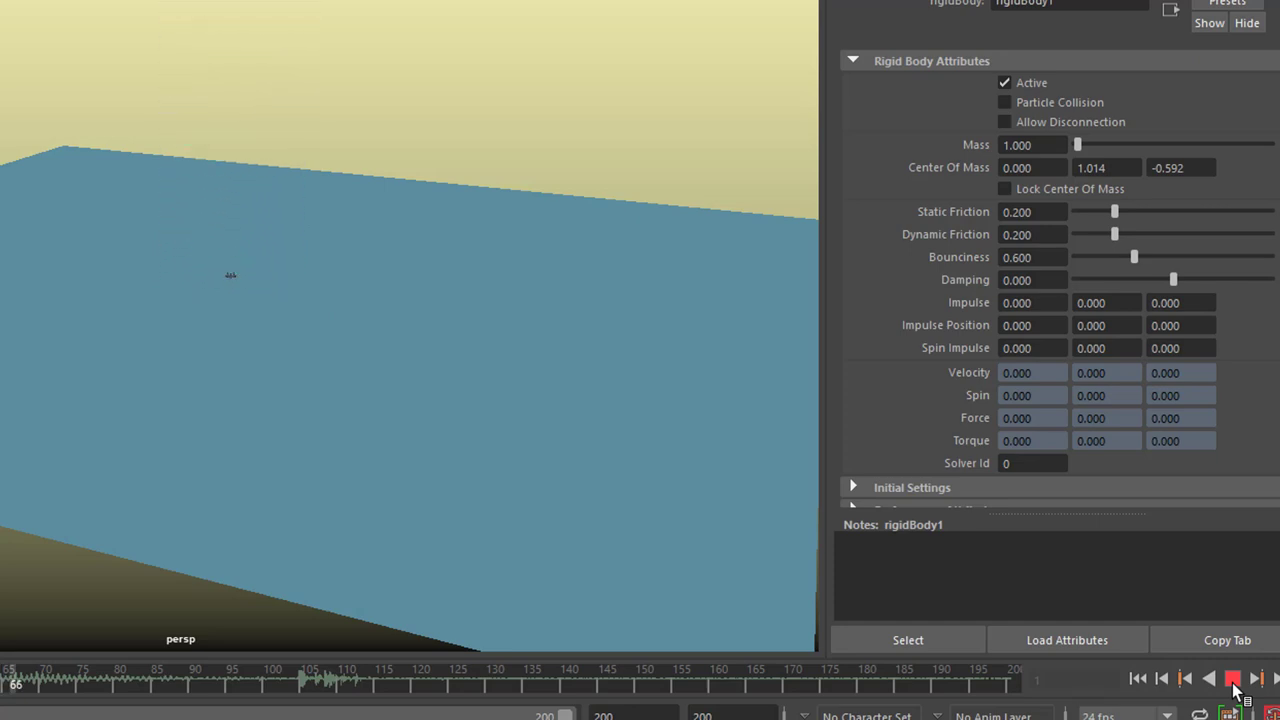
pyautogui.click(1232, 679)
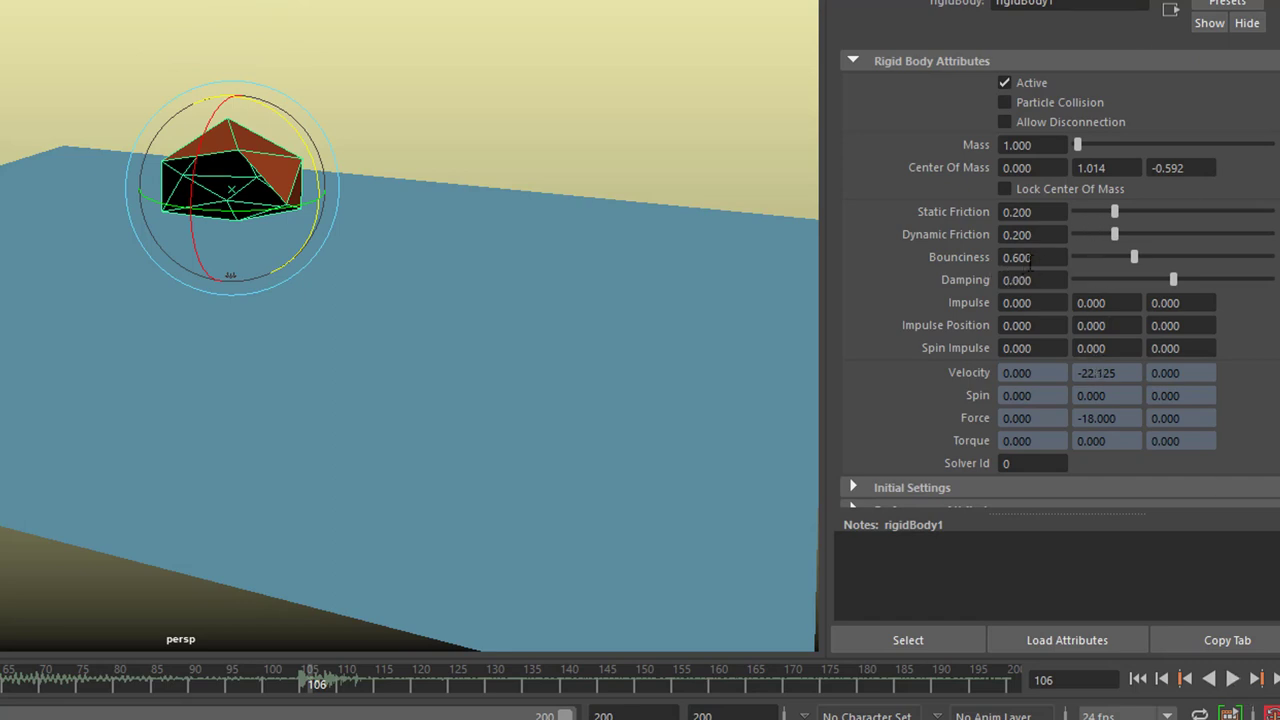
pyautogui.moveTo(1016, 262); pyautogui.dragTo(1035, 262)
pyautogui.write('2')
pyautogui.press('Return')
pyautogui.click(1232, 678)
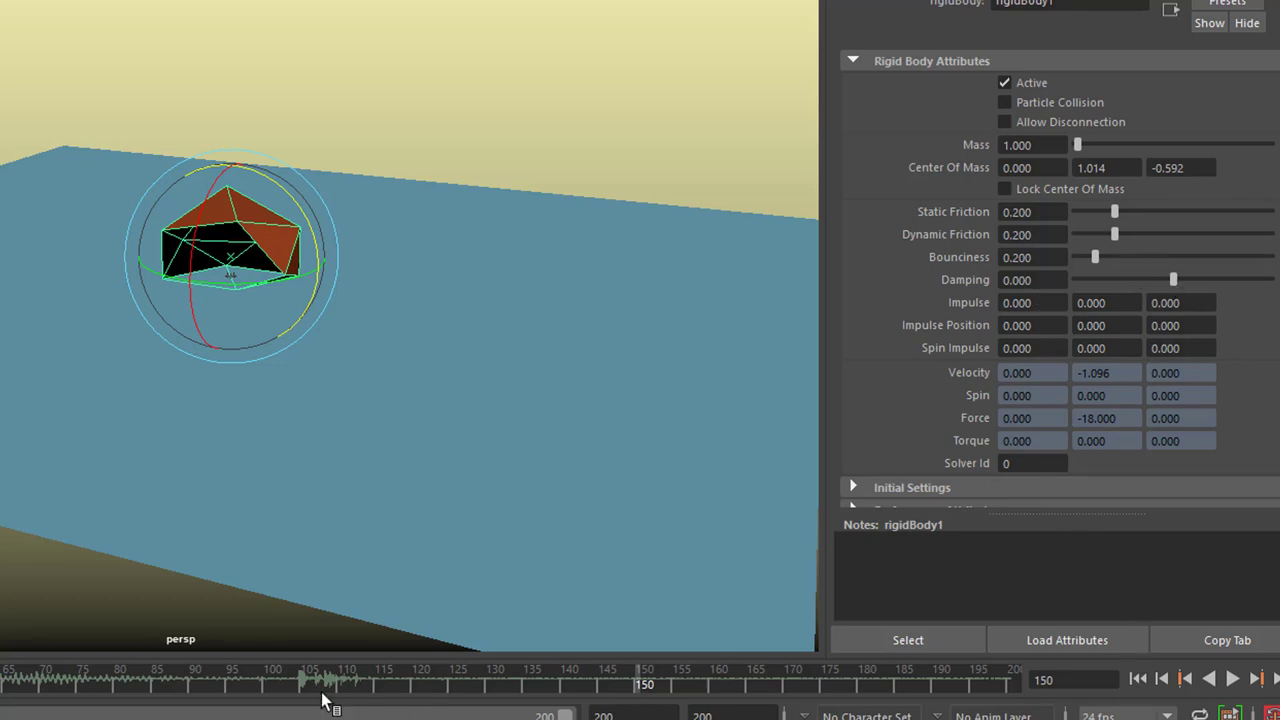
# Step: Set a key on rigidBody1's Damping at 0 on frame 105
pyautogui.click(1160, 679)
pyautogui.rightClick(1027, 279)
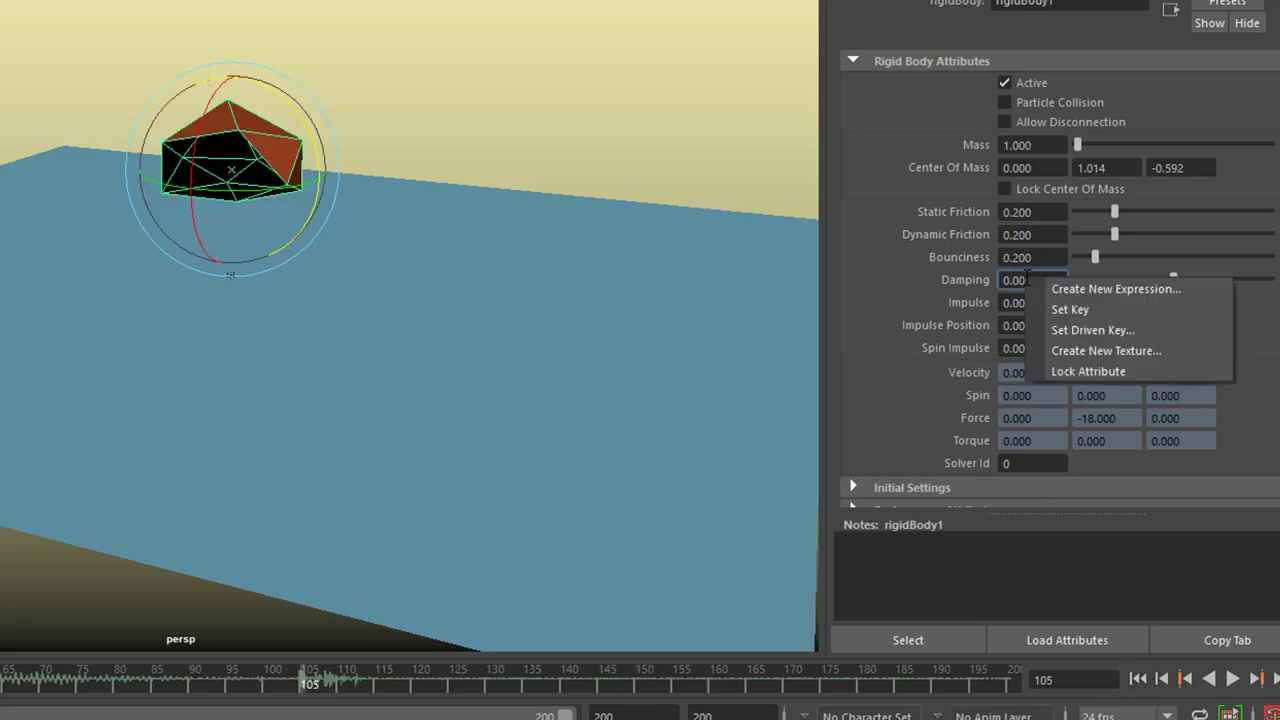
pyautogui.click(1065, 311)
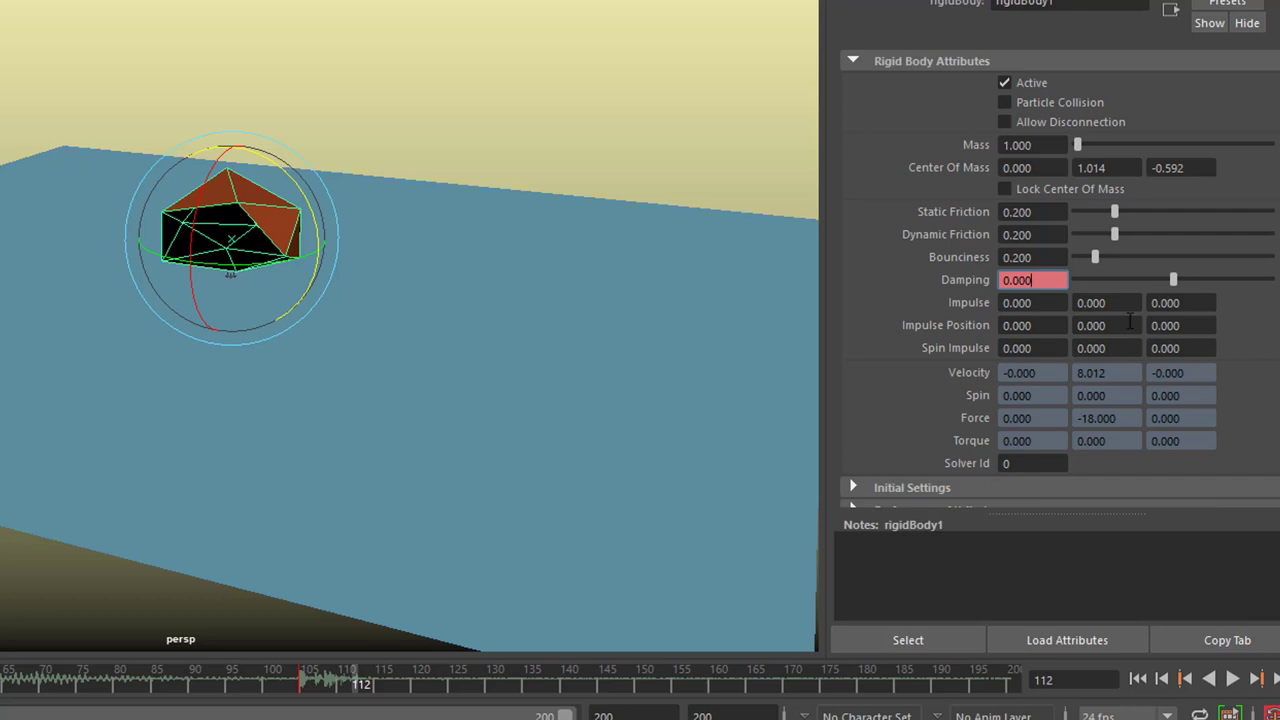
# Step: Key Damping at 5 on frame 112 and replay the simulation to test it
pyautogui.click(1034, 280)
pyautogui.write('1')
pyautogui.press('Return')
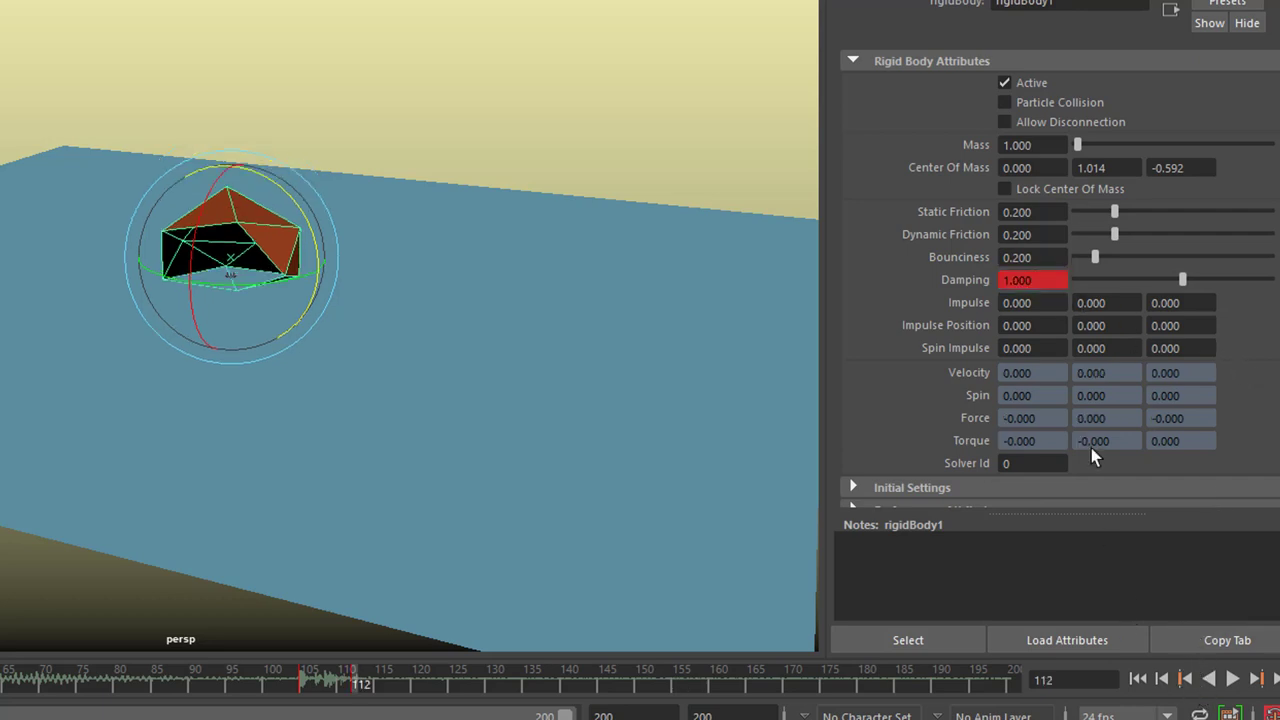
pyautogui.moveTo(1033, 283); pyautogui.dragTo(989, 276)
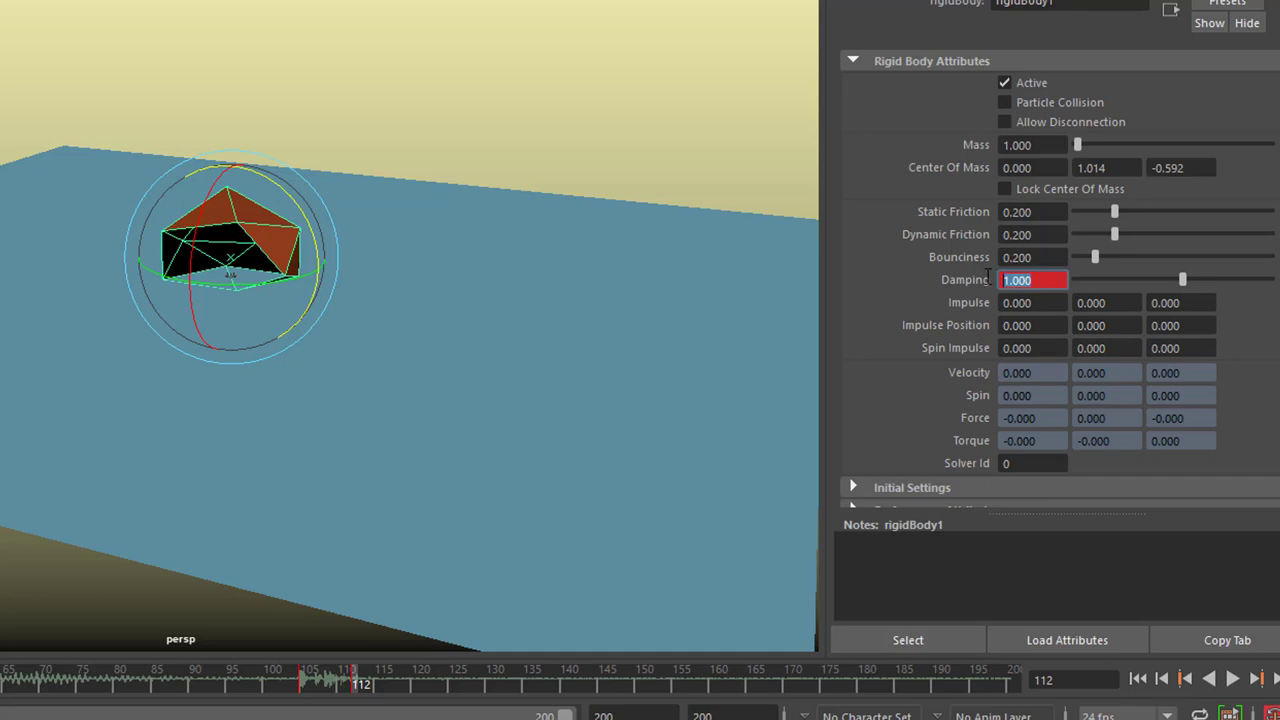
pyautogui.write('10')
pyautogui.press('Return')
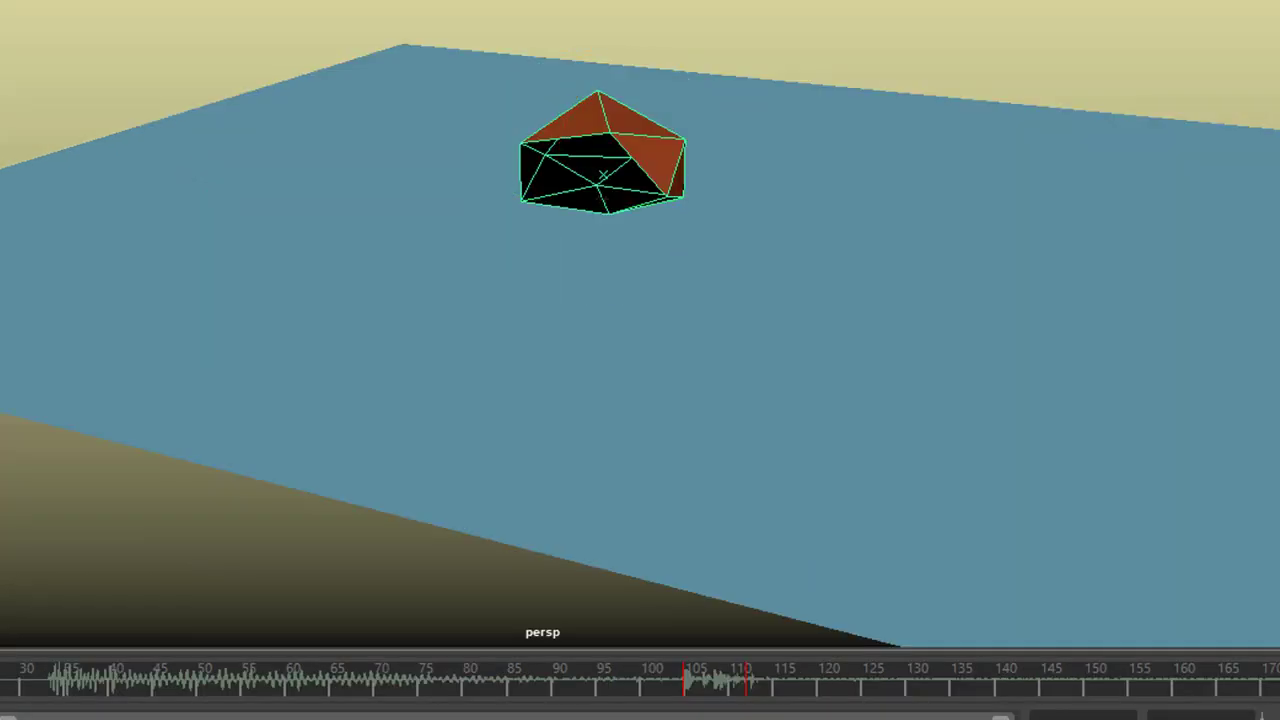
pyautogui.hotkey('alt', 'v')
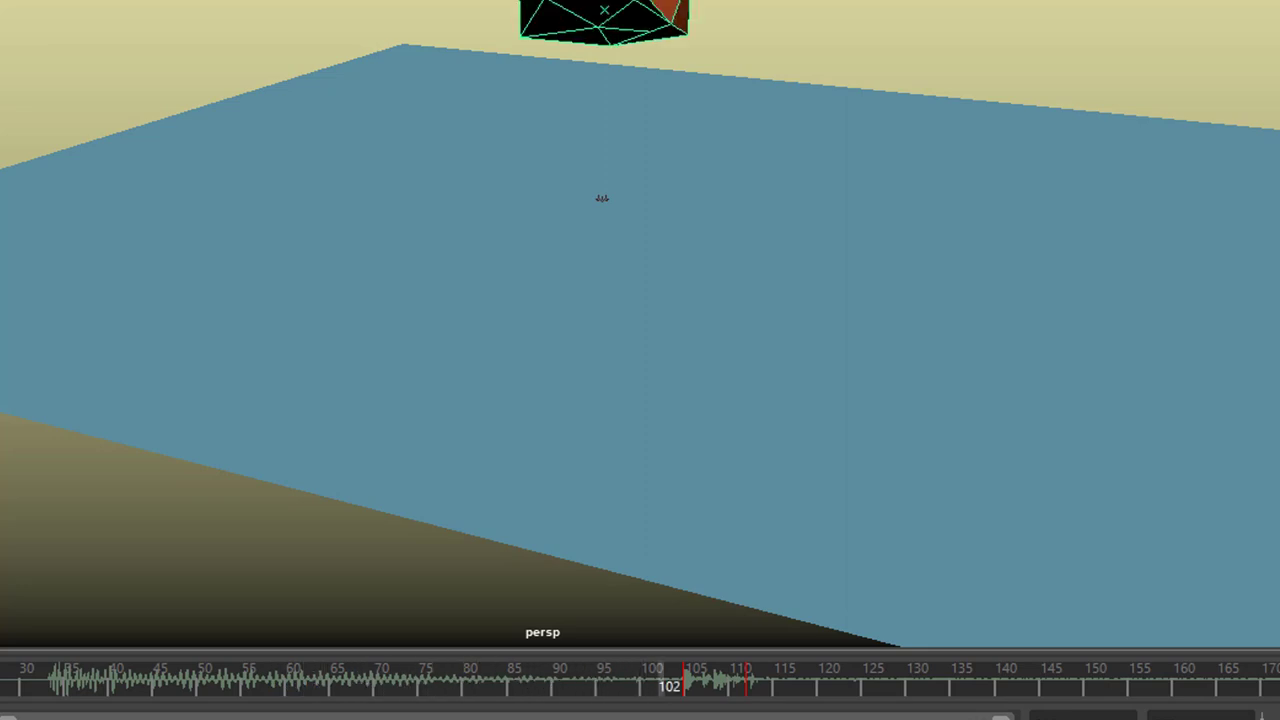
pyautogui.press('e')
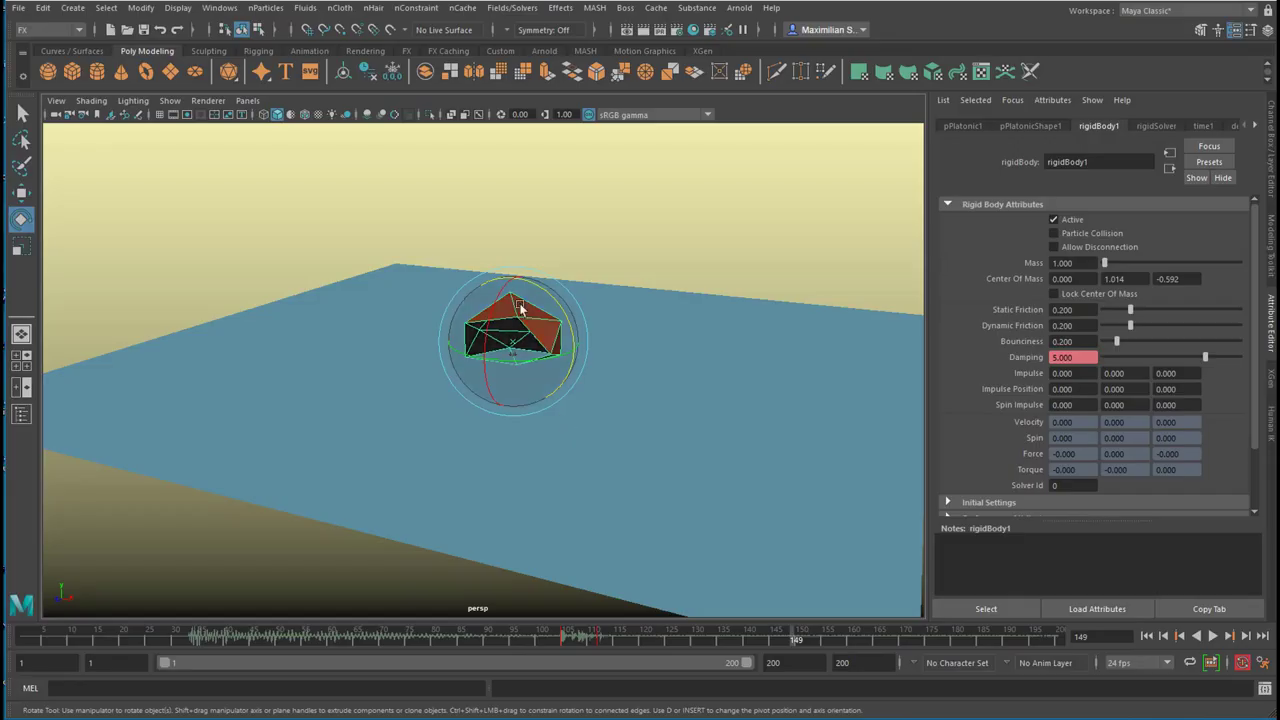
pyautogui.click(219, 9)
pyautogui.moveTo(250, 89)
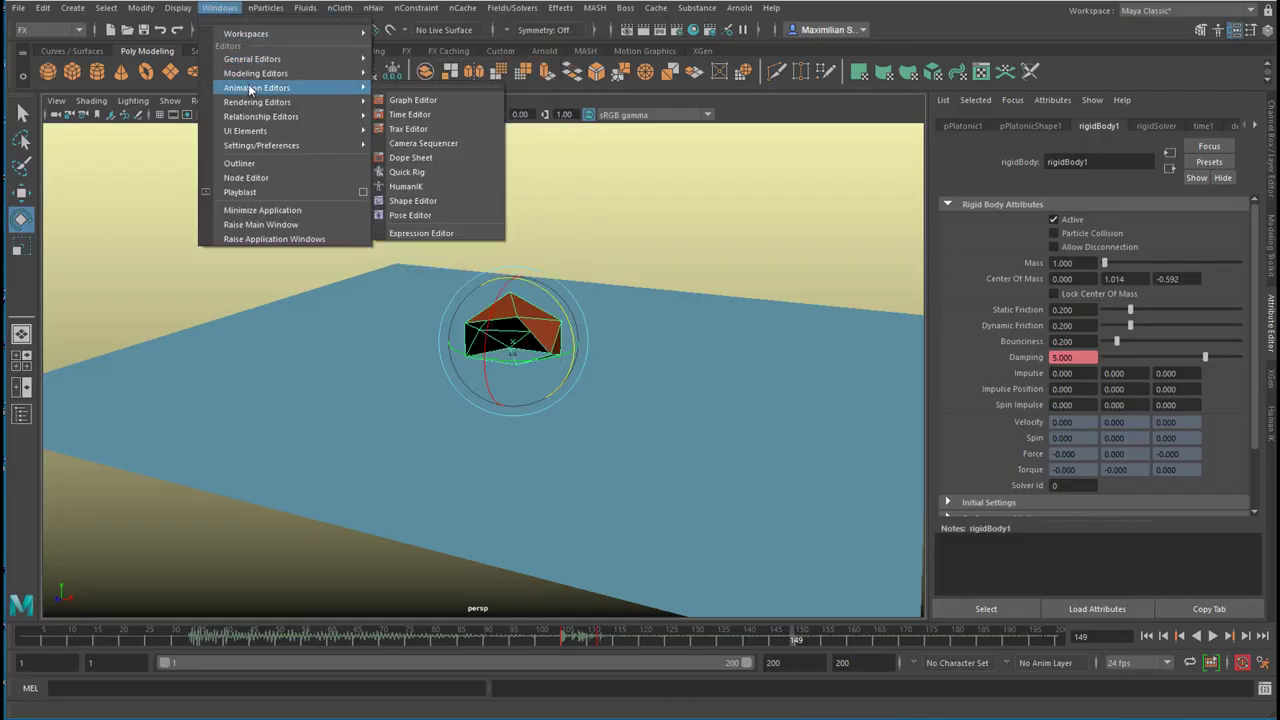
pyautogui.click(410, 100)
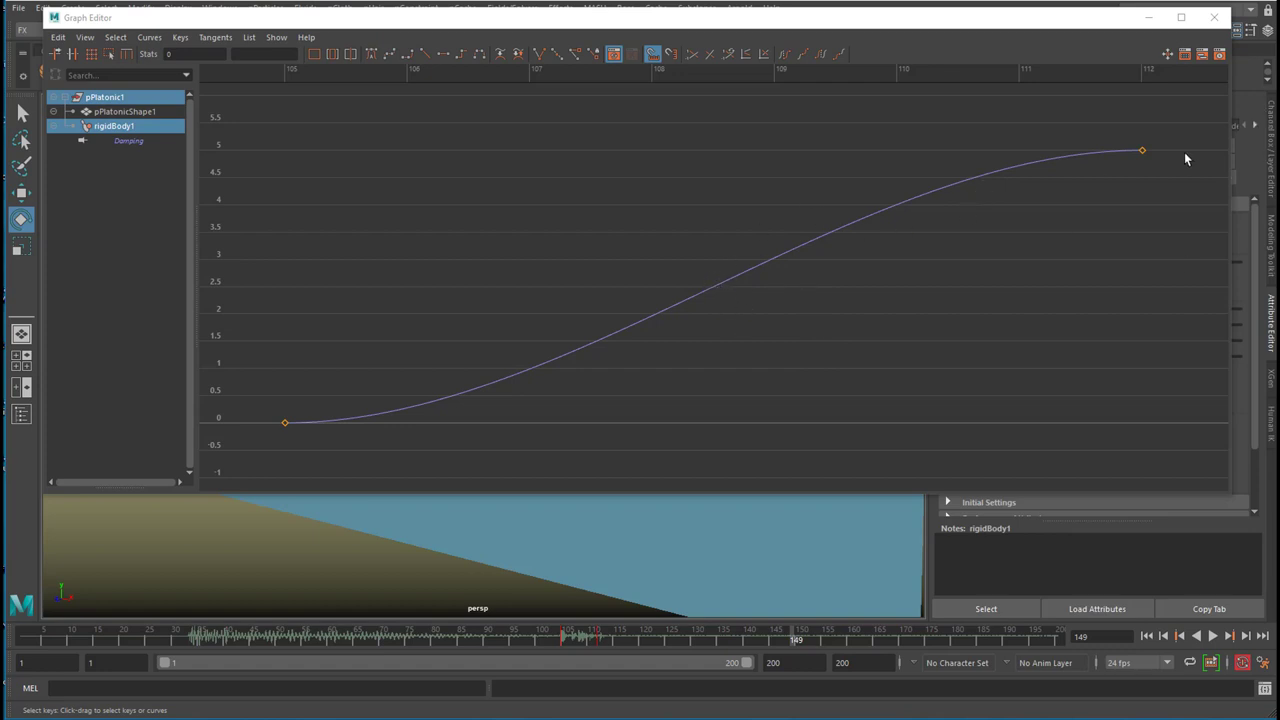
pyautogui.click(1214, 14)
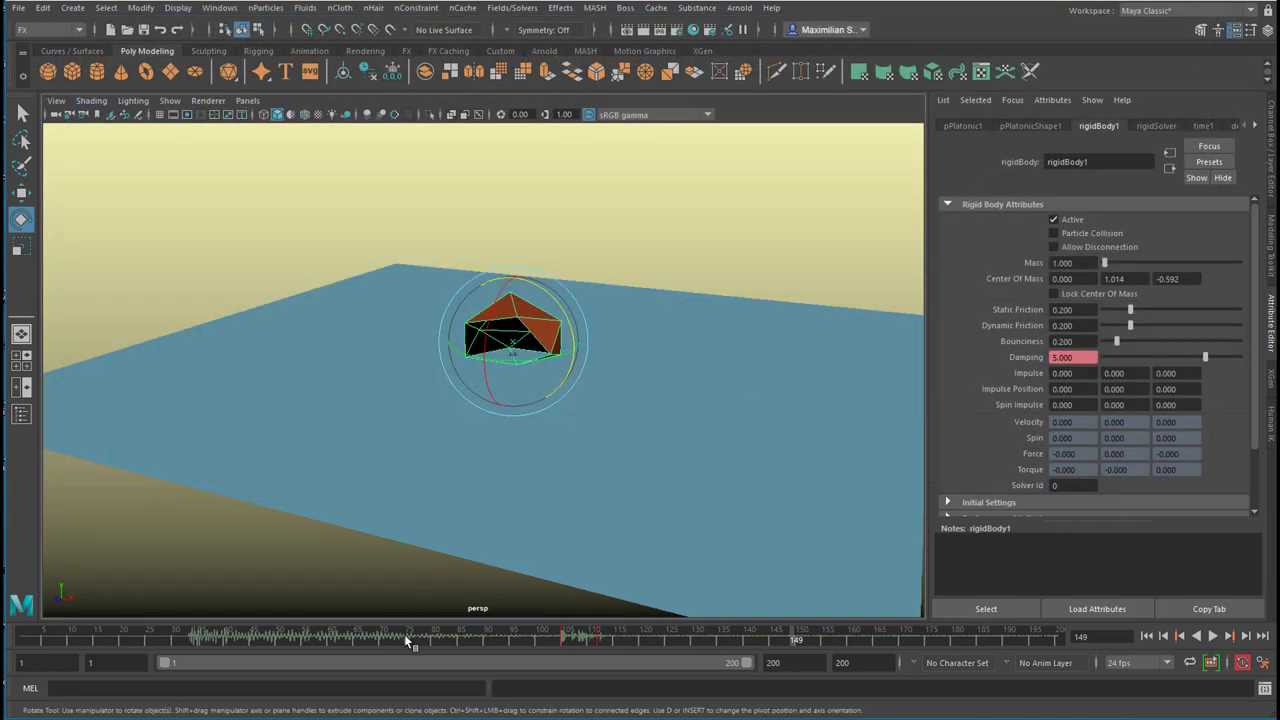
# Step: Rewind to the first frame and switch to the Animation menu set
pyautogui.hotkey('alt', 'shift', 'v')
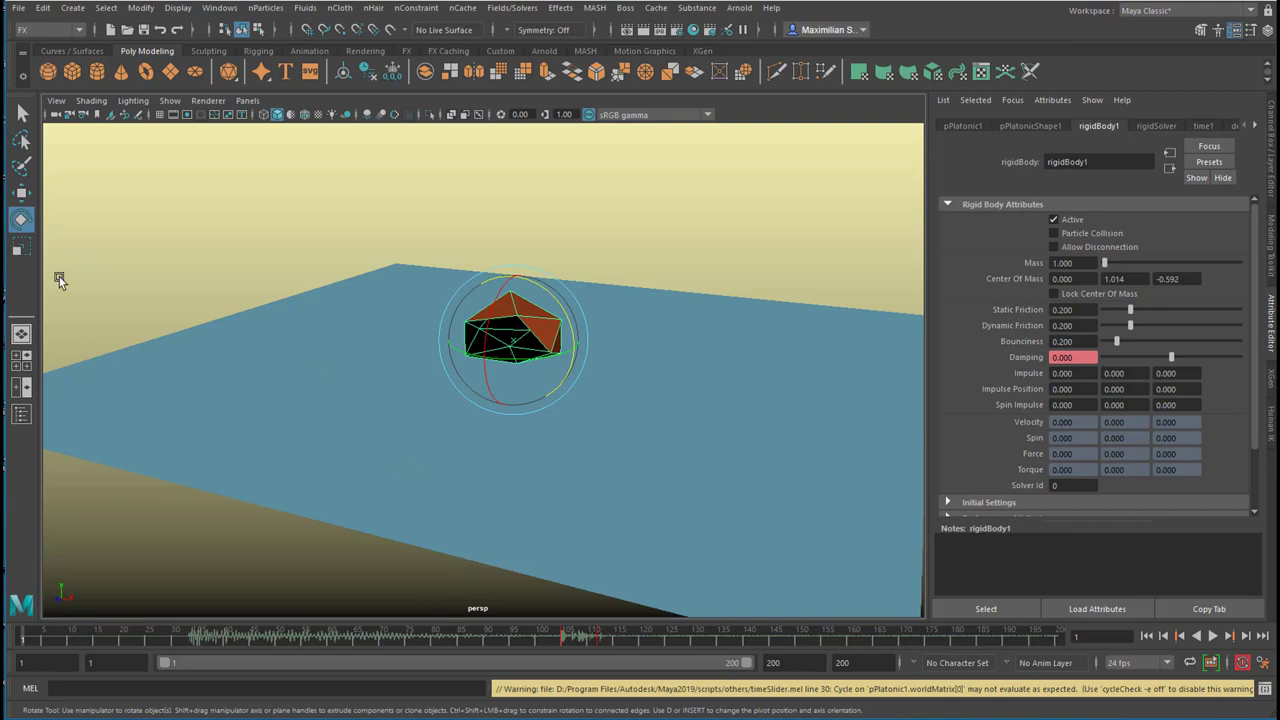
pyautogui.click(14, 420)
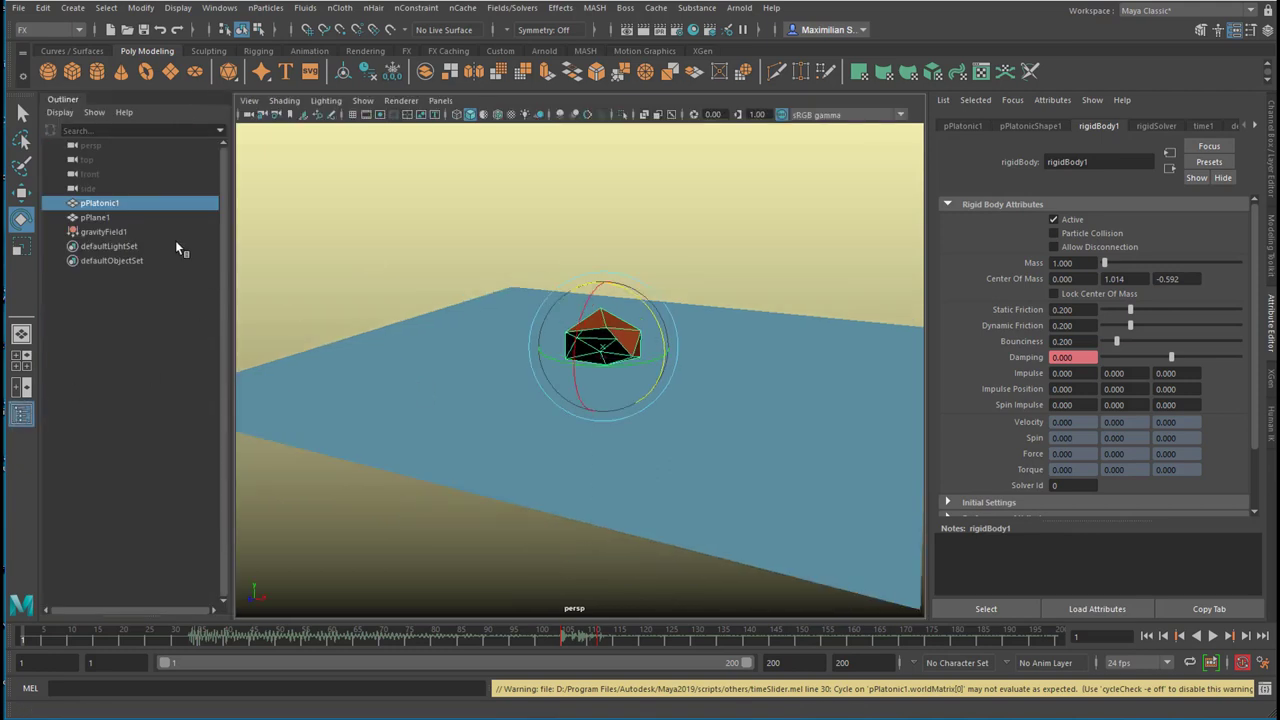
pyautogui.click(110, 204)
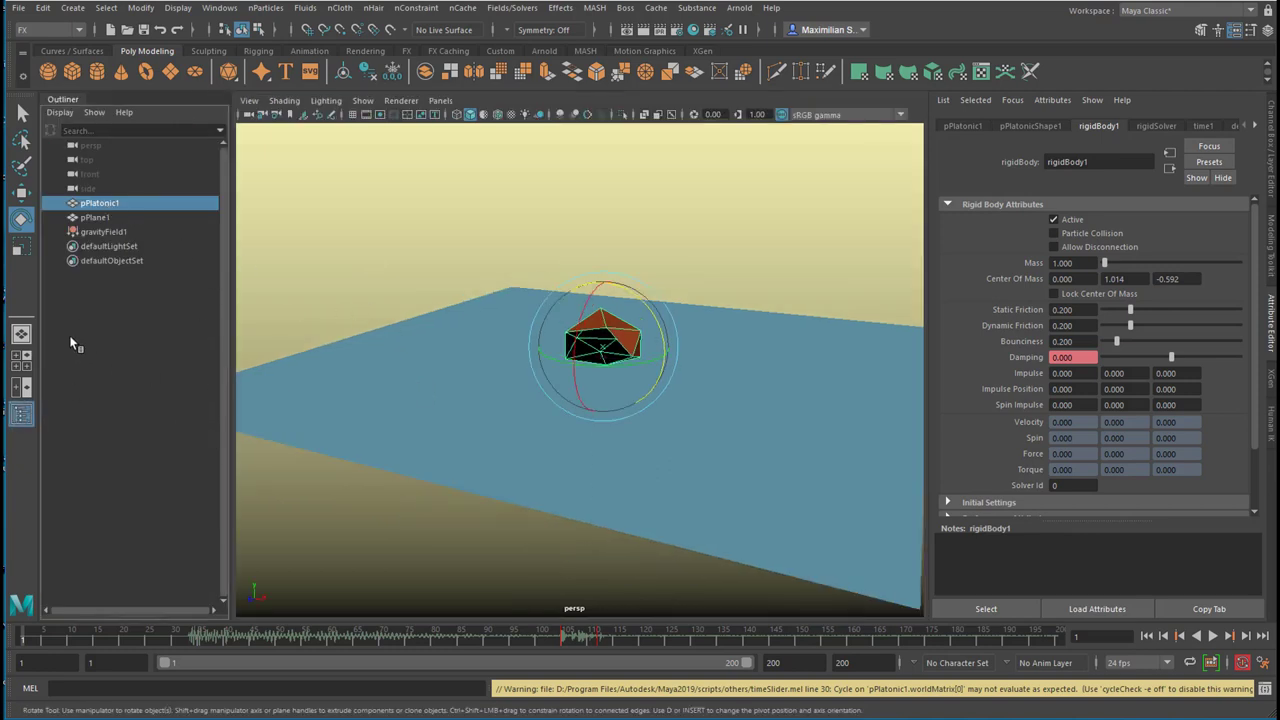
pyautogui.click(21, 414)
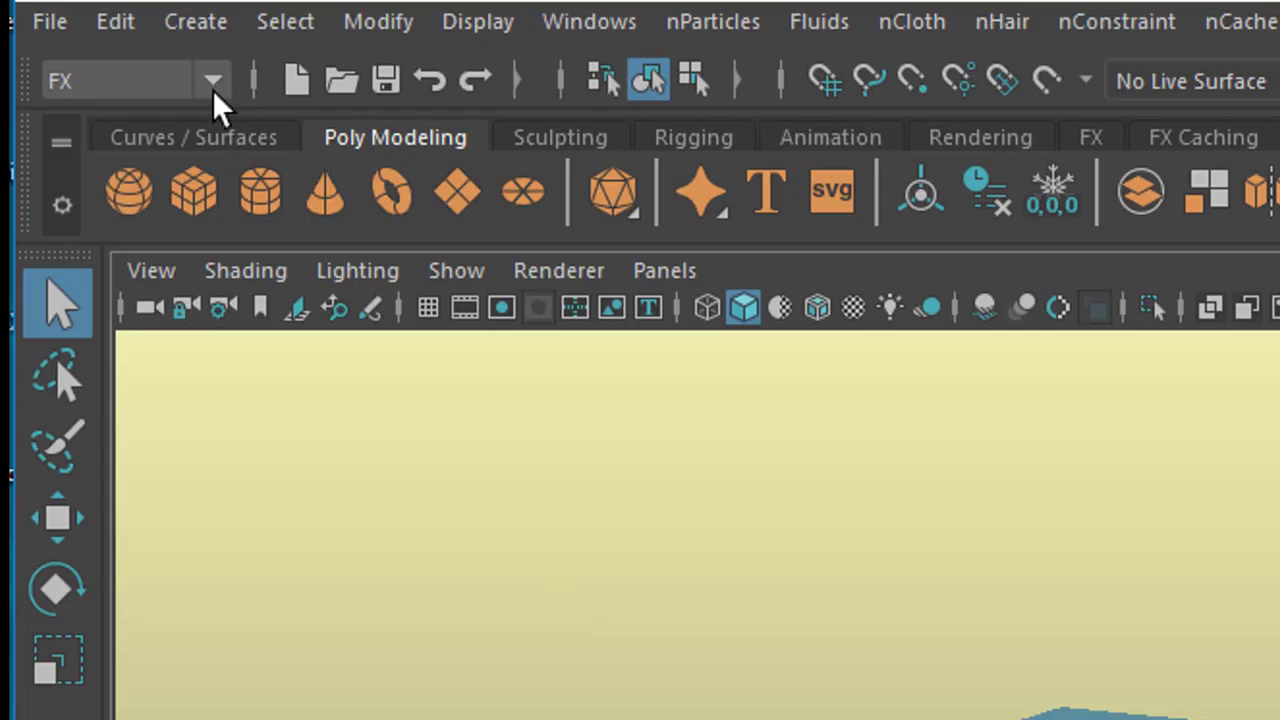
pyautogui.click(212, 90)
pyautogui.click(165, 198)
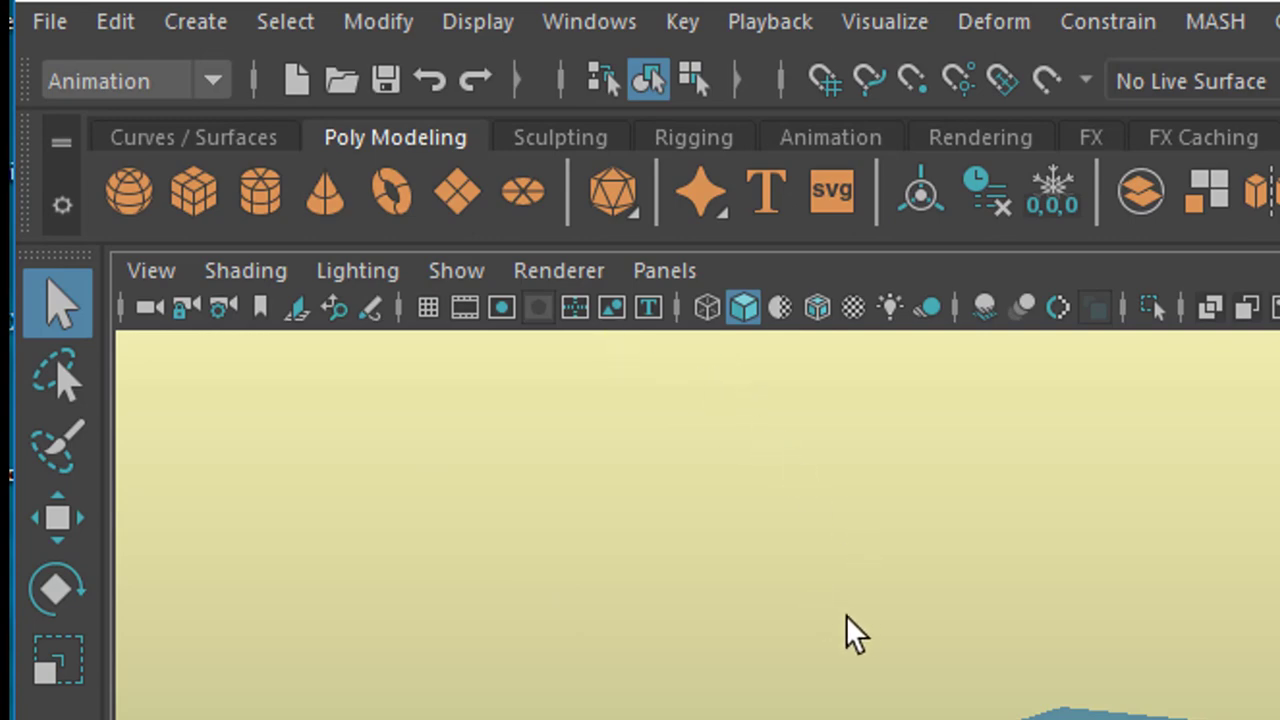
# Step: Bake the rigid-body simulation into keyframes, then select gravityField1 in the Outliner
pyautogui.click(683, 22)
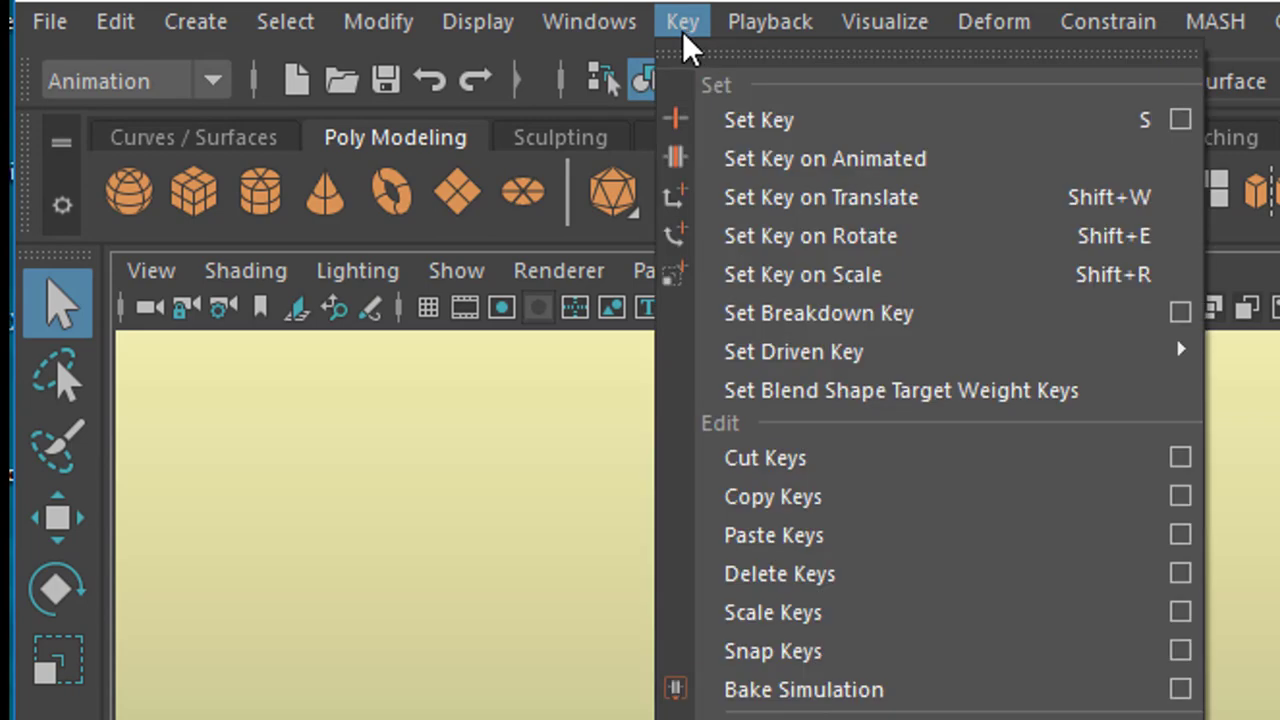
pyautogui.click(1180, 689)
pyautogui.click(182, 543)
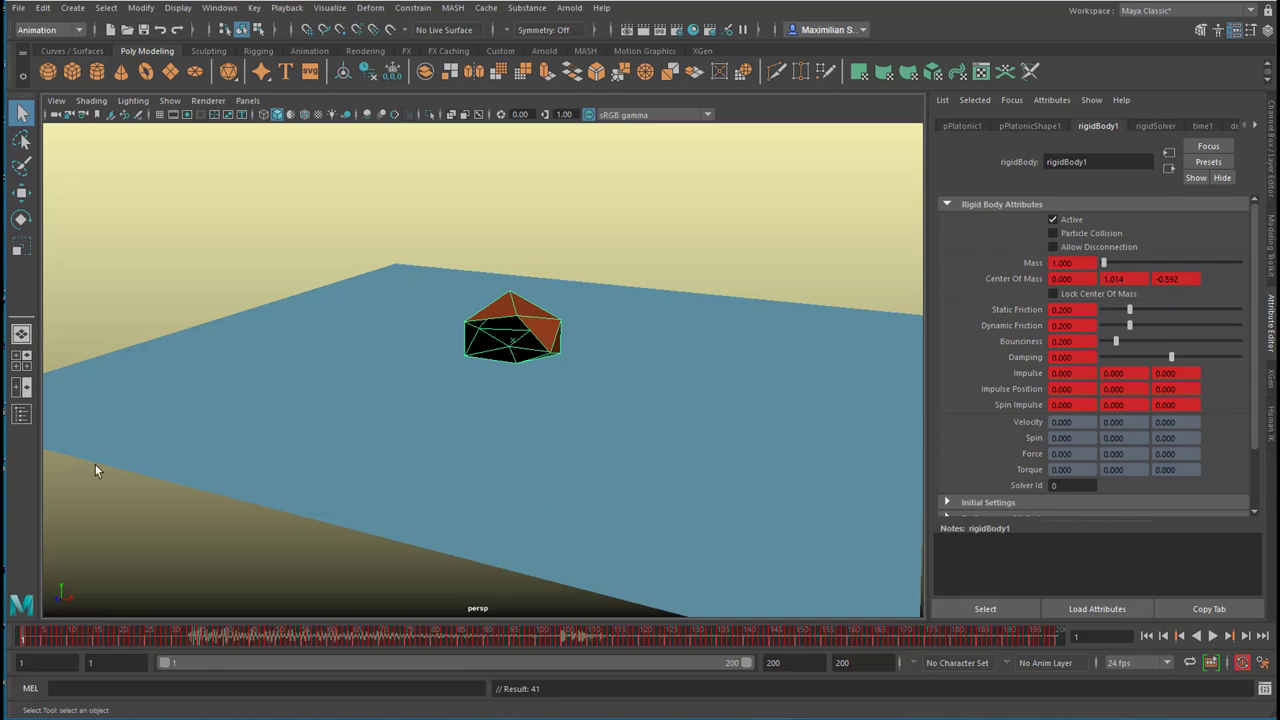
pyautogui.click(21, 413)
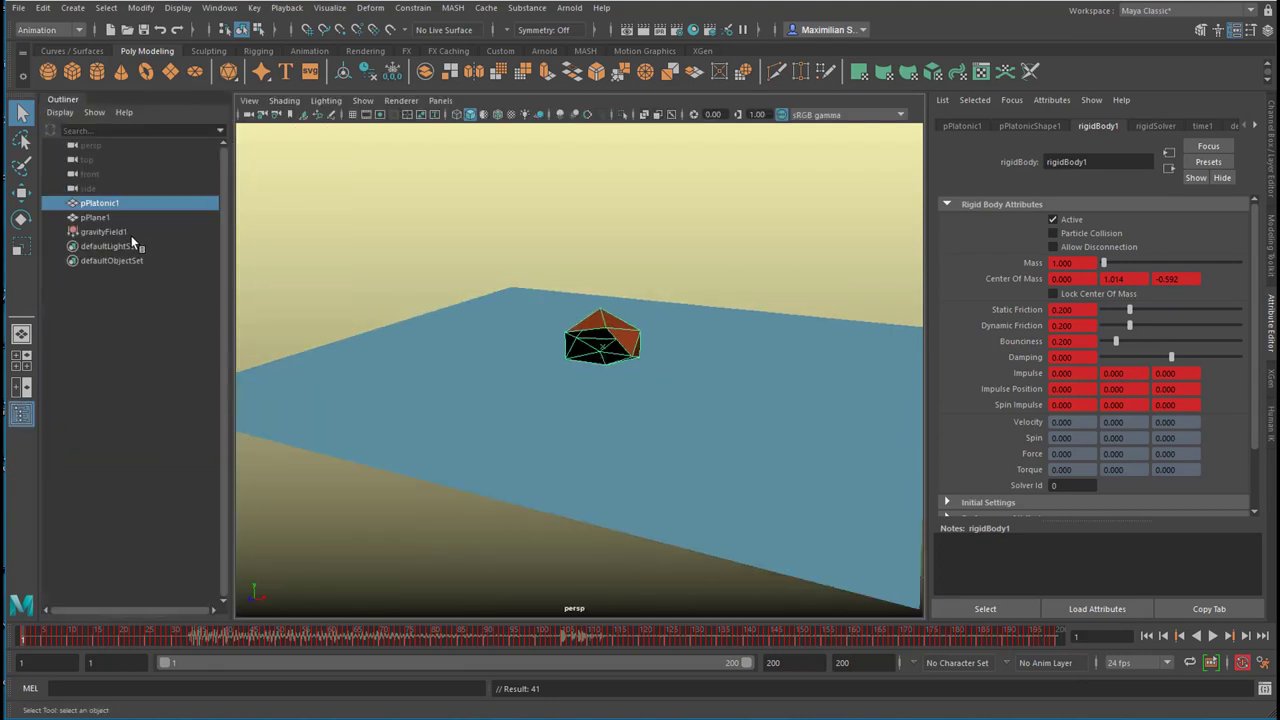
pyautogui.click(104, 232)
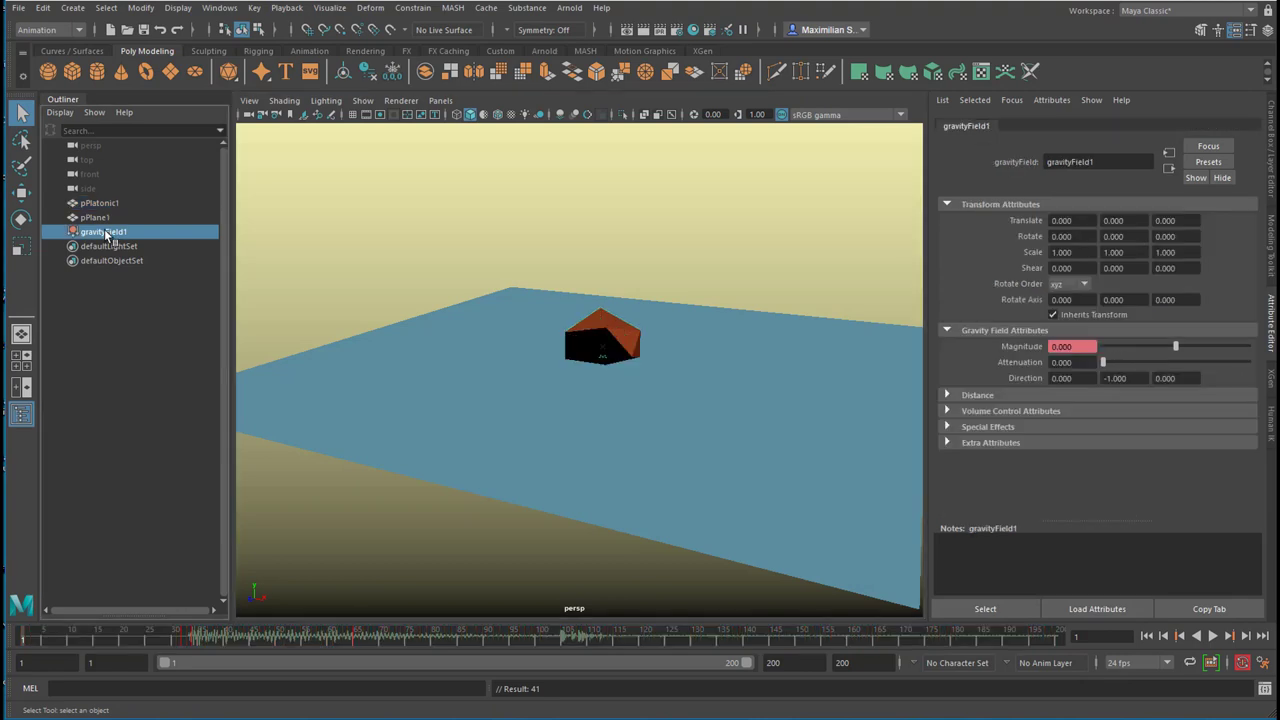
# Step: Delete gravityField1 and all rigid bodies, then select pPlatonic1 in the viewport
pyautogui.press('Delete')
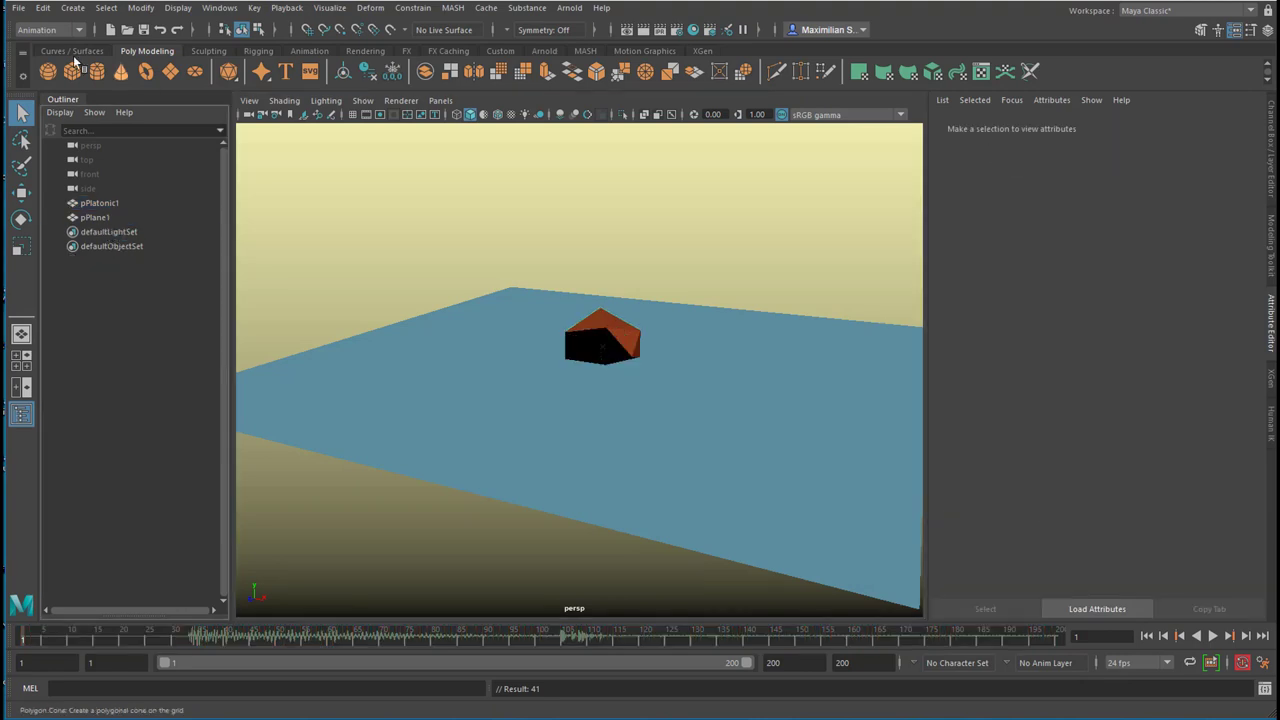
pyautogui.click(43, 9)
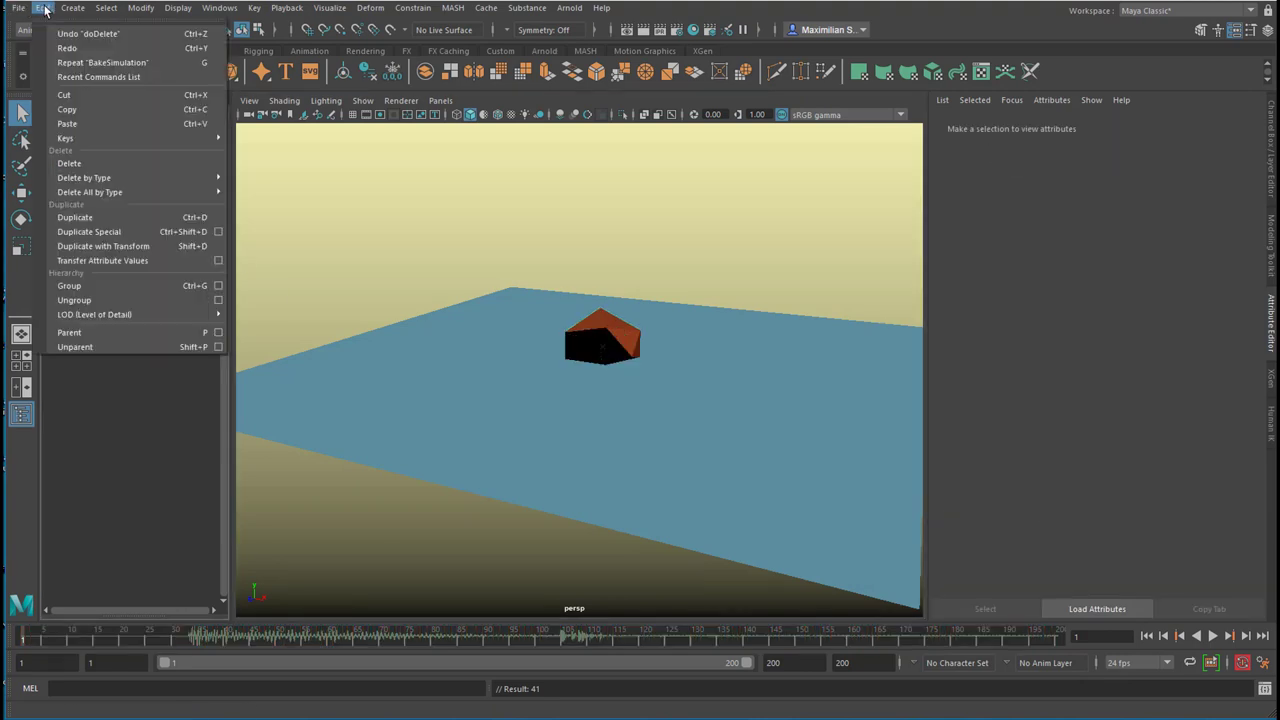
pyautogui.moveTo(111, 195)
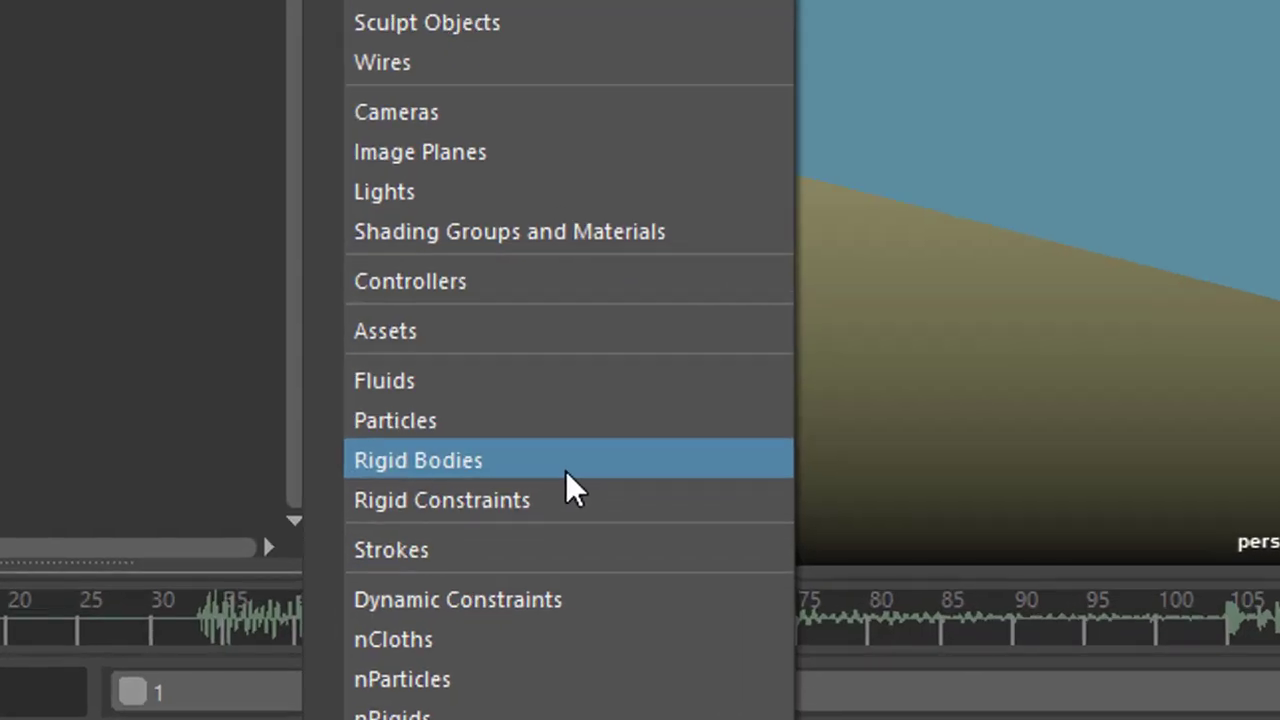
pyautogui.click(511, 495)
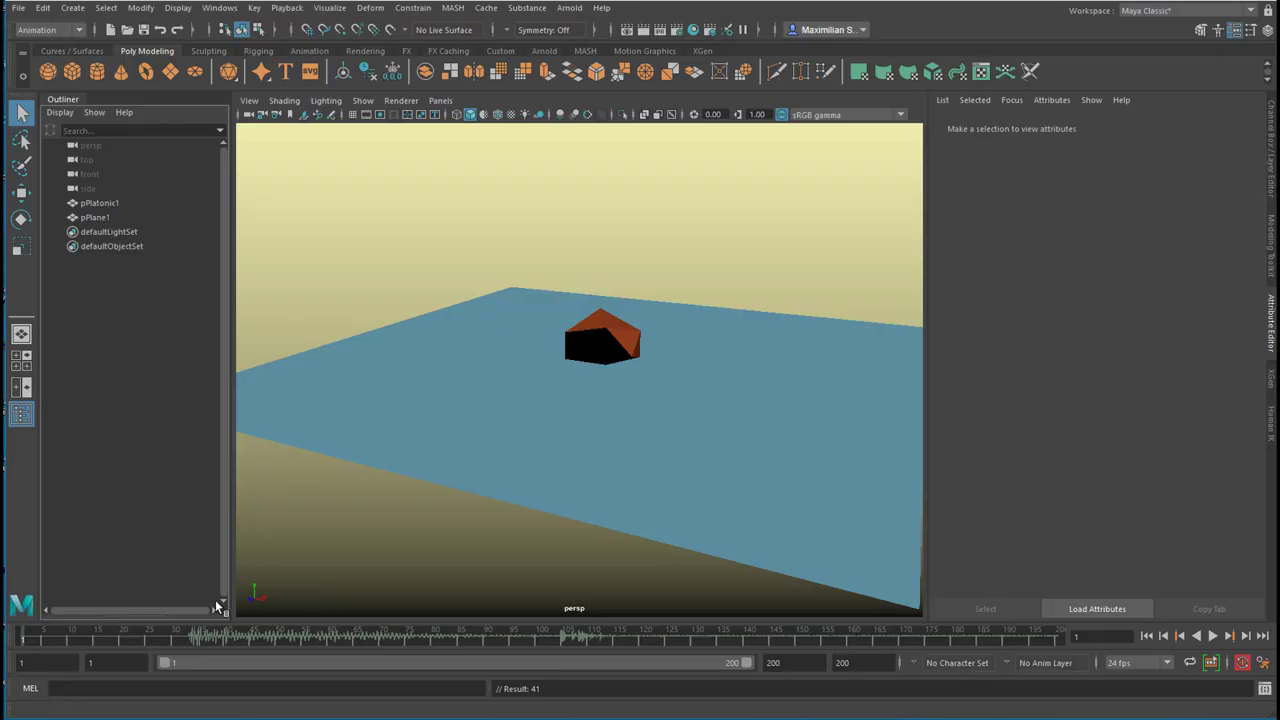
pyautogui.click(601, 340)
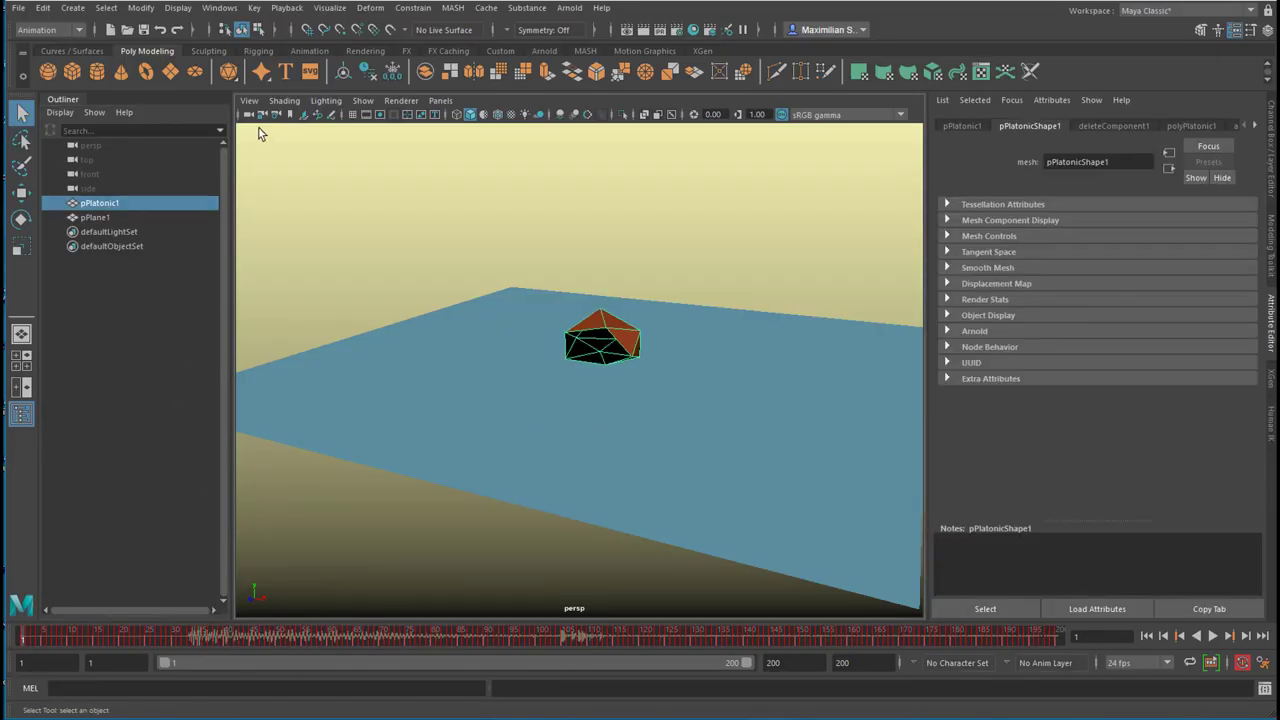
# Step: Open the Graph Editor and zoom around pPlatonic1's per-frame baked curves
pyautogui.click(221, 10)
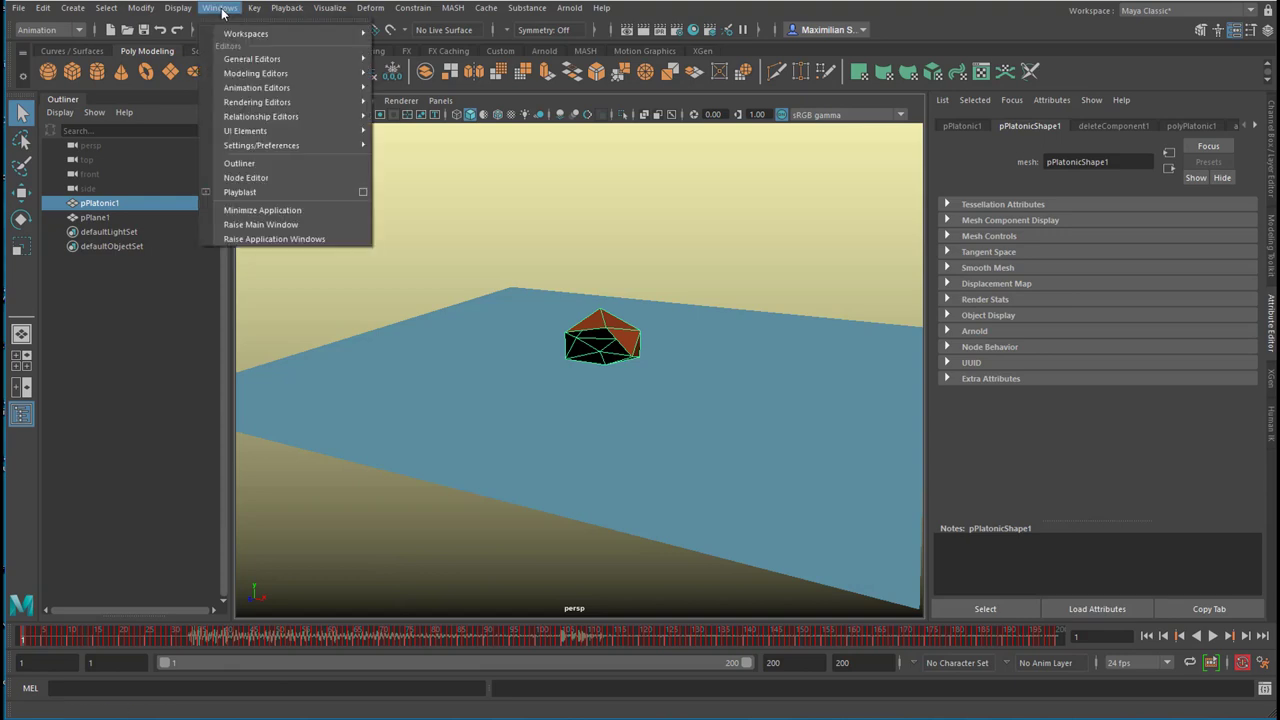
pyautogui.moveTo(263, 88)
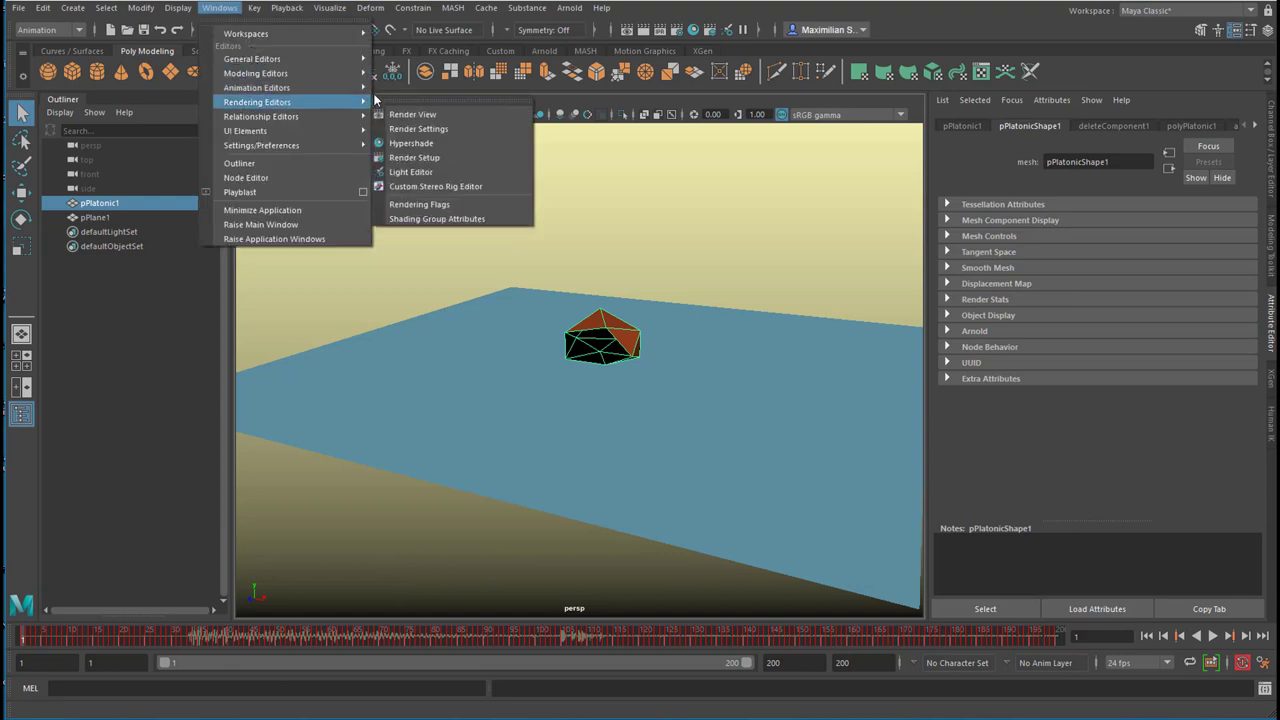
pyautogui.click(420, 100)
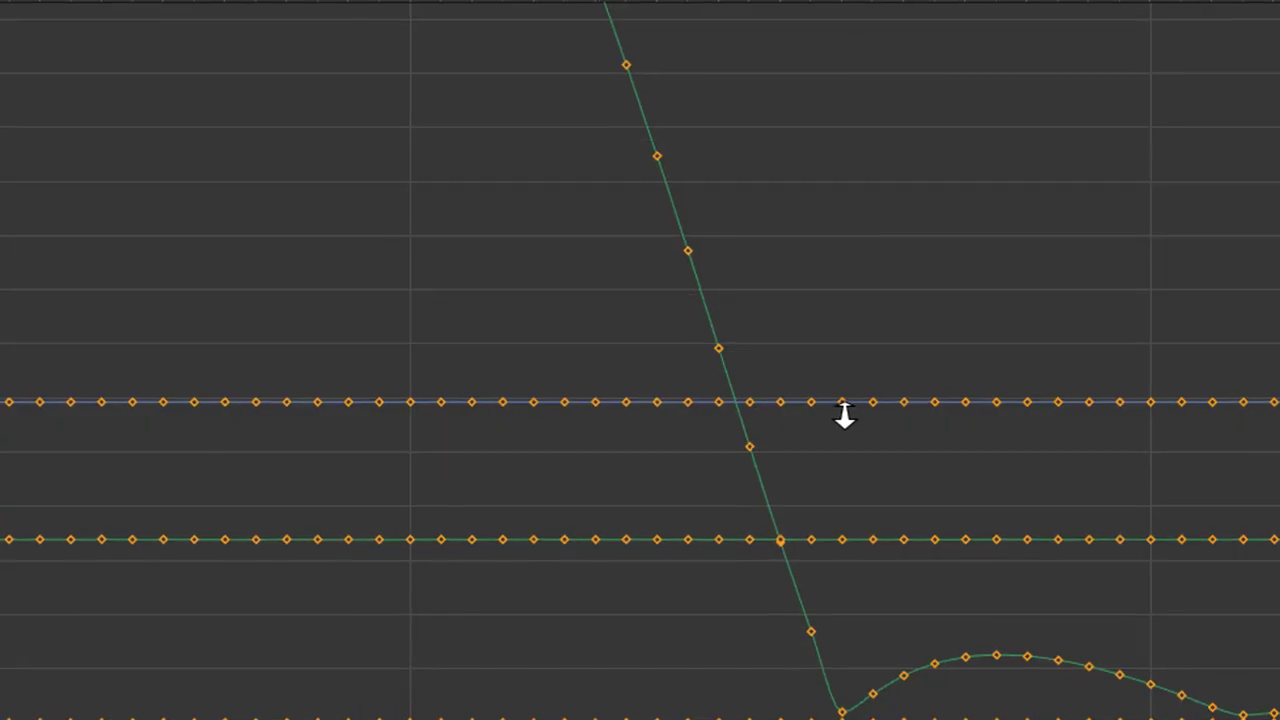
pyautogui.scroll(-5, 847, 415)
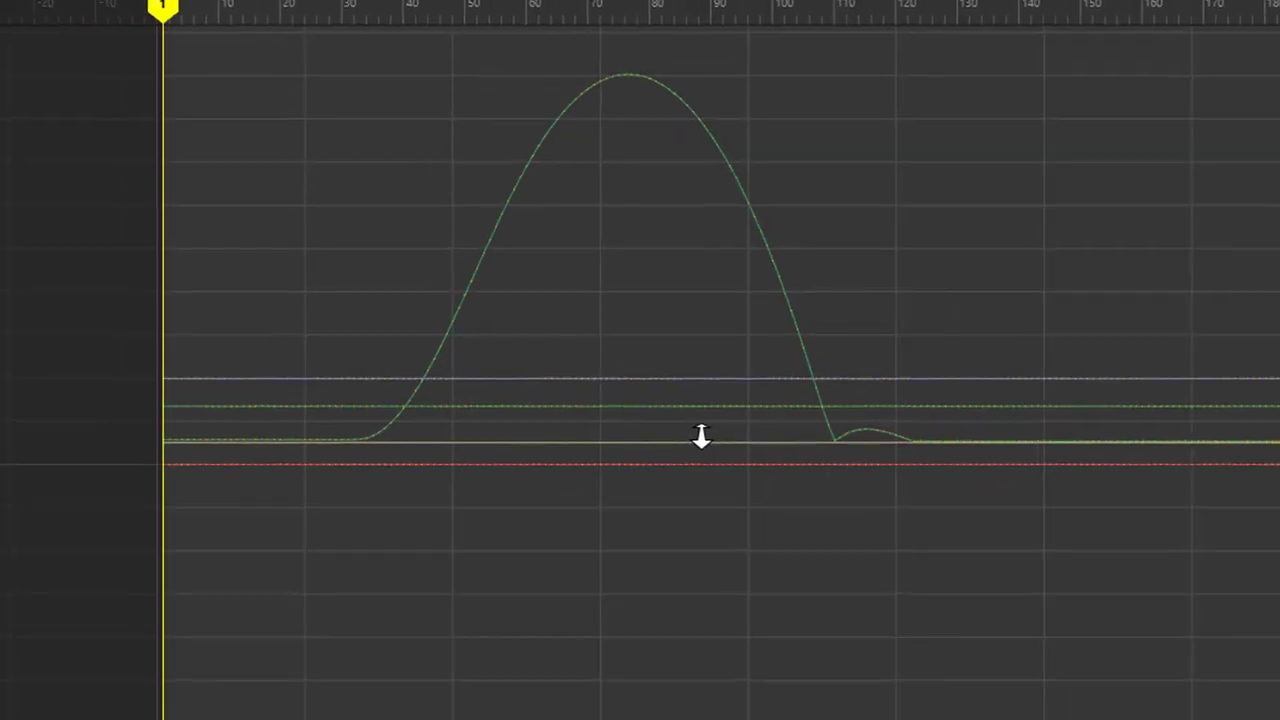
pyautogui.scroll(5, 680, 376)
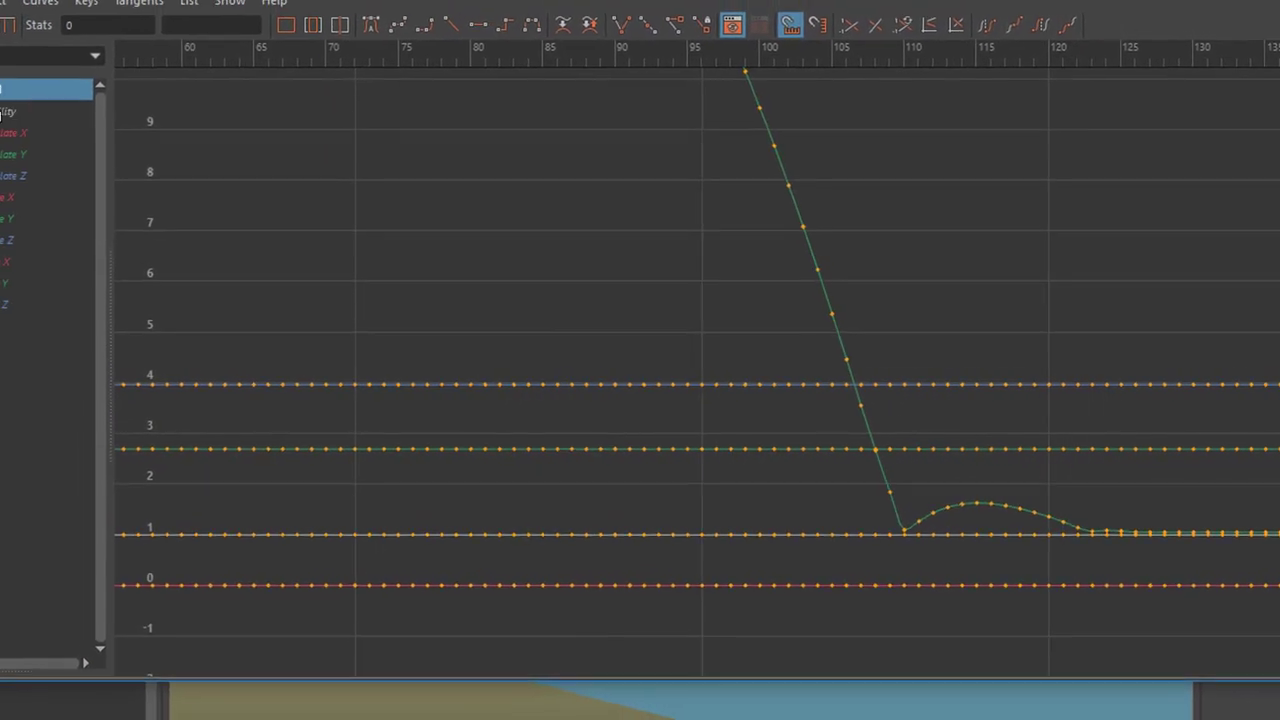
pyautogui.click(63, 8)
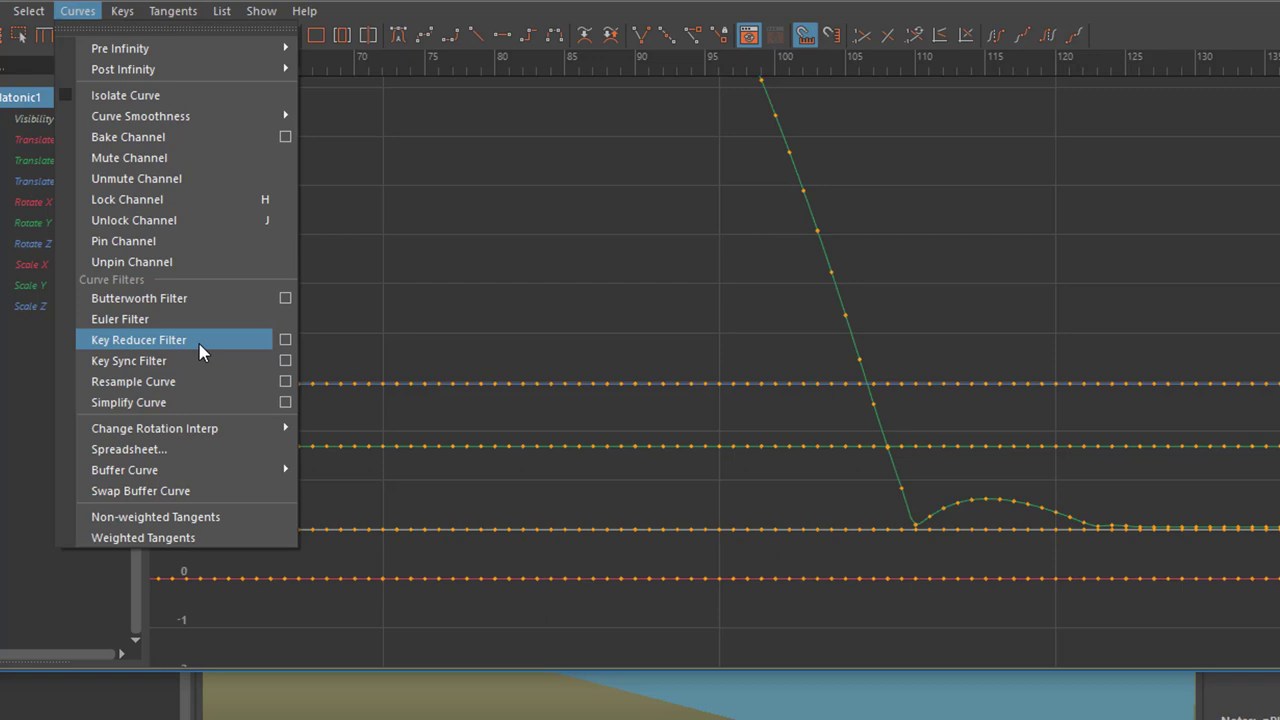
# Step: Select all keys on pPlatonic1's curves and run the Key Reducer Filter
pyautogui.click(200, 350)
pyautogui.press('a')
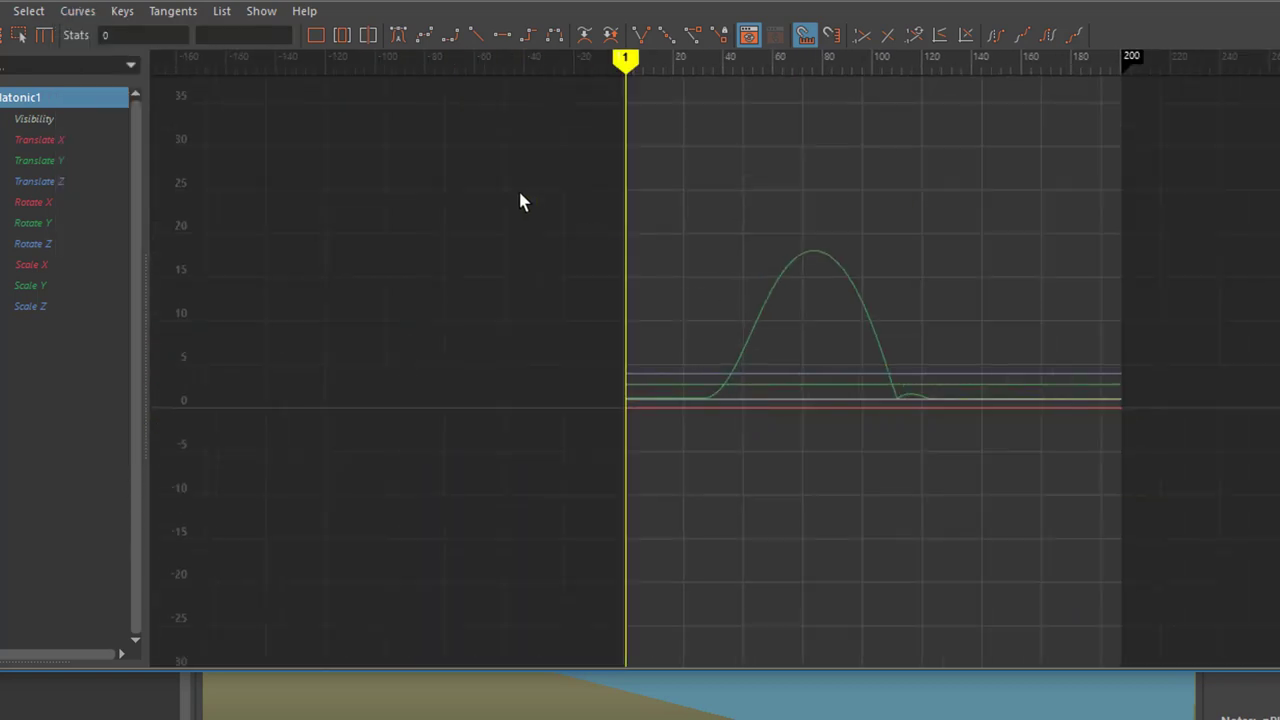
pyautogui.moveTo(528, 190); pyautogui.dragTo(1157, 450)
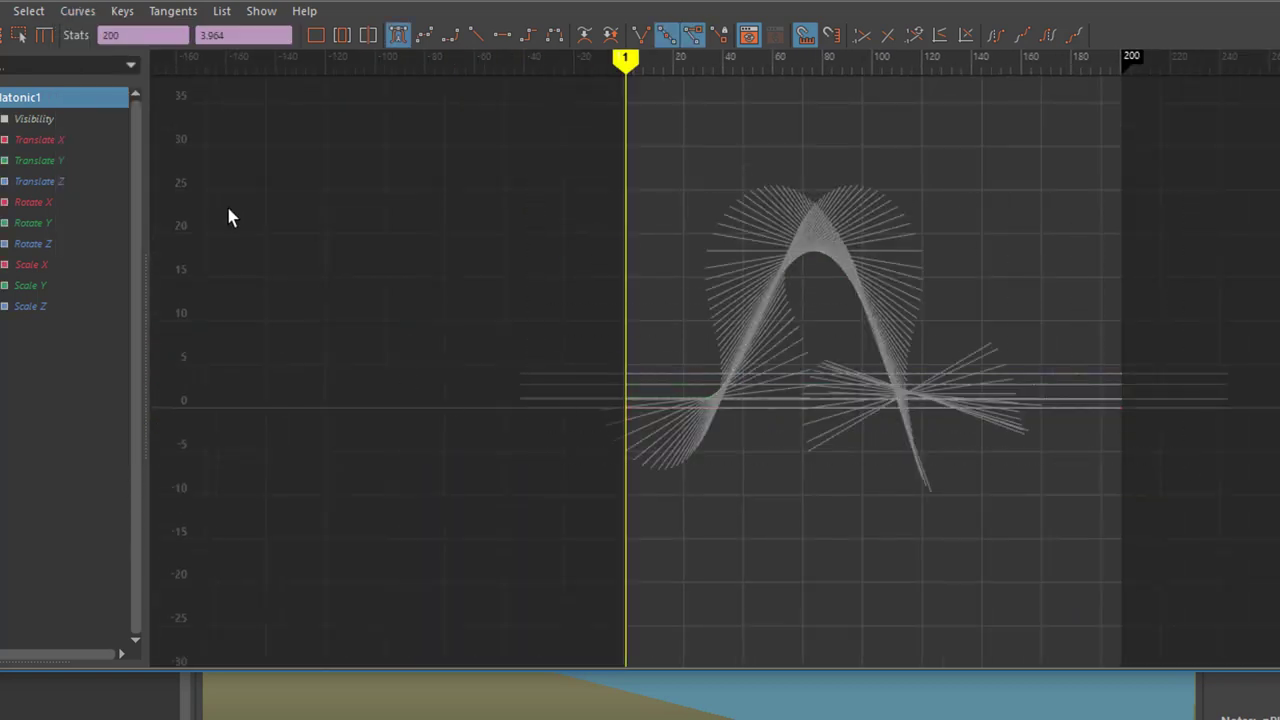
pyautogui.click(78, 11)
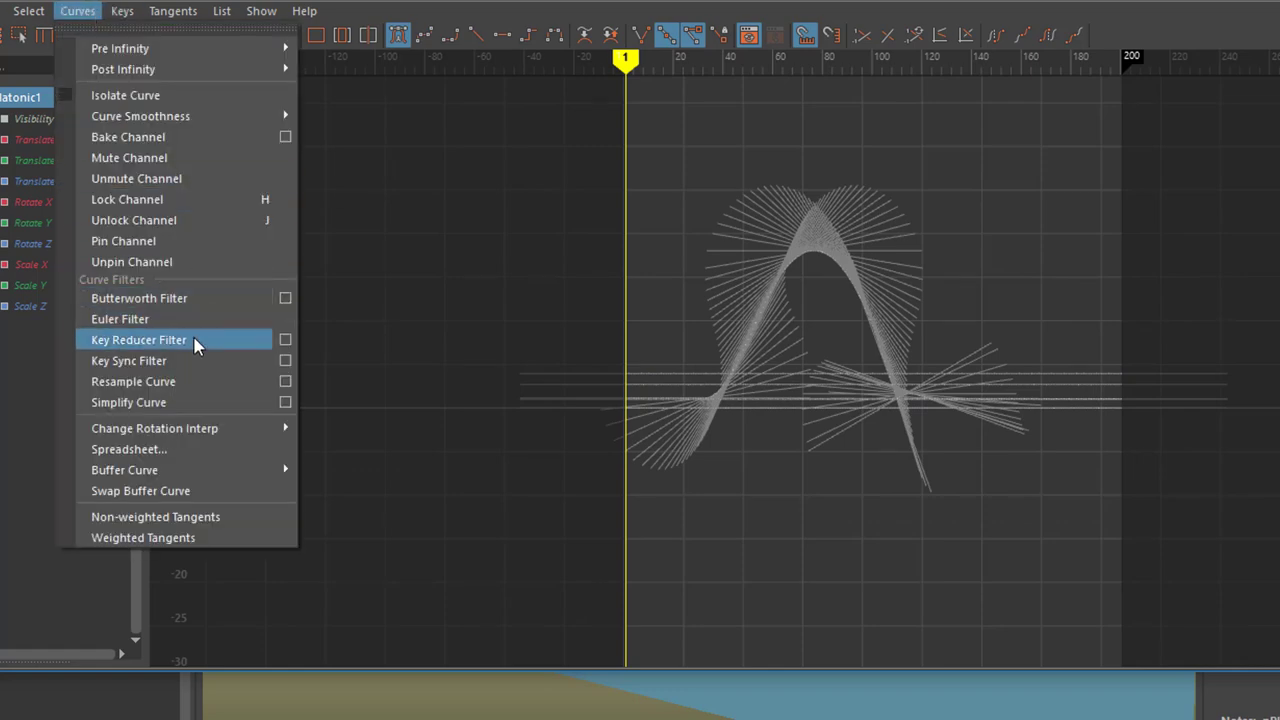
pyautogui.click(197, 341)
# Step: Zoom and pan around the reduced curves to inspect the fall and bounce keys
pyautogui.keyDown('alt'); pyautogui.moveTo(846, 471); pyautogui.dragTo(909, 520, button='right'); pyautogui.keyUp('alt')
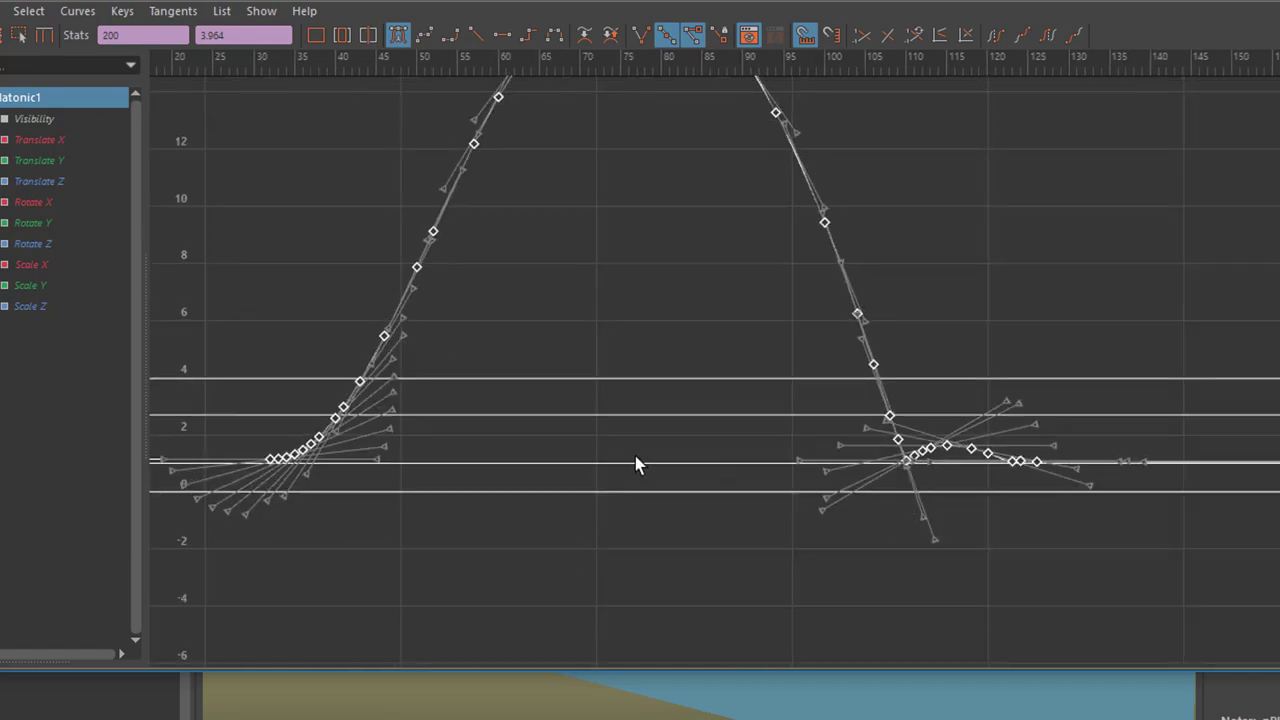
pyautogui.keyDown('alt'); pyautogui.moveTo(637, 463); pyautogui.dragTo(574, 551, button='middle'); pyautogui.keyUp('alt')
pyautogui.keyDown('alt'); pyautogui.moveTo(574, 551); pyautogui.dragTo(949, 512, button='right'); pyautogui.keyUp('alt')
pyautogui.keyDown('alt'); pyautogui.moveTo(949, 512); pyautogui.dragTo(1126, 277, button='middle'); pyautogui.keyUp('alt')
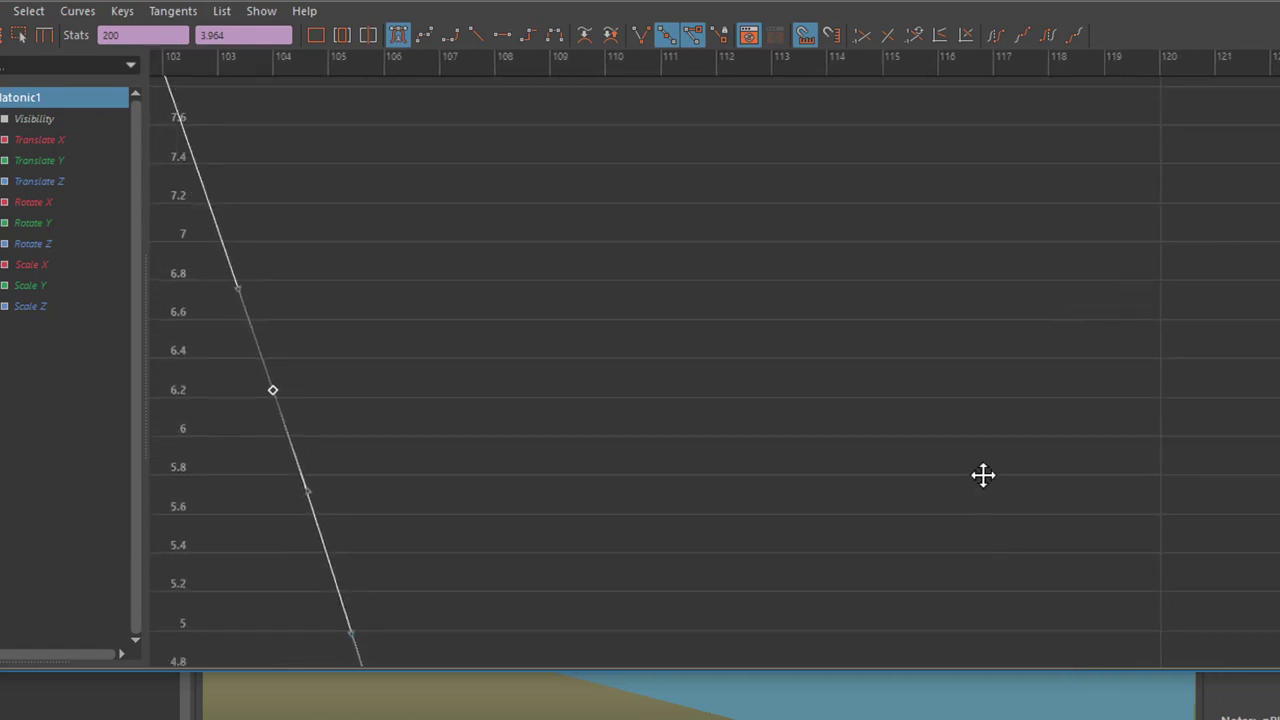
pyautogui.keyDown('alt'); pyautogui.moveTo(983, 474); pyautogui.dragTo(1250, 318, button='middle'); pyautogui.keyUp('alt')
pyautogui.click(1049, 449)
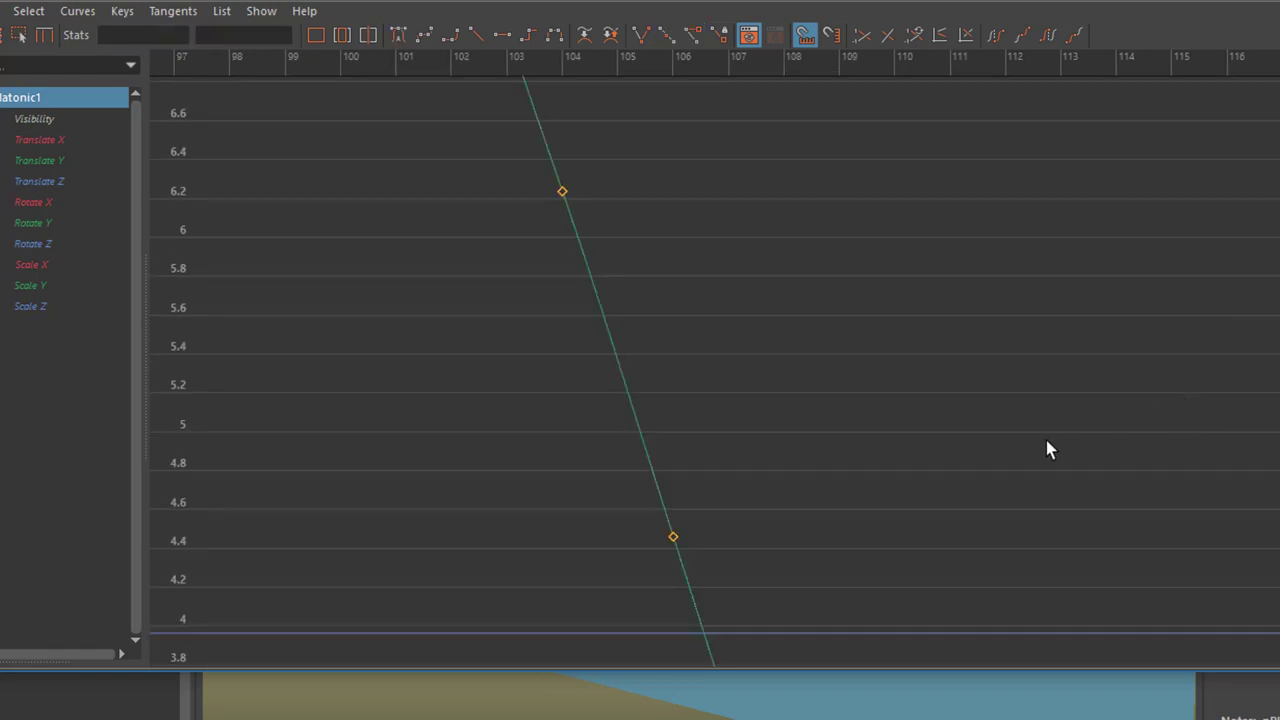
pyautogui.keyDown('alt'); pyautogui.moveTo(1049, 449); pyautogui.dragTo(1105, 163, button='middle'); pyautogui.keyUp('alt')
pyautogui.keyDown('alt'); pyautogui.moveTo(1103, 454); pyautogui.dragTo(1084, 222, button='middle'); pyautogui.keyUp('alt')
pyautogui.keyDown('alt'); pyautogui.moveTo(1194, 491); pyautogui.dragTo(1142, 385, button='middle'); pyautogui.keyUp('alt')
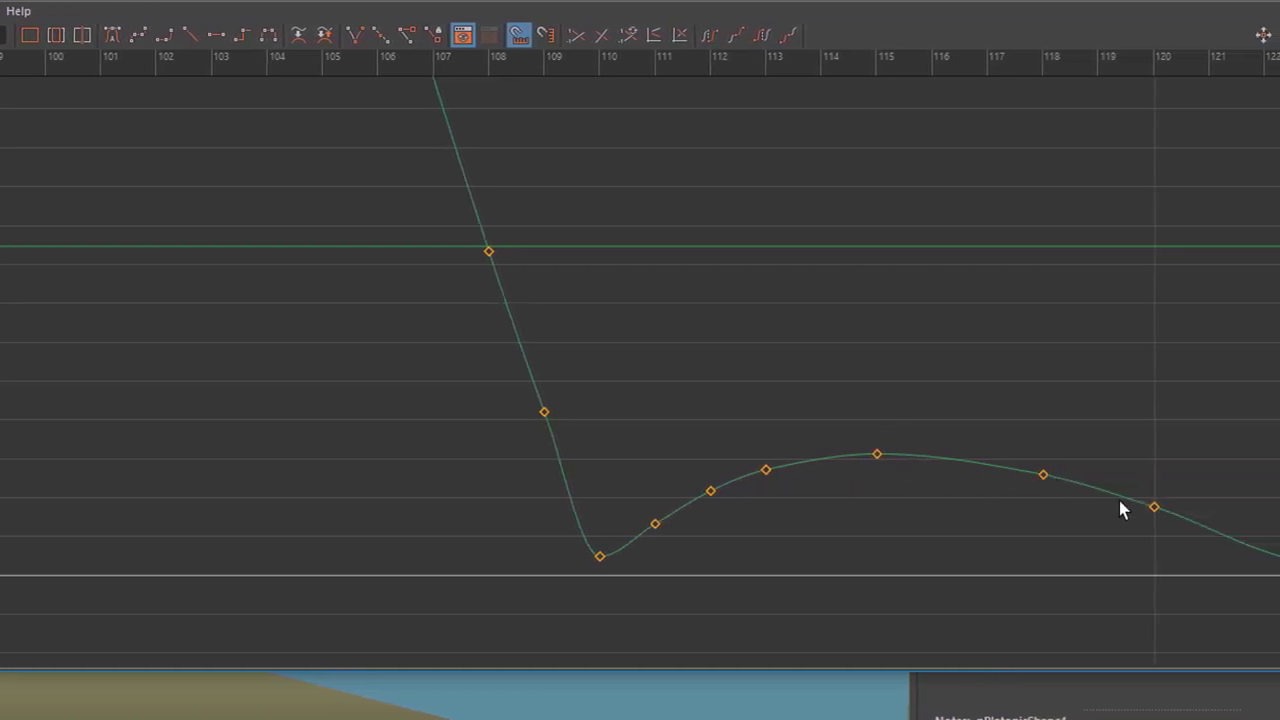
pyautogui.keyDown('alt'); pyautogui.moveTo(986, 466); pyautogui.dragTo(455, 384, button='middle'); pyautogui.keyUp('alt')
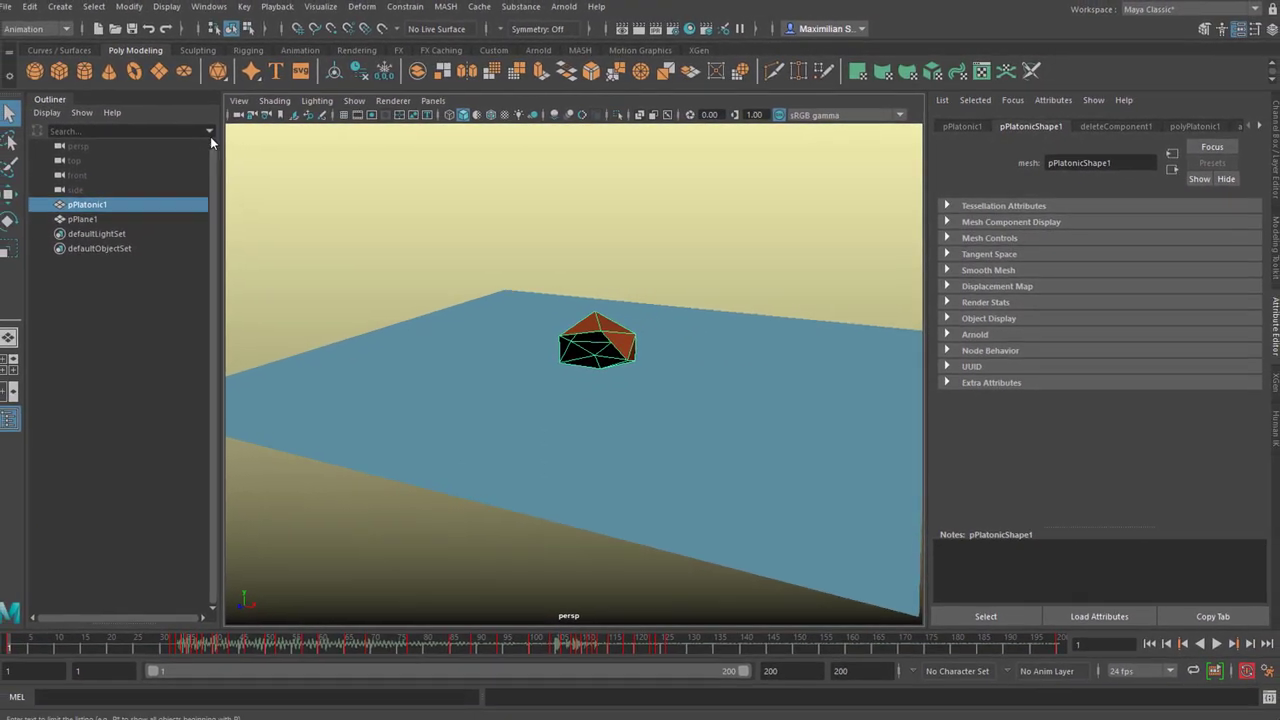
# Step: Open the Time Editor and add pPlatonic1's animation as the clip anim_Clip1
pyautogui.click(212, 7)
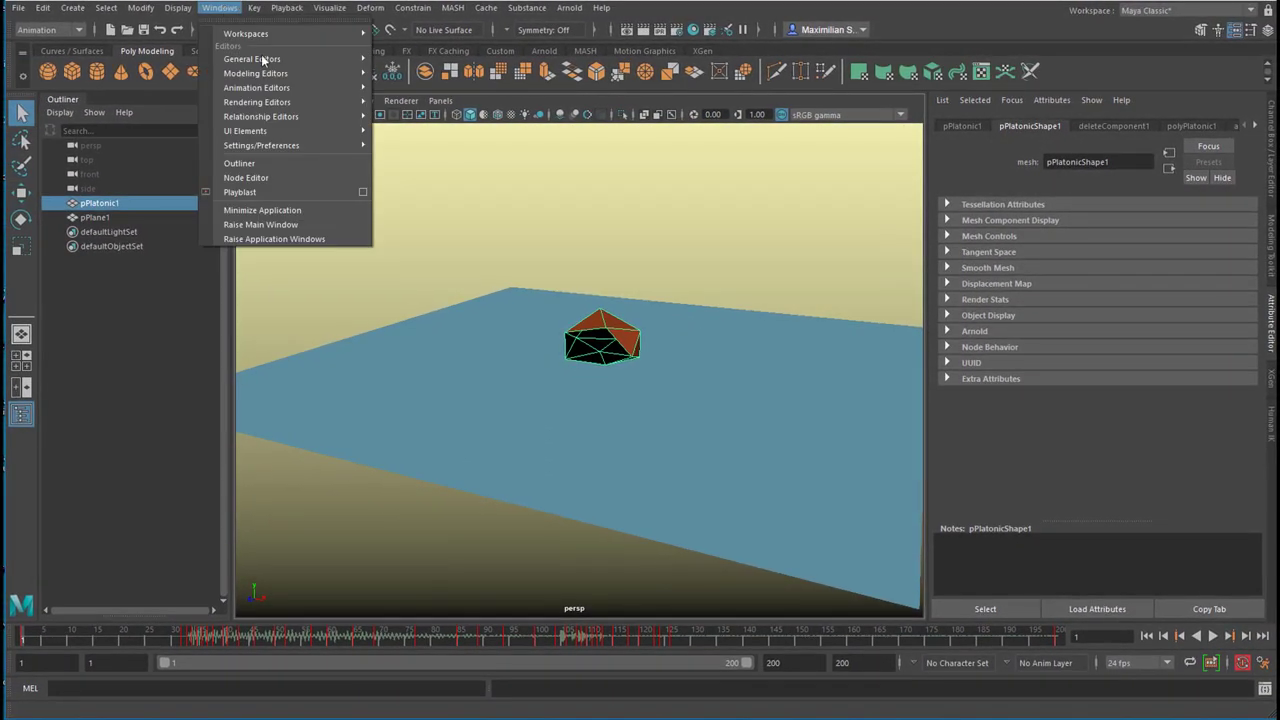
pyautogui.moveTo(330, 87)
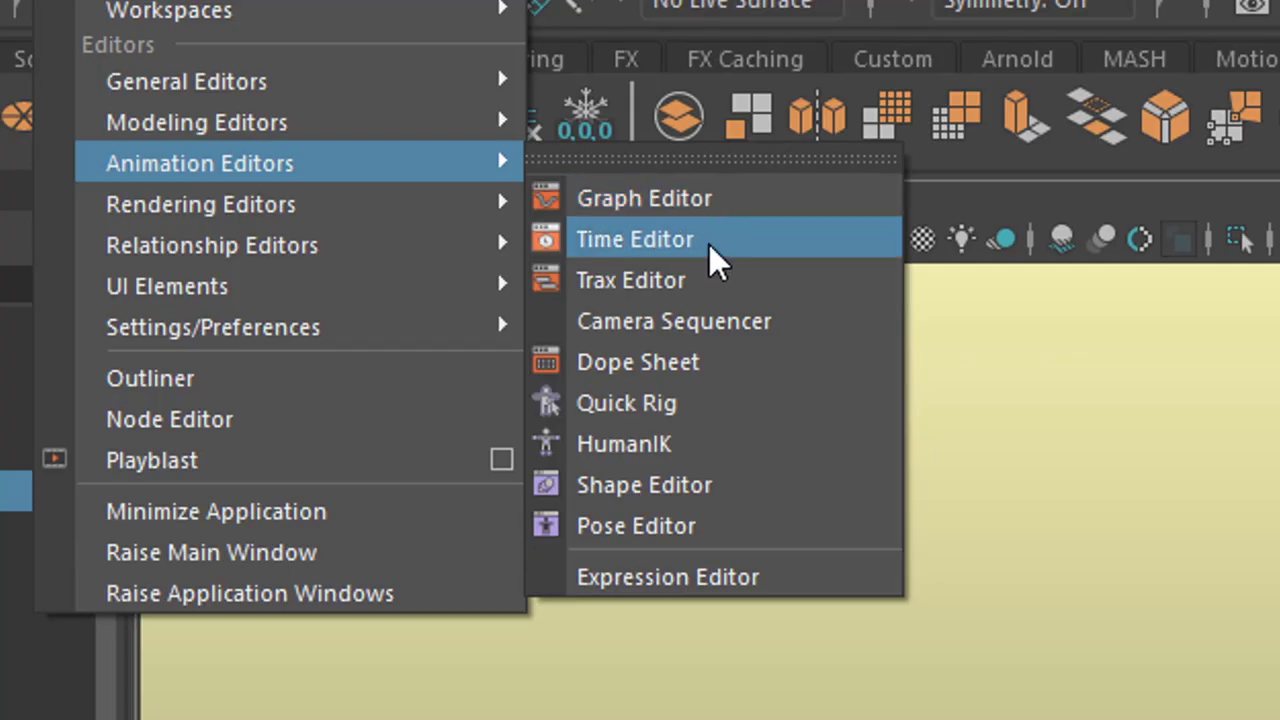
pyautogui.click(709, 244)
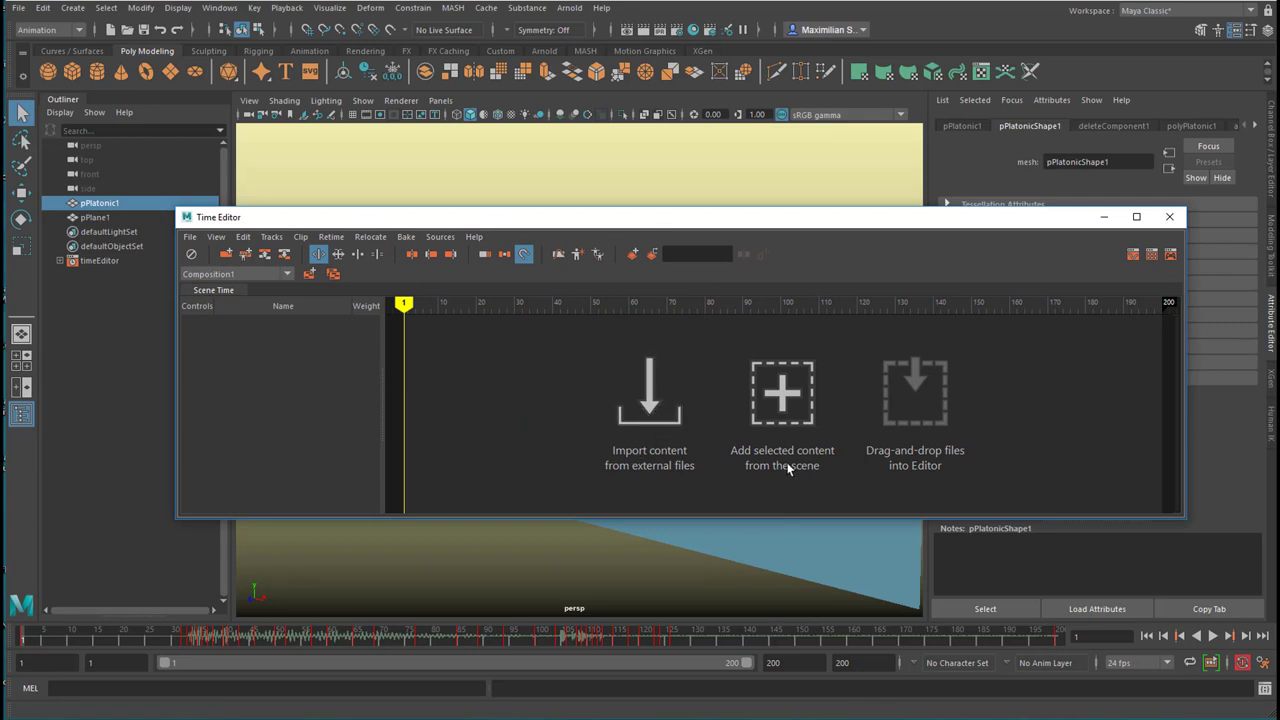
pyautogui.click(797, 405)
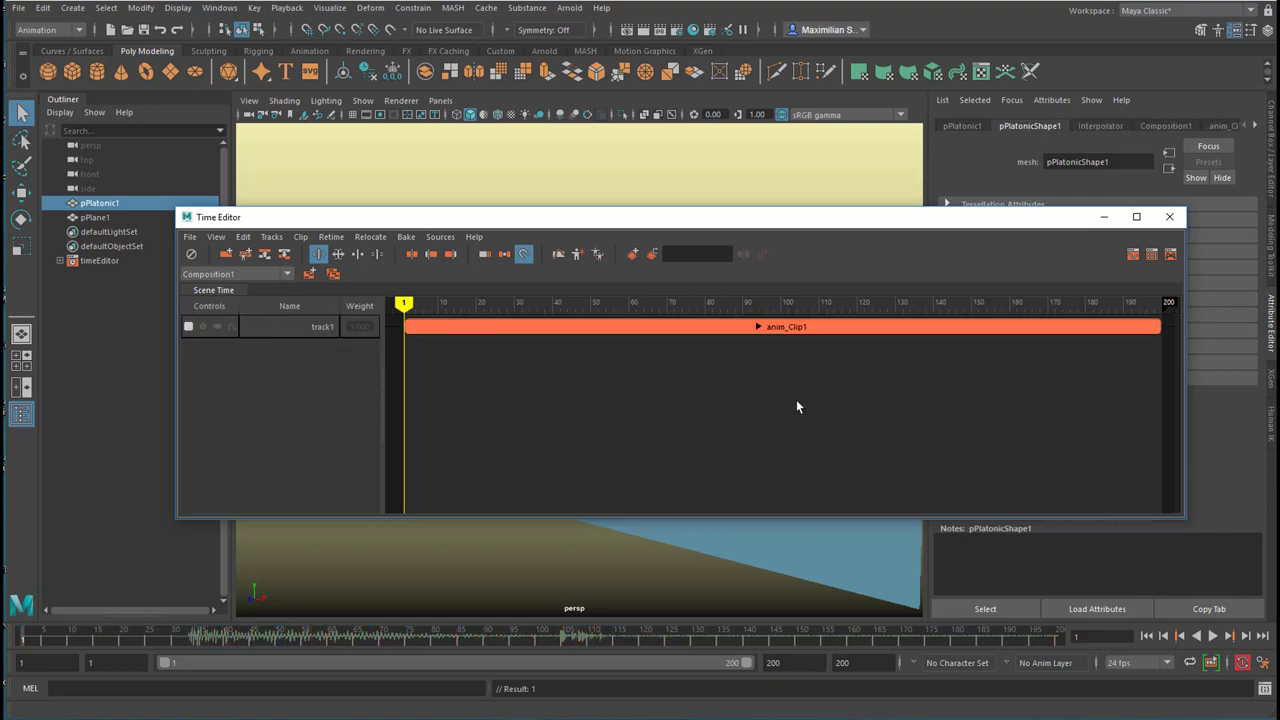
# Step: Scrub the clip to frame 15, then drag the Time Editor to the top of the layout to dock it
pyautogui.moveTo(720, 220); pyautogui.dragTo(640, 349)
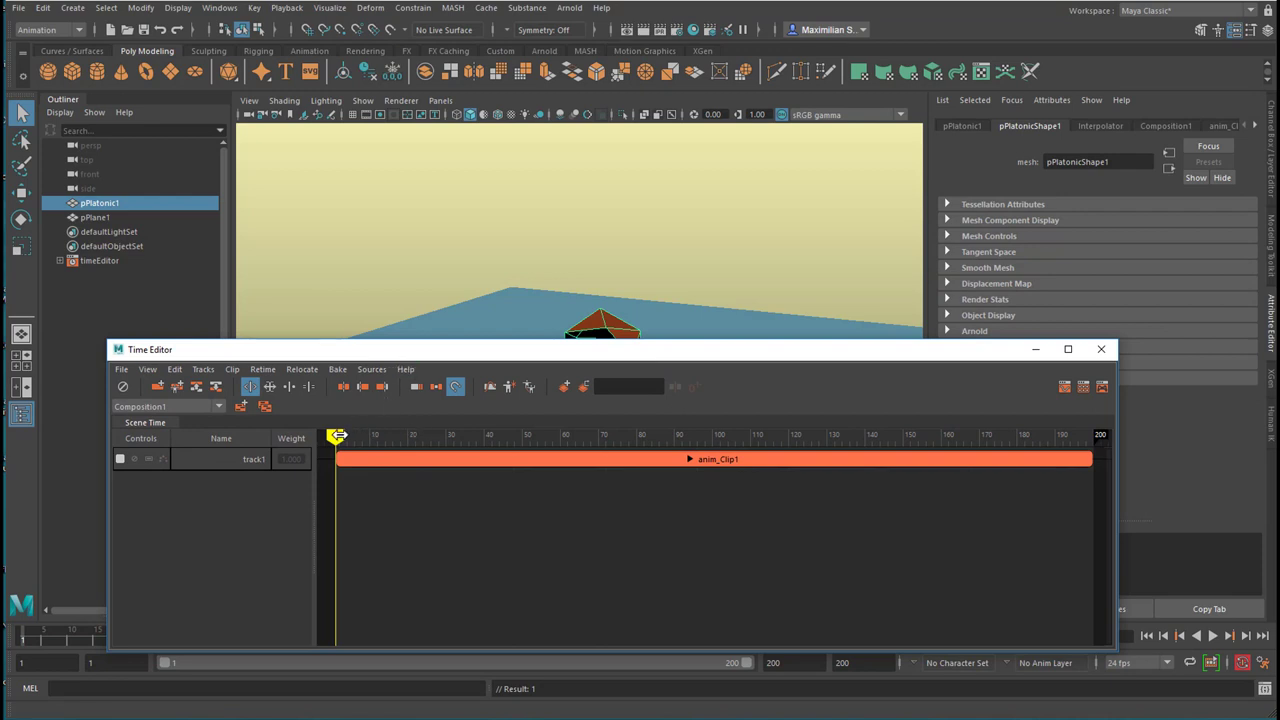
pyautogui.moveTo(338, 435); pyautogui.dragTo(312, 441)
pyautogui.moveTo(395, 440); pyautogui.dragTo(389, 440)
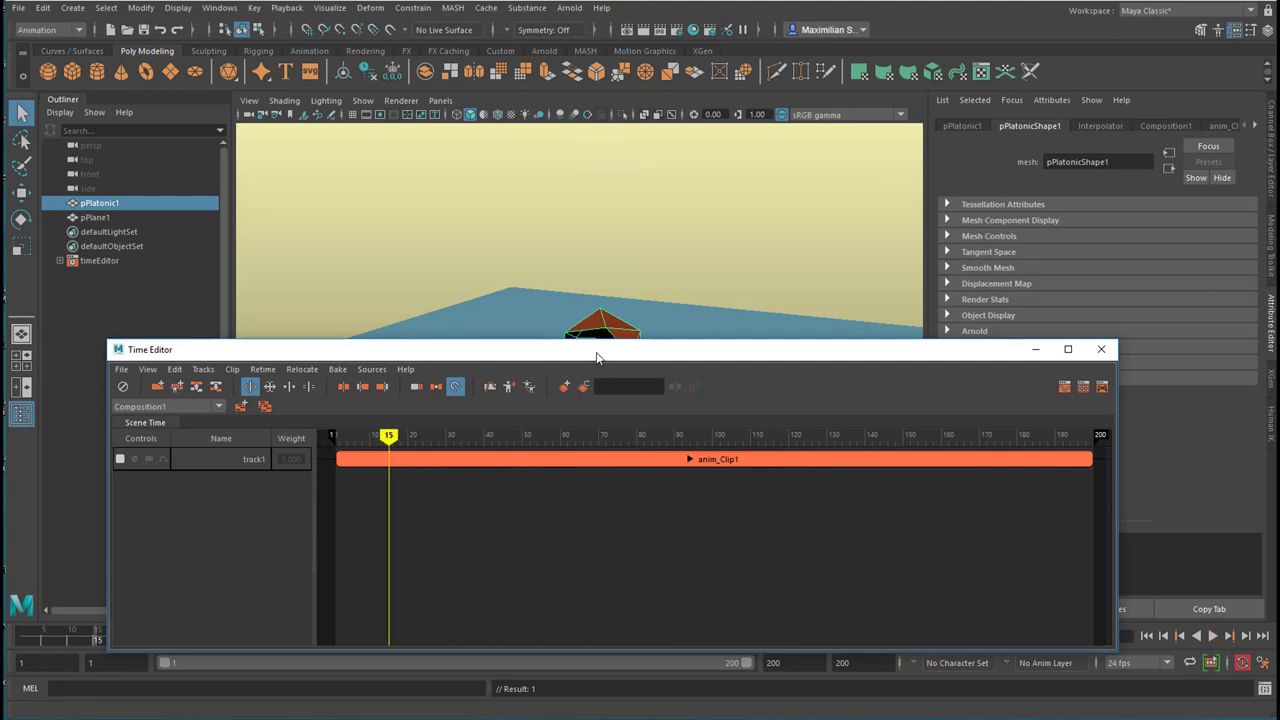
pyautogui.moveTo(596, 357); pyautogui.dragTo(665, 90)
pyautogui.hotkey('ctrl', 'z')
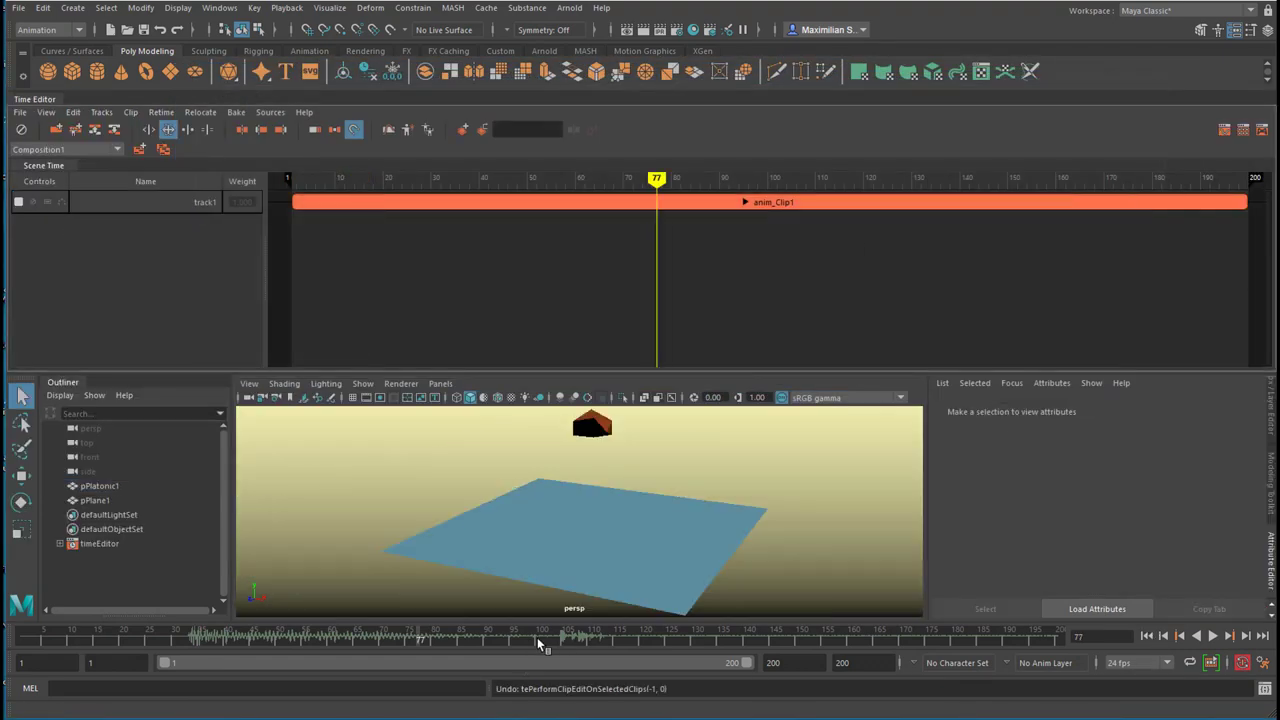
pyautogui.click(190, 640)
pyautogui.moveTo(191, 640); pyautogui.dragTo(558, 658)
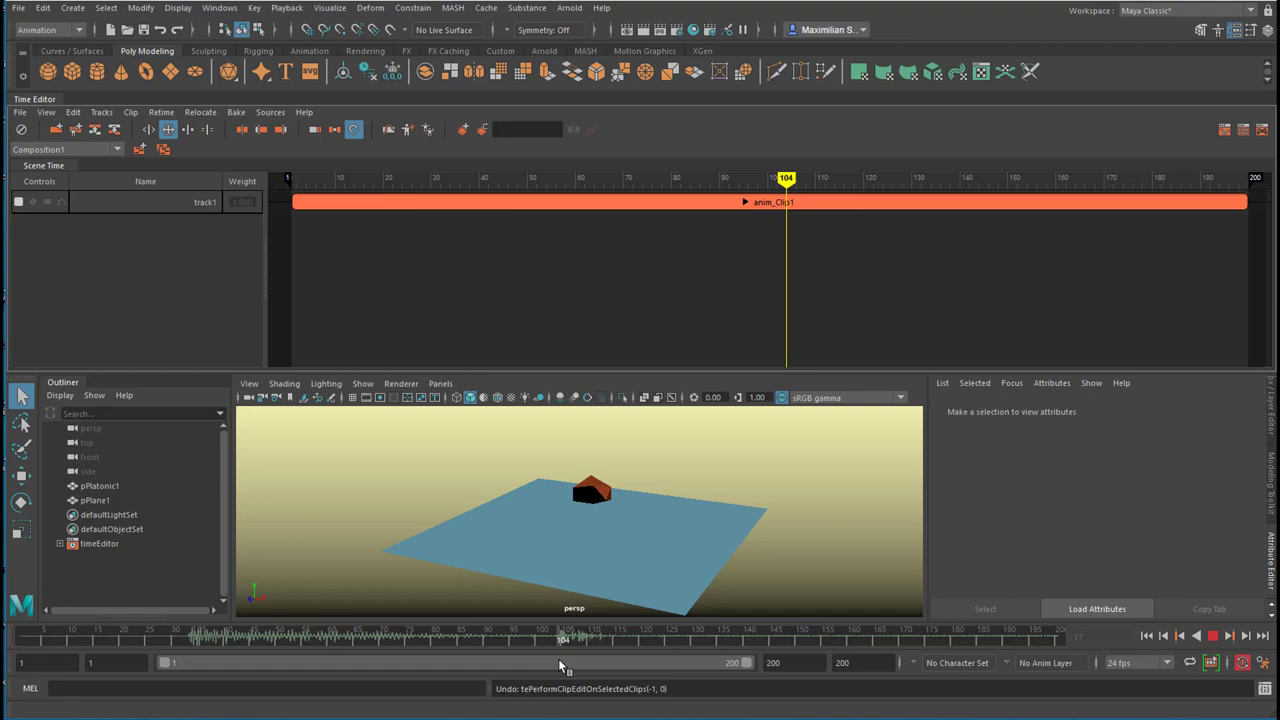
pyautogui.moveTo(558, 658); pyautogui.dragTo(593, 670)
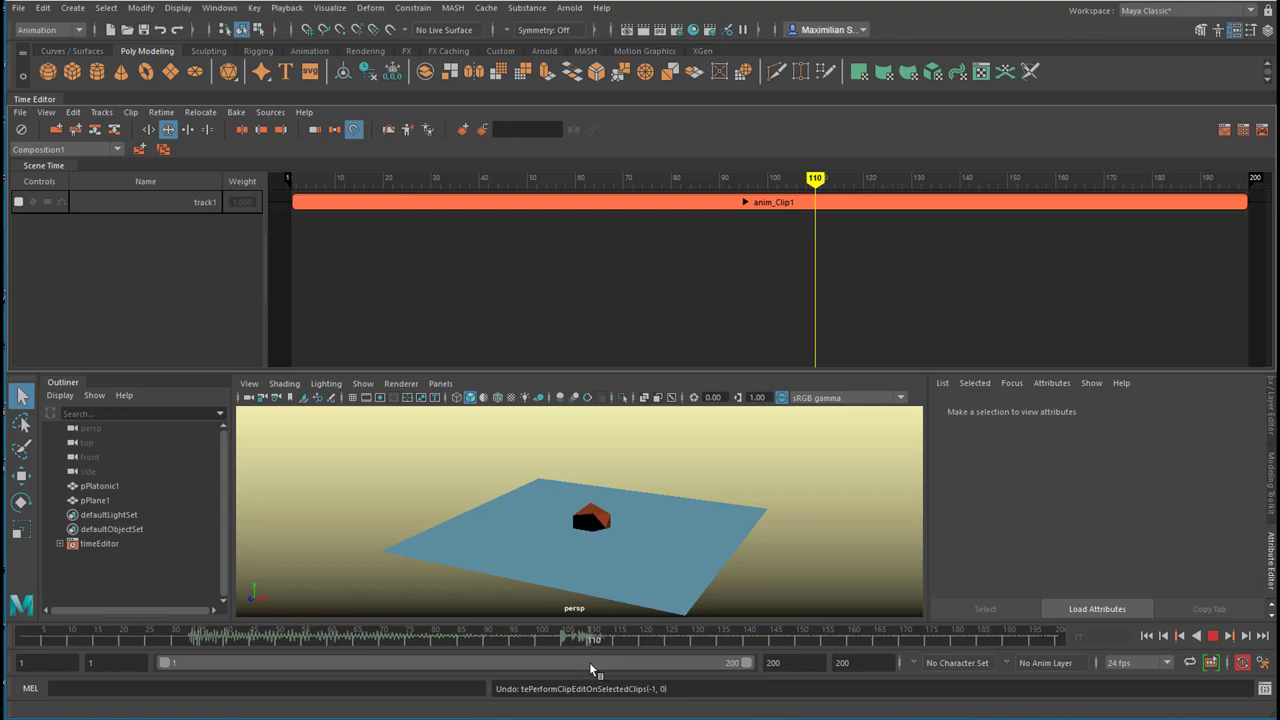
pyautogui.moveTo(591, 669); pyautogui.dragTo(560, 674)
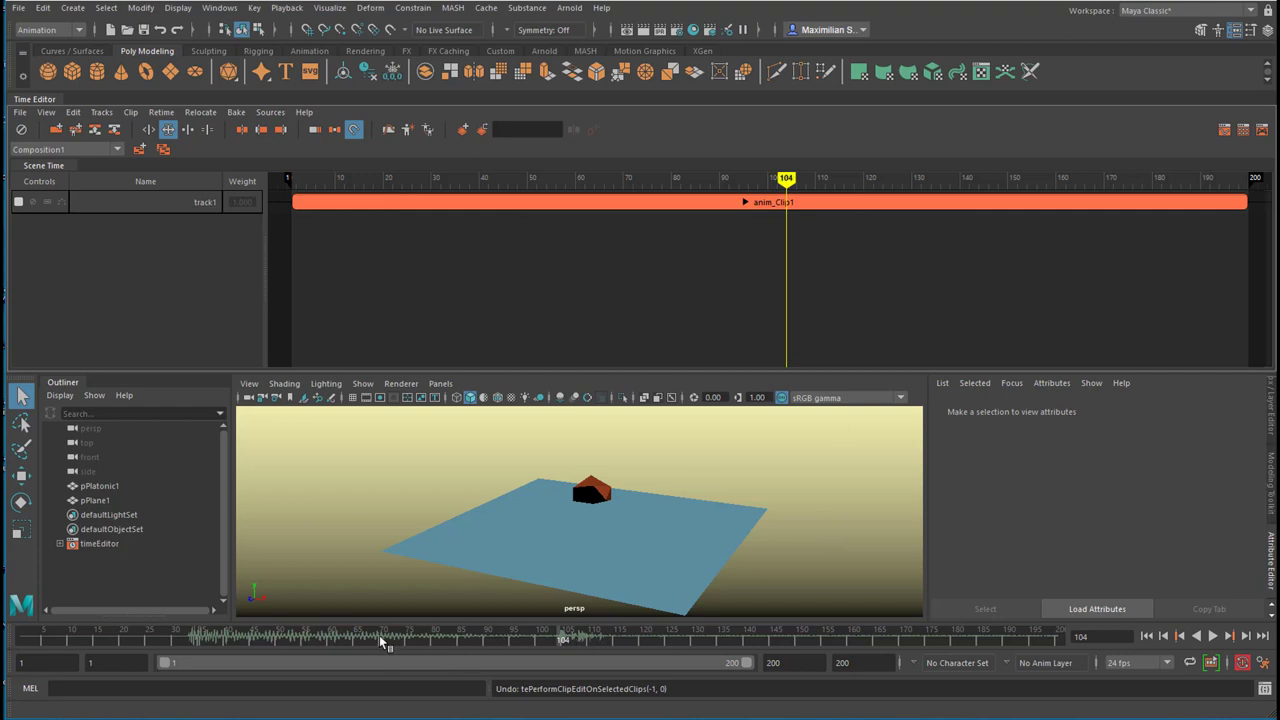
pyautogui.moveTo(379, 634); pyautogui.dragTo(427, 641)
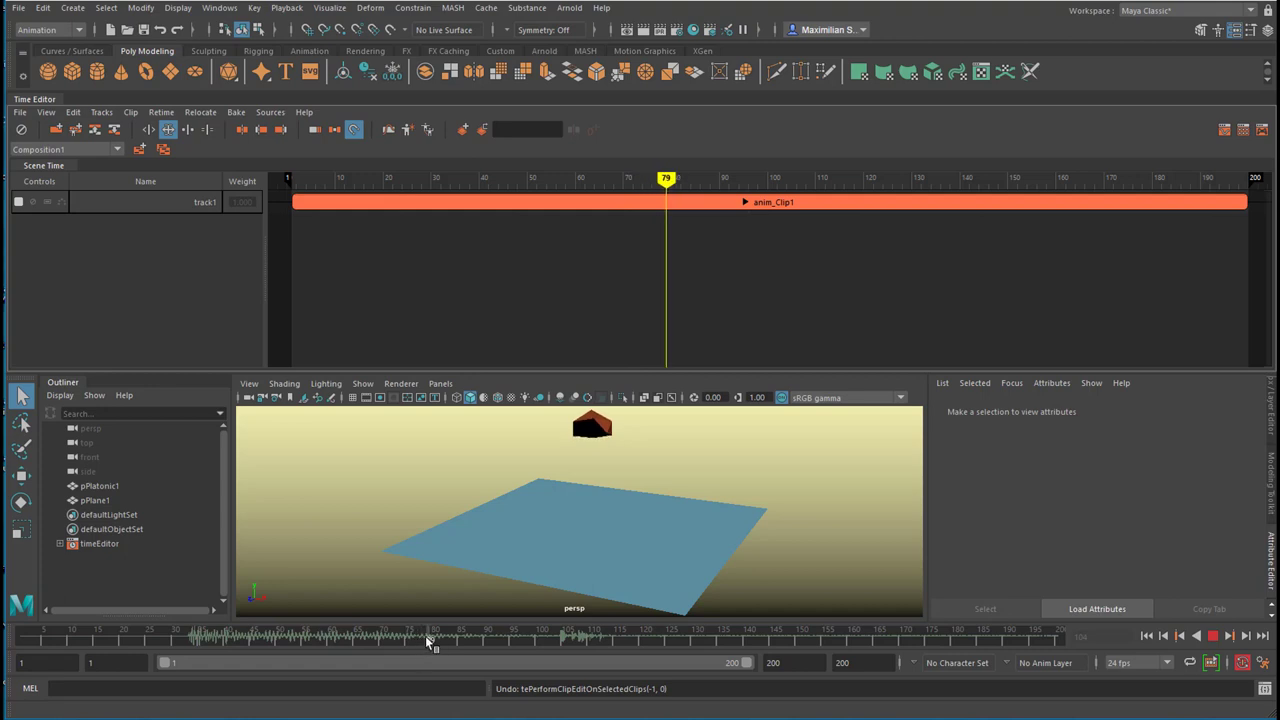
# Step: Split anim_Clip1 at frame 79, then split anim_Clip2 at frame 110
pyautogui.click(649, 204)
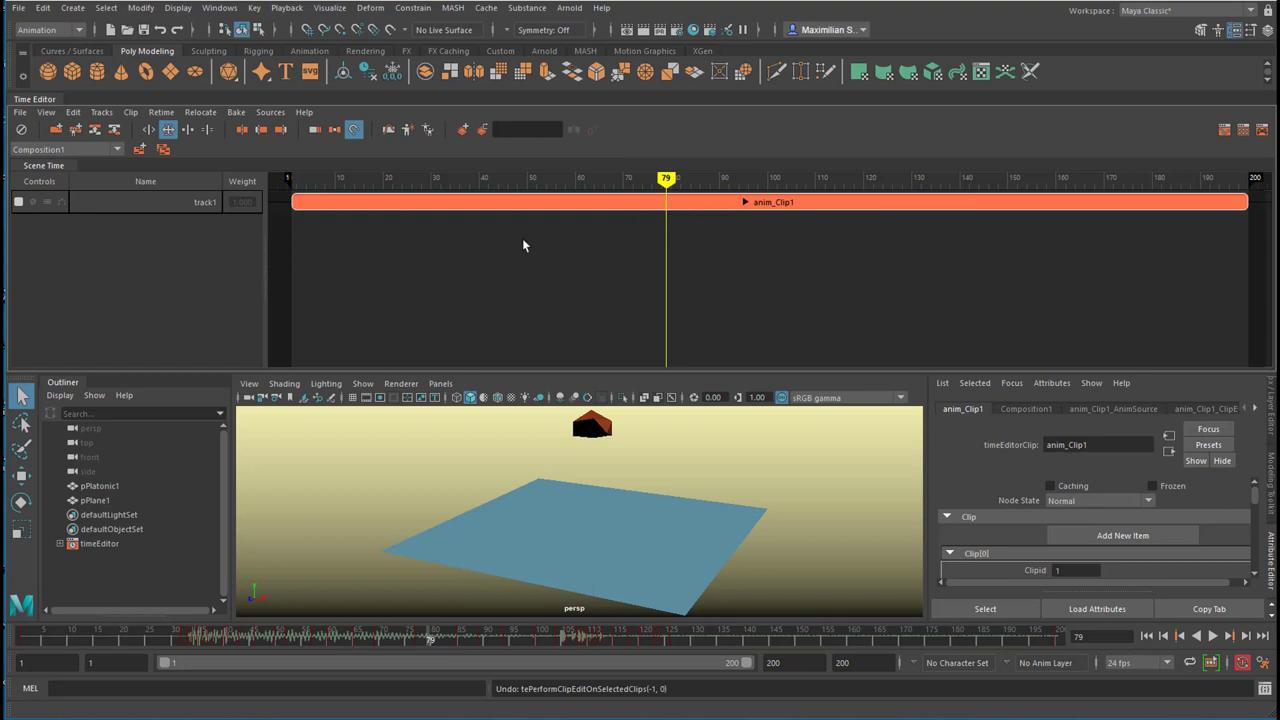
pyautogui.click(241, 131)
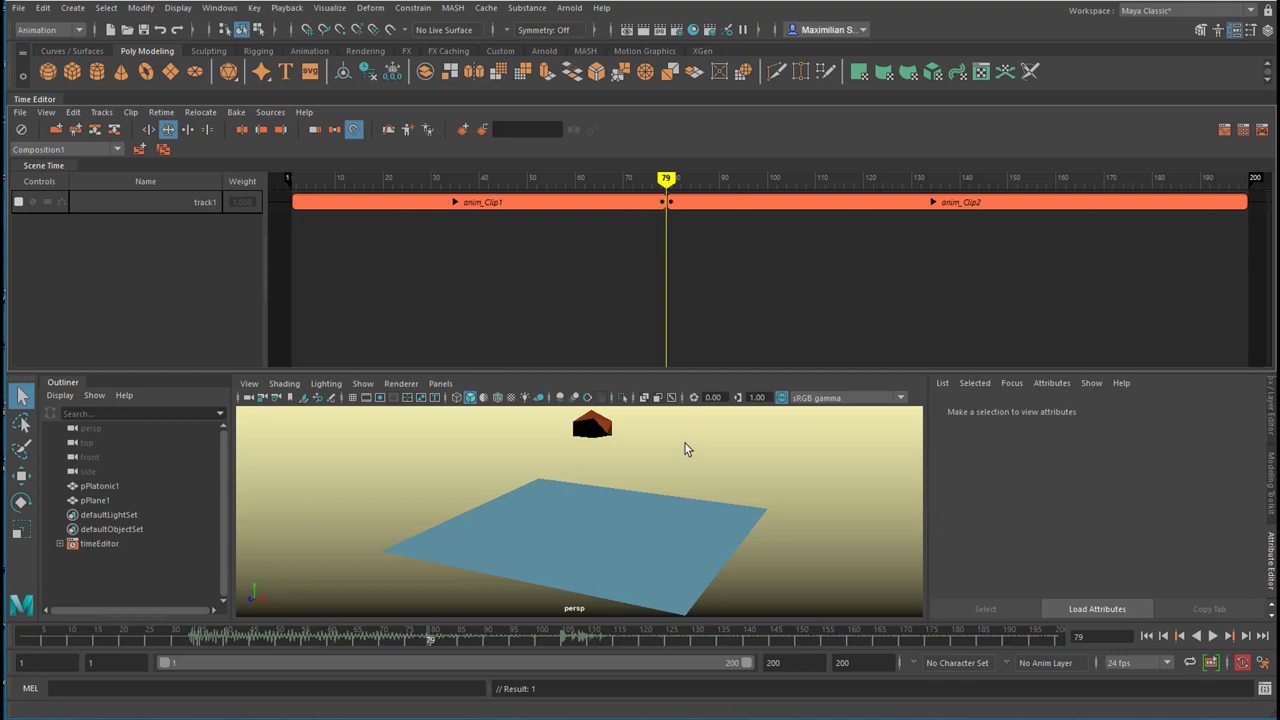
pyautogui.moveTo(445, 638); pyautogui.dragTo(595, 641)
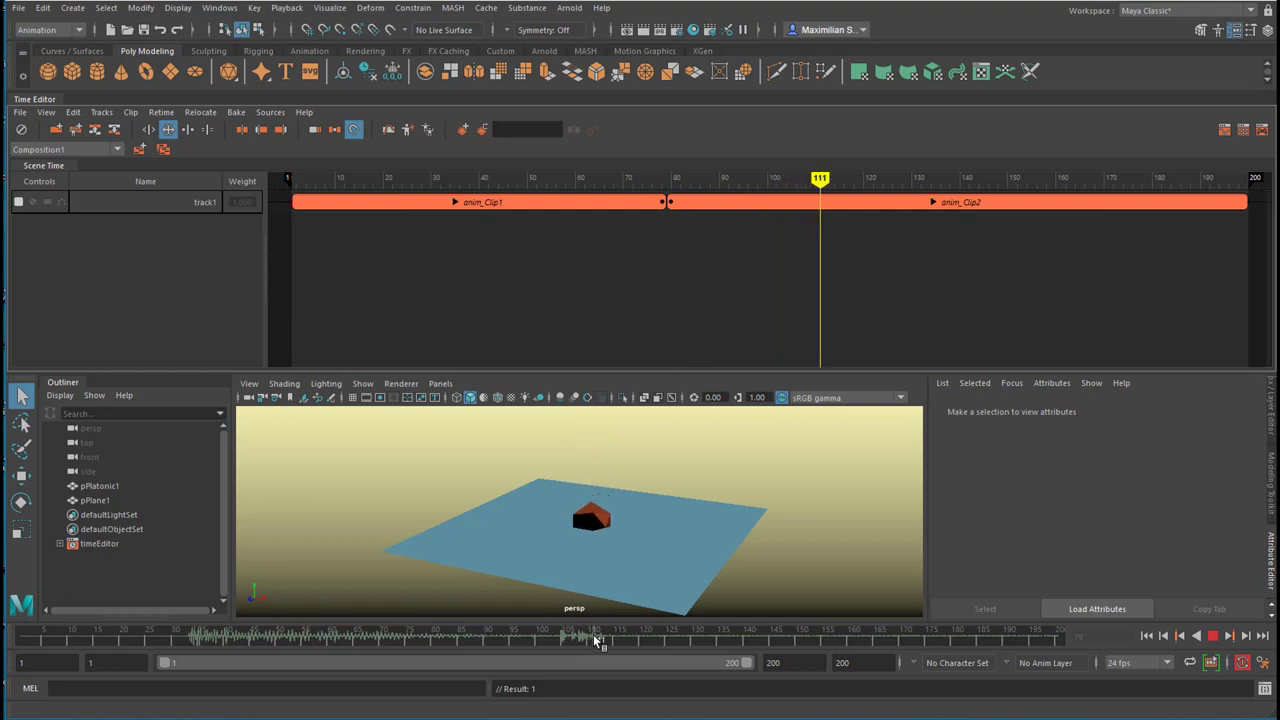
pyautogui.click(799, 201)
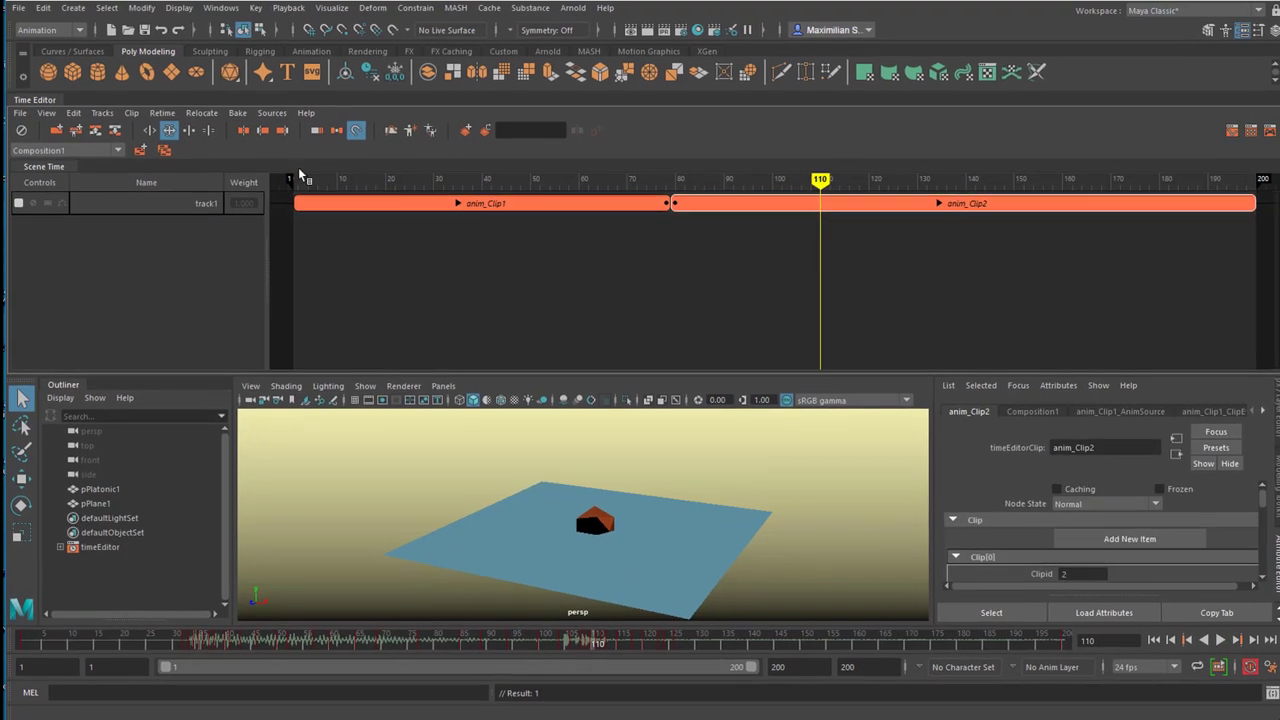
pyautogui.press('s')
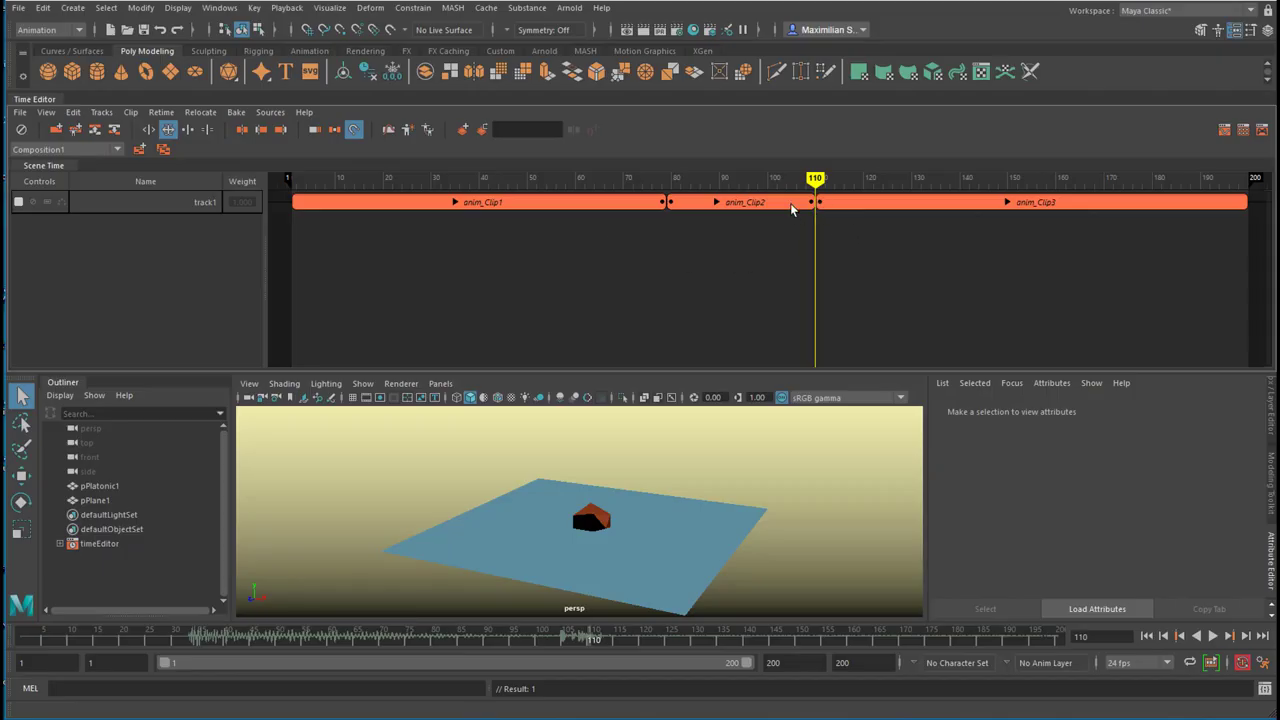
# Step: Trim anim_Clip2's end back to about frame 91 and preview from frame 59
pyautogui.click(790, 206)
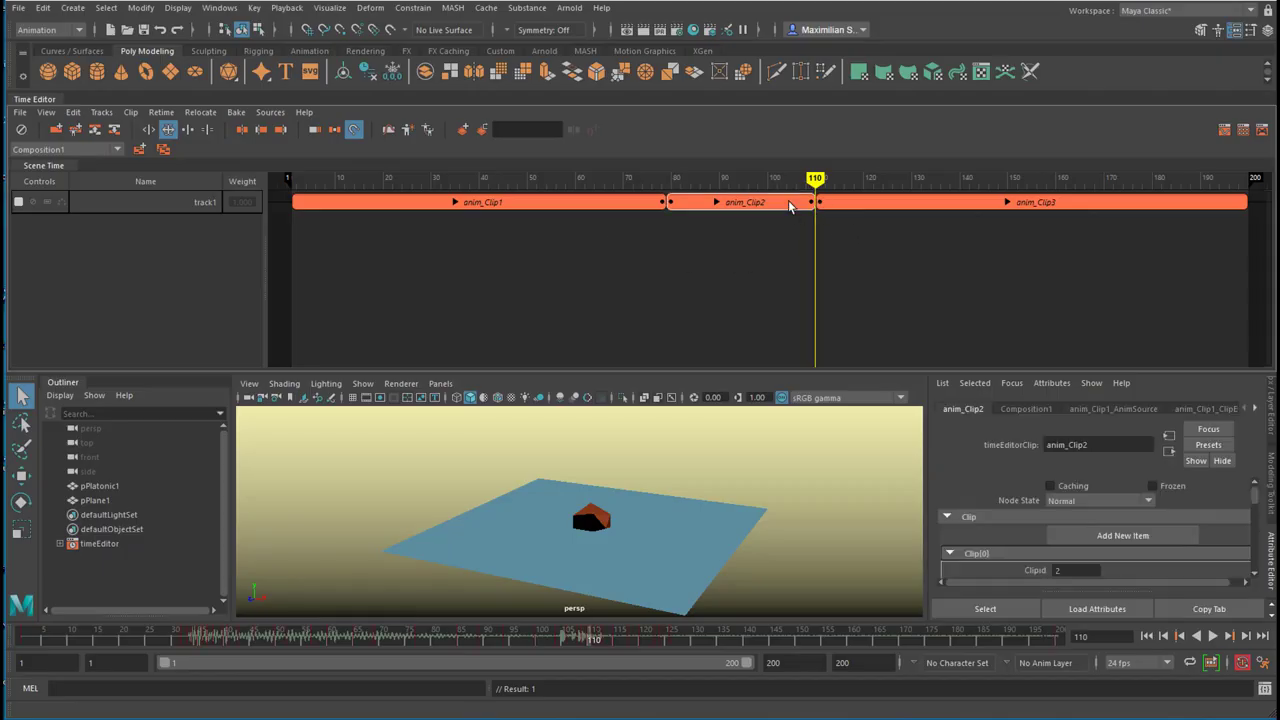
pyautogui.moveTo(812, 202); pyautogui.dragTo(722, 214)
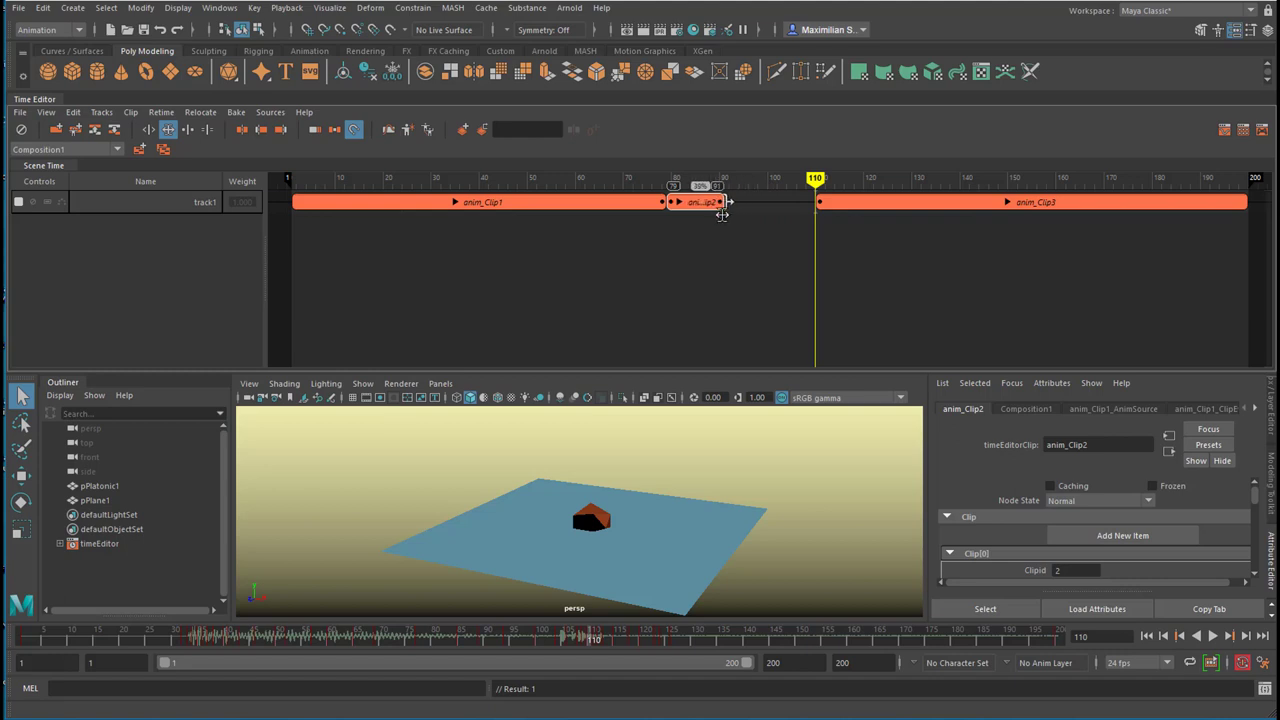
pyautogui.moveTo(813, 176); pyautogui.dragTo(570, 176)
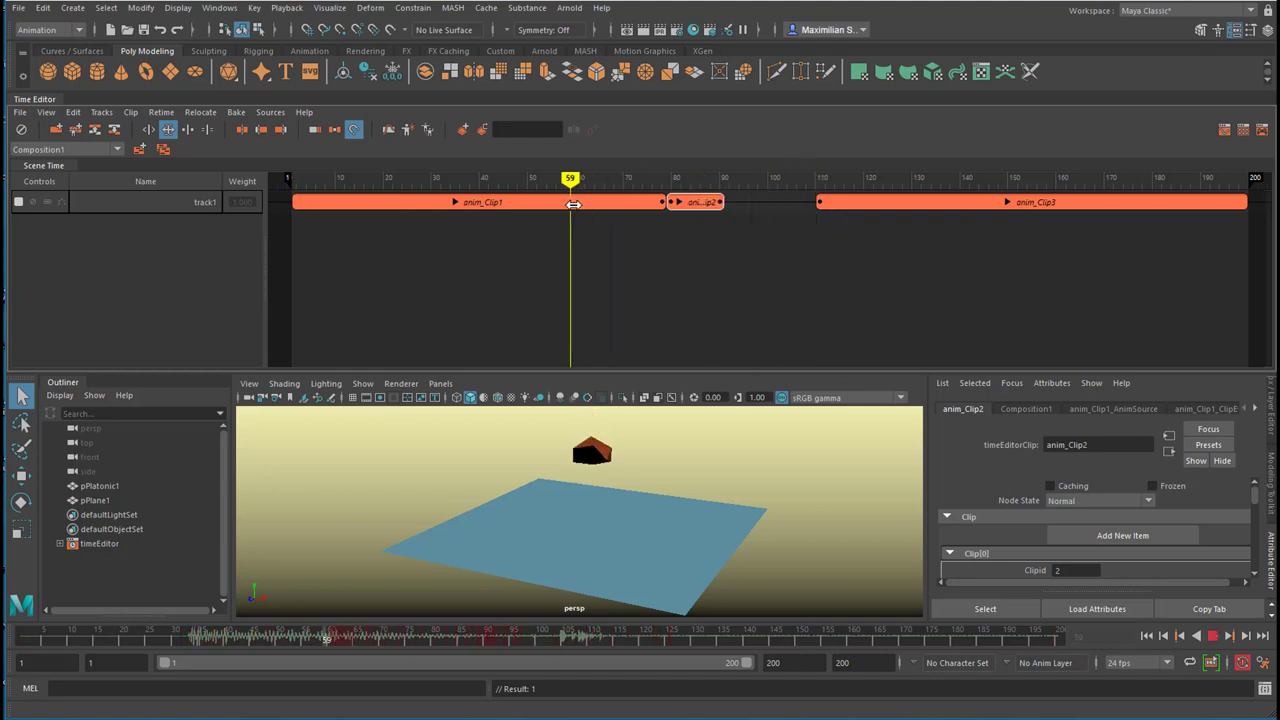
pyautogui.click(1213, 636)
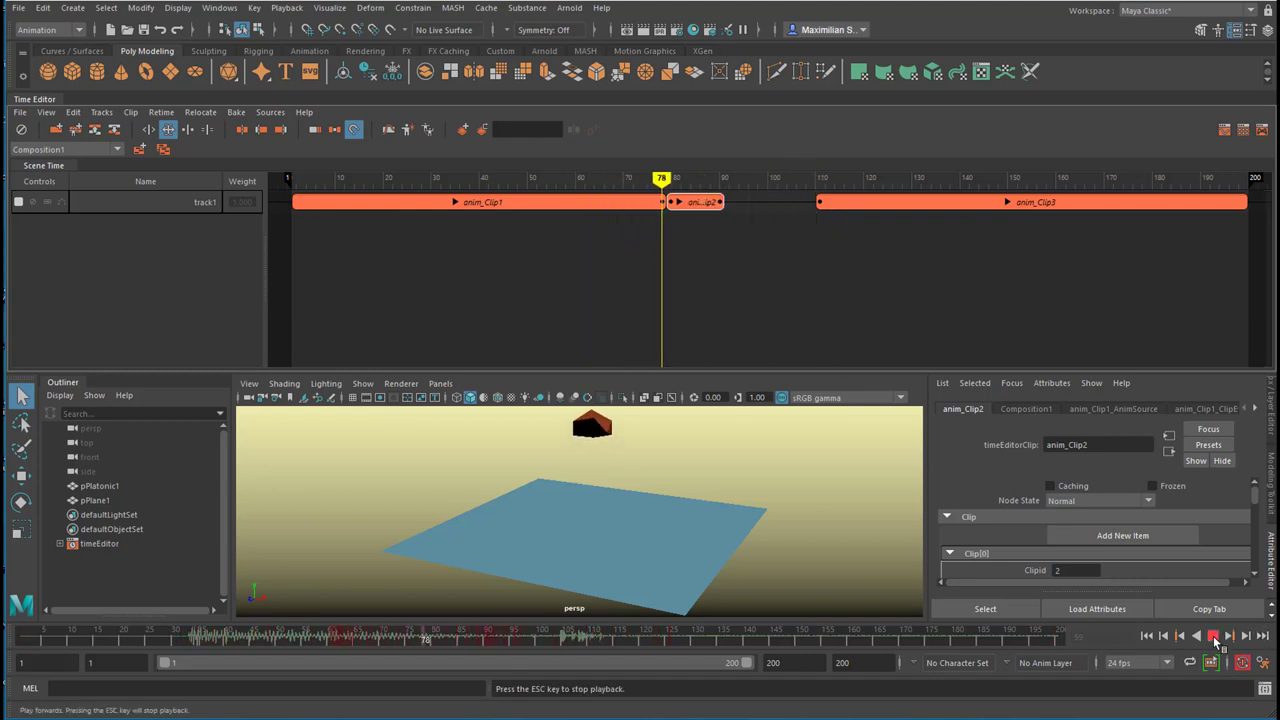
pyautogui.click(1213, 636)
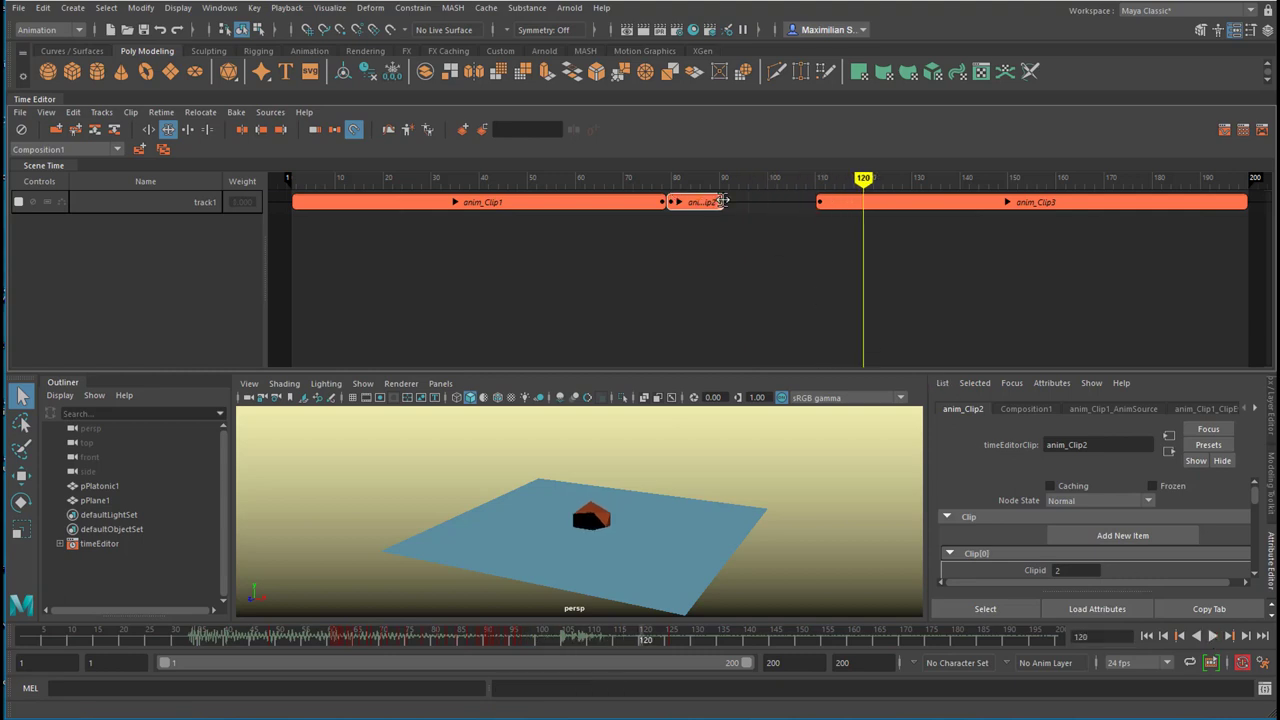
# Step: Stretch anim_Clip2 in Scale mode to slow it down and preview from frame 66
pyautogui.moveTo(722, 201); pyautogui.dragTo(798, 206)
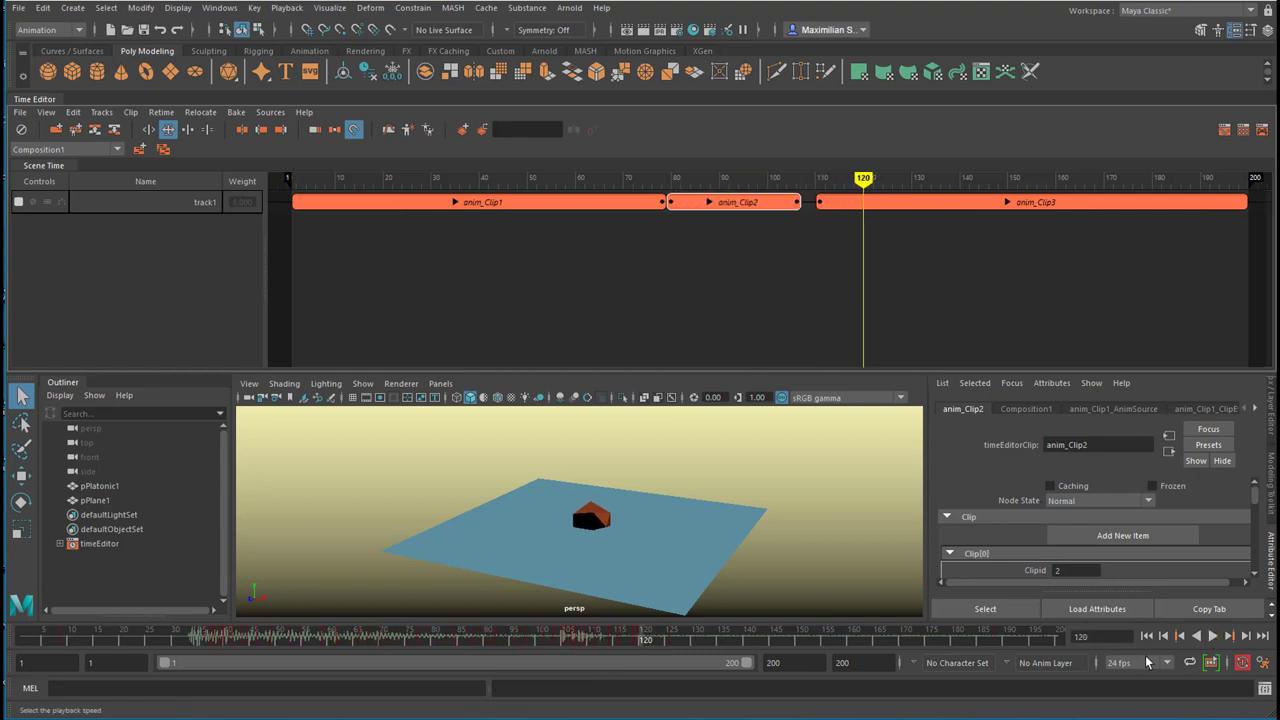
pyautogui.click(603, 178)
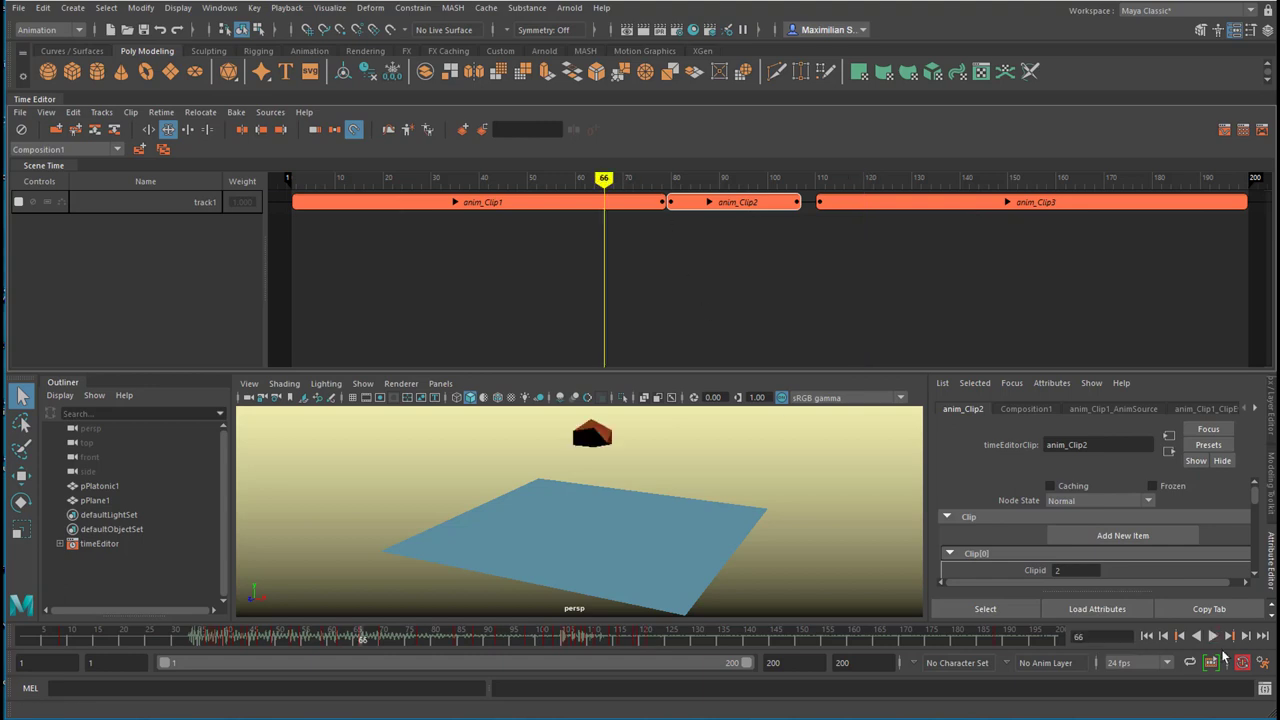
pyautogui.click(1214, 636)
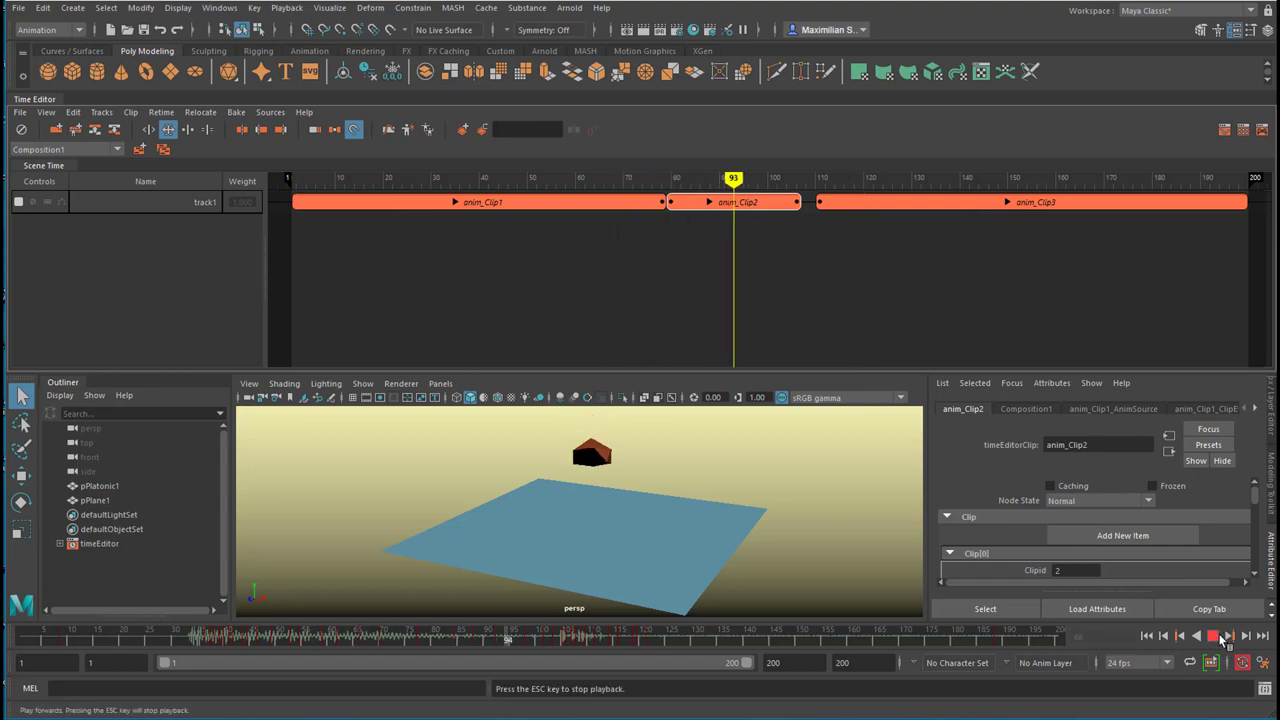
pyautogui.press('Escape')
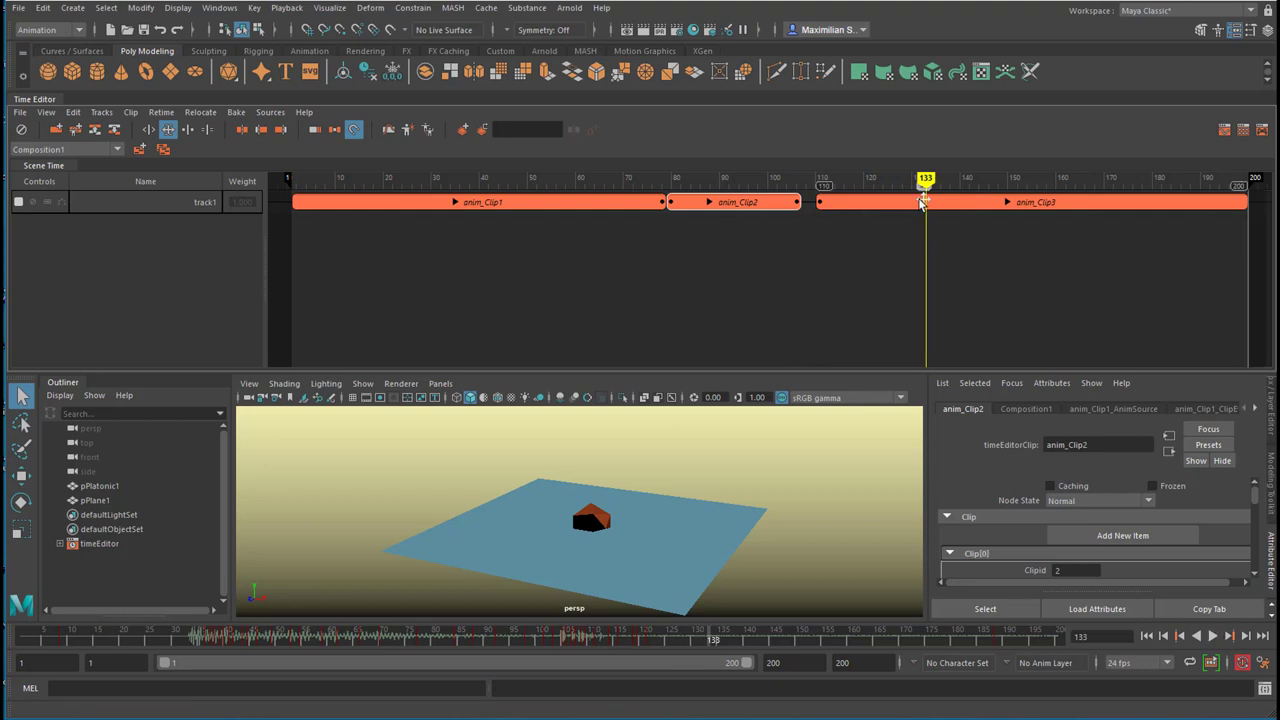
# Step: Slide anim_Clip3 left against anim_Clip2's end and play the whole animation from the start
pyautogui.moveTo(922, 202)
pyautogui.mouseDown()
pyautogui.moveTo(891, 202)
pyautogui.moveTo(910, 203)
pyautogui.mouseUp()
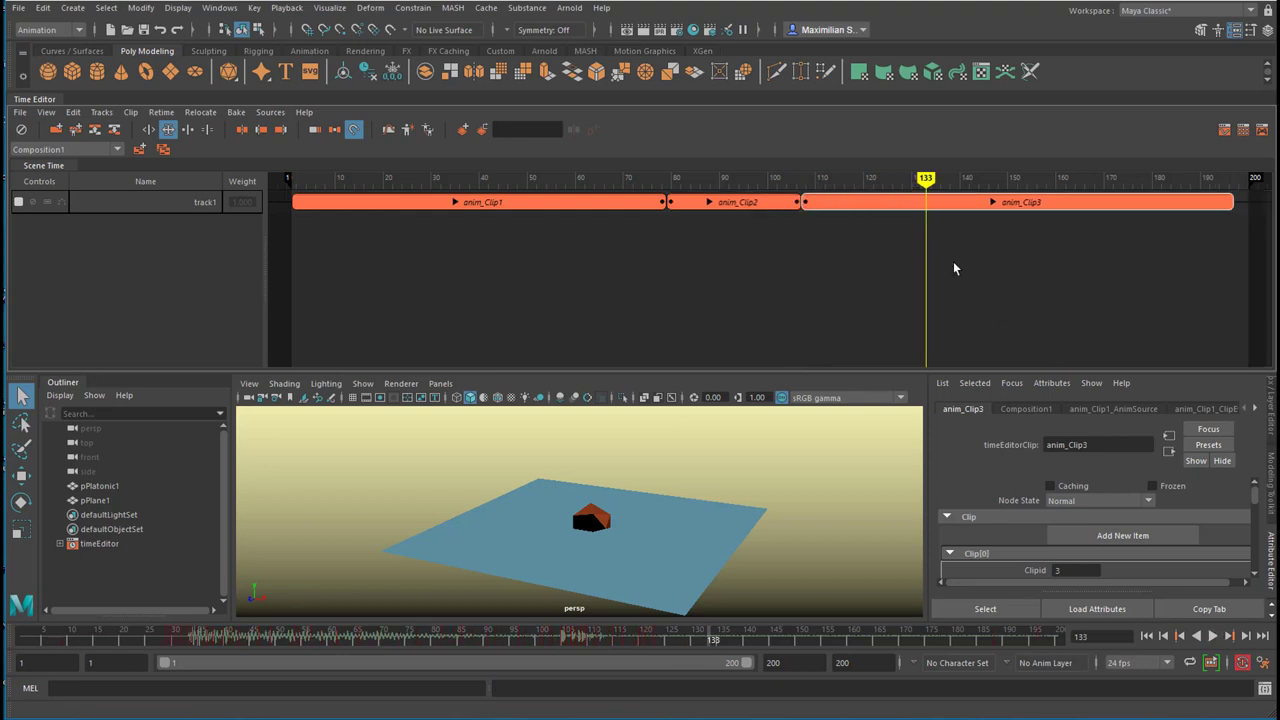
pyautogui.click(1147, 637)
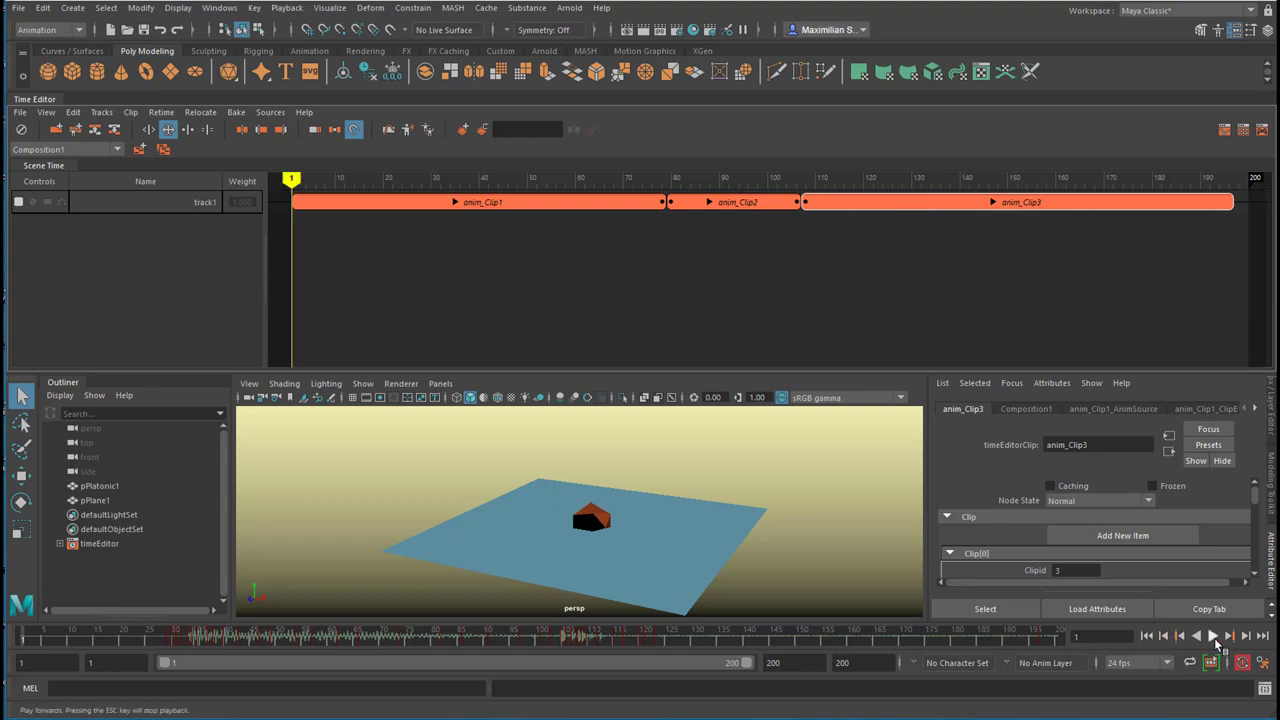
pyautogui.click(1214, 638)
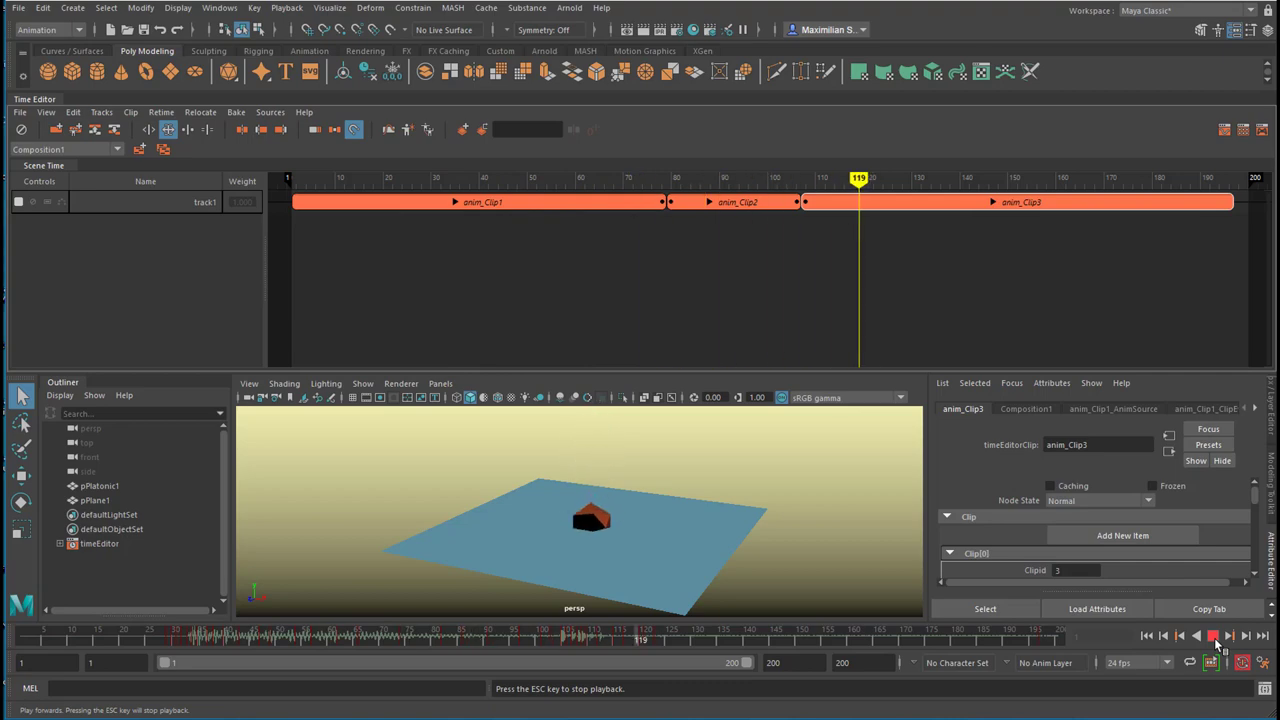
# Step: Halt playback, then orbit the perspective camera low and dolly in close to the mesh above the plane
pyautogui.click(1214, 637)
pyautogui.keyDown('alt'); pyautogui.moveTo(697, 469); pyautogui.dragTo(730, 494); pyautogui.keyUp('alt')
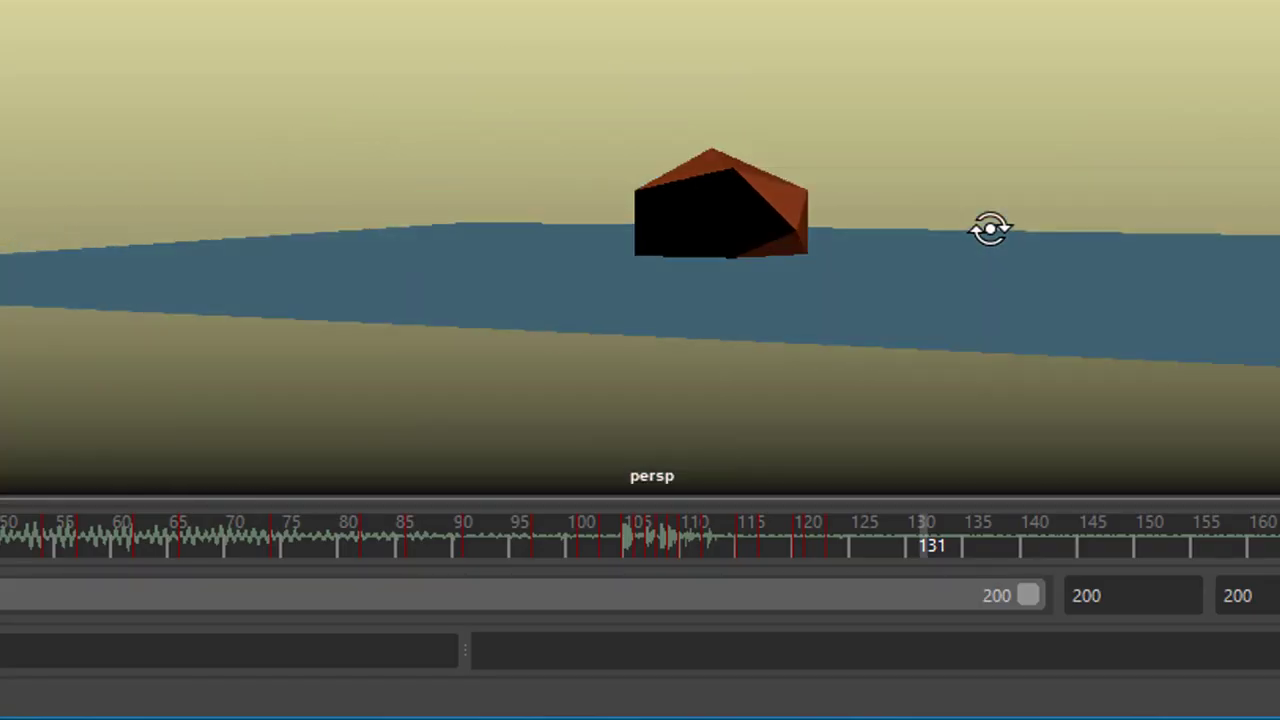
pyautogui.keyDown('alt'); pyautogui.moveTo(730, 494); pyautogui.dragTo(790, 510, button='right'); pyautogui.keyUp('alt')
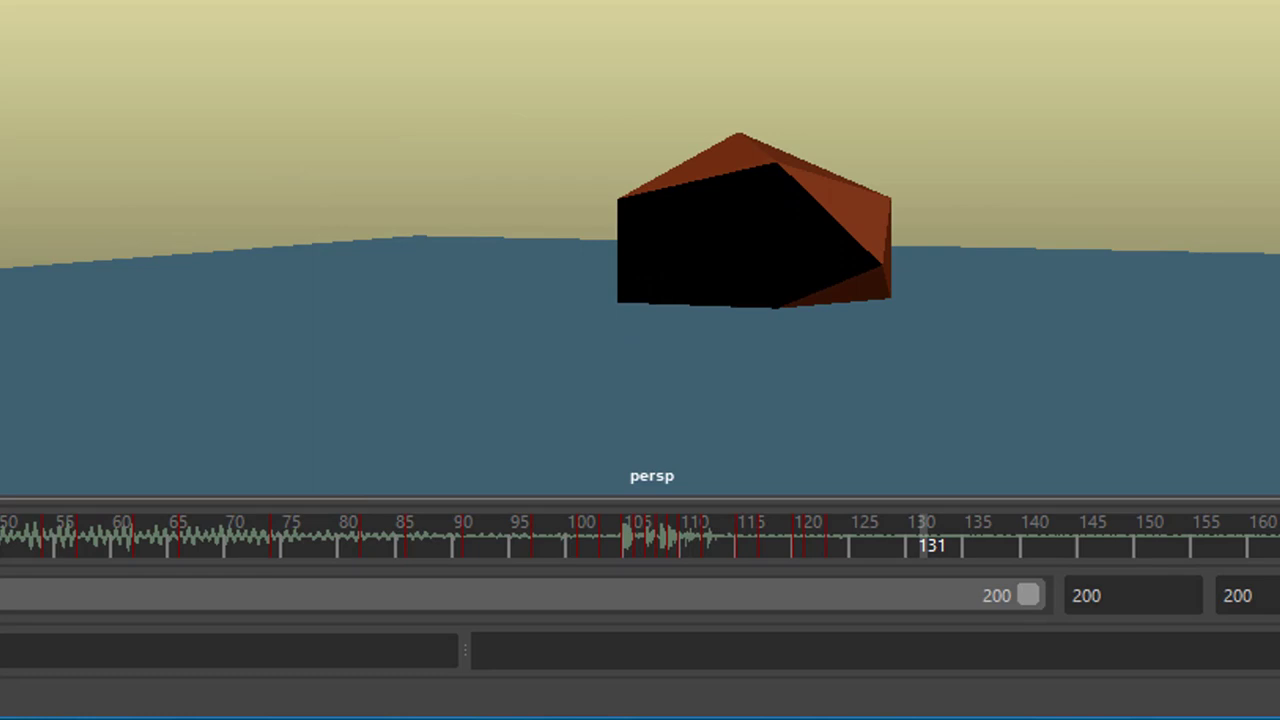
# Step: Rewind to the start and play the retimed three-clip bounce, stopping around frame 136
pyautogui.hotkey('alt', 'shift', 'v')
pyautogui.hotkey('alt', 'v')
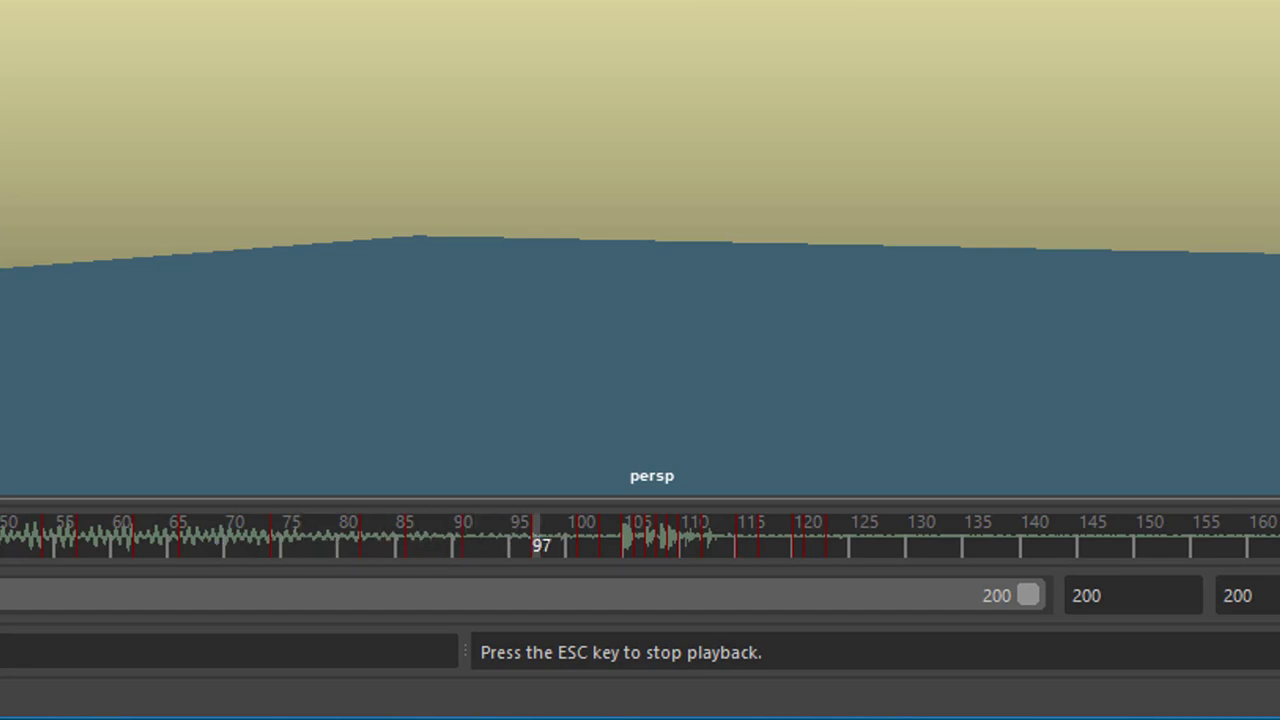
pyautogui.press('Escape')
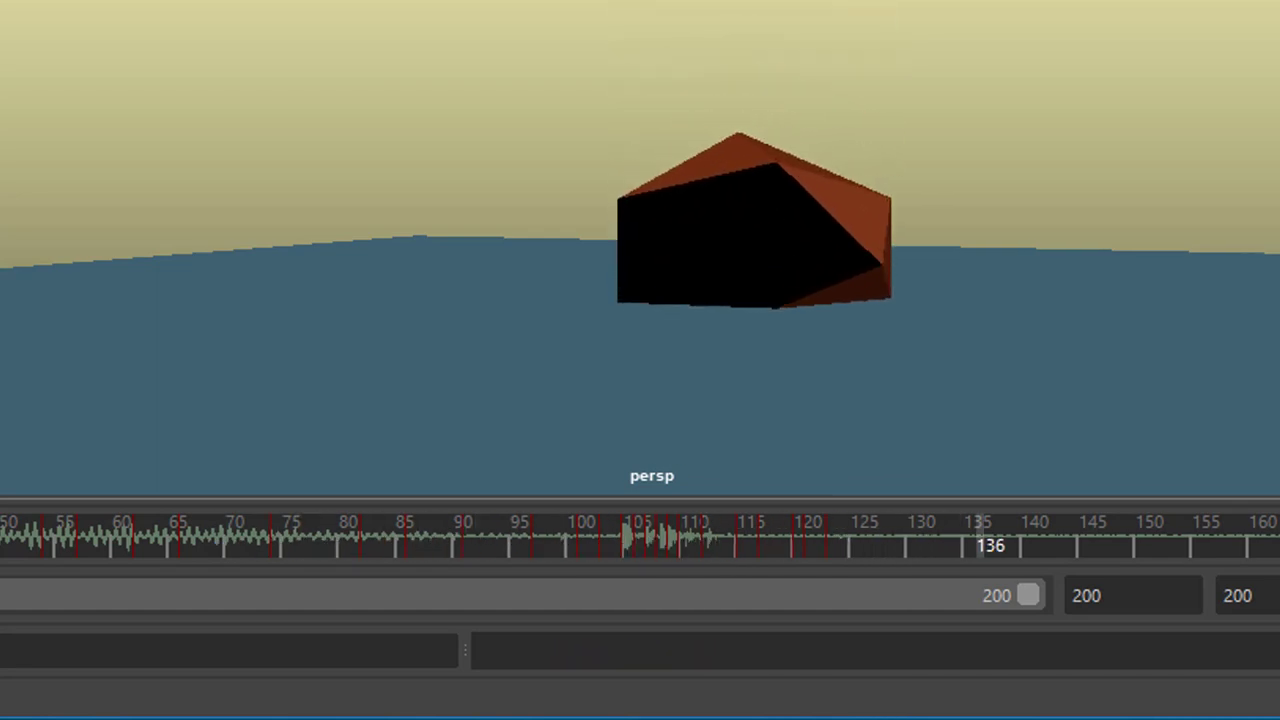